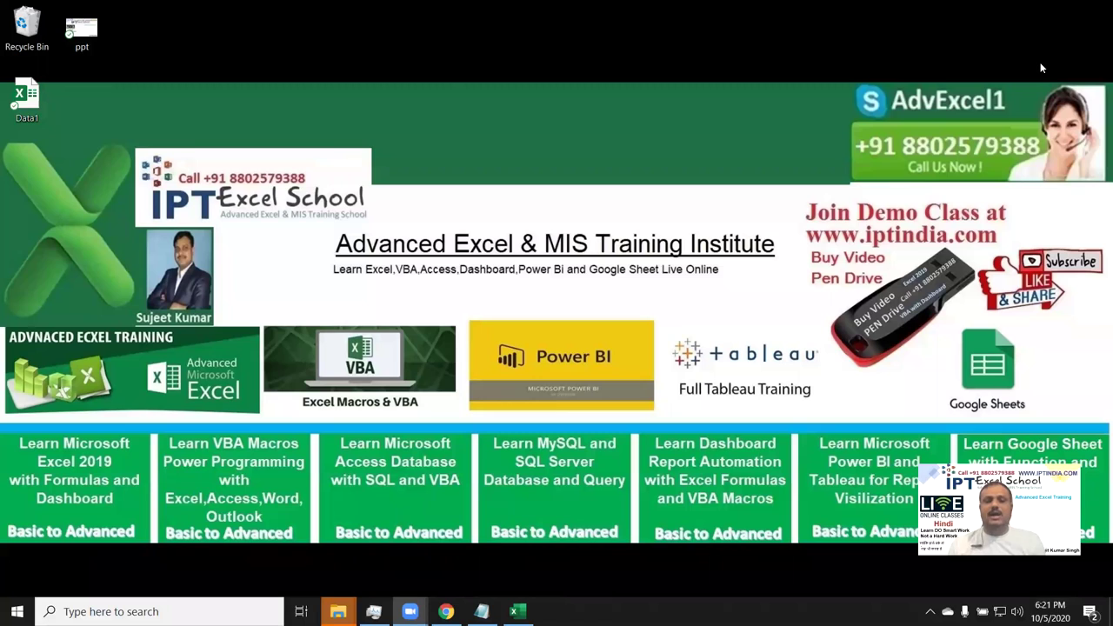
Step: Bring the Excel workbook Book1 to the front on its empty Sheet6
{"action": "key", "text": "alt+Tab"}
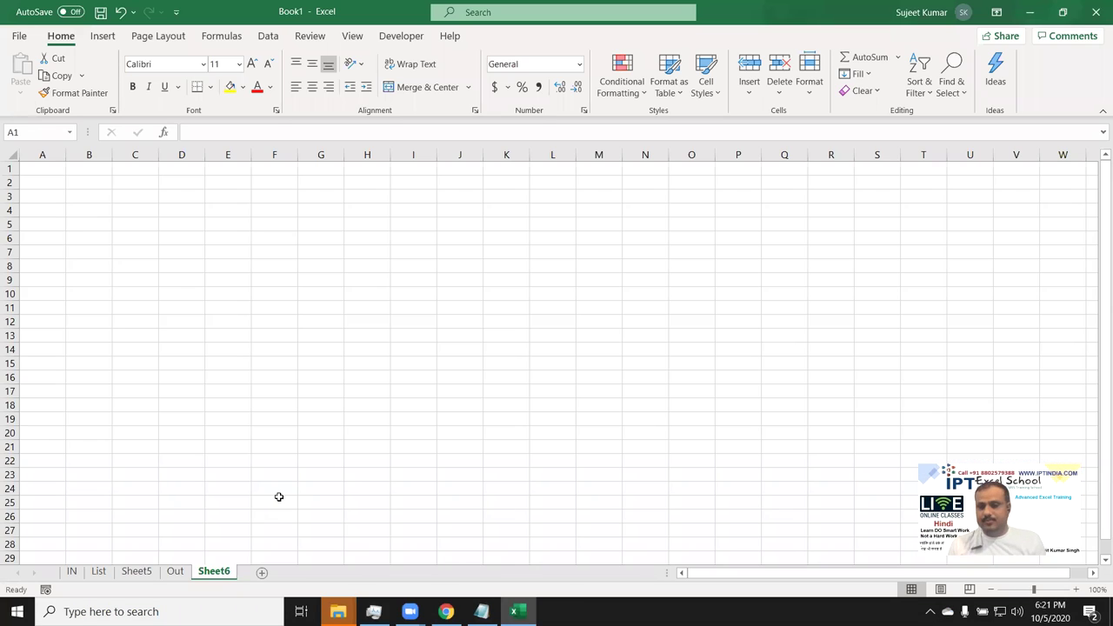
{"action": "left_click", "coordinate": [211, 310]}
{"action": "left_click", "coordinate": [19, 36]}
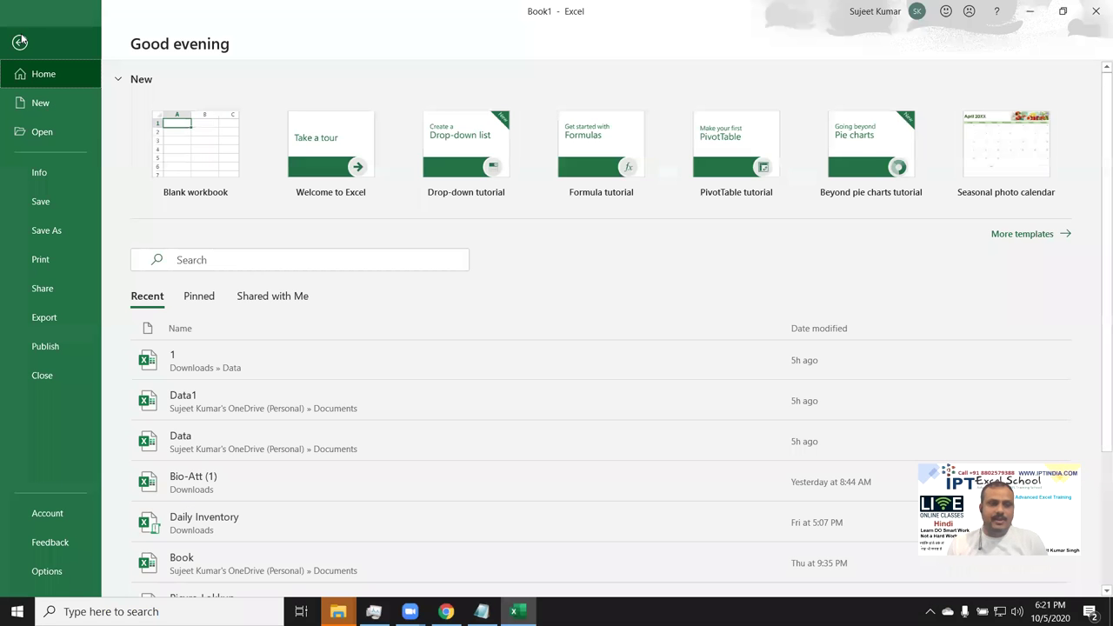
{"action": "left_click", "coordinate": [52, 129]}
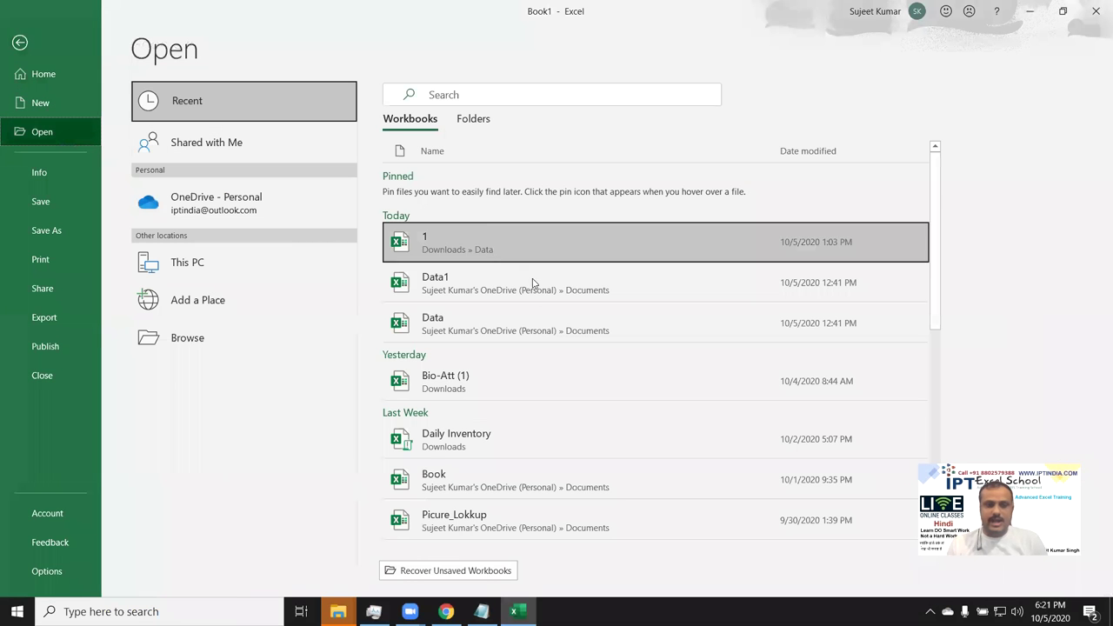
{"action": "scroll", "coordinate": [484, 475], "scroll_direction": "down", "scroll_amount": 1}
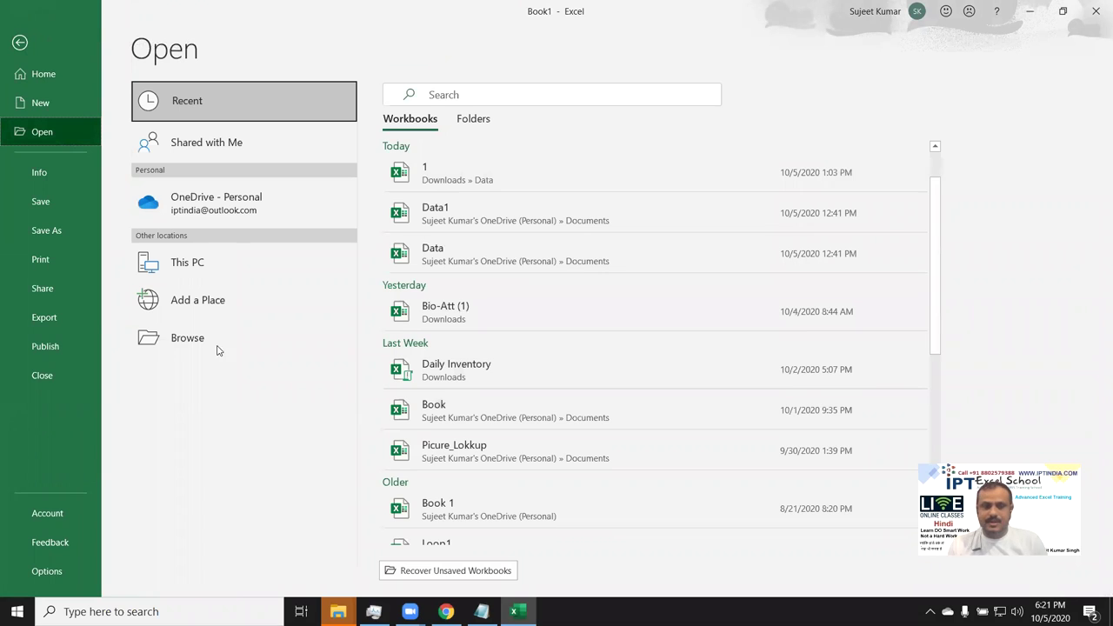
{"action": "left_click", "coordinate": [42, 102]}
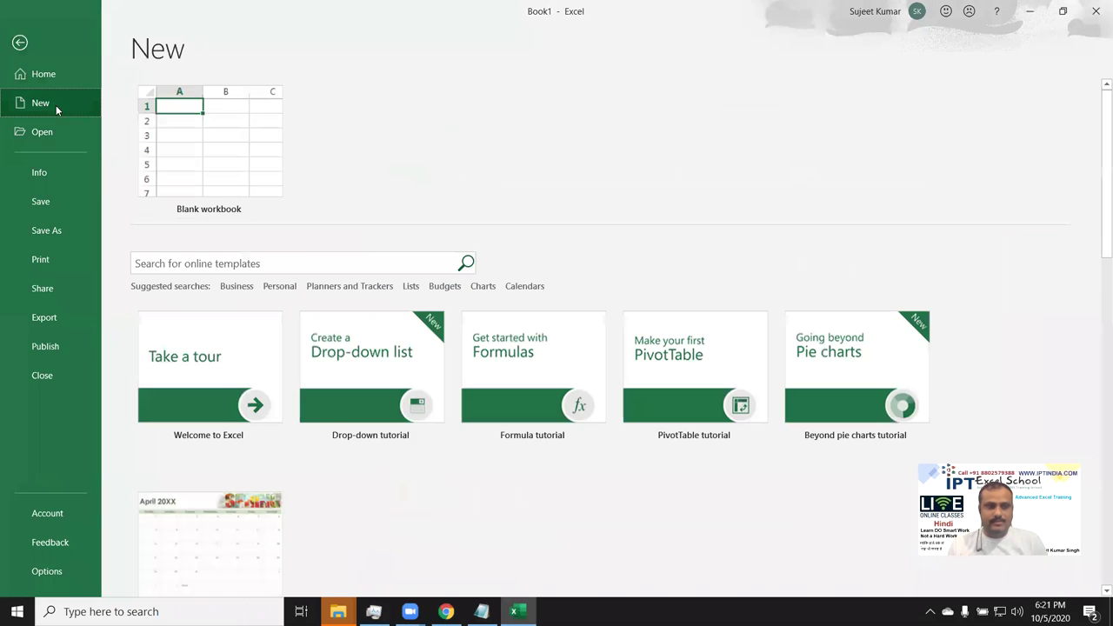
{"action": "scroll", "coordinate": [557, 365], "scroll_direction": "down", "scroll_amount": 2}
{"action": "scroll", "coordinate": [570, 367], "scroll_direction": "down", "scroll_amount": 1}
{"action": "scroll", "coordinate": [570, 366], "scroll_direction": "down", "scroll_amount": 1}
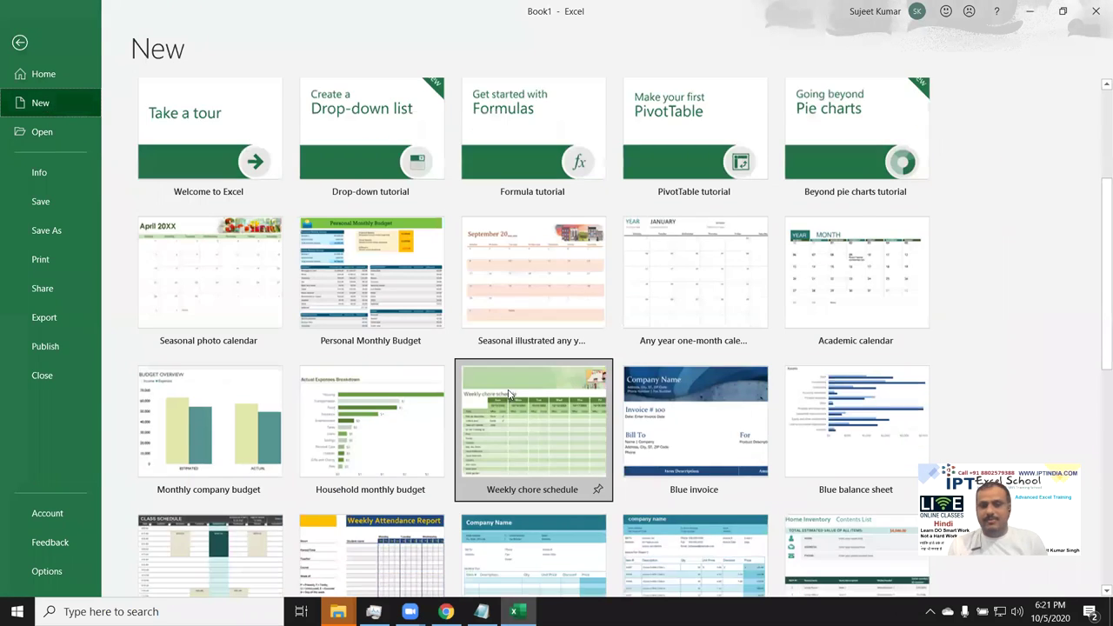
{"action": "scroll", "coordinate": [870, 435], "scroll_direction": "down", "scroll_amount": 1}
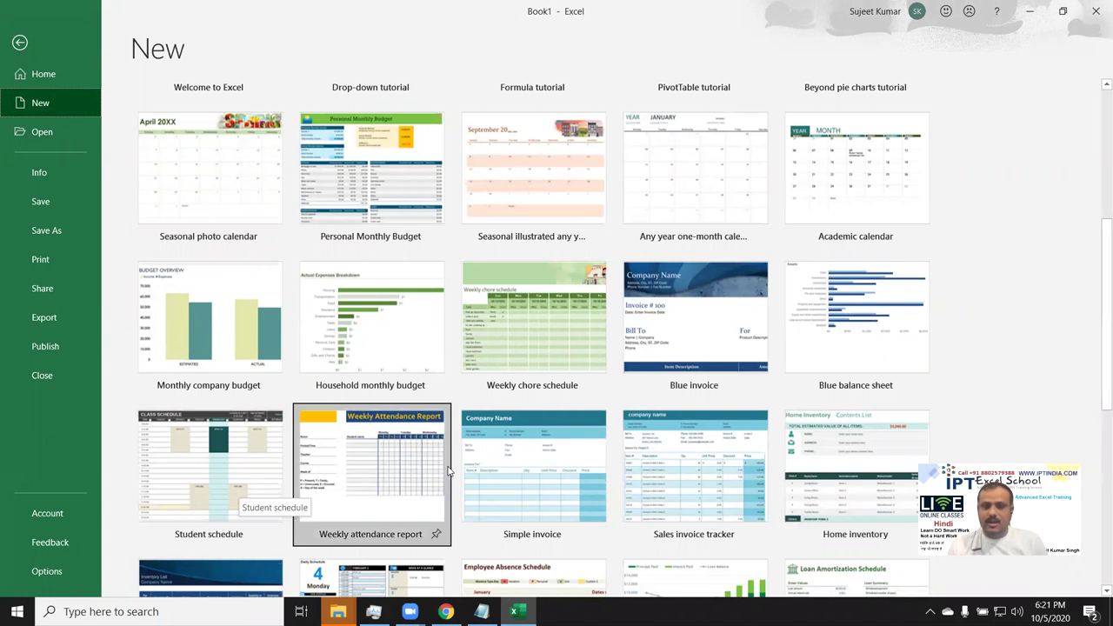
{"action": "scroll", "coordinate": [489, 455], "scroll_direction": "down", "scroll_amount": 1}
{"action": "scroll", "coordinate": [609, 478], "scroll_direction": "down", "scroll_amount": 1}
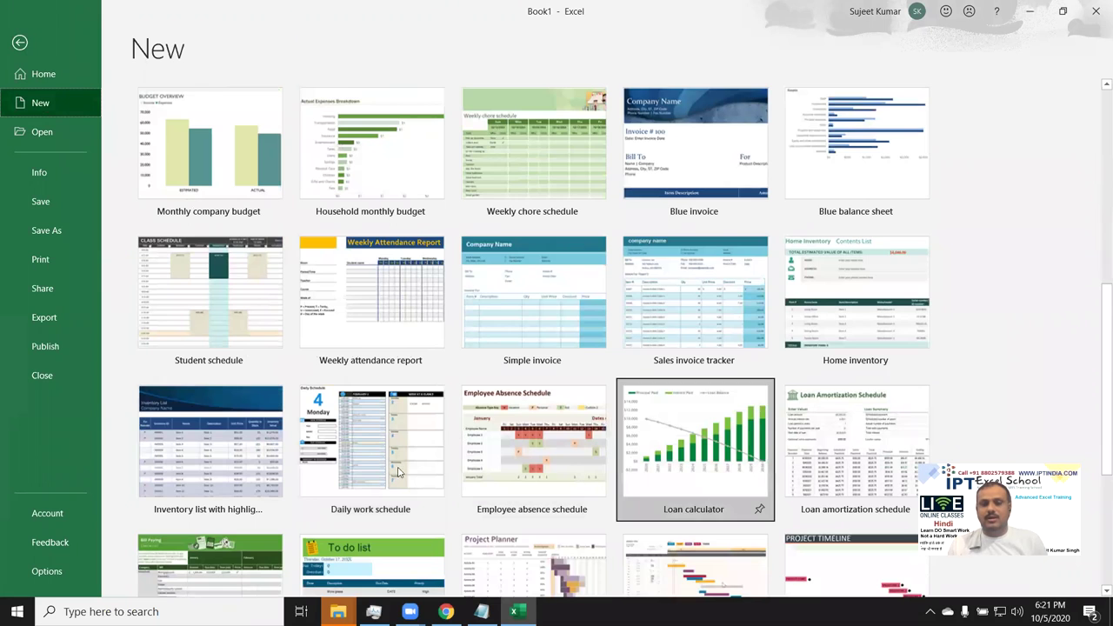
{"action": "scroll", "coordinate": [399, 472], "scroll_direction": "down", "scroll_amount": 1}
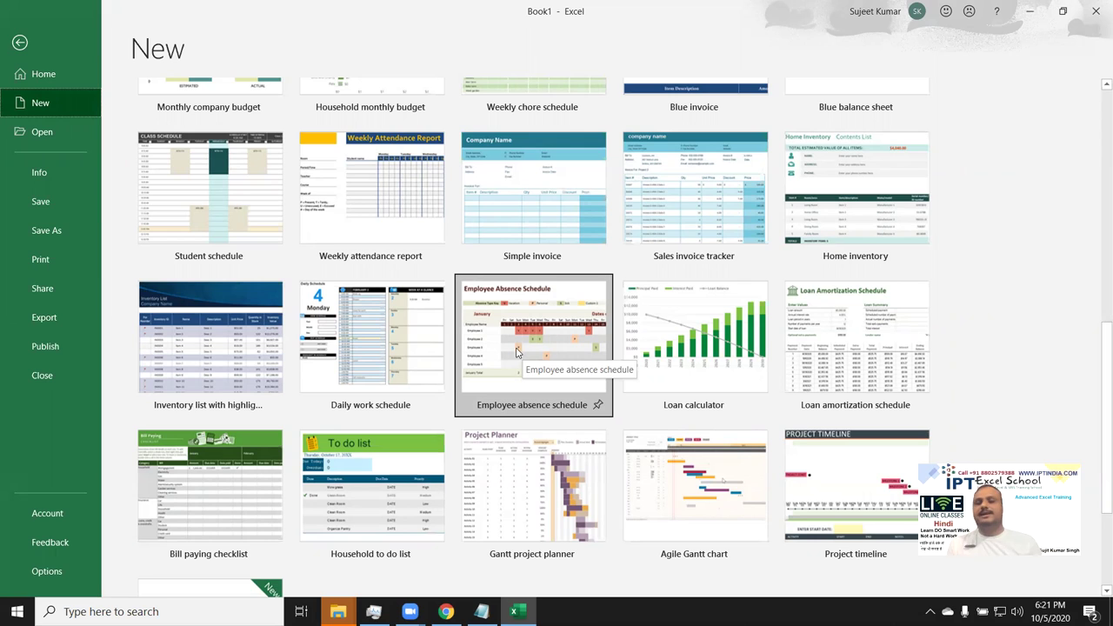
{"action": "key", "text": "Escape"}
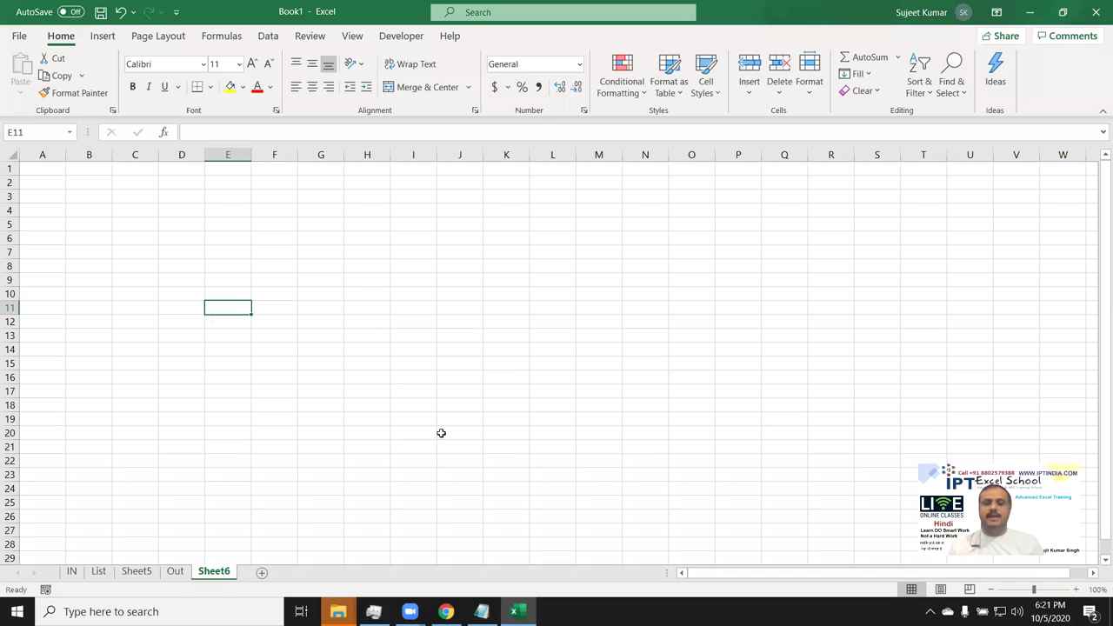
{"action": "left_click_drag", "start_coordinate": [261, 226], "coordinate": [265, 239]}
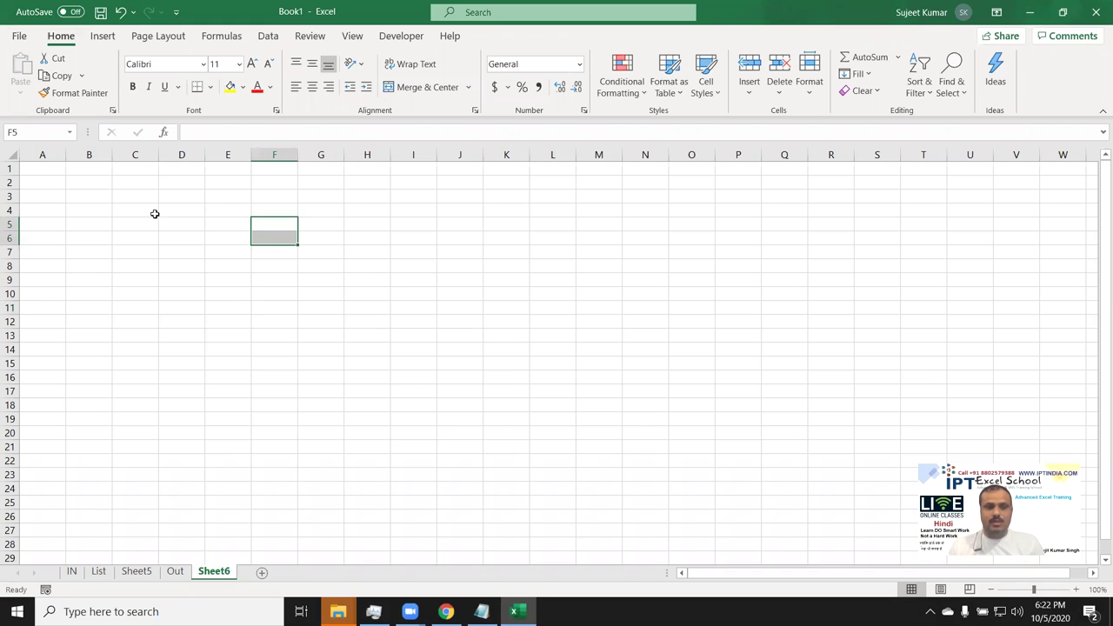
{"action": "left_click", "coordinate": [99, 197]}
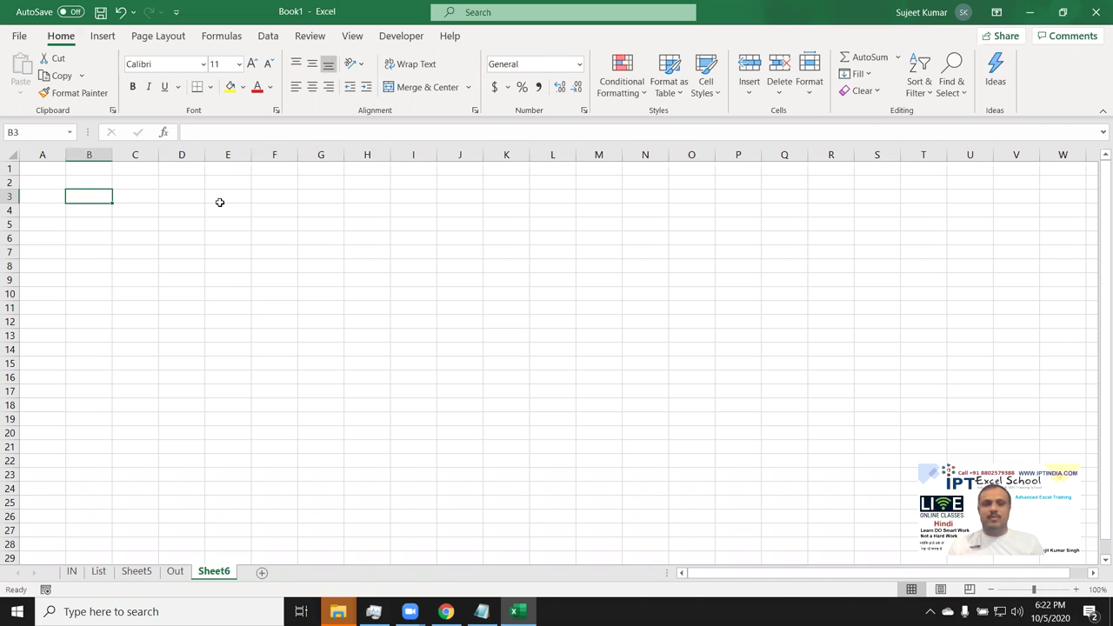
{"action": "left_click_drag", "start_coordinate": [221, 209], "coordinate": [470, 336]}
{"action": "left_click", "coordinate": [211, 90]}
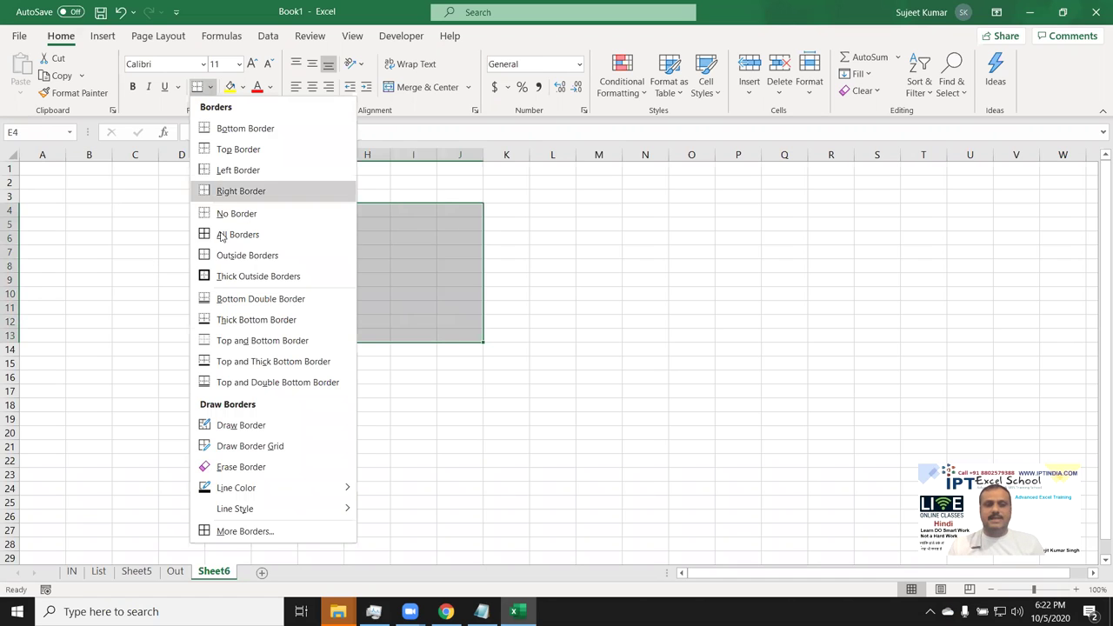
{"action": "key", "text": "Escape"}
{"action": "left_click", "coordinate": [243, 87]}
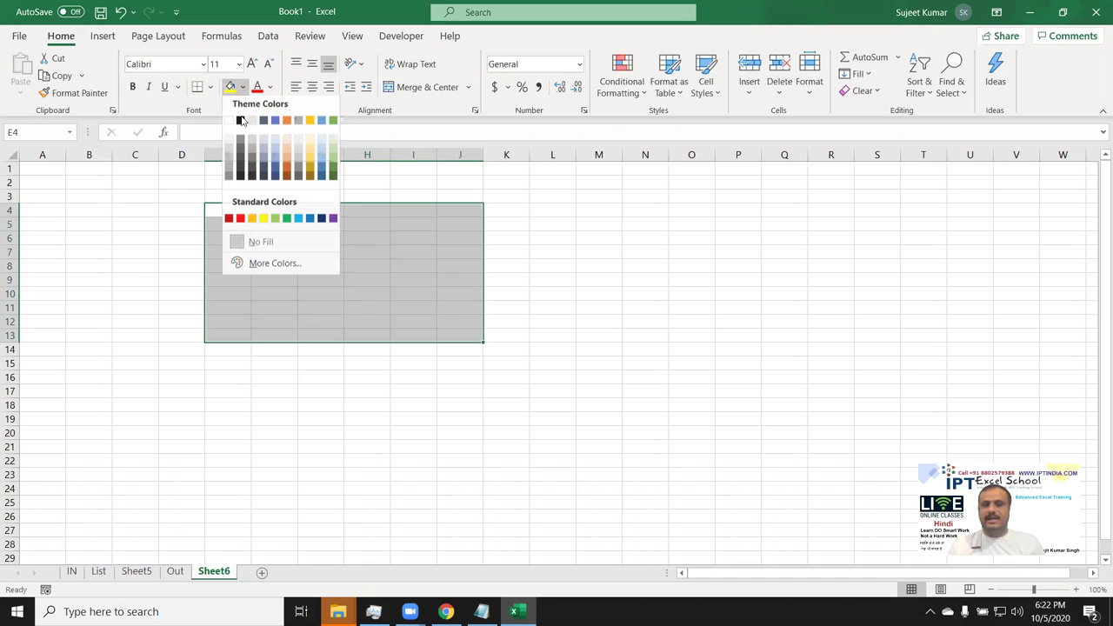
{"action": "left_click", "coordinate": [271, 89]}
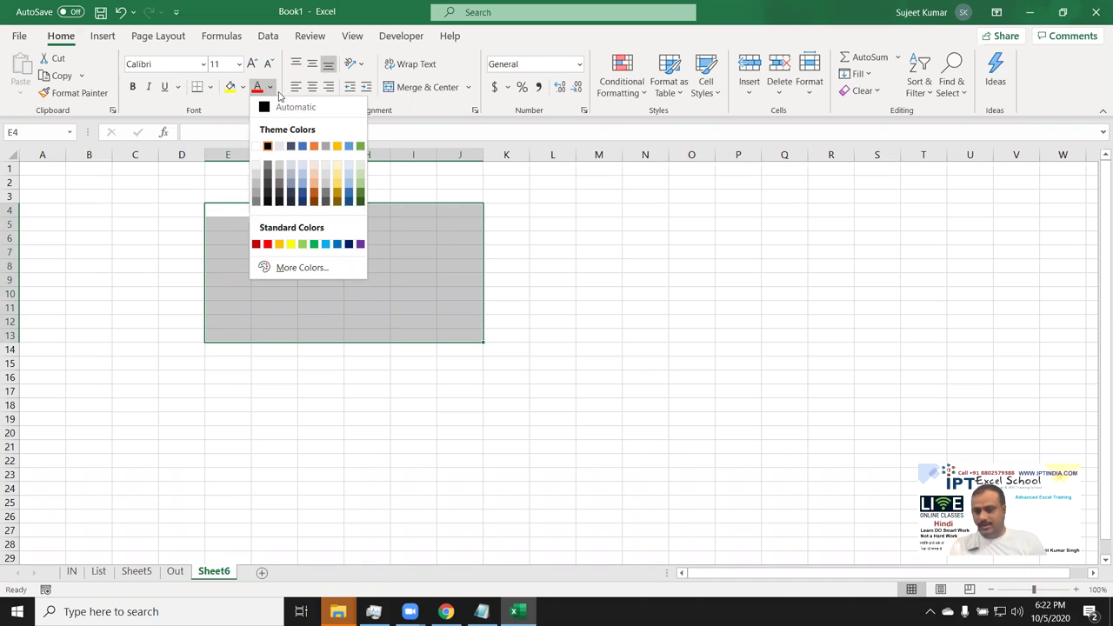
{"action": "left_click", "coordinate": [390, 55]}
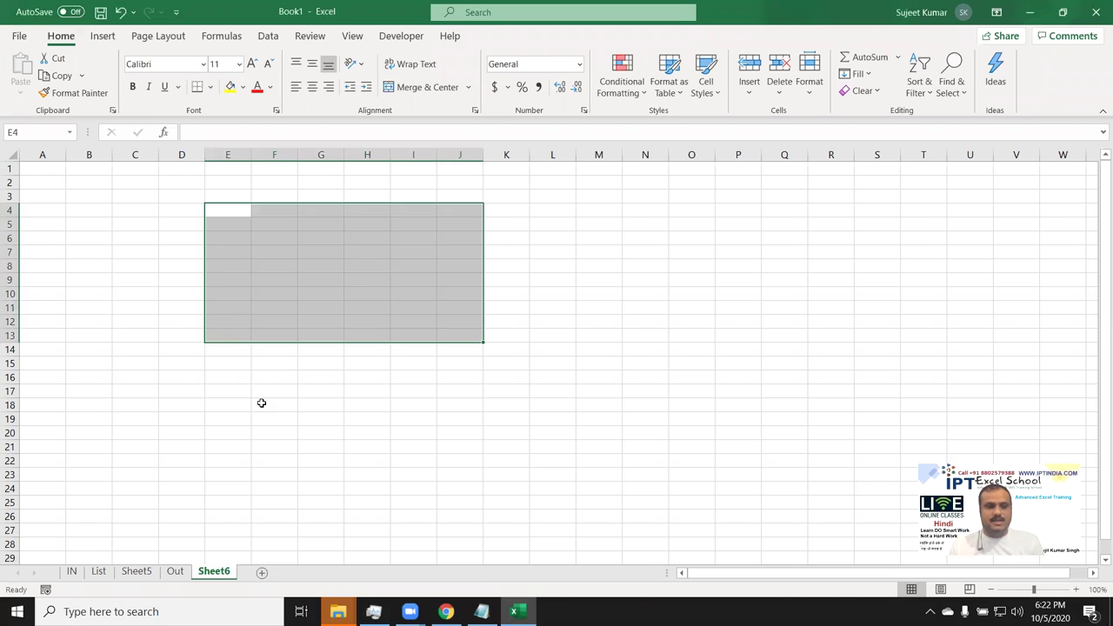
{"action": "scroll", "coordinate": [261, 400], "scroll_direction": "up", "scroll_amount": 4, "text": "ctrl"}
{"action": "scroll", "coordinate": [261, 401], "scroll_direction": "up", "scroll_amount": 3, "text": "ctrl"}
{"action": "scroll", "coordinate": [261, 401], "scroll_direction": "up", "scroll_amount": 3, "text": "ctrl"}
Step: Enter the text 10th in cell D2
{"action": "left_click", "coordinate": [223, 348]}
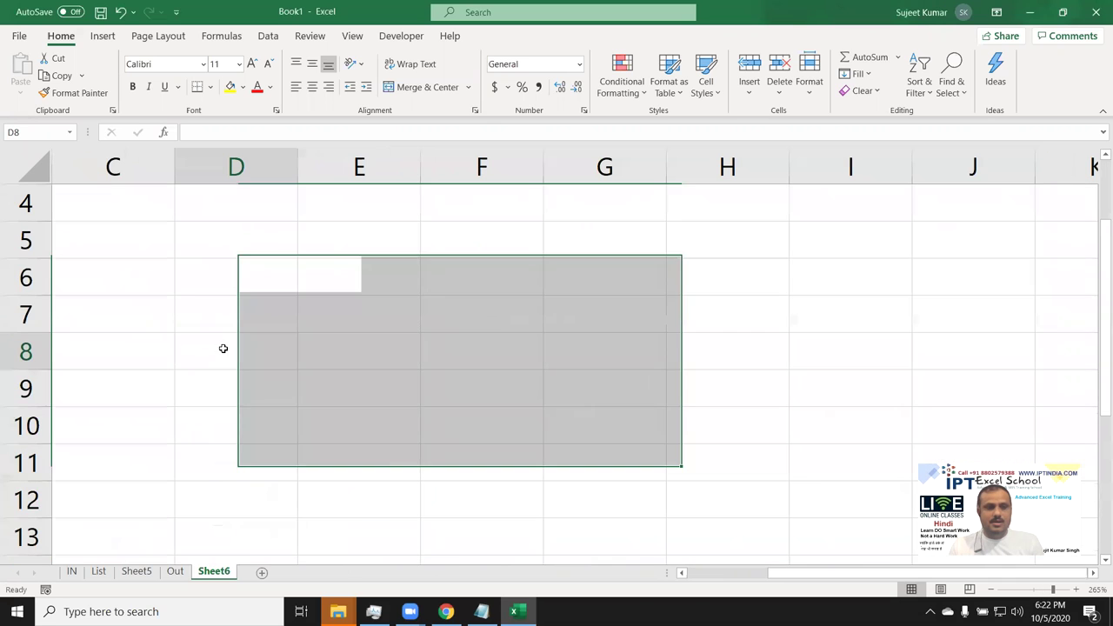
{"action": "scroll", "coordinate": [230, 339], "scroll_direction": "up", "scroll_amount": 1}
{"action": "left_click", "coordinate": [240, 235]}
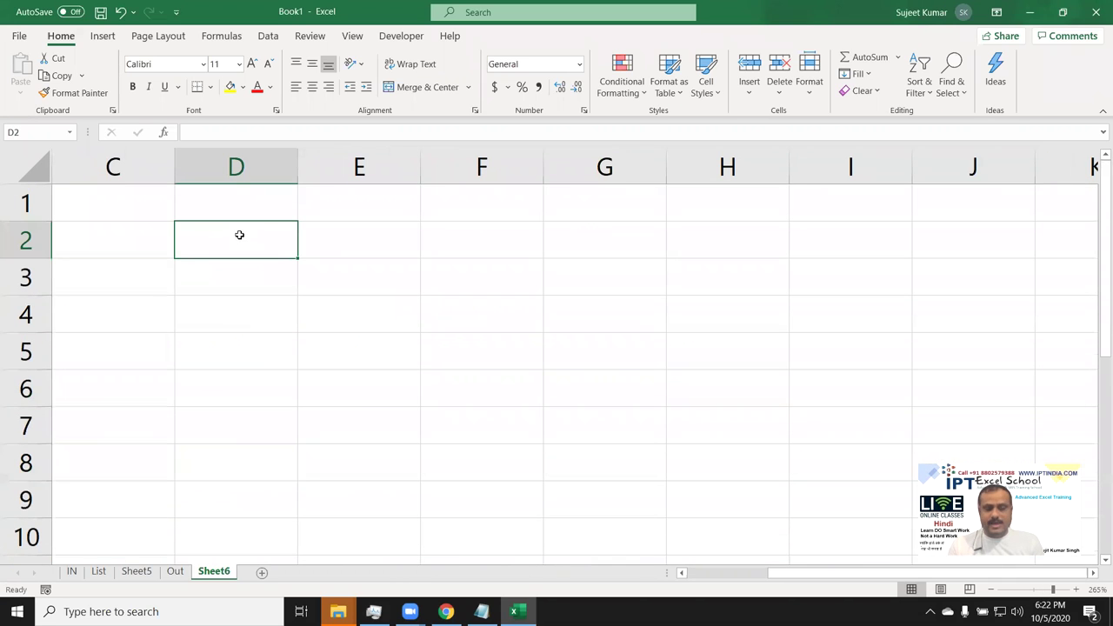
{"action": "type", "text": "10th"}
{"action": "key", "text": "Return"}
Step: Select the 'th' suffix inside D2, then cancel the edit unchanged
{"action": "left_click", "coordinate": [245, 233]}
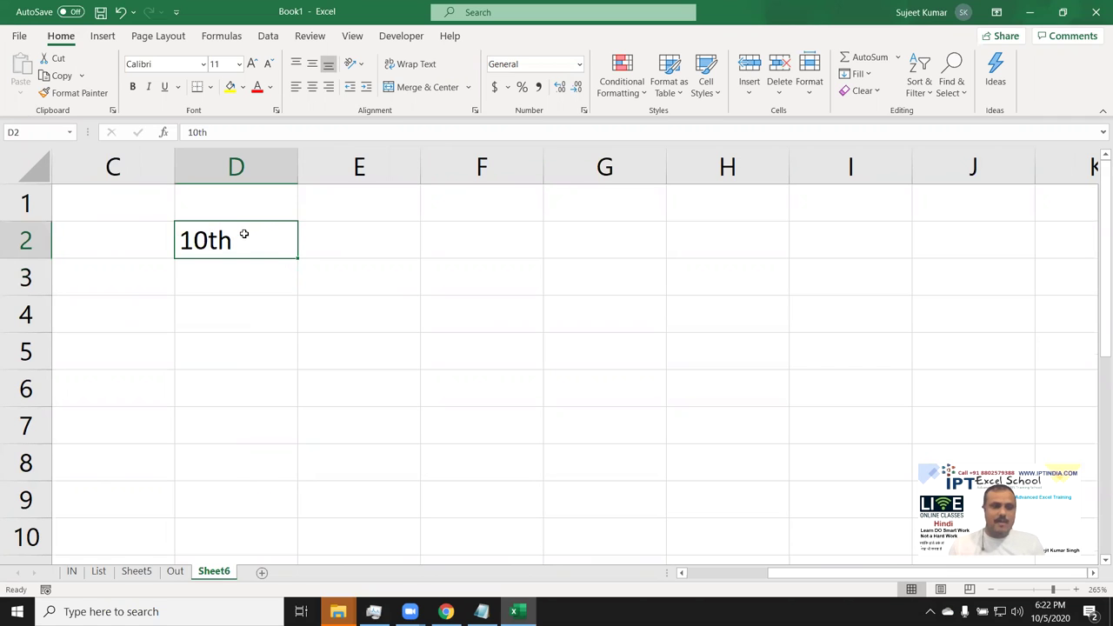
{"action": "double_click", "coordinate": [244, 233]}
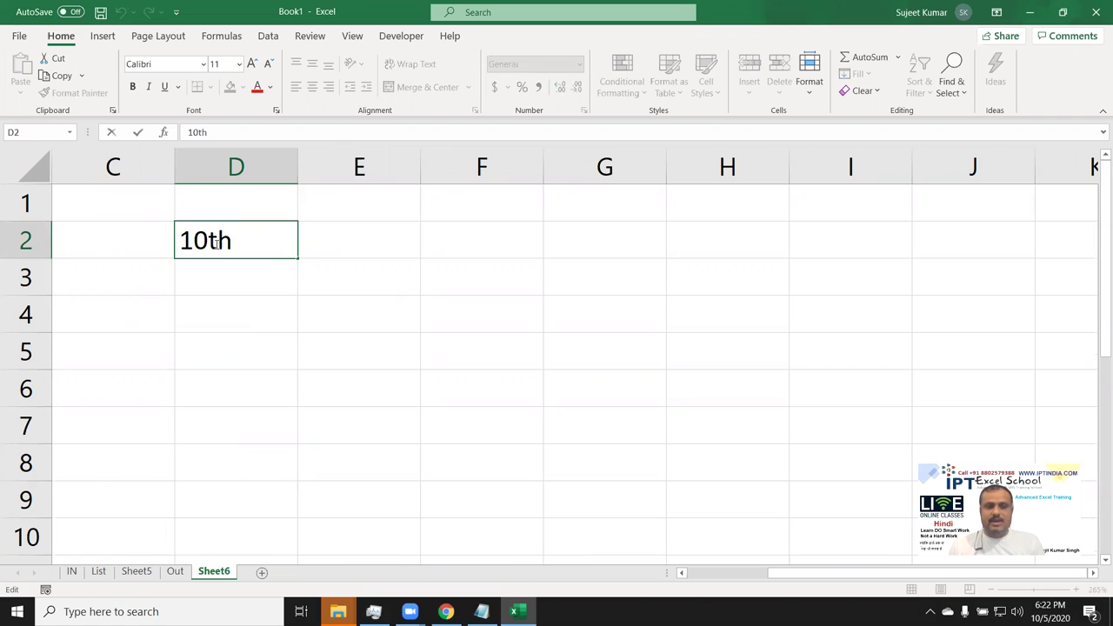
{"action": "left_click_drag", "start_coordinate": [208, 241], "coordinate": [233, 241]}
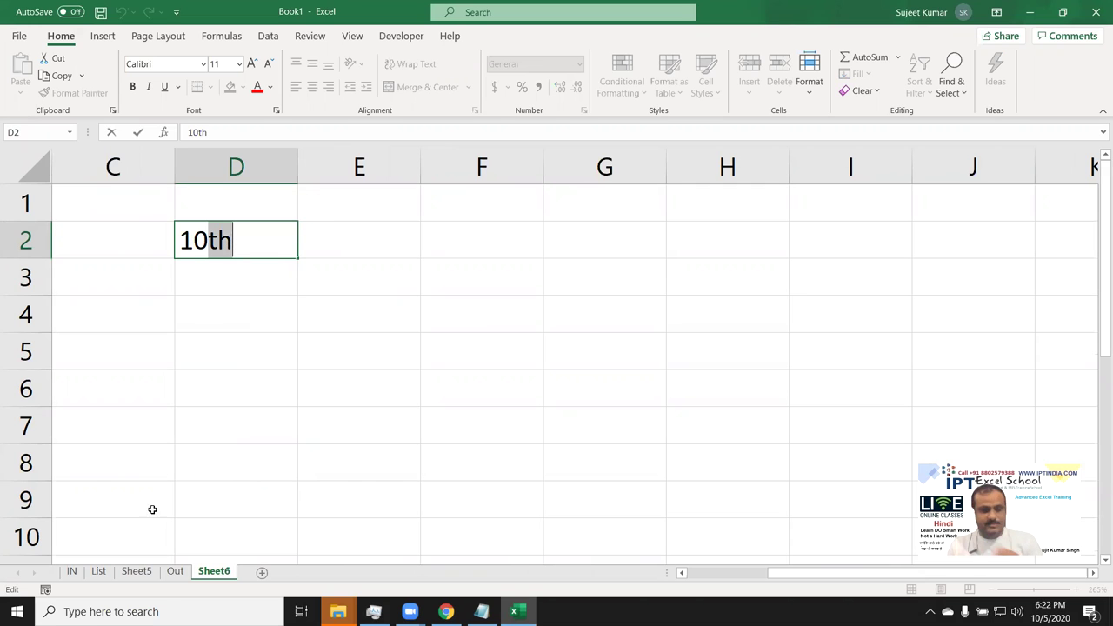
{"action": "key", "text": "Escape"}
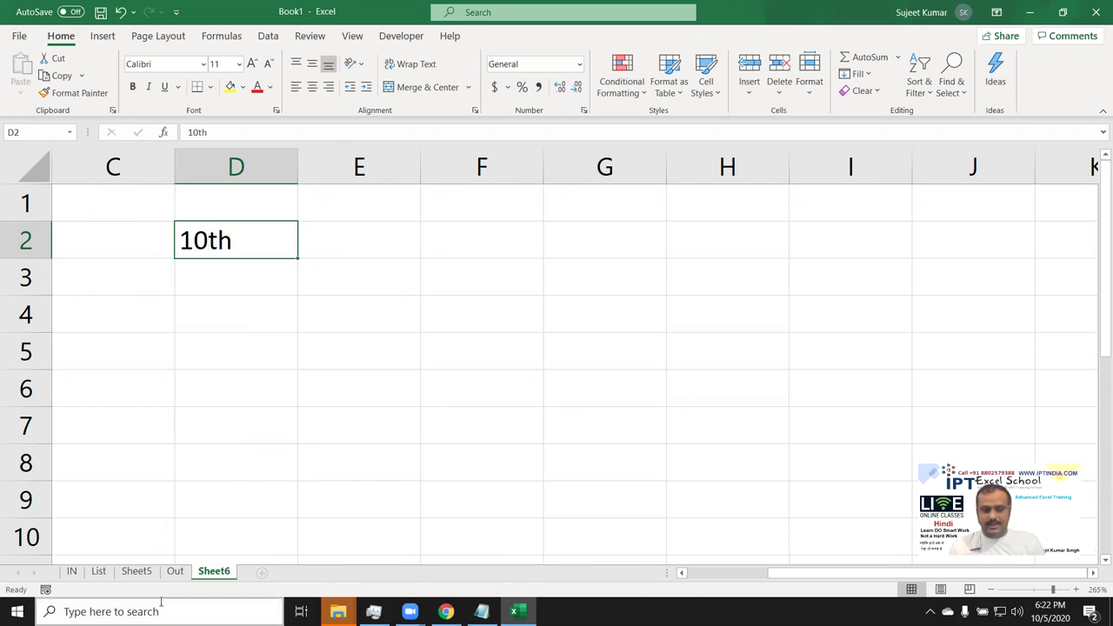
{"action": "left_click", "coordinate": [161, 602]}
Step: Start Microsoft Word with a new blank document
{"action": "type", "text": "w"}
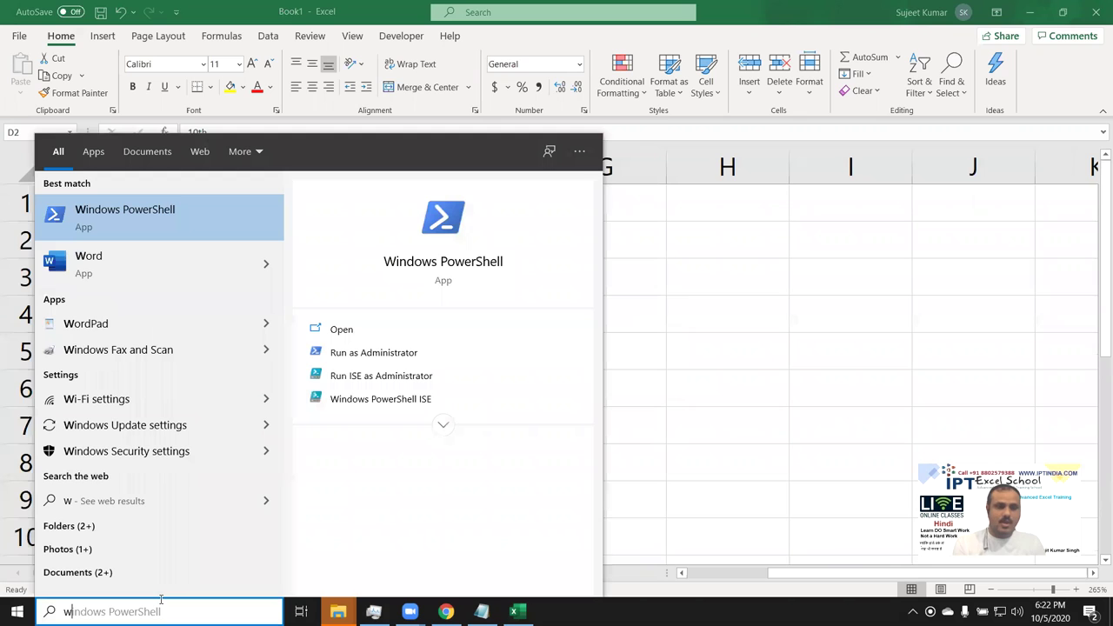
{"action": "left_click", "coordinate": [187, 256]}
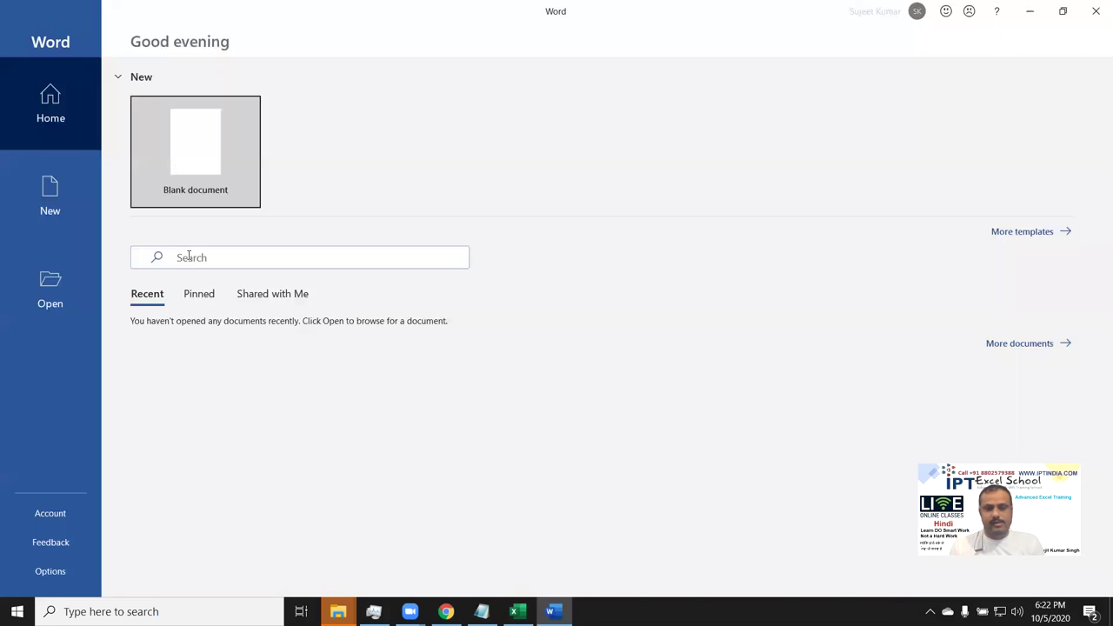
{"action": "left_click", "coordinate": [208, 136]}
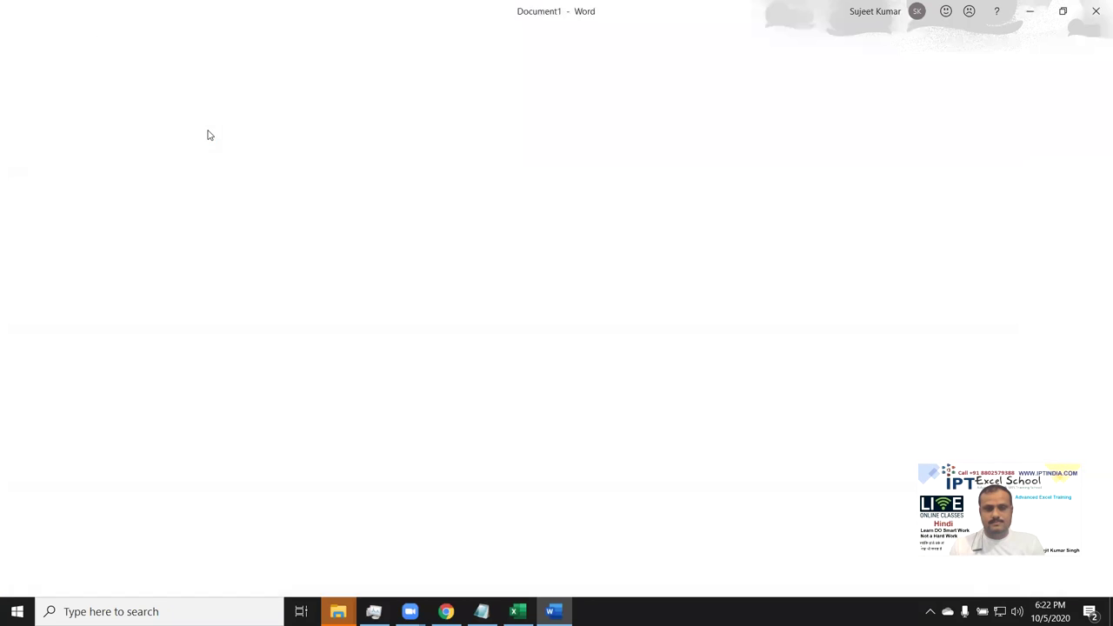
Step: Type the ordinal dates 10th, 25 and 22 in Word, then close it without saving
{"action": "type", "text": "10th"}
{"action": "key", "text": "BackSpace"}
{"action": "key", "text": "Return"}
{"action": "type", "text": "25th"}
{"action": "key", "text": "Return"}
{"action": "type", "text": "22nd"}
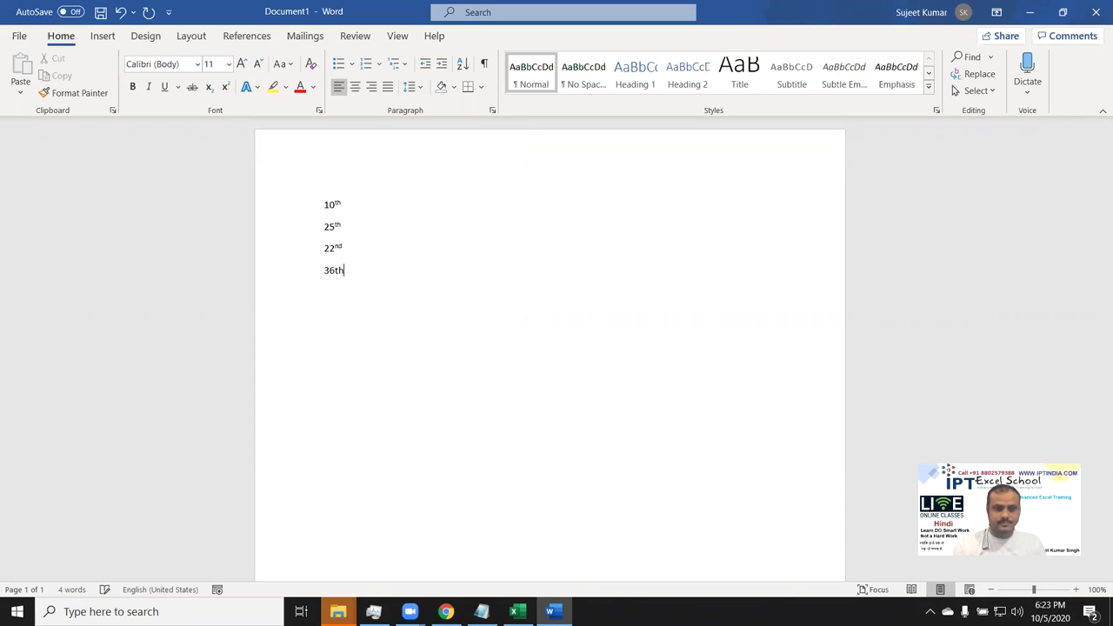
{"action": "left_click_drag", "start_coordinate": [352, 262], "coordinate": [321, 183]}
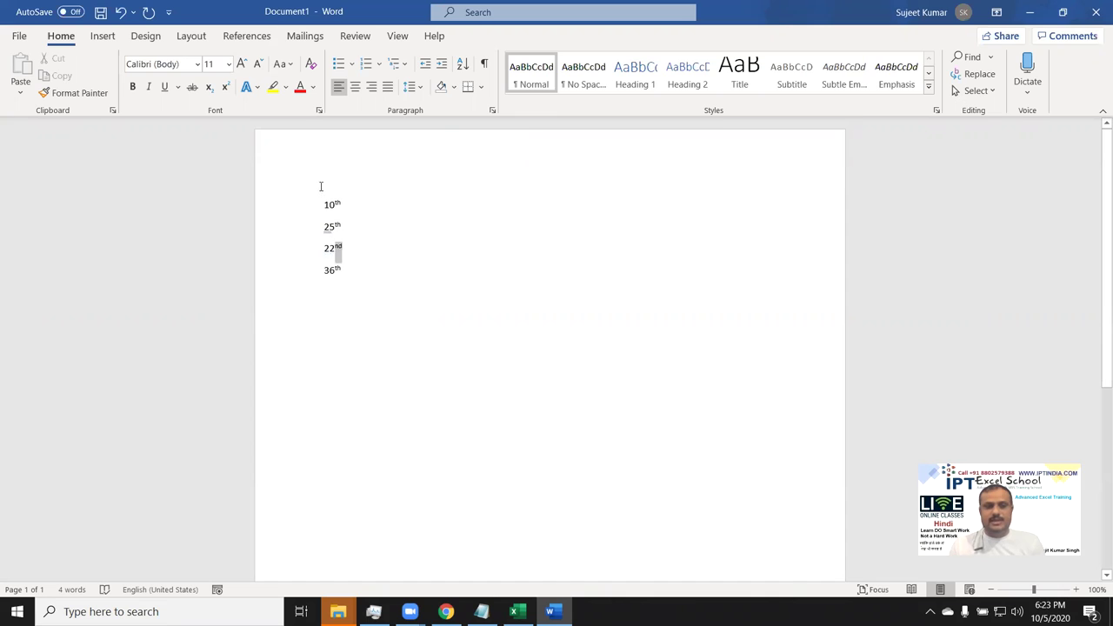
{"action": "left_click", "coordinate": [363, 282]}
{"action": "left_click_drag", "start_coordinate": [366, 273], "coordinate": [311, 184]}
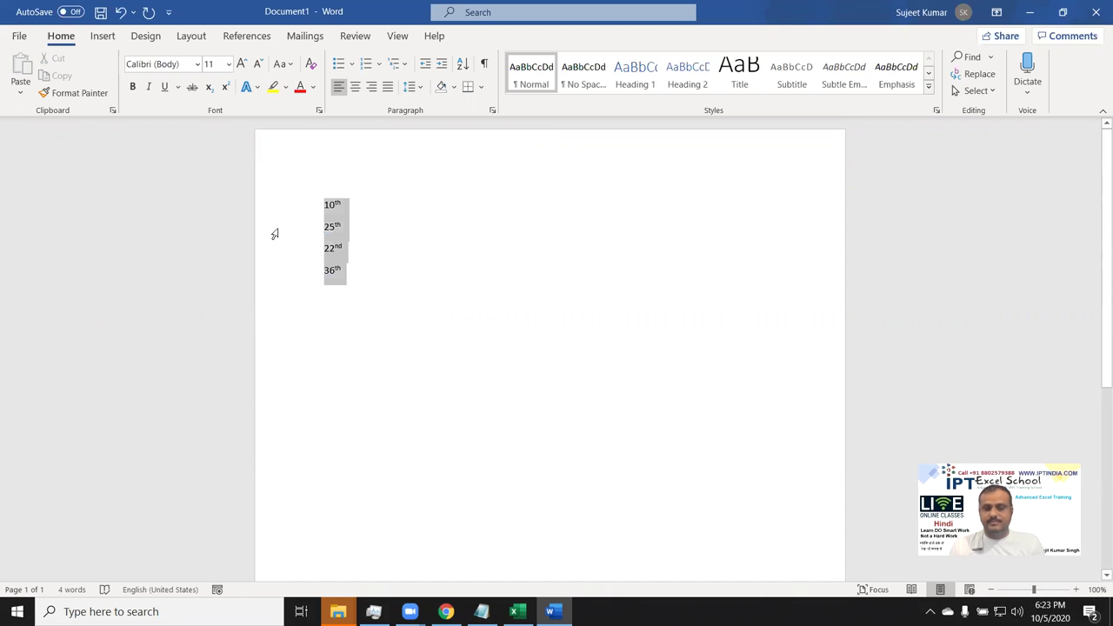
{"action": "left_click", "coordinate": [1096, 12]}
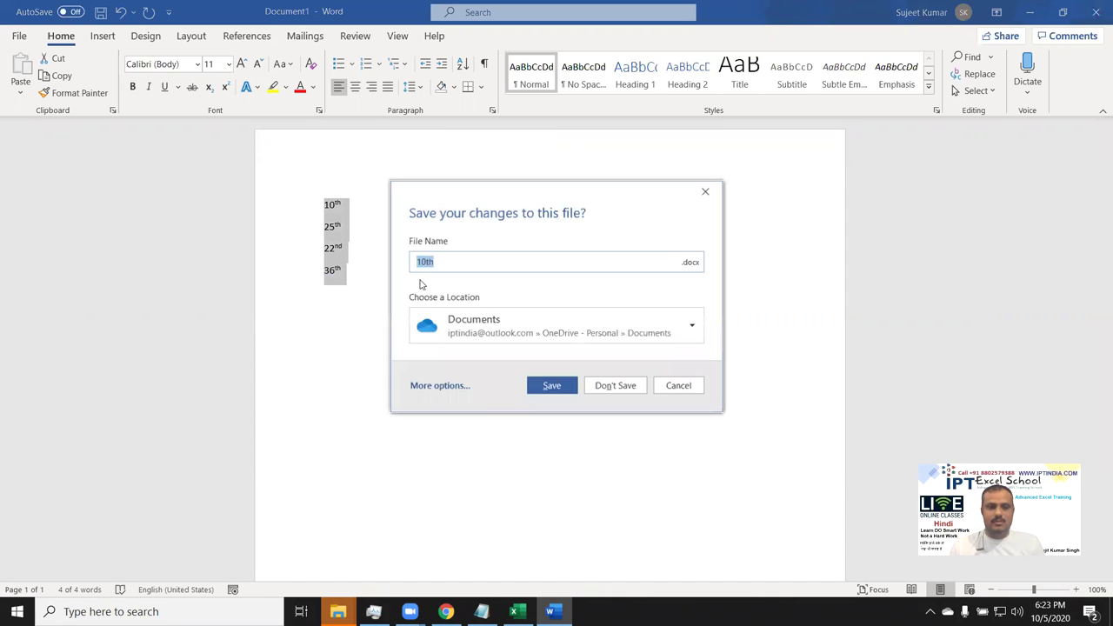
{"action": "left_click", "coordinate": [616, 386]}
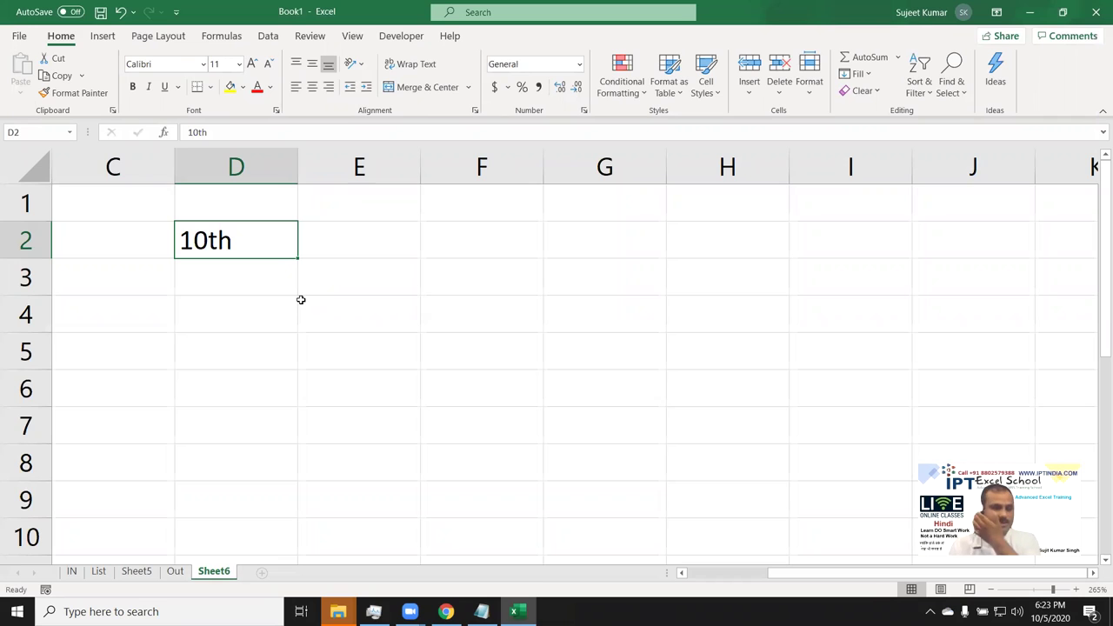
Step: Make the 'th' in D2's 10th superscript through Format Cells
{"action": "double_click", "coordinate": [252, 242]}
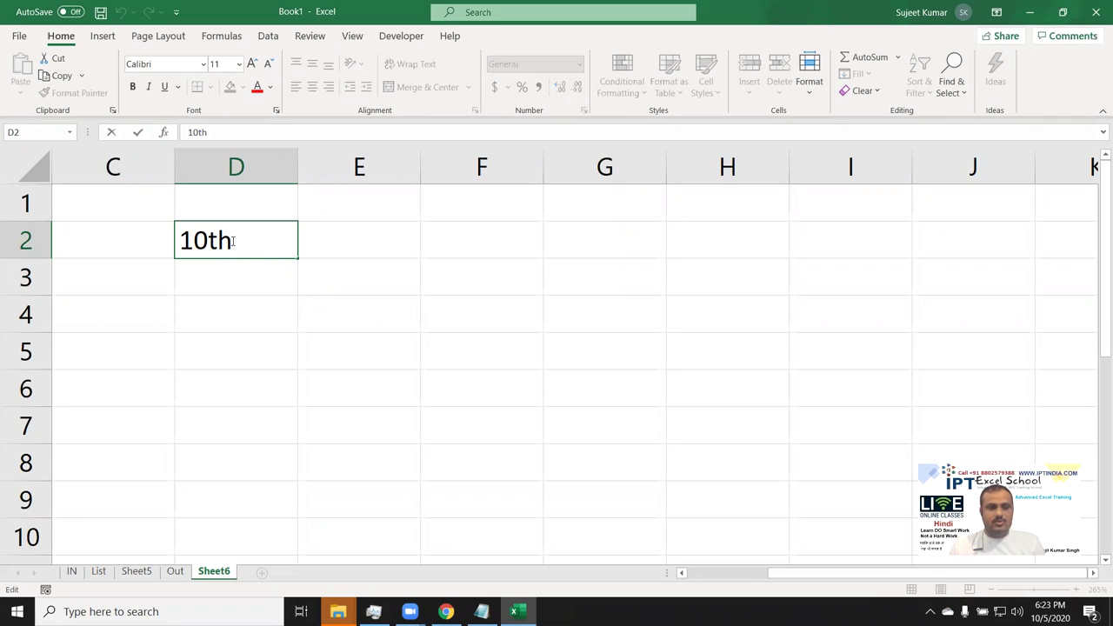
{"action": "left_click_drag", "start_coordinate": [232, 241], "coordinate": [208, 241]}
{"action": "right_click", "coordinate": [256, 276]}
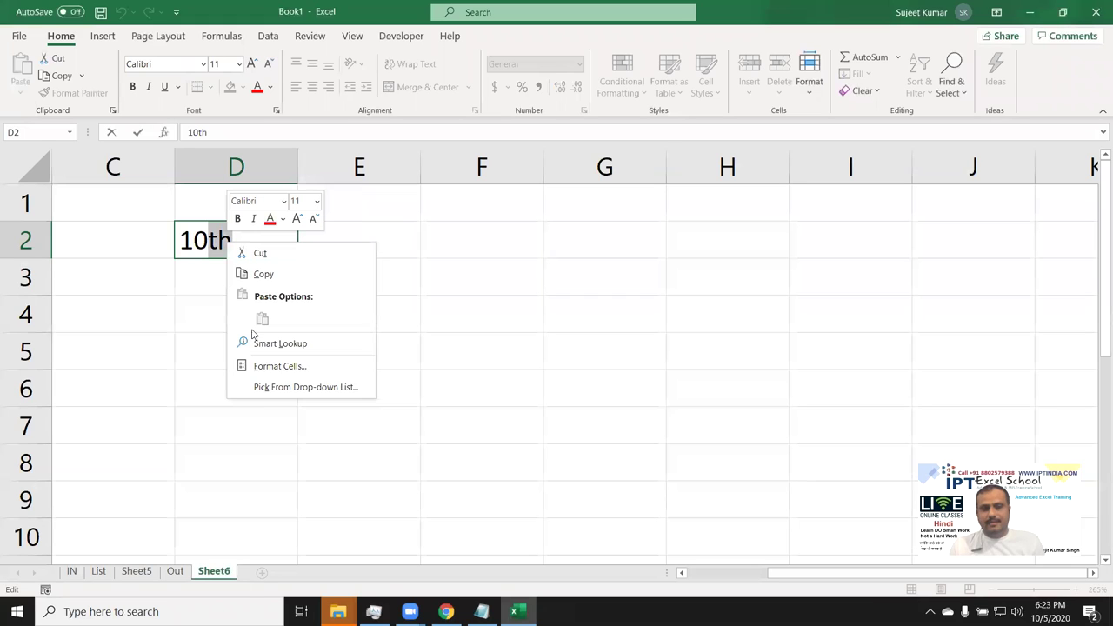
{"action": "left_click", "coordinate": [267, 366]}
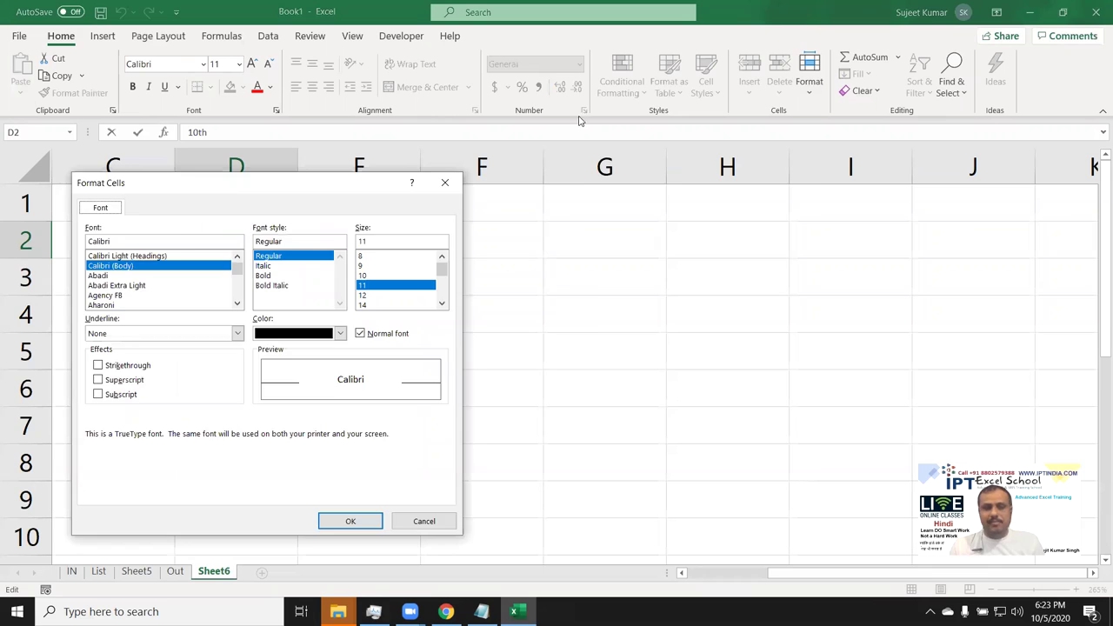
{"action": "left_click_drag", "start_coordinate": [229, 184], "coordinate": [580, 106]}
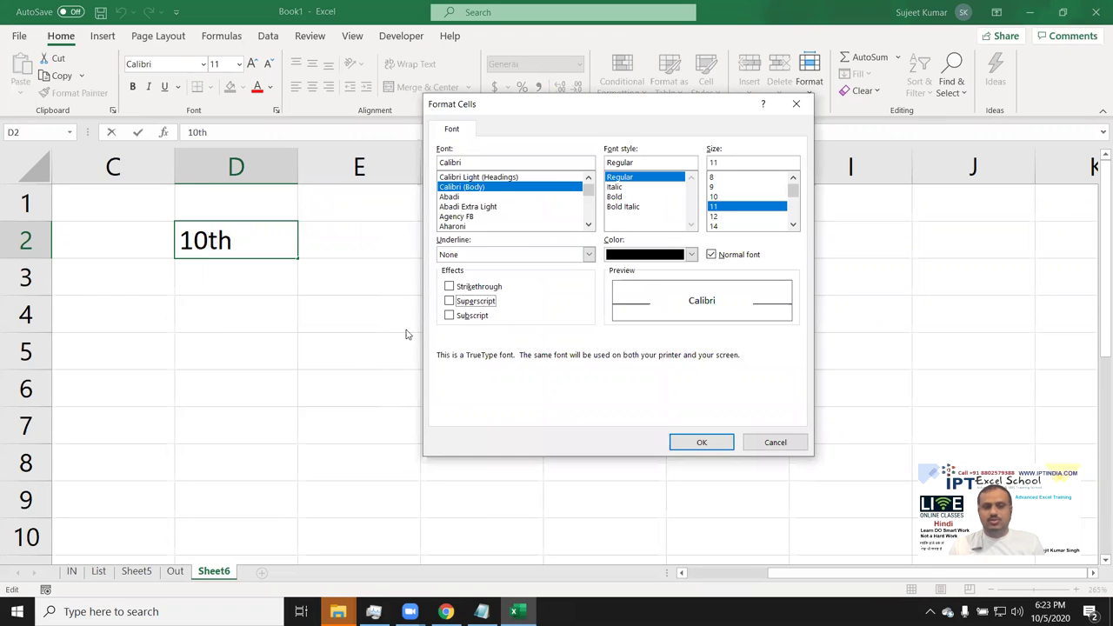
{"action": "left_click", "coordinate": [450, 301]}
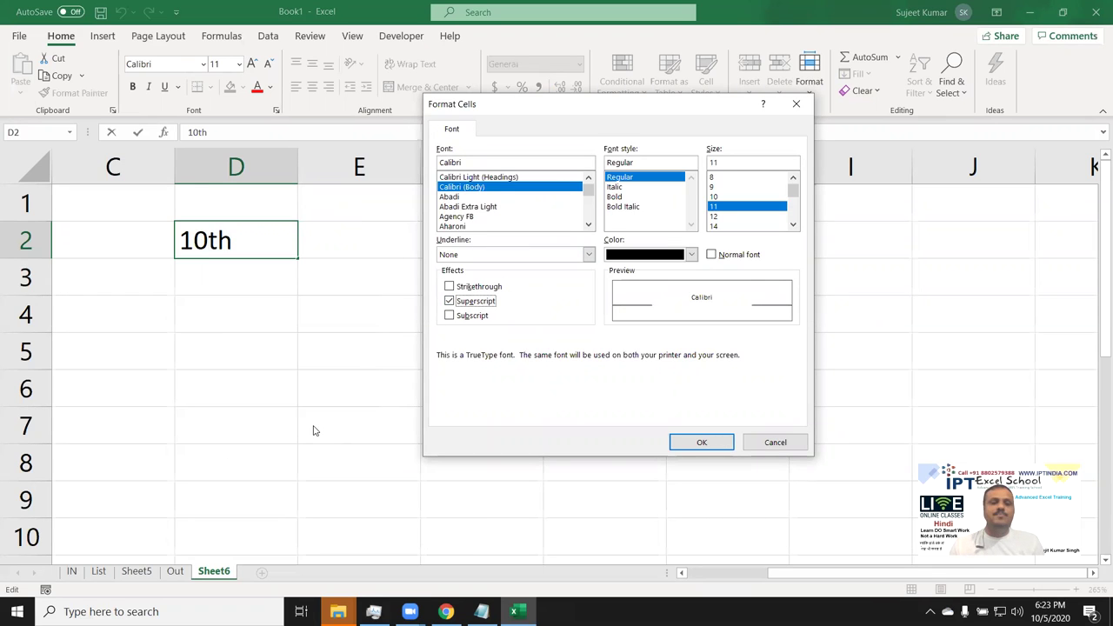
{"action": "left_click", "coordinate": [701, 443]}
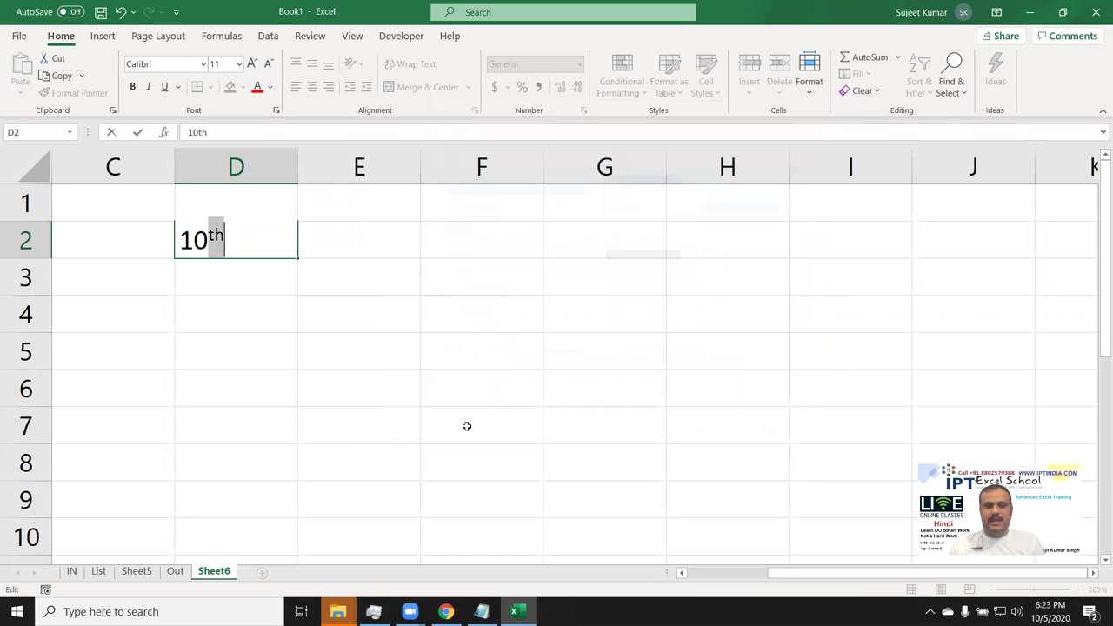
{"action": "left_click", "coordinate": [251, 319]}
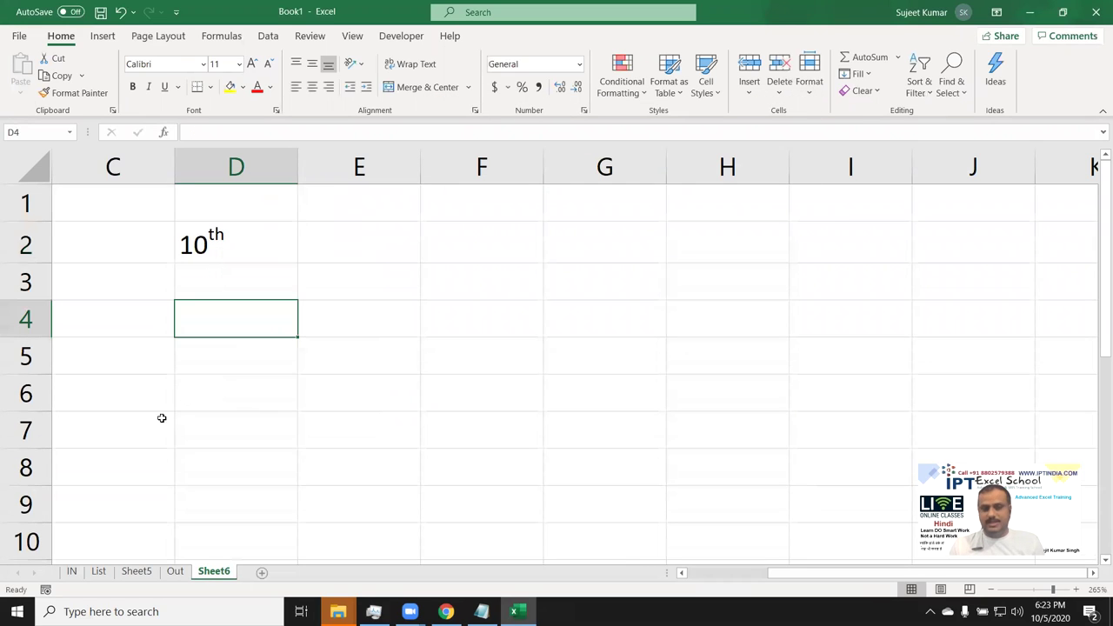
Step: Enter 22nd in D3 and make its 'nd' superscript
{"action": "left_click", "coordinate": [209, 282]}
{"action": "type", "text": "22nd"}
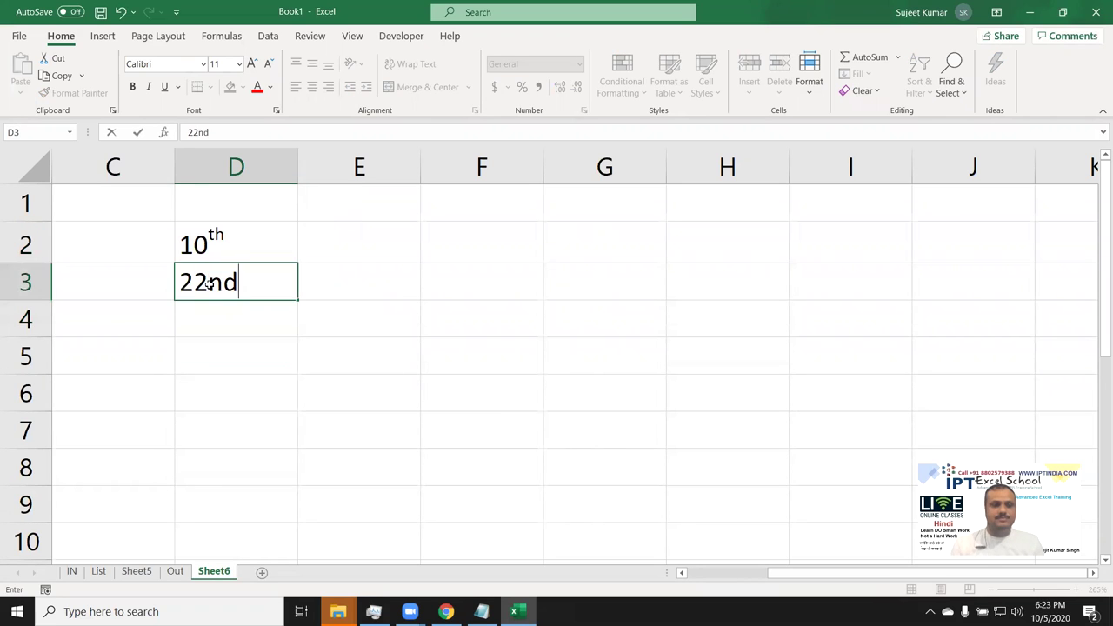
{"action": "key", "text": "Return"}
{"action": "left_click", "coordinate": [209, 285]}
{"action": "key", "text": "F2"}
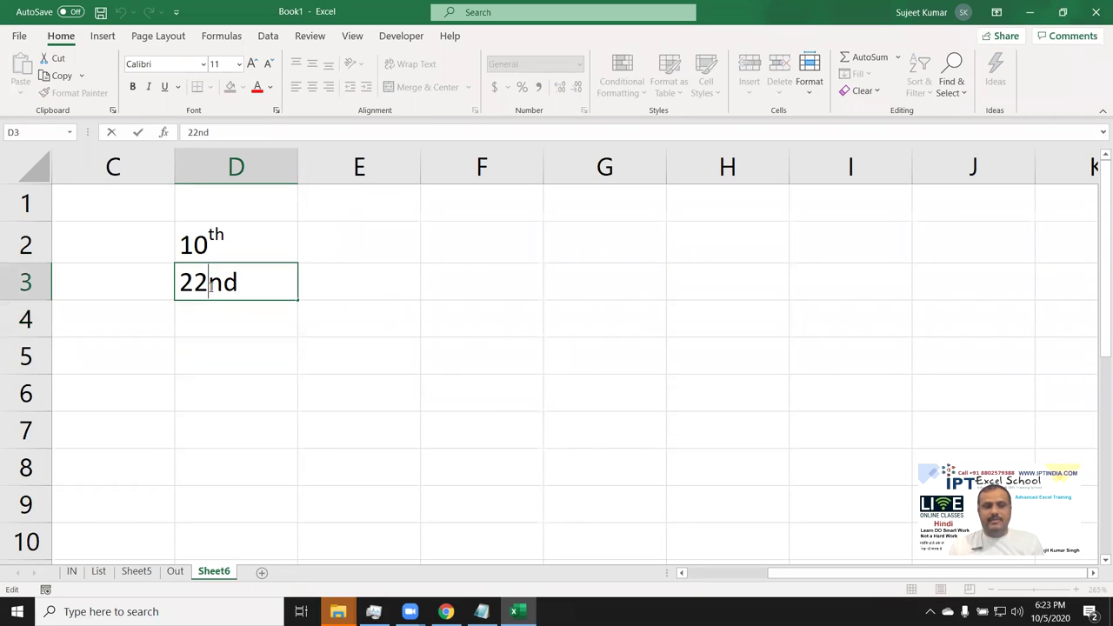
{"action": "left_click_drag", "start_coordinate": [207, 283], "coordinate": [236, 283]}
{"action": "right_click", "coordinate": [229, 280]}
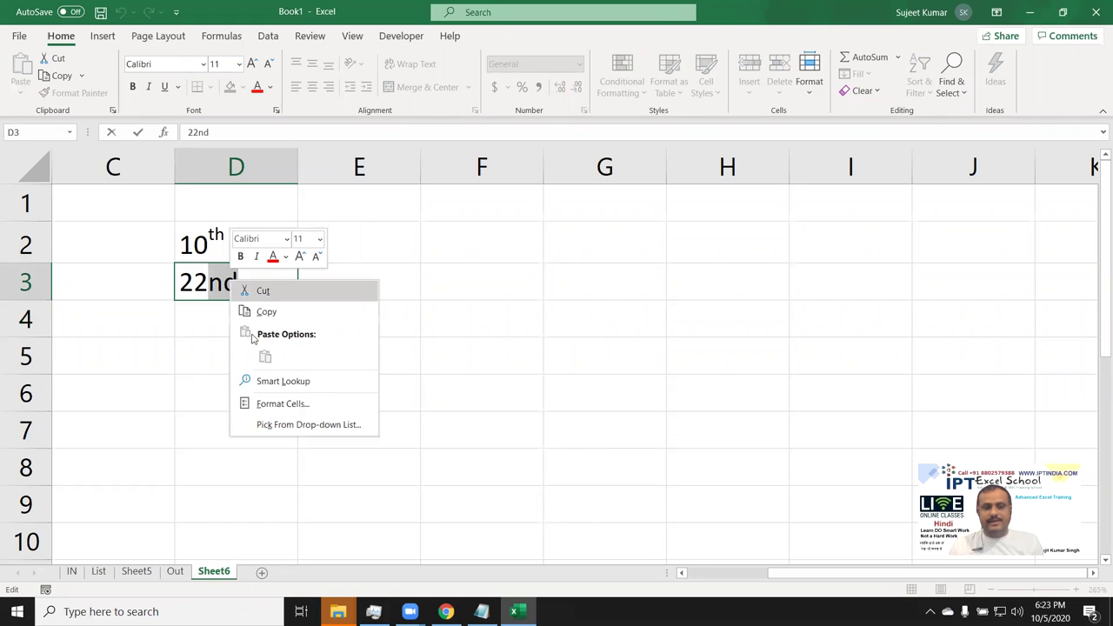
{"action": "left_click", "coordinate": [275, 402]}
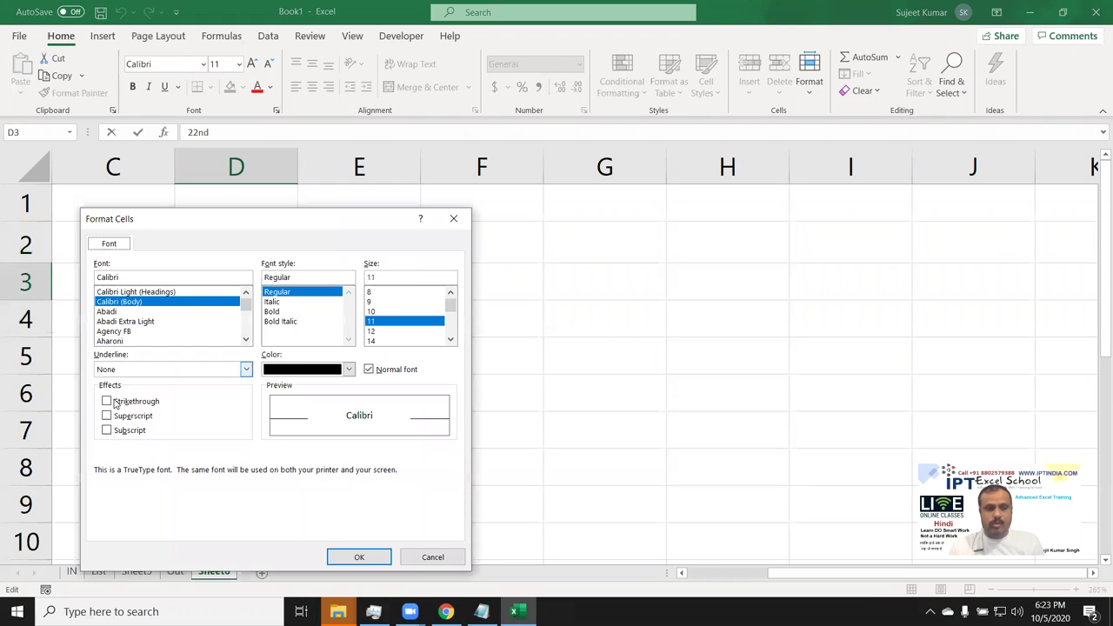
{"action": "left_click", "coordinate": [107, 416]}
{"action": "left_click", "coordinate": [359, 556]}
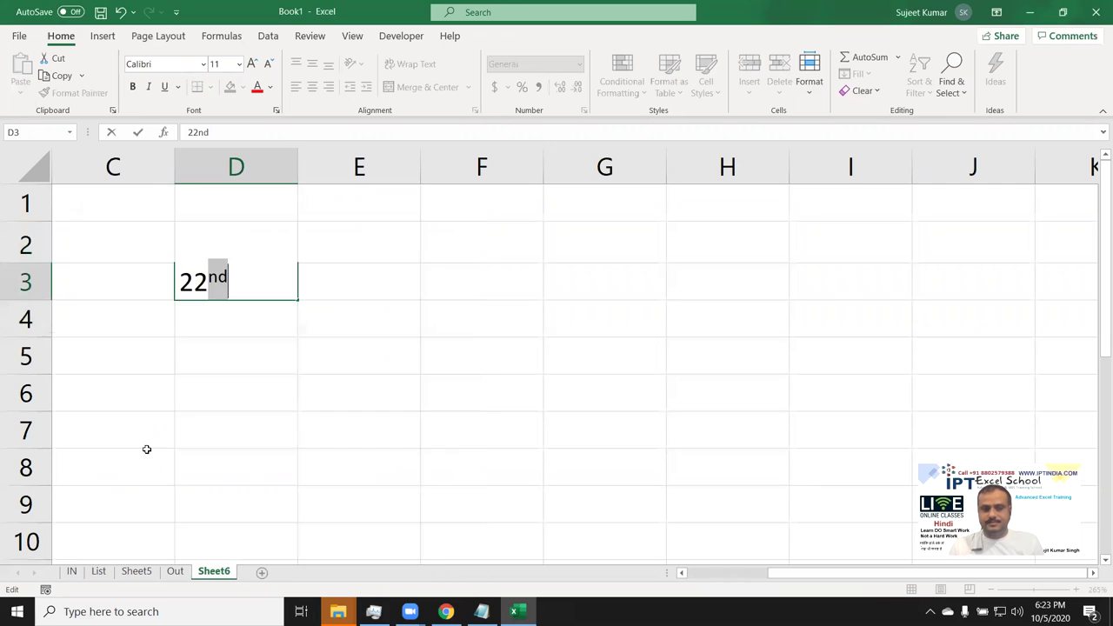
{"action": "left_click_drag", "start_coordinate": [144, 459], "coordinate": [144, 448]}
Step: Enter 10o in D4 and make the 'o' superscript
{"action": "left_click", "coordinate": [242, 318]}
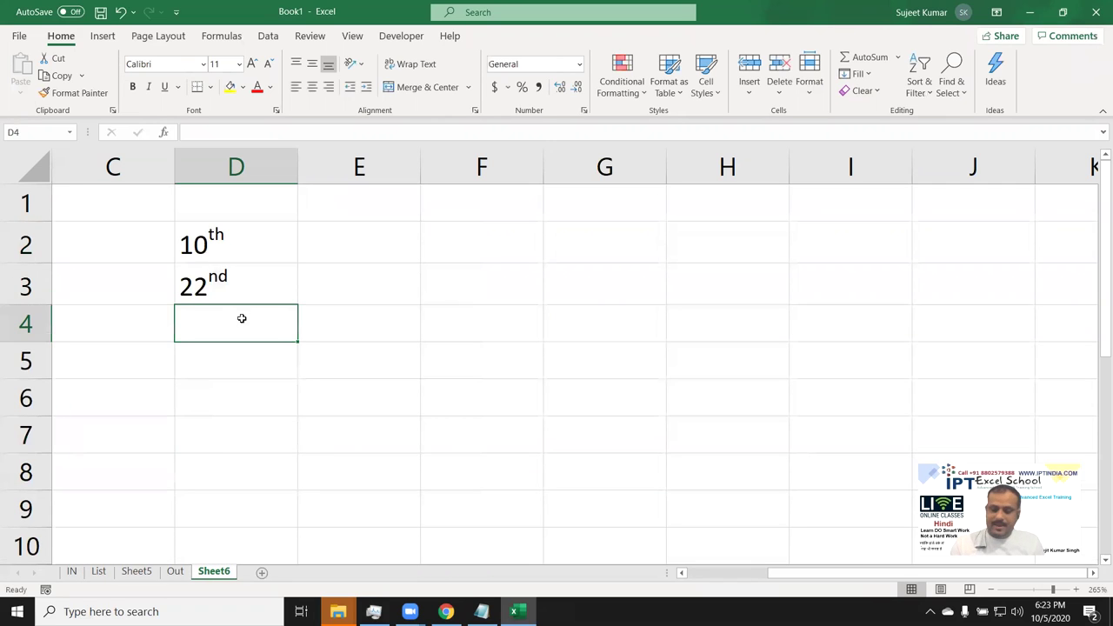
{"action": "type", "text": "10"}
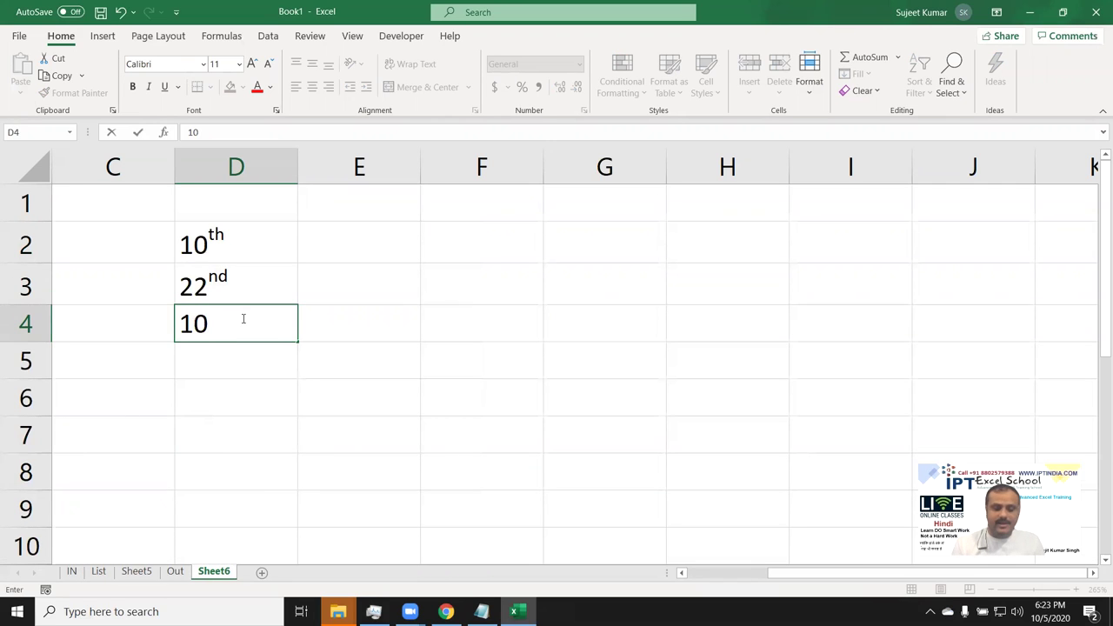
{"action": "type", "text": "o"}
{"action": "left_click", "coordinate": [249, 396]}
{"action": "left_click", "coordinate": [237, 330]}
{"action": "double_click", "coordinate": [224, 326]}
{"action": "left_click_drag", "start_coordinate": [224, 326], "coordinate": [207, 326]}
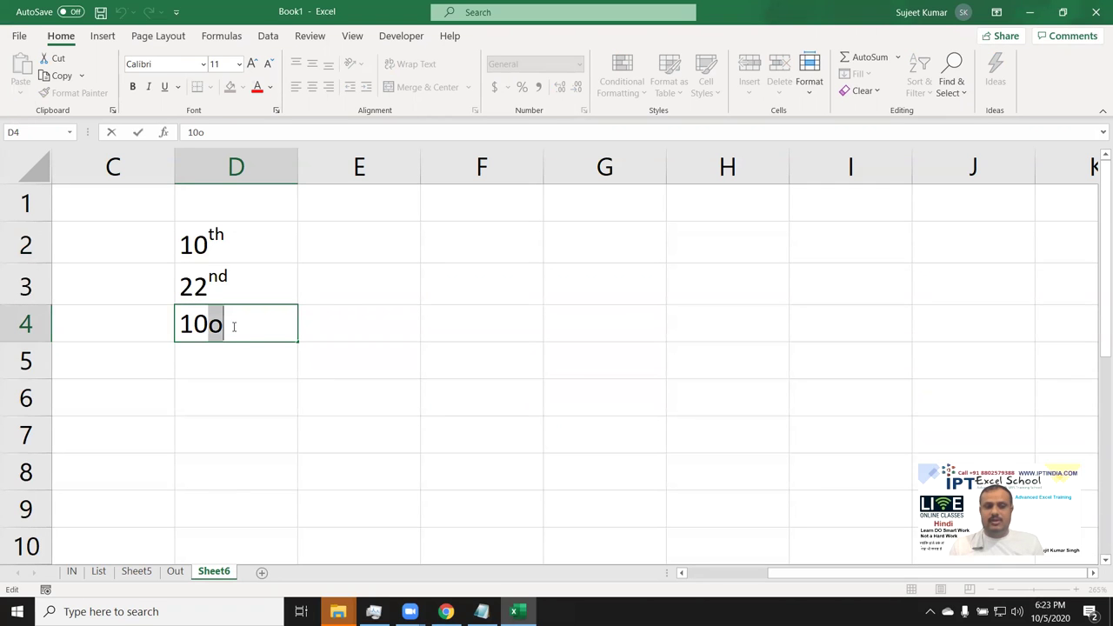
{"action": "right_click", "coordinate": [222, 328]}
{"action": "left_click", "coordinate": [288, 453]}
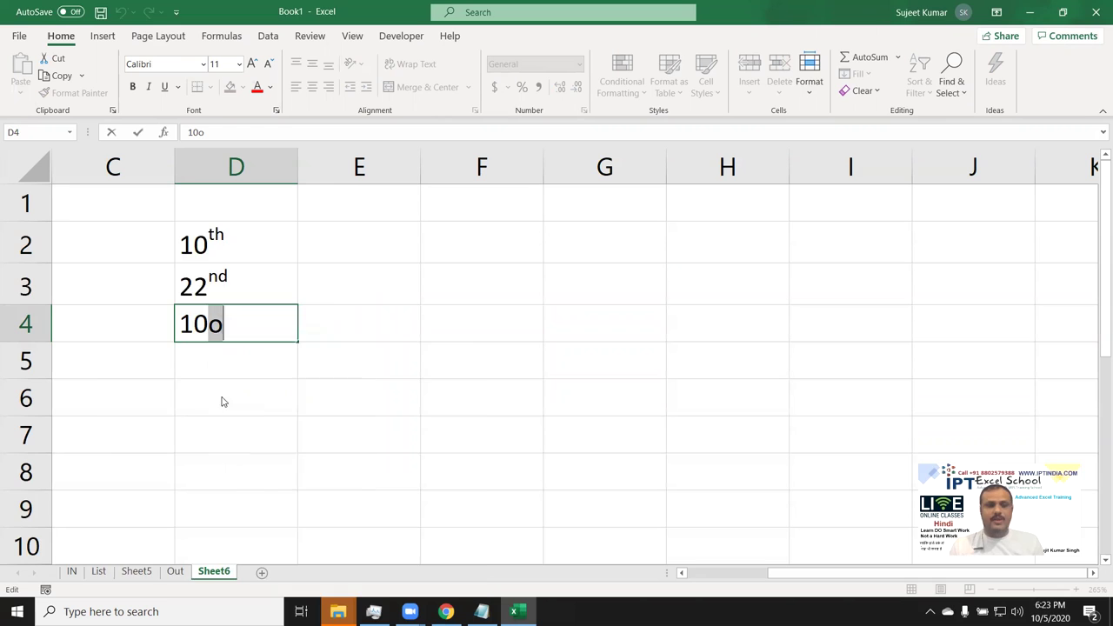
{"action": "left_click", "coordinate": [158, 442]}
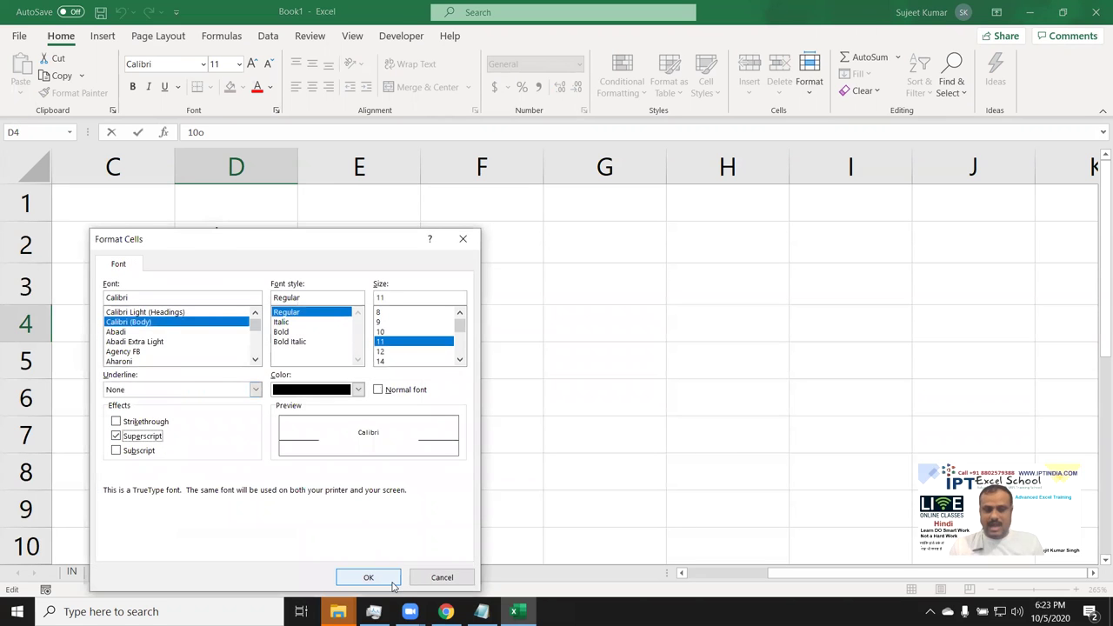
{"action": "left_click", "coordinate": [382, 578]}
{"action": "left_click", "coordinate": [438, 383]}
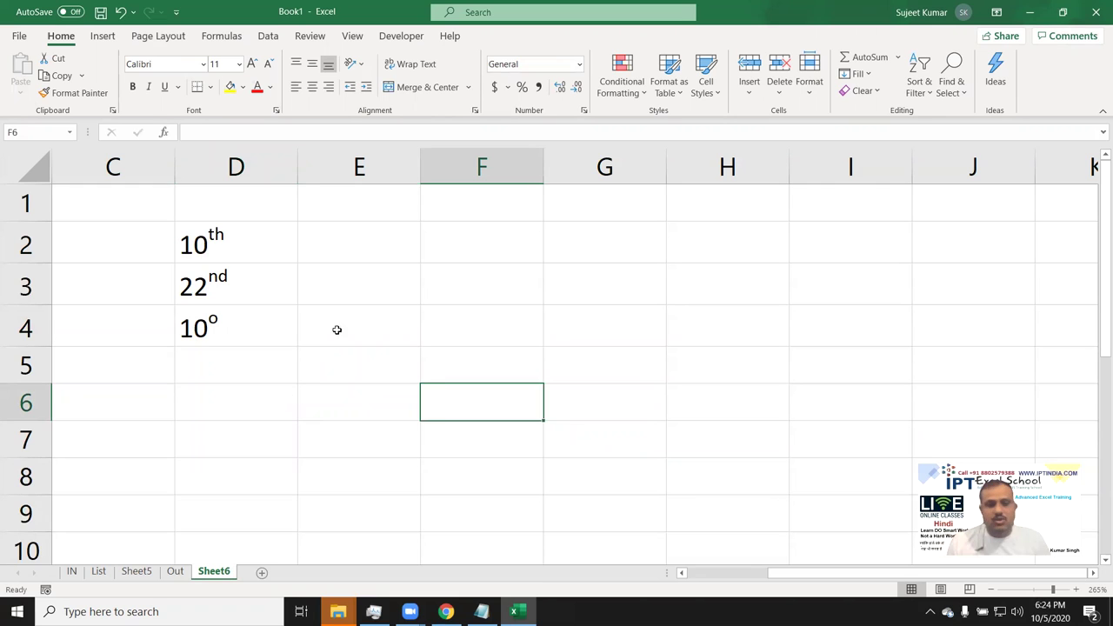
Step: Enter 85, 62, 36, 52, 32, 36 and 12 down cells F1 to F7
{"action": "left_click", "coordinate": [456, 198]}
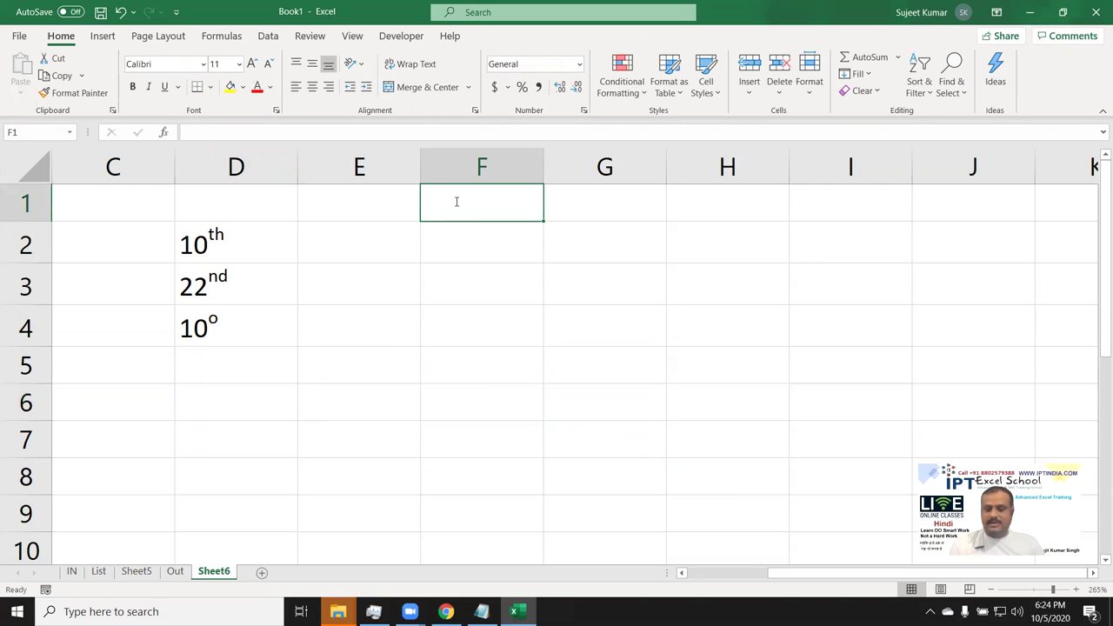
{"action": "type", "text": "85"}
{"action": "key", "text": "Return"}
{"action": "type", "text": "62"}
{"action": "key", "text": "Return"}
{"action": "type", "text": "3"}
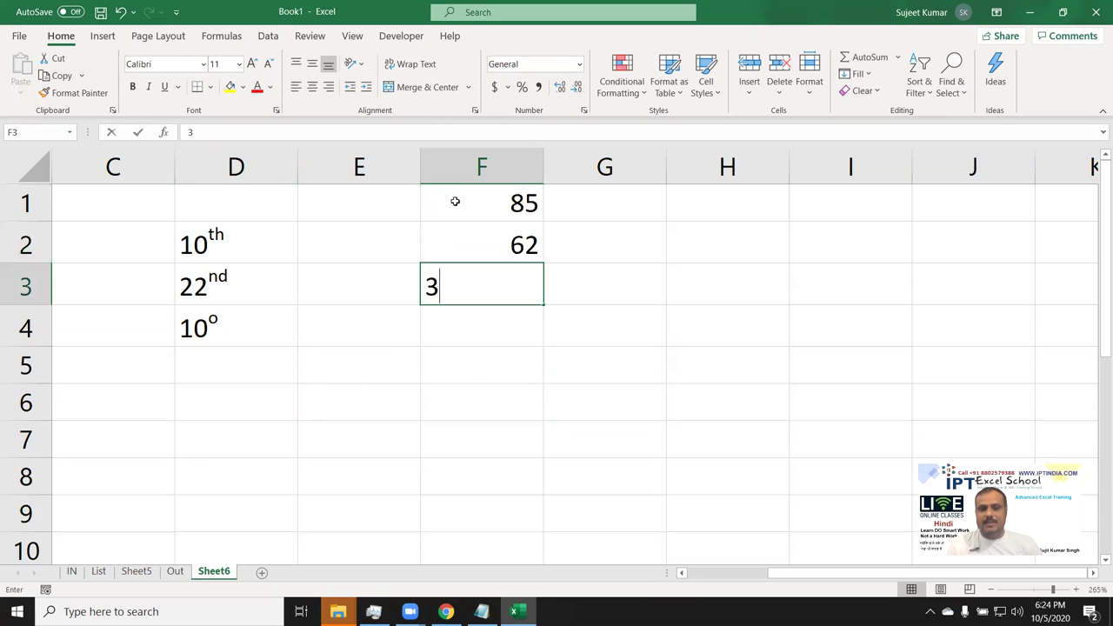
{"action": "type", "text": "6"}
{"action": "key", "text": "Return"}
{"action": "type", "text": "52"}
{"action": "key", "text": "Return"}
{"action": "type", "text": "32"}
{"action": "key", "text": "Return"}
{"action": "type", "text": "36"}
{"action": "key", "text": "Return"}
{"action": "type", "text": "1"}
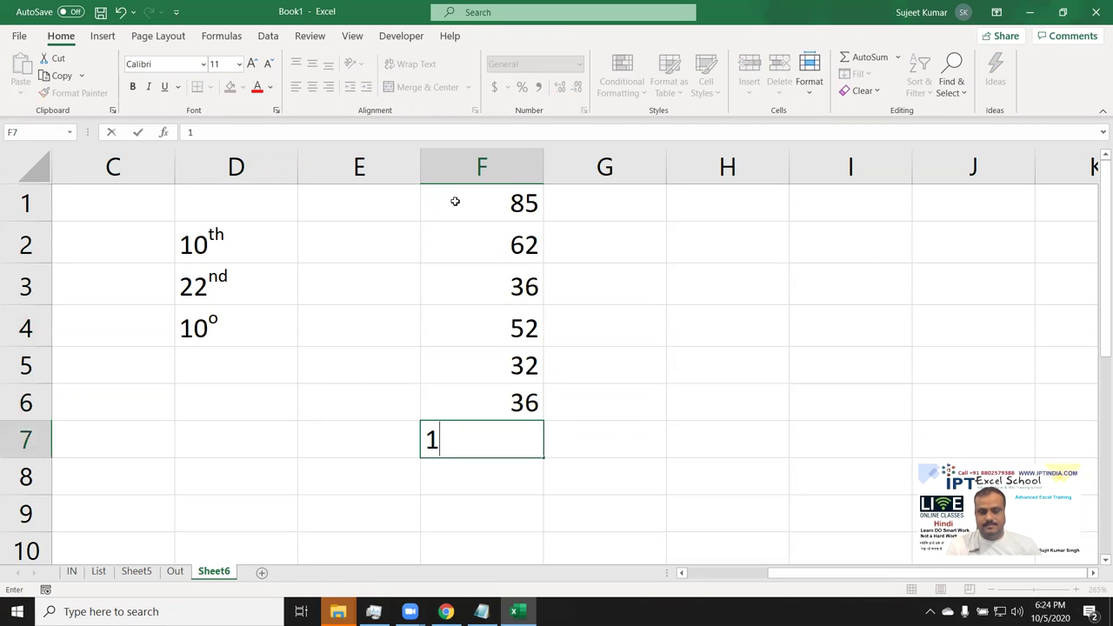
{"action": "type", "text": "2"}
{"action": "key", "text": "Return"}
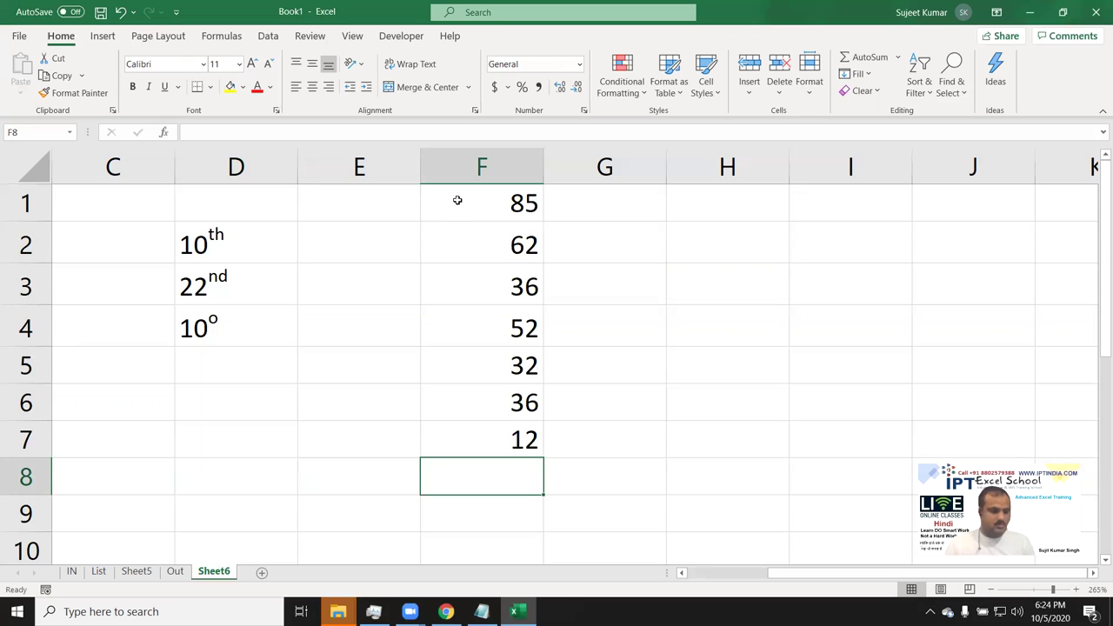
{"action": "left_click", "coordinate": [530, 200]}
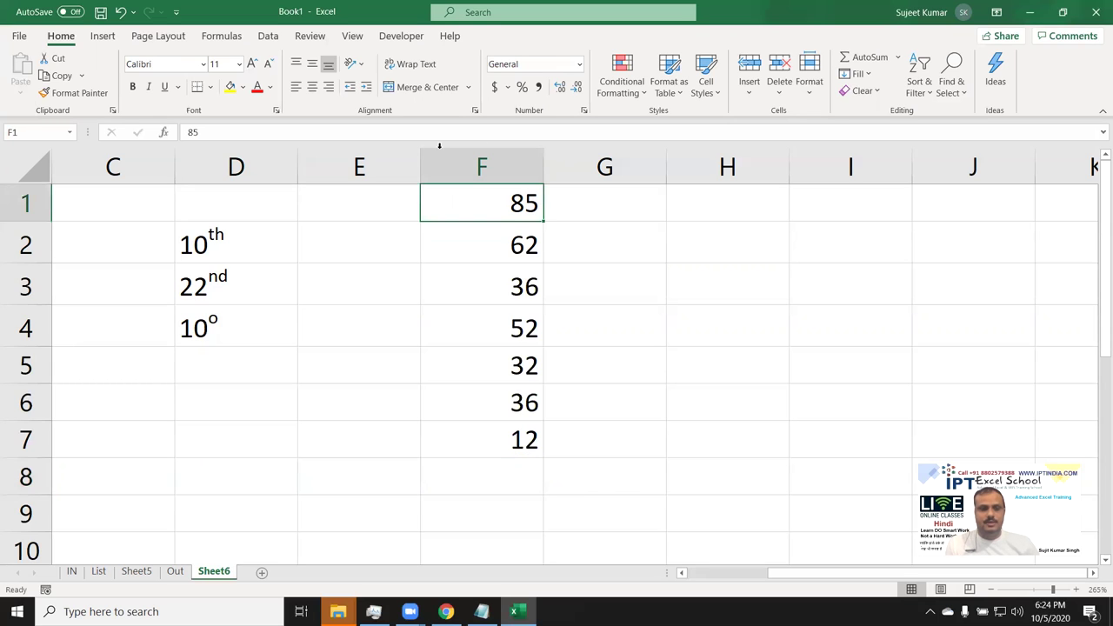
{"action": "left_click", "coordinate": [530, 244]}
{"action": "left_click", "coordinate": [527, 217]}
{"action": "key", "text": "F2"}
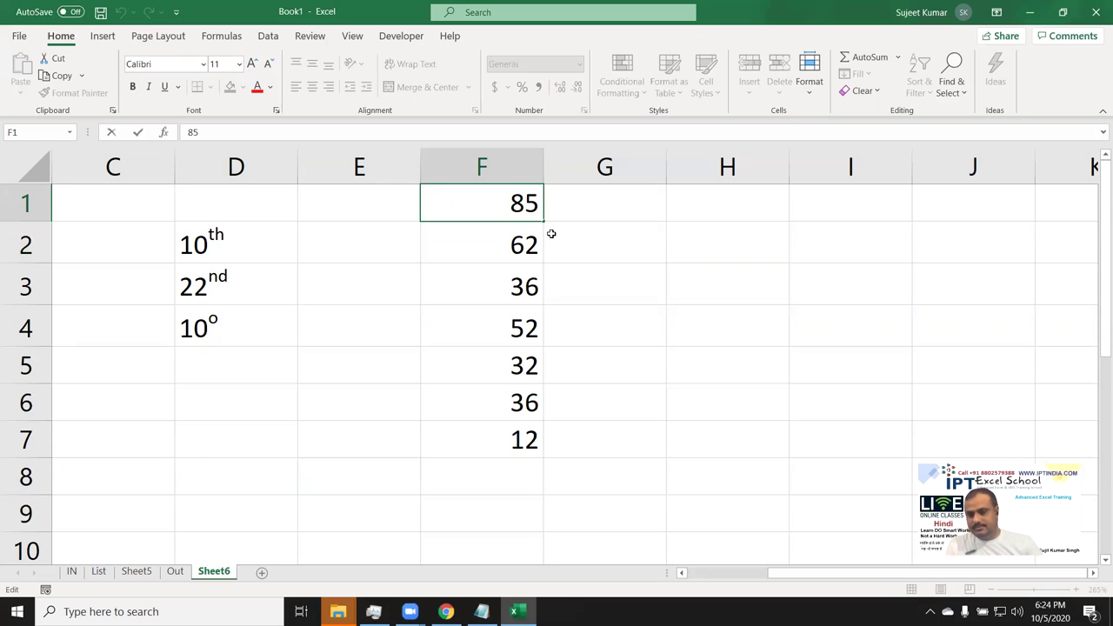
{"action": "type", "text": "o"}
{"action": "key", "text": "Return"}
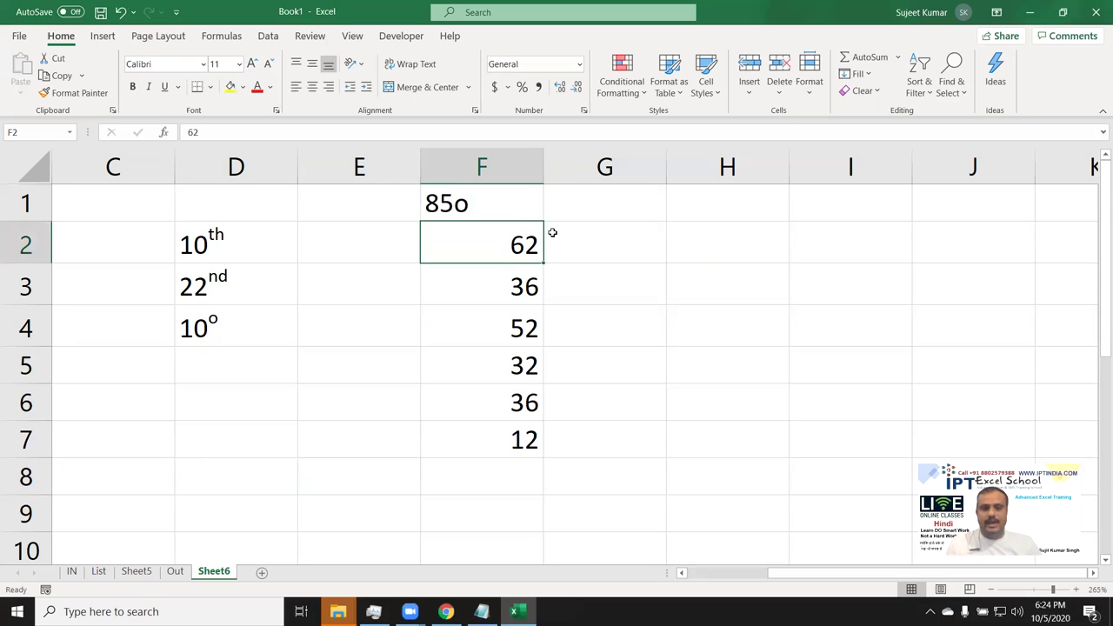
{"action": "double_click", "coordinate": [497, 205]}
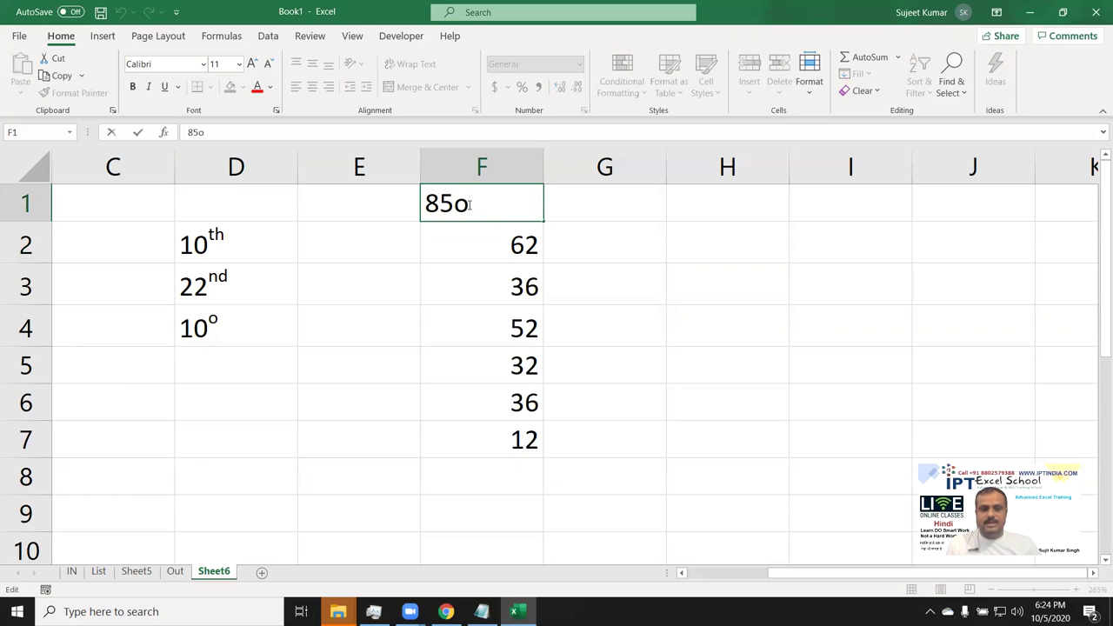
{"action": "left_click_drag", "start_coordinate": [469, 204], "coordinate": [453, 205]}
{"action": "right_click", "coordinate": [464, 205]}
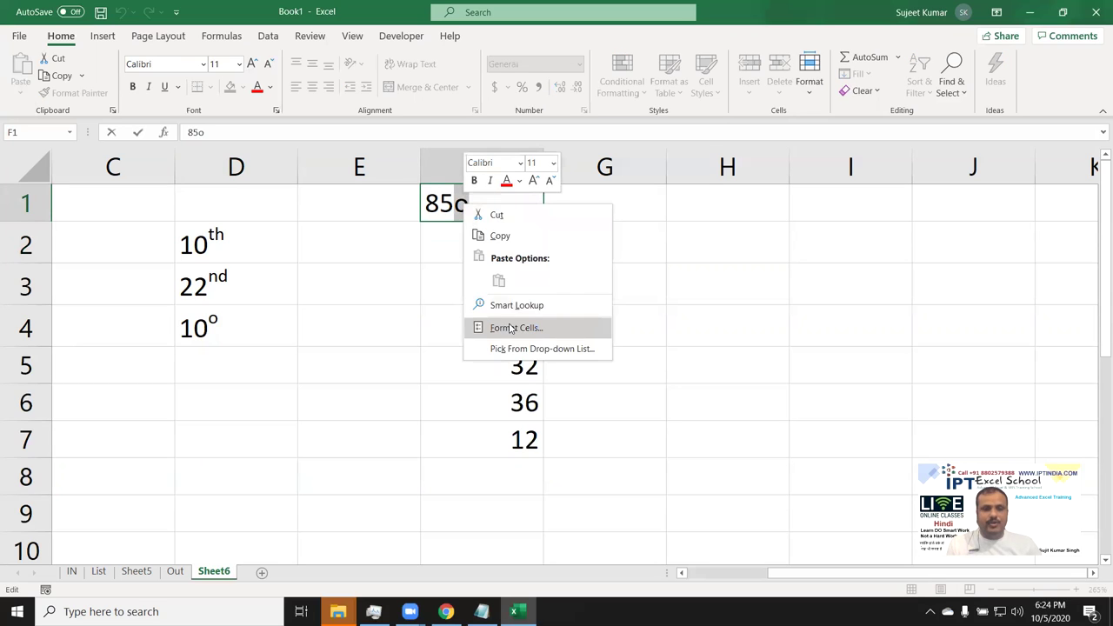
{"action": "left_click", "coordinate": [511, 328]}
{"action": "left_click", "coordinate": [372, 340]}
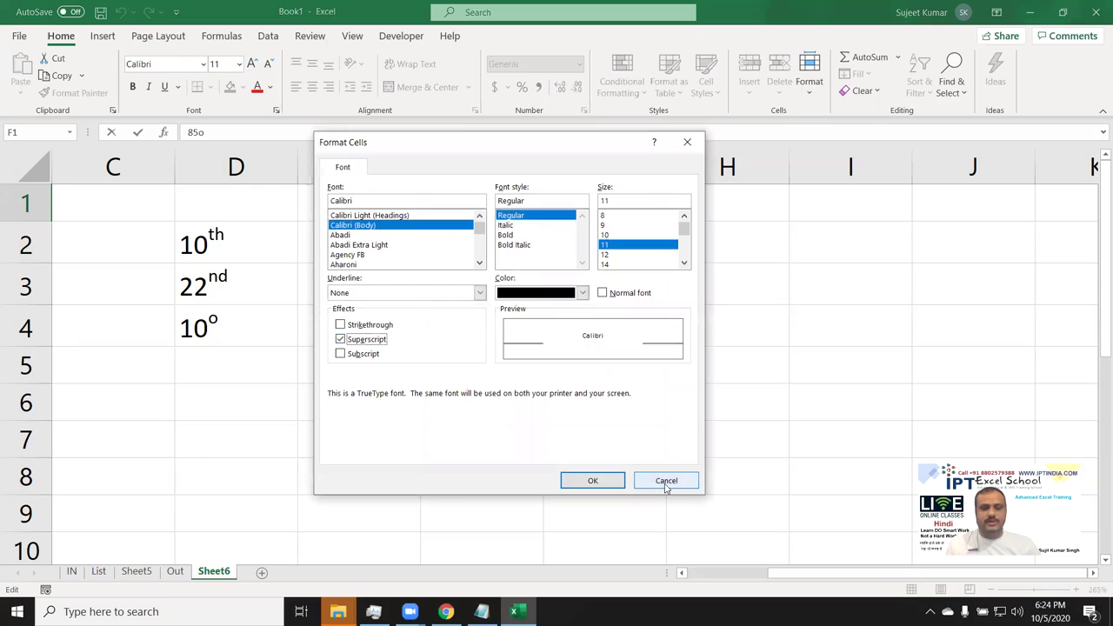
{"action": "left_click", "coordinate": [592, 480]}
{"action": "left_click", "coordinate": [359, 345]}
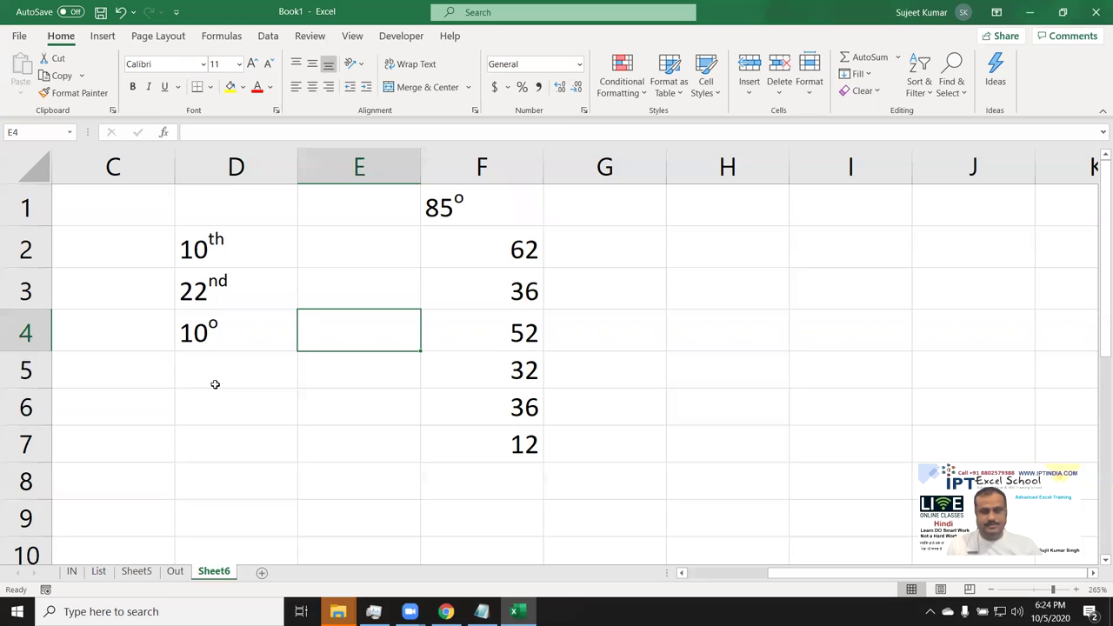
{"action": "key", "text": "ctrl+z"}
{"action": "key", "text": "ctrl+z"}
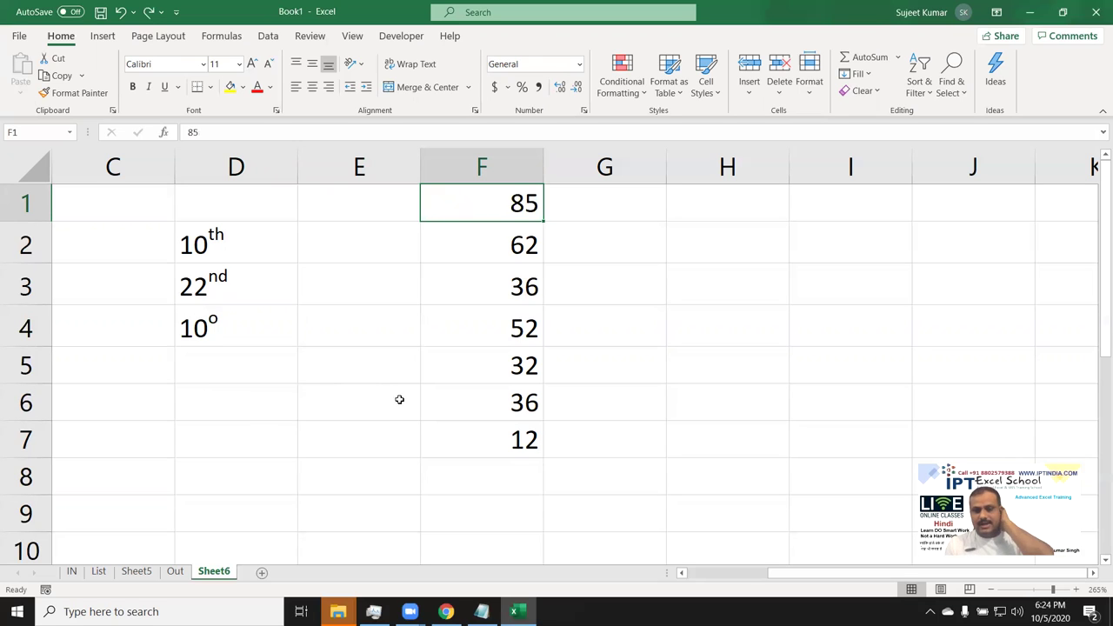
Step: Put an o in G1, fill it down through G7, narrow column G, align top-left
{"action": "left_click", "coordinate": [640, 216]}
{"action": "type", "text": "o"}
{"action": "key", "text": "Return"}
{"action": "mouse_move", "coordinate": [593, 209]}
{"action": "left_mouse_down"}
{"action": "mouse_move", "coordinate": [595, 372]}
{"action": "mouse_move", "coordinate": [577, 430]}
{"action": "left_mouse_up"}
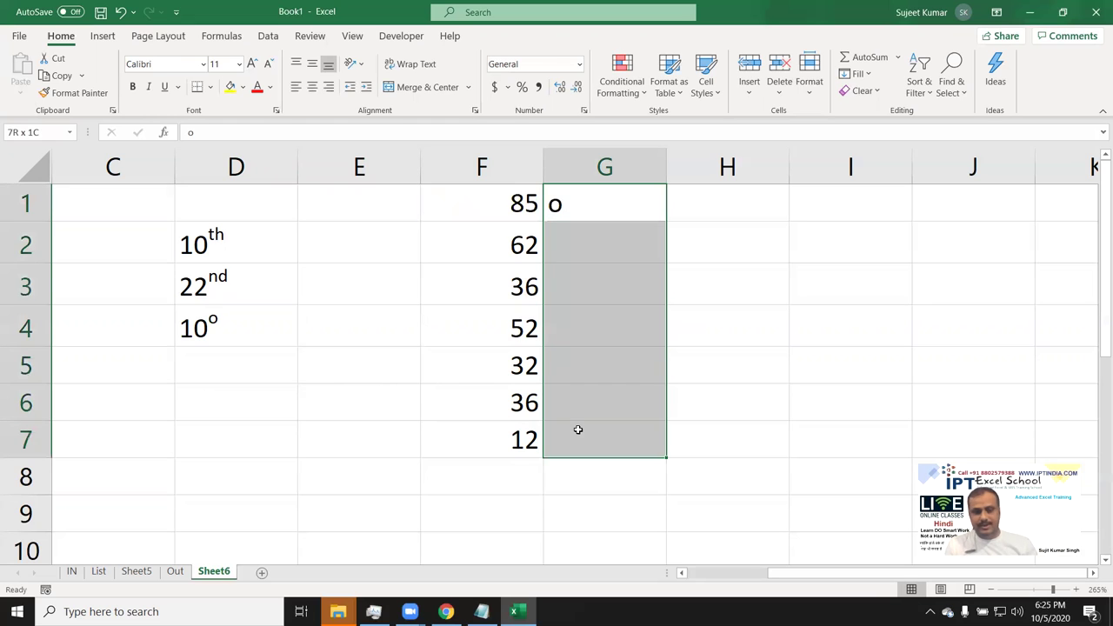
{"action": "key", "text": "ctrl+d"}
{"action": "left_click_drag", "start_coordinate": [668, 167], "coordinate": [577, 173]}
{"action": "left_click", "coordinate": [297, 87]}
{"action": "left_click", "coordinate": [295, 63]}
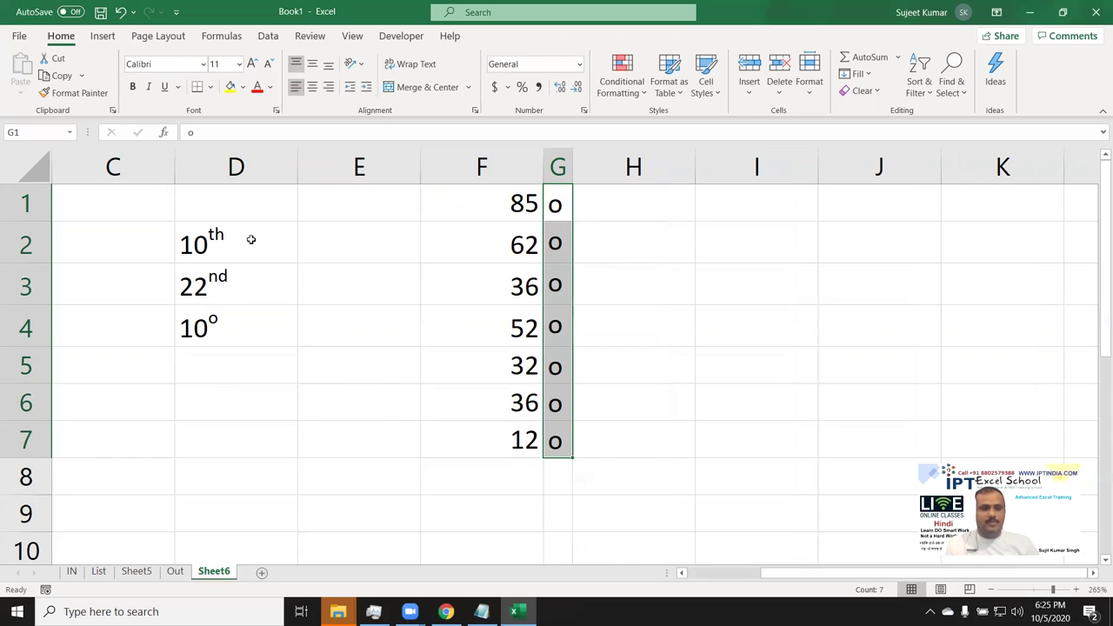
Step: Format the o marks in column G as superscript
{"action": "right_click", "coordinate": [551, 259]}
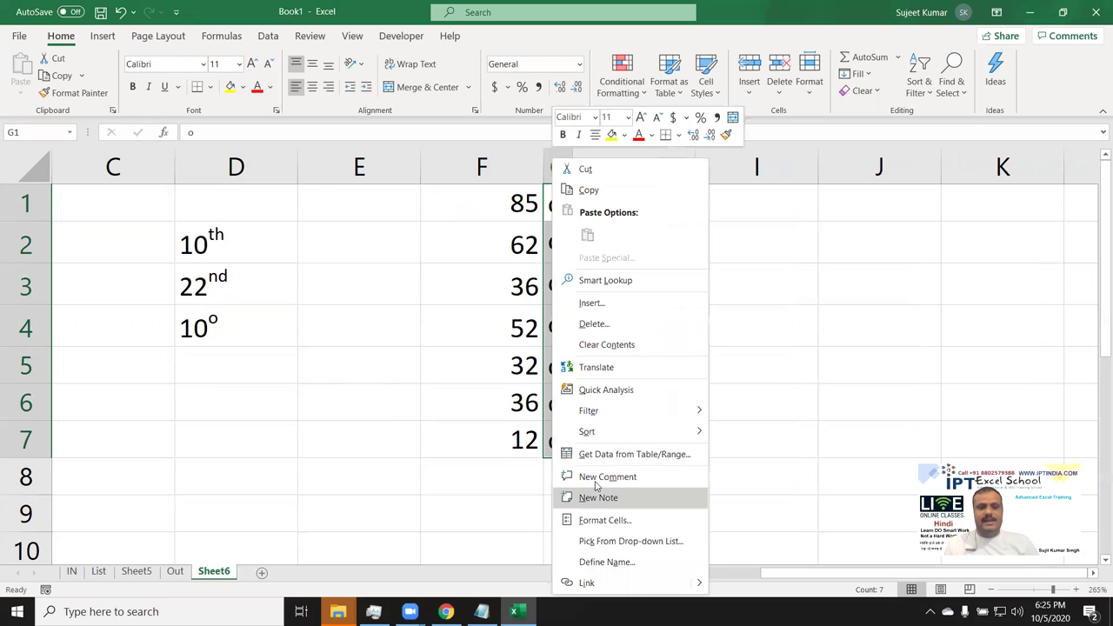
{"action": "left_click", "coordinate": [598, 520]}
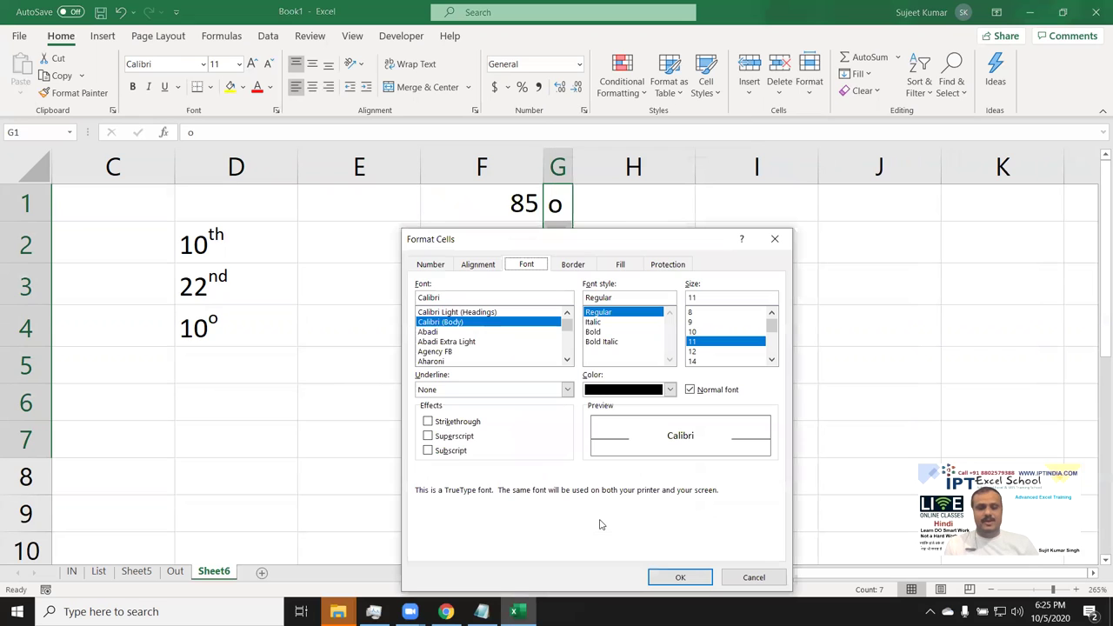
{"action": "left_click", "coordinate": [461, 437]}
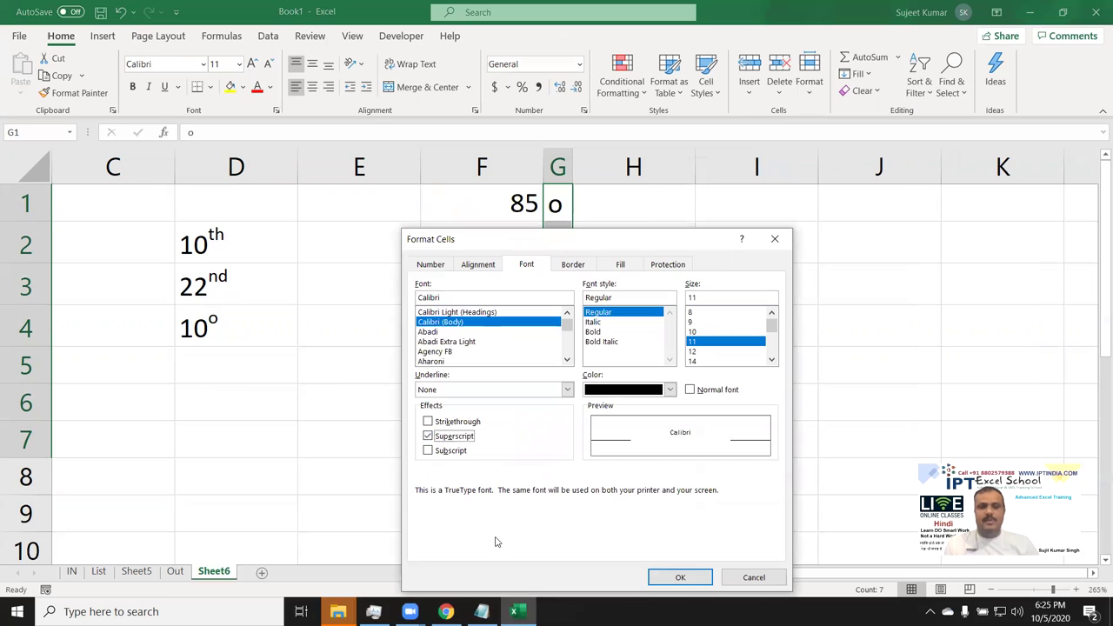
{"action": "left_click", "coordinate": [681, 578]}
{"action": "left_click", "coordinate": [622, 447]}
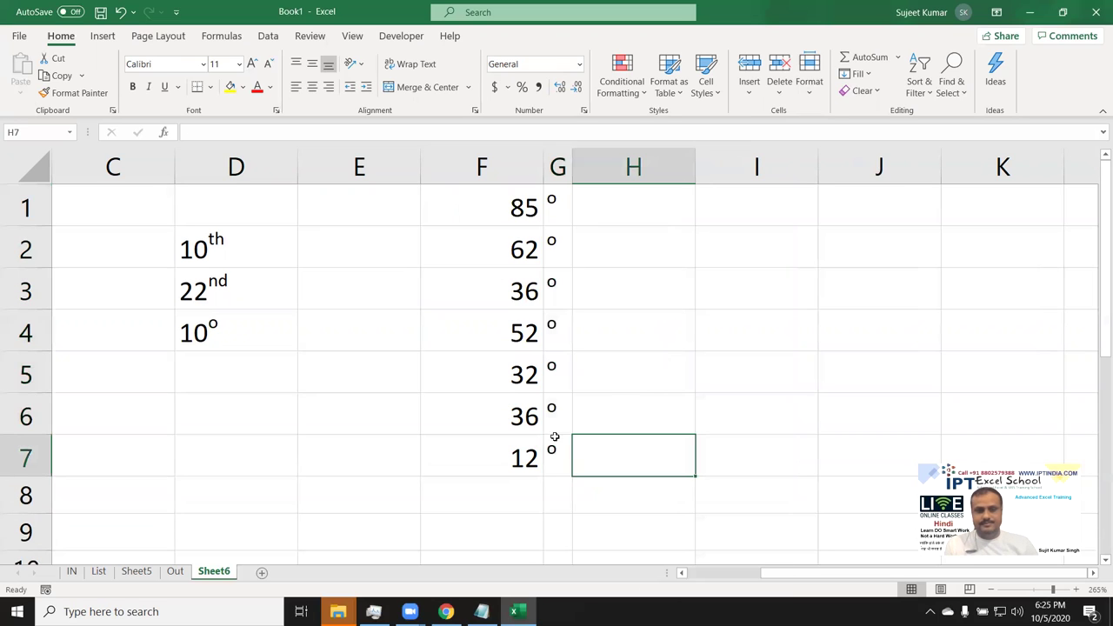
{"action": "left_click_drag", "start_coordinate": [505, 209], "coordinate": [550, 452]}
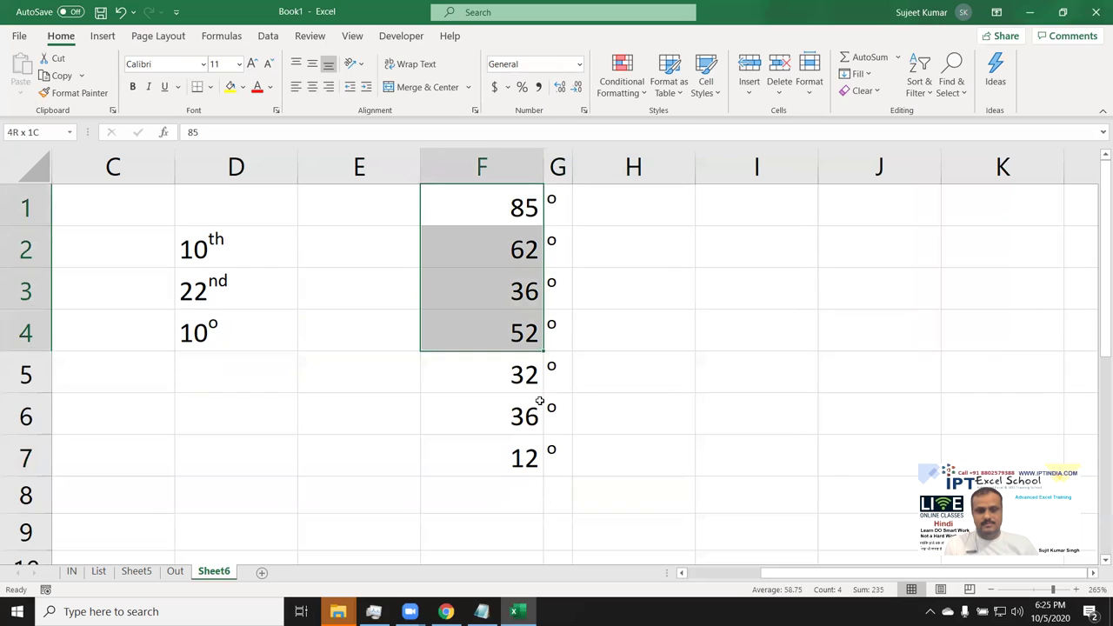
Step: Give F1:G7 top, bottom, left and right borders in Format Cells
{"action": "right_click", "coordinate": [578, 485]}
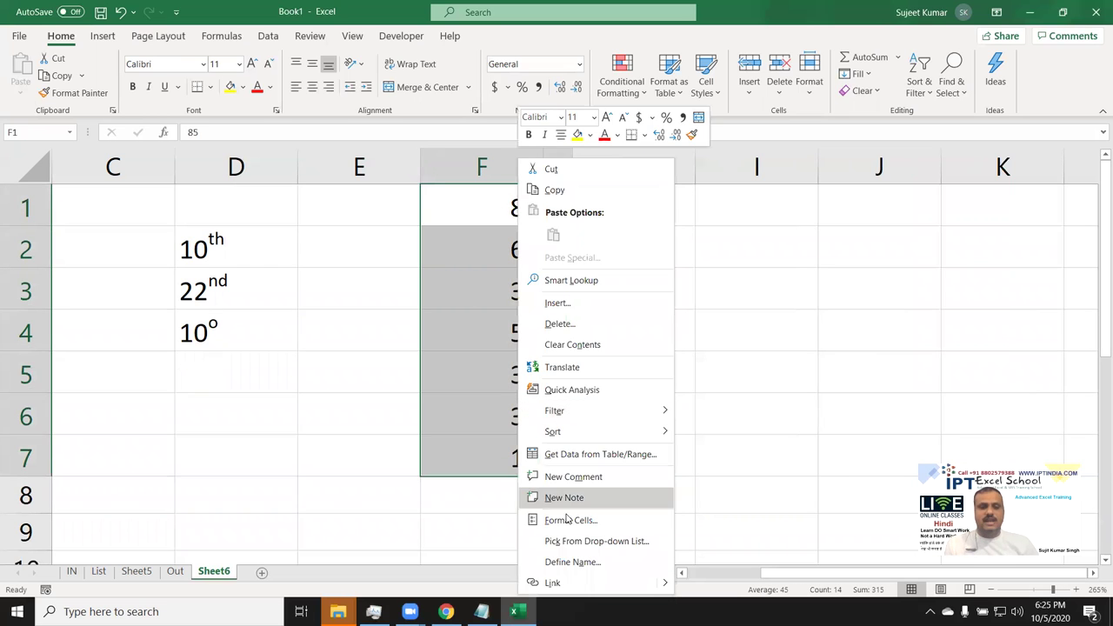
{"action": "left_click", "coordinate": [576, 520]}
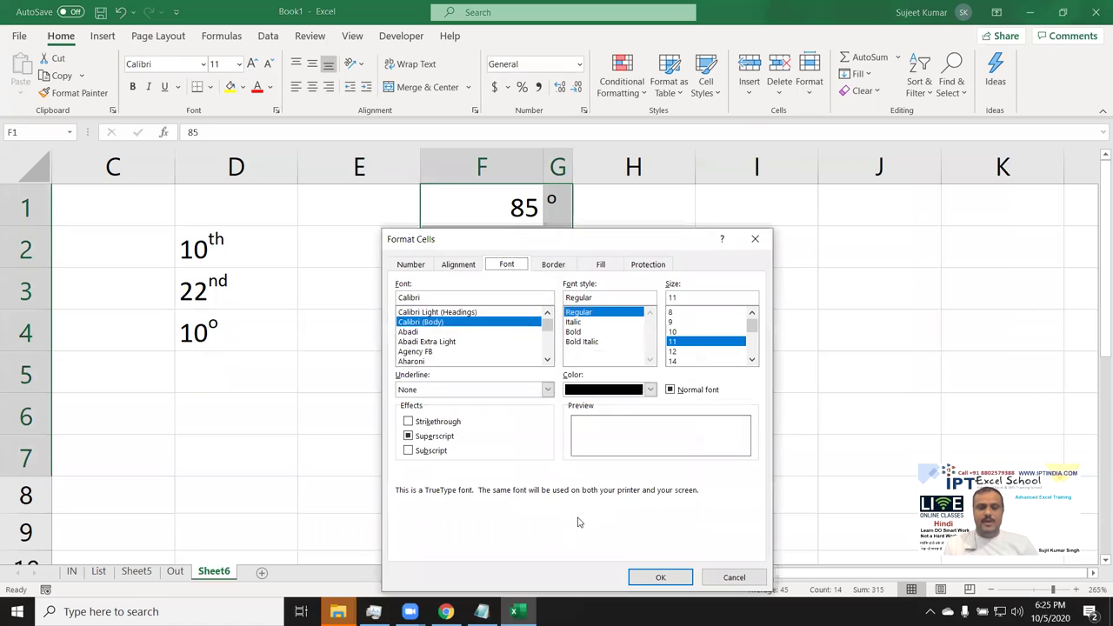
{"action": "left_click", "coordinate": [550, 266]}
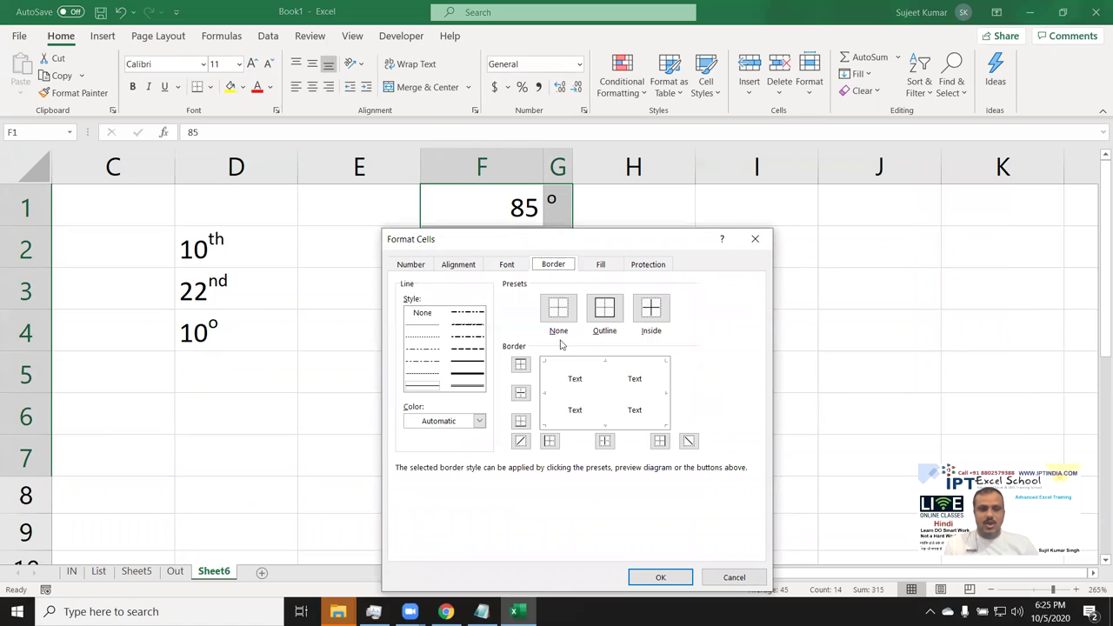
{"action": "left_click", "coordinate": [580, 364]}
{"action": "left_click", "coordinate": [597, 426]}
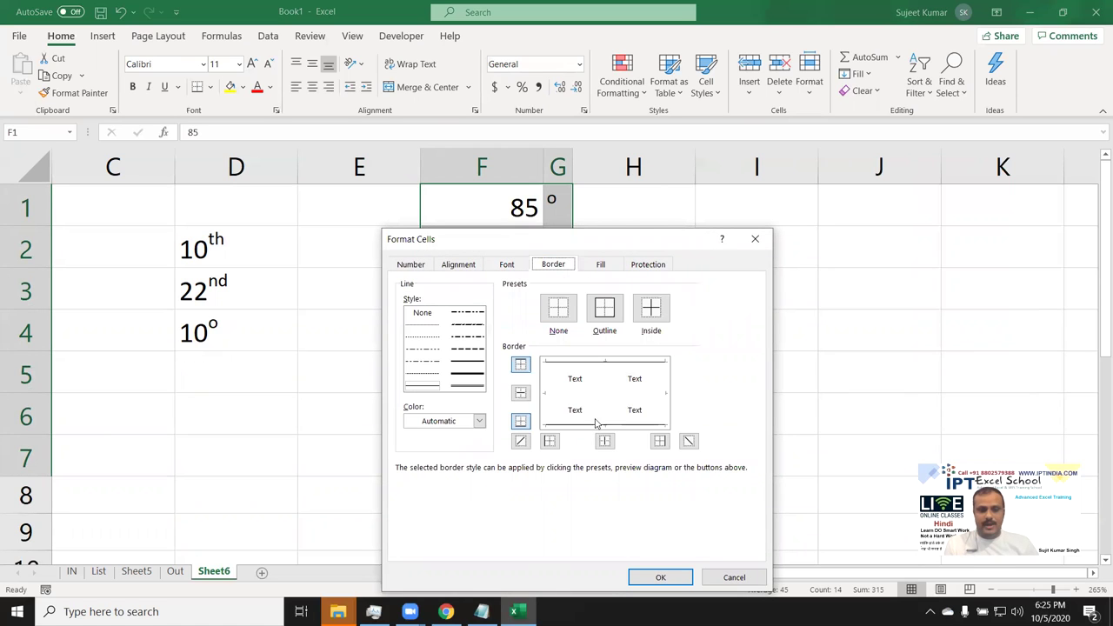
{"action": "left_click", "coordinate": [612, 383]}
{"action": "left_click", "coordinate": [563, 377]}
{"action": "left_click", "coordinate": [551, 385]}
{"action": "left_click", "coordinate": [660, 386]}
Step: Add inside horizontal row dividers without a vertical middle line, and apply the borders
{"action": "left_click", "coordinate": [599, 391]}
{"action": "left_click", "coordinate": [604, 389]}
{"action": "left_click", "coordinate": [604, 387]}
{"action": "left_click", "coordinate": [604, 389]}
{"action": "left_click", "coordinate": [579, 397]}
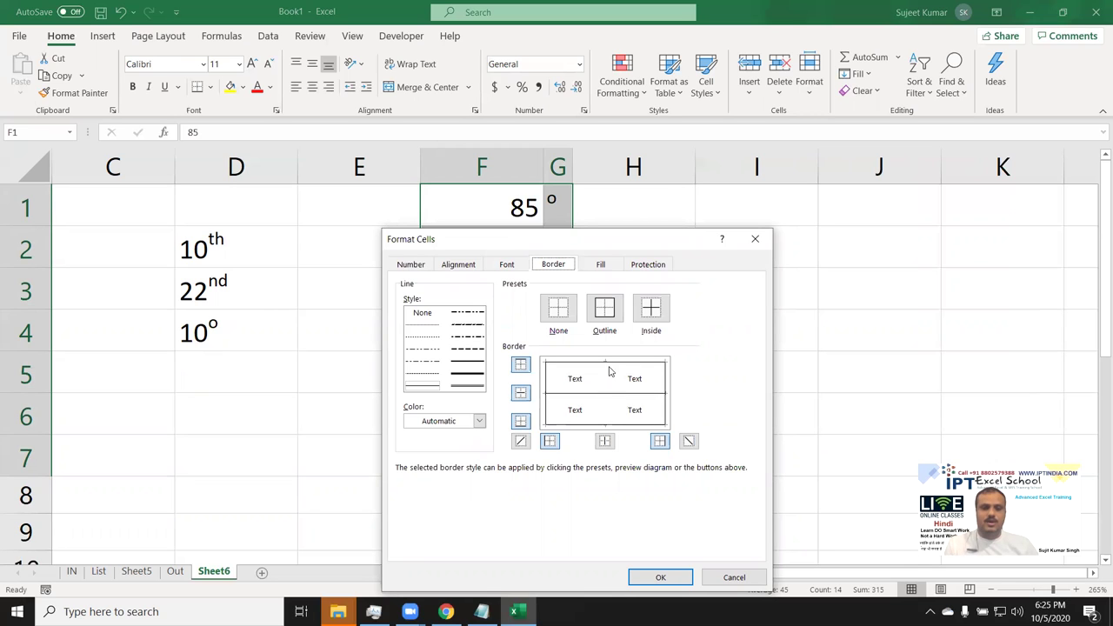
{"action": "left_click", "coordinate": [600, 386]}
{"action": "left_click", "coordinate": [604, 441]}
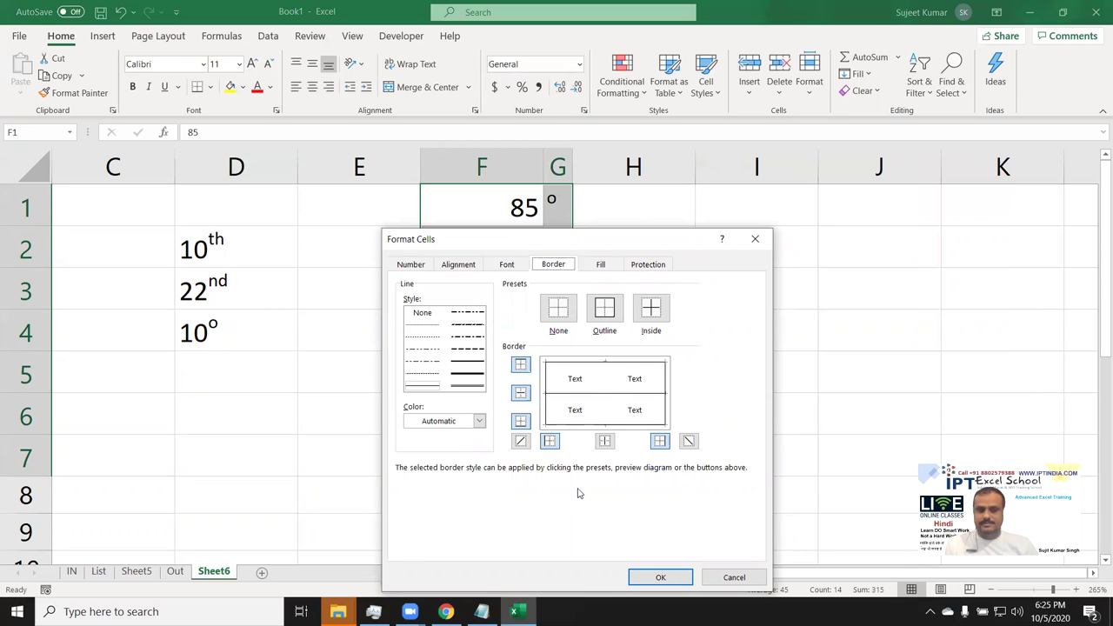
{"action": "left_click", "coordinate": [660, 577]}
Step: Narrow column G to hug the o marks
{"action": "left_click", "coordinate": [596, 393]}
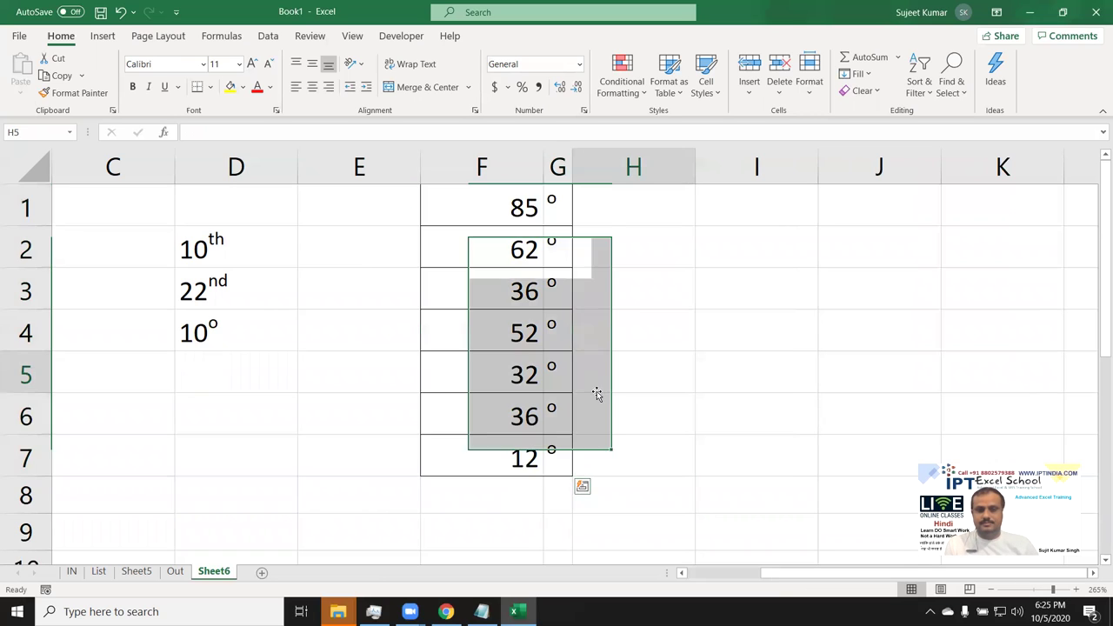
{"action": "left_click_drag", "start_coordinate": [565, 166], "coordinate": [562, 166]}
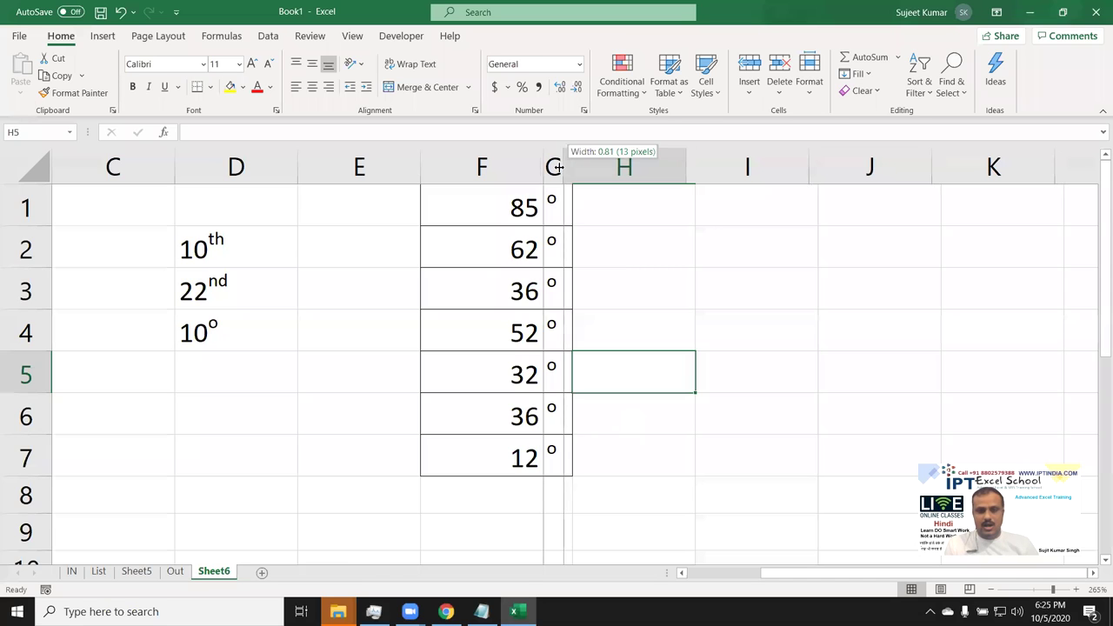
{"action": "left_click", "coordinate": [663, 252]}
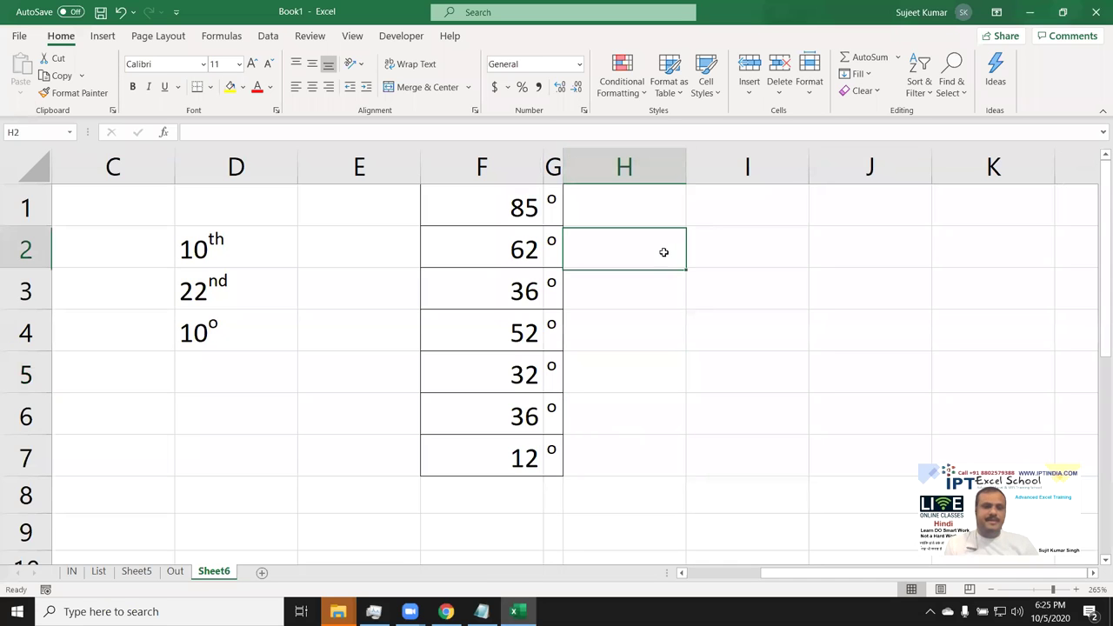
Step: Untick Gridlines View on the Page Layout tab for Sheet6
{"action": "left_click", "coordinate": [181, 39]}
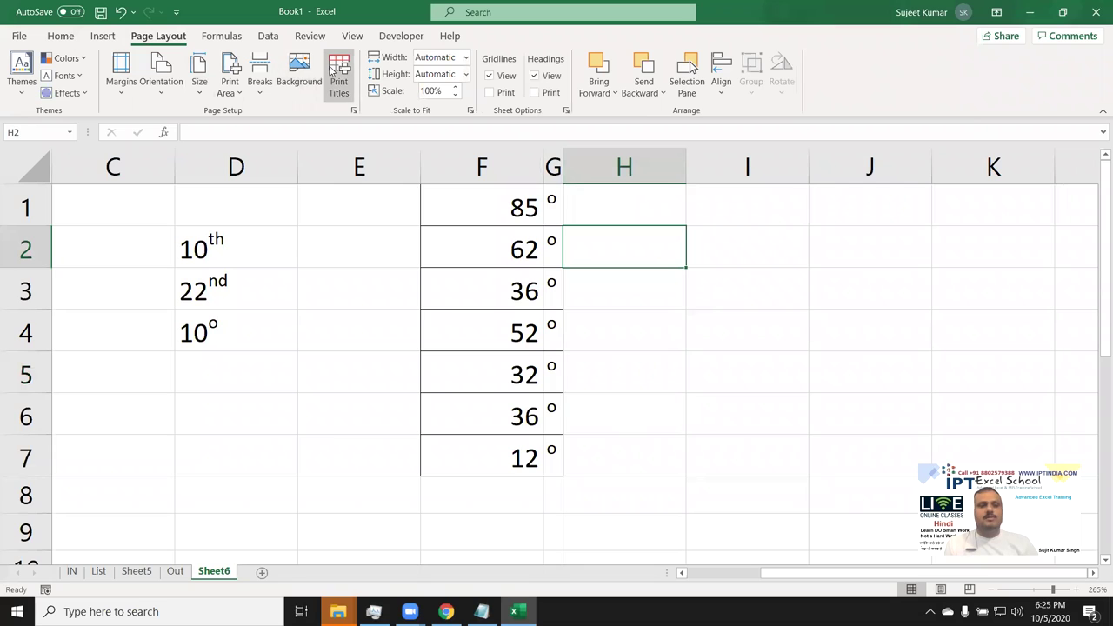
{"action": "left_click", "coordinate": [489, 76]}
{"action": "left_click_drag", "start_coordinate": [333, 280], "coordinate": [348, 331]}
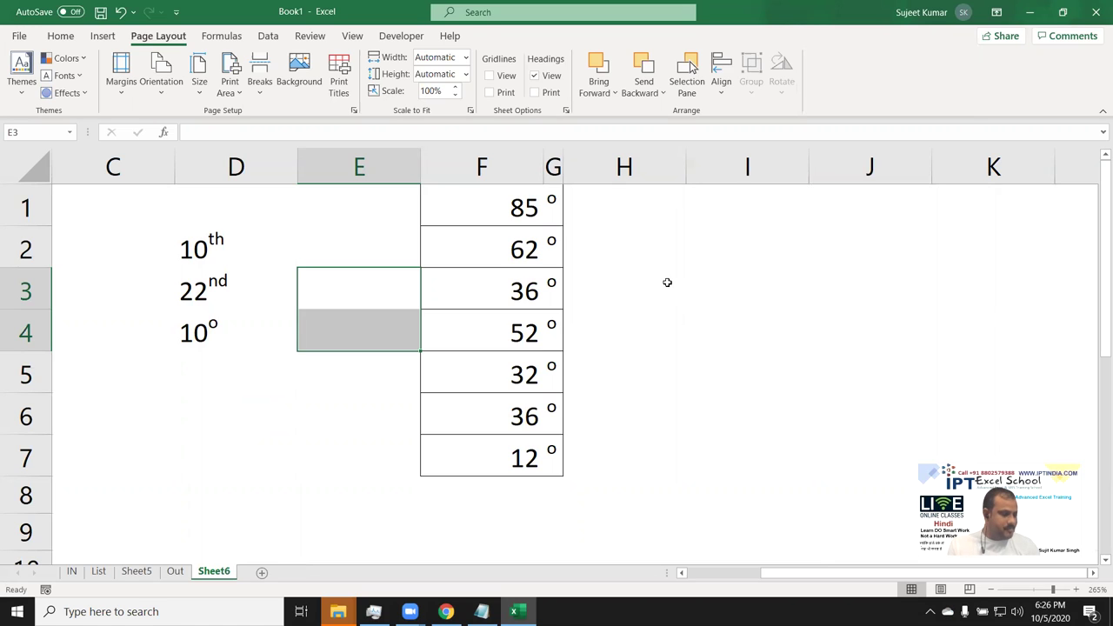
{"action": "left_click", "coordinate": [553, 211]}
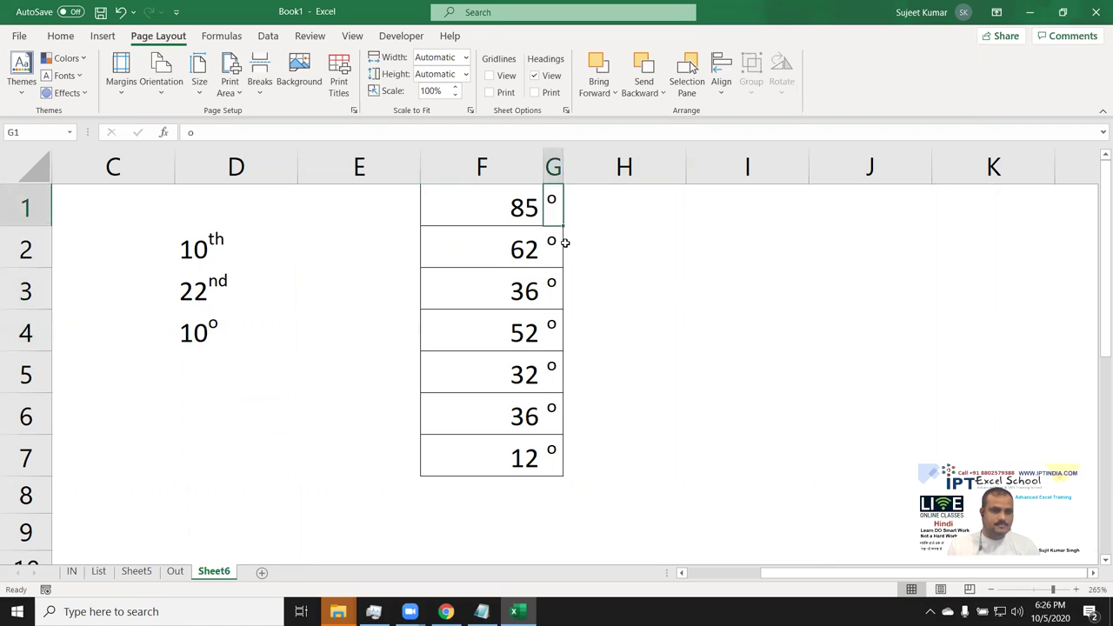
{"action": "left_click", "coordinate": [549, 243]}
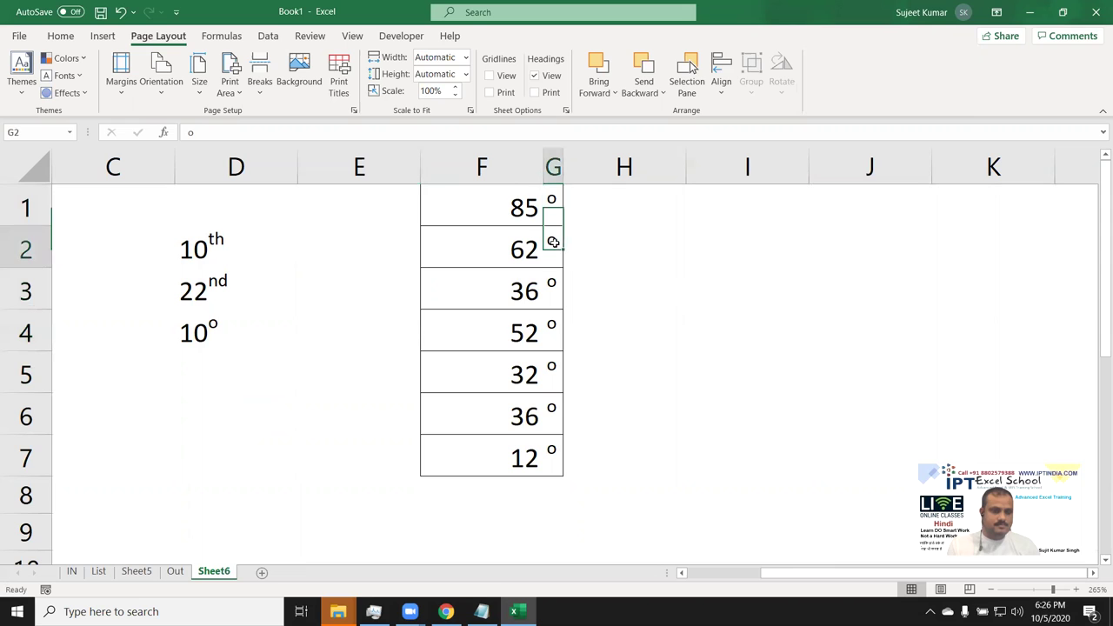
Step: Add a new sheet and enter 85, 36, 52, 12, 36, 52, 36, 63, 32, 36 in D1:D10
{"action": "left_click", "coordinate": [262, 573]}
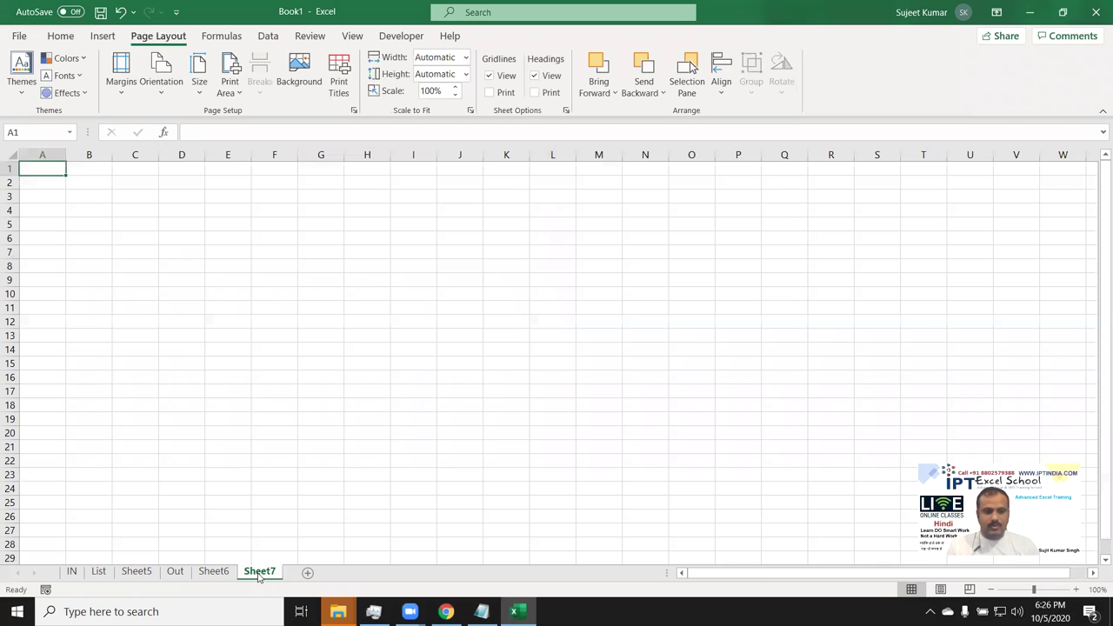
{"action": "left_click", "coordinate": [179, 171]}
{"action": "type", "text": "85"}
{"action": "key", "text": "Return"}
{"action": "type", "text": "36"}
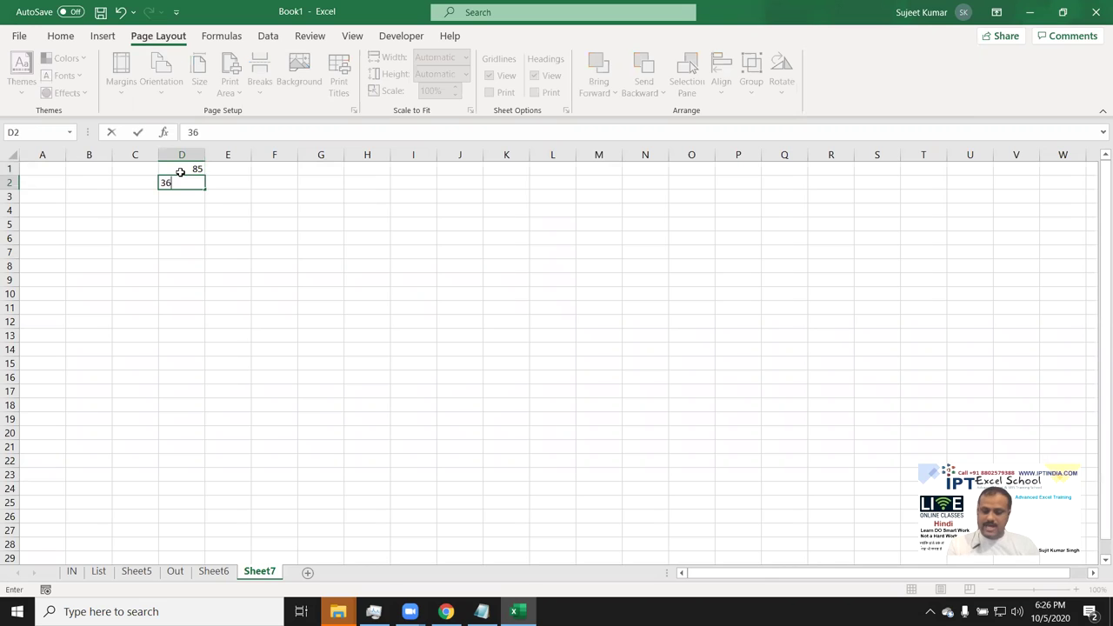
{"action": "key", "text": "Return"}
{"action": "type", "text": "52"}
{"action": "key", "text": "Return"}
{"action": "type", "text": "12"}
{"action": "key", "text": "Return"}
{"action": "type", "text": "36"}
{"action": "key", "text": "Return"}
{"action": "type", "text": "52"}
{"action": "key", "text": "Return"}
{"action": "type", "text": "36"}
{"action": "key", "text": "Return"}
{"action": "type", "text": "3"}
{"action": "key", "text": "Return"}
{"action": "type", "text": "32"}
{"action": "key", "text": "Return"}
{"action": "type", "text": "36"}
{"action": "key", "text": "Return"}
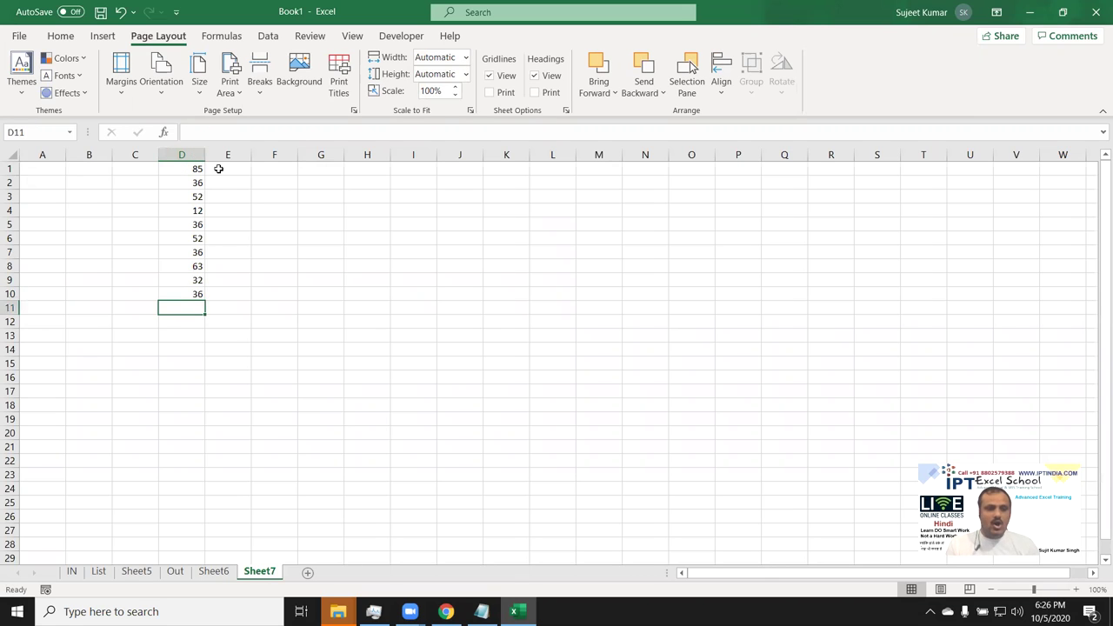
Step: Fill an o down E1:E10, narrow column E, and align the marks top-left
{"action": "left_click", "coordinate": [218, 169]}
{"action": "type", "text": "o"}
{"action": "key", "text": "Return"}
{"action": "left_click_drag", "start_coordinate": [221, 169], "coordinate": [225, 284]}
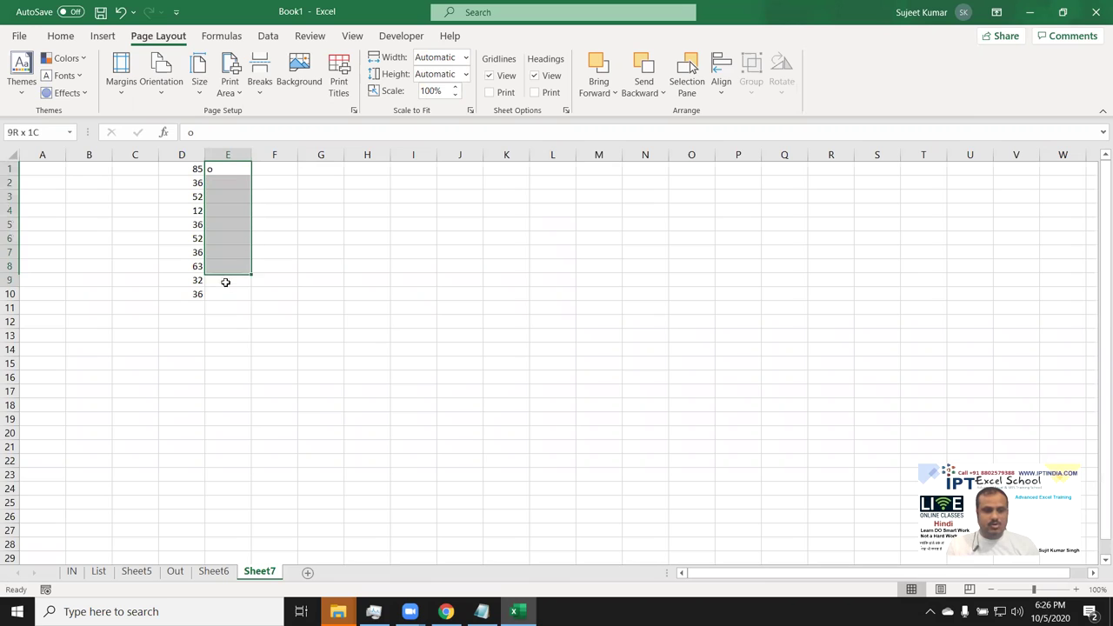
{"action": "key", "text": "ctrl+e"}
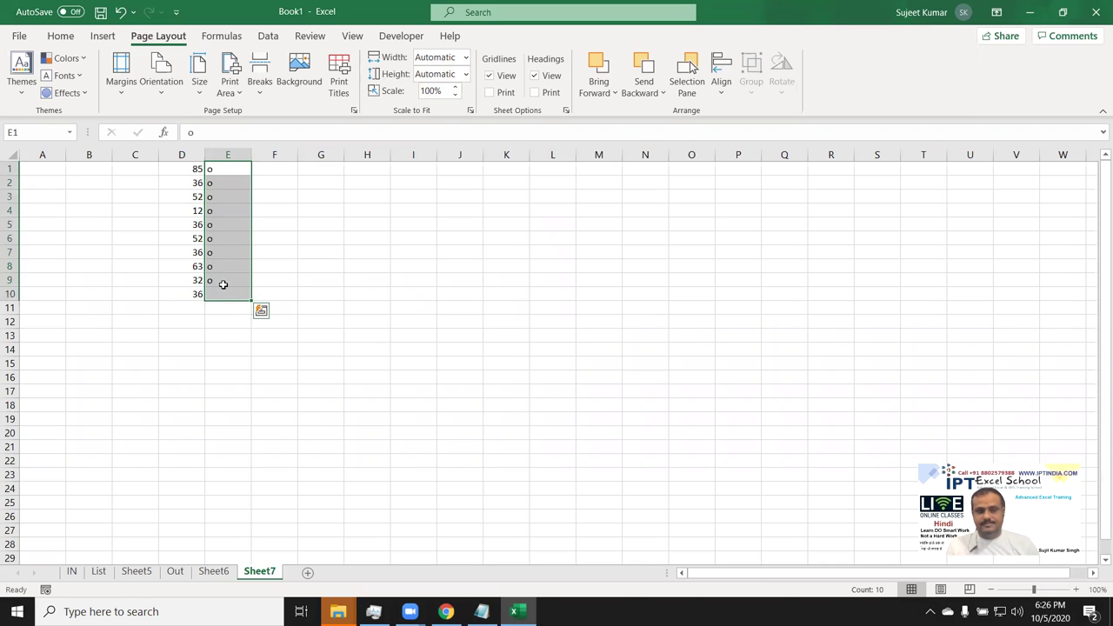
{"action": "left_click_drag", "start_coordinate": [252, 154], "coordinate": [221, 155]}
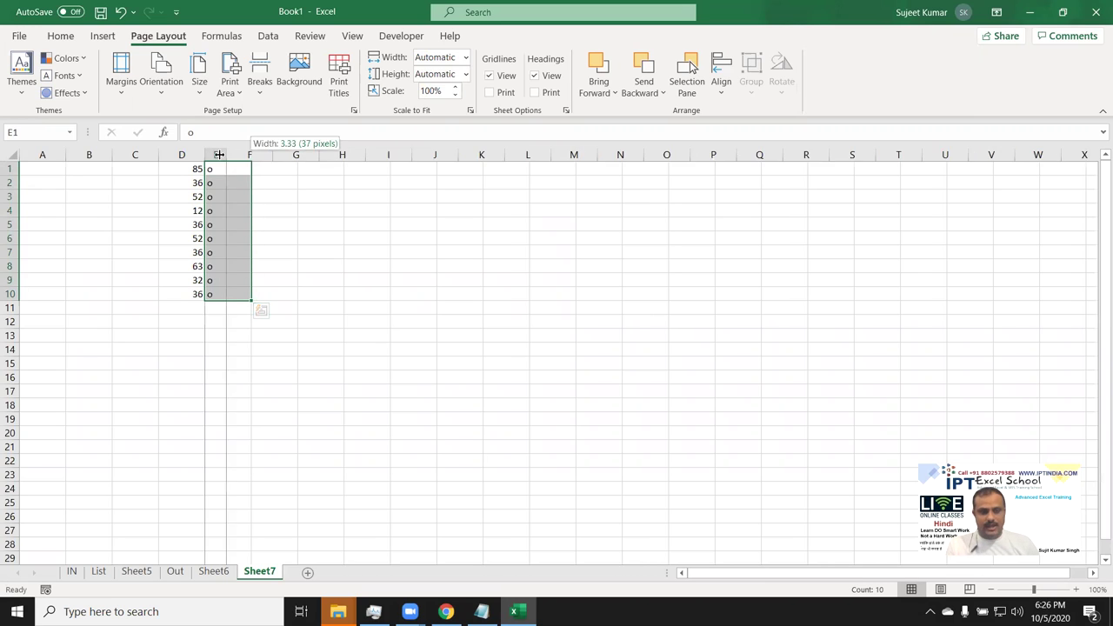
{"action": "left_click", "coordinate": [60, 35]}
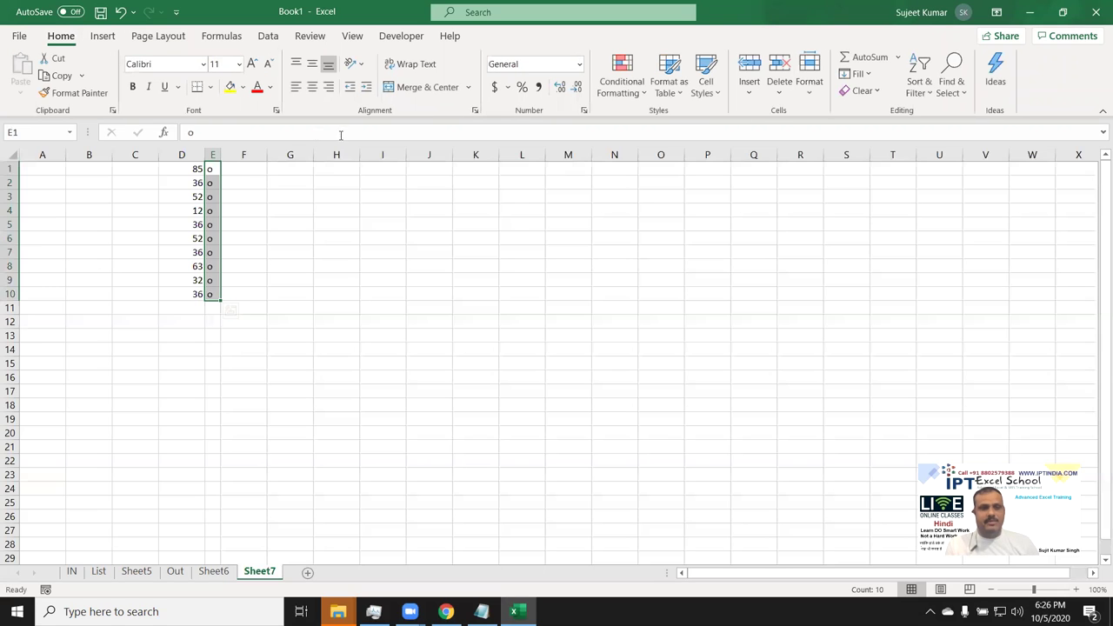
{"action": "left_click", "coordinate": [297, 64]}
{"action": "left_click", "coordinate": [296, 87]}
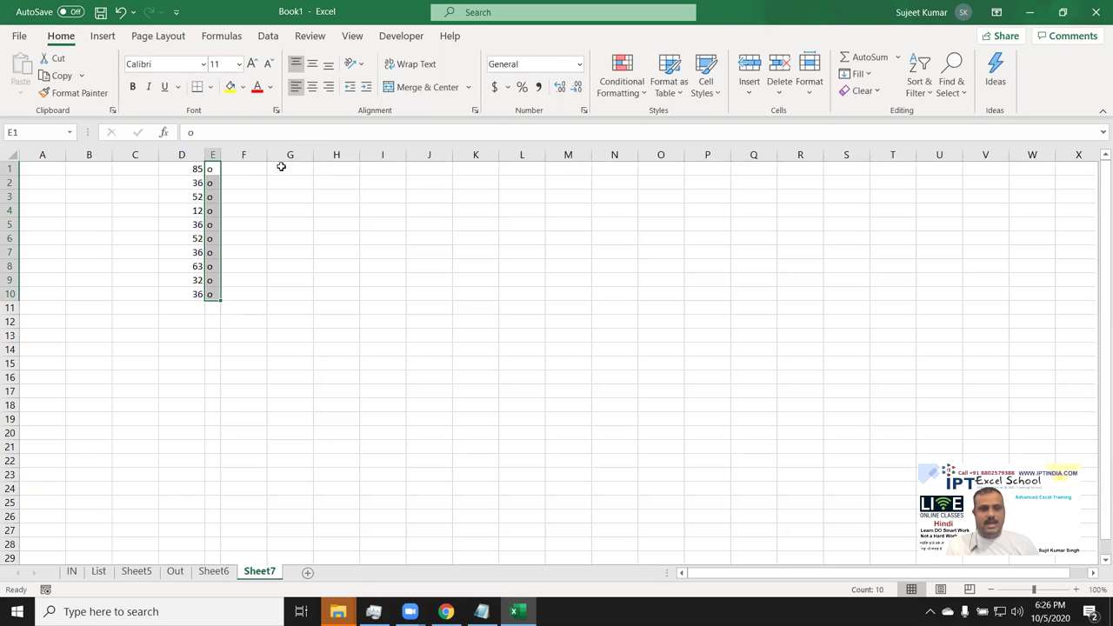
Step: Apply Superscript font formatting to the o marks in E1:E10 through Format Cells
{"action": "right_click", "coordinate": [209, 196]}
{"action": "left_click", "coordinate": [273, 517]}
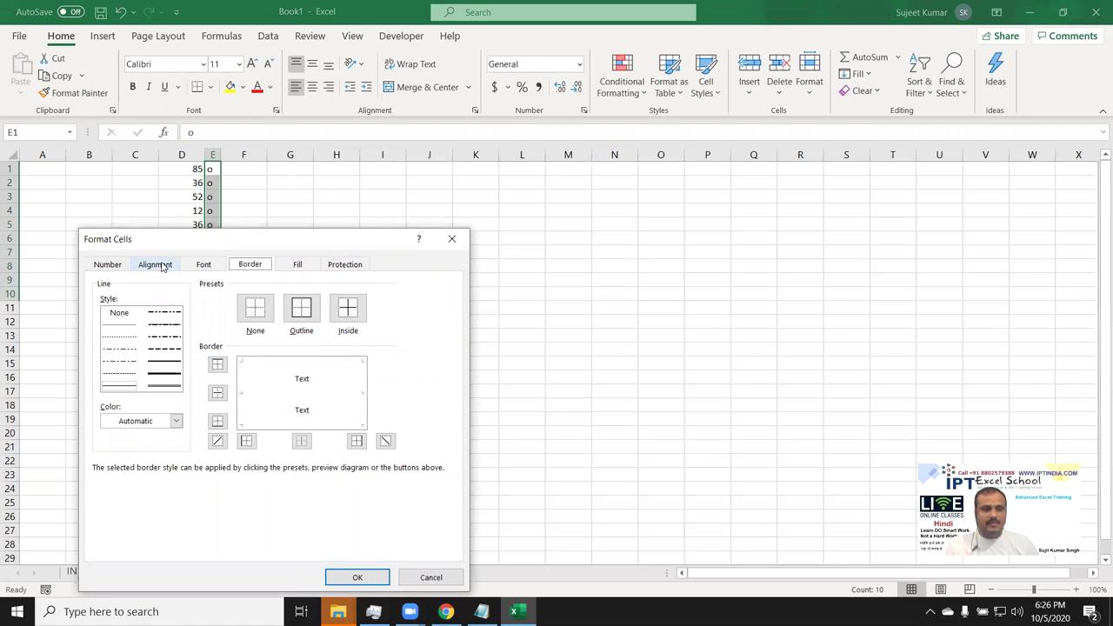
{"action": "left_click", "coordinate": [160, 266]}
{"action": "left_click", "coordinate": [118, 264]}
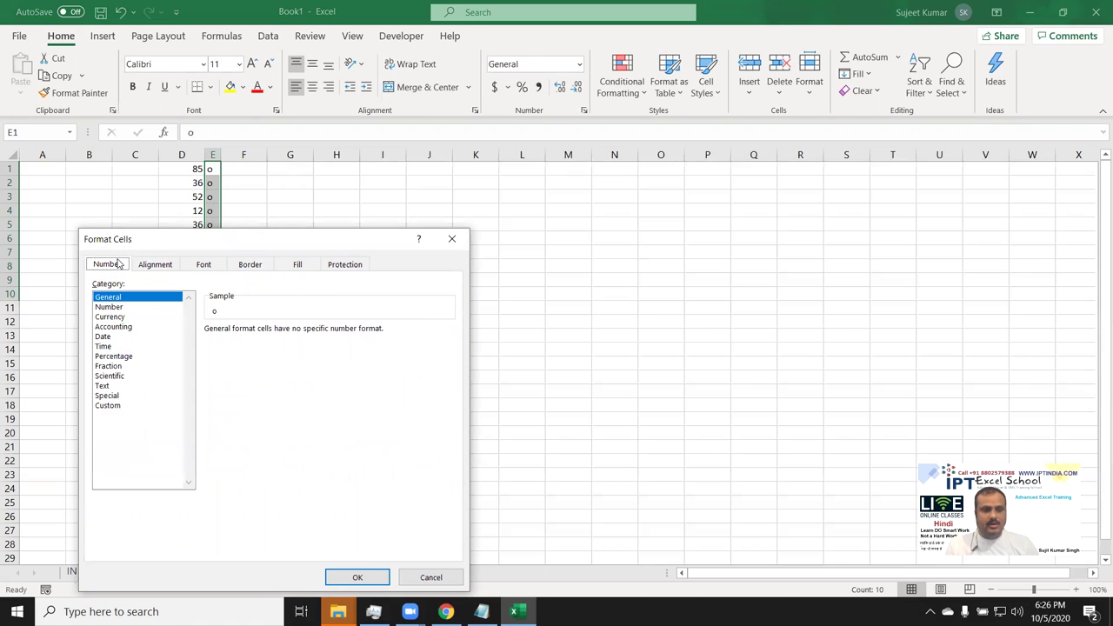
{"action": "left_click", "coordinate": [219, 264]}
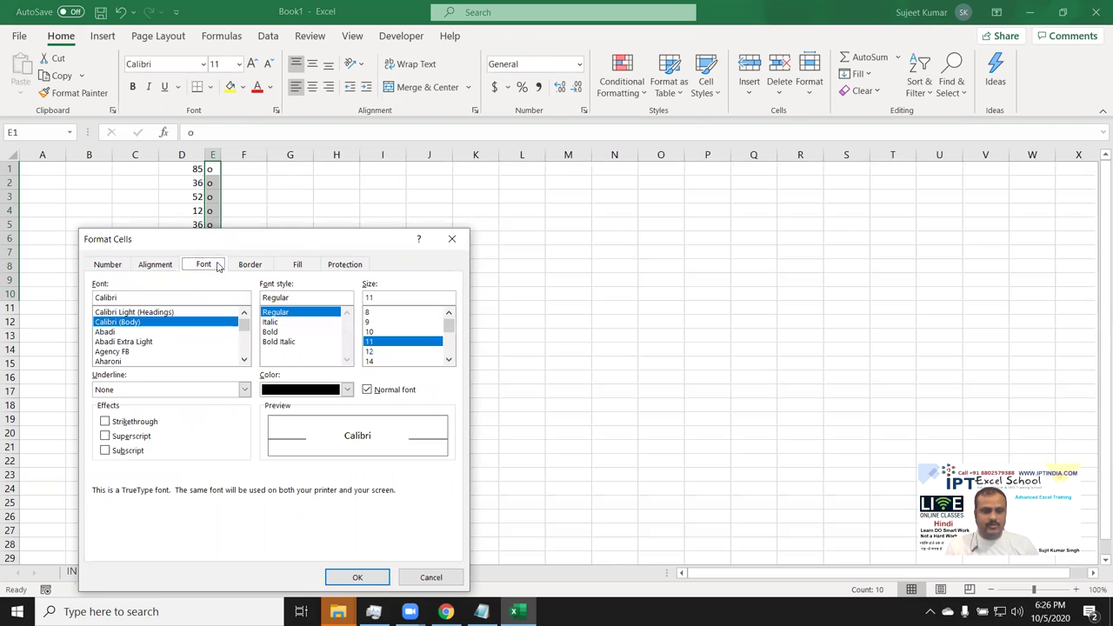
{"action": "left_click", "coordinate": [126, 437]}
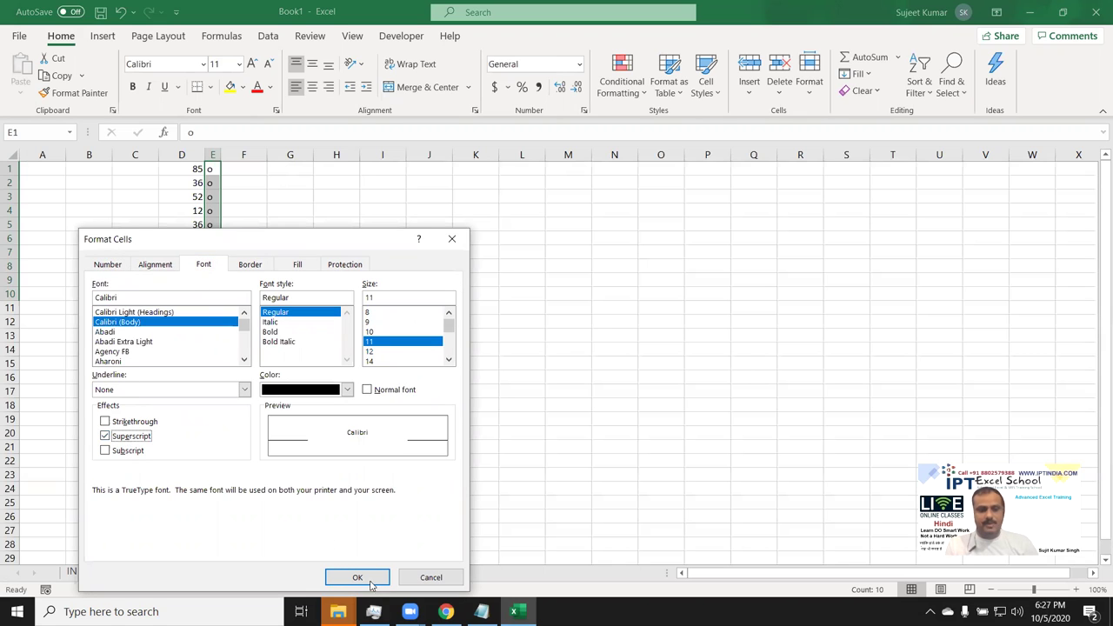
{"action": "left_click", "coordinate": [356, 577]}
{"action": "left_click", "coordinate": [322, 407]}
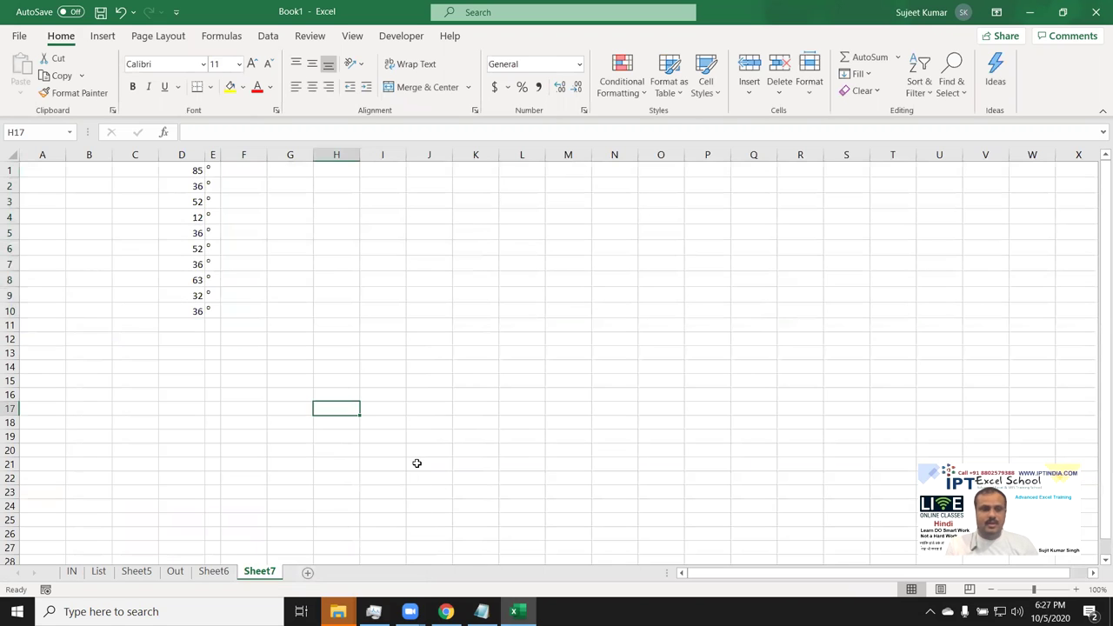
Step: Give D1:E10 an outline border with horizontal lines between the rows
{"action": "left_click", "coordinate": [182, 170]}
{"action": "left_click_drag", "start_coordinate": [204, 192], "coordinate": [209, 313]}
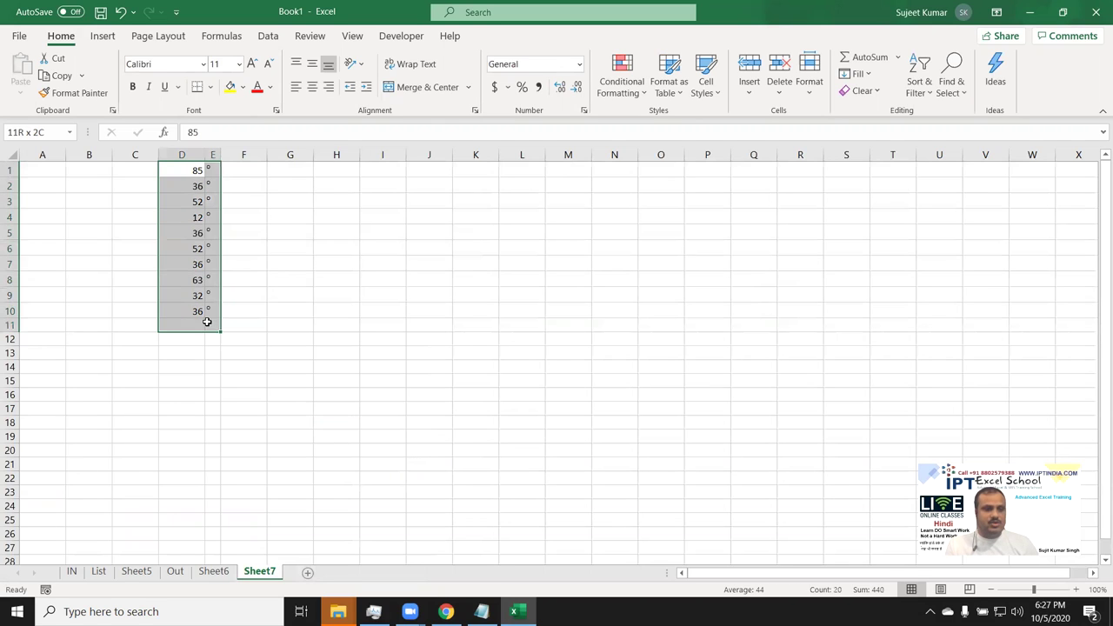
{"action": "right_click", "coordinate": [209, 311]}
{"action": "left_click", "coordinate": [305, 519]}
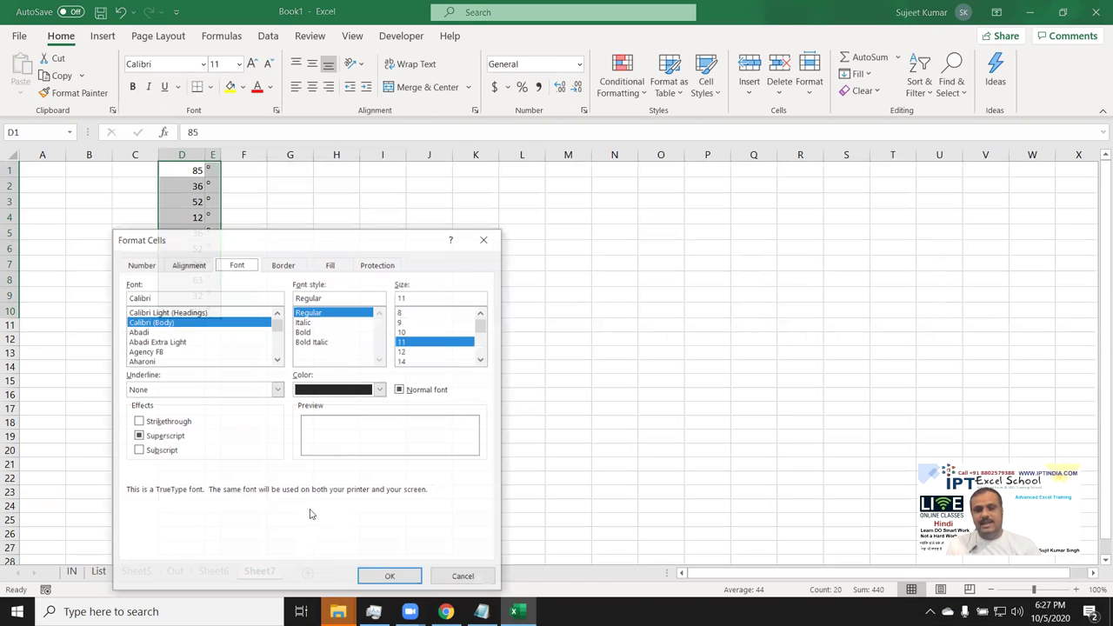
{"action": "left_click", "coordinate": [283, 263]}
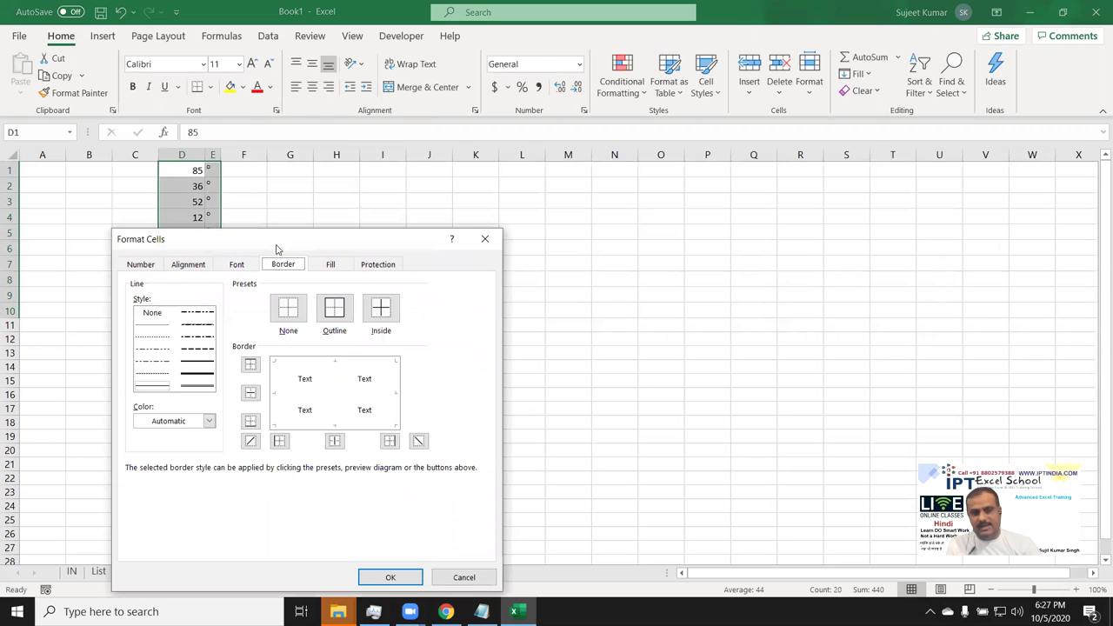
{"action": "left_click", "coordinate": [330, 313]}
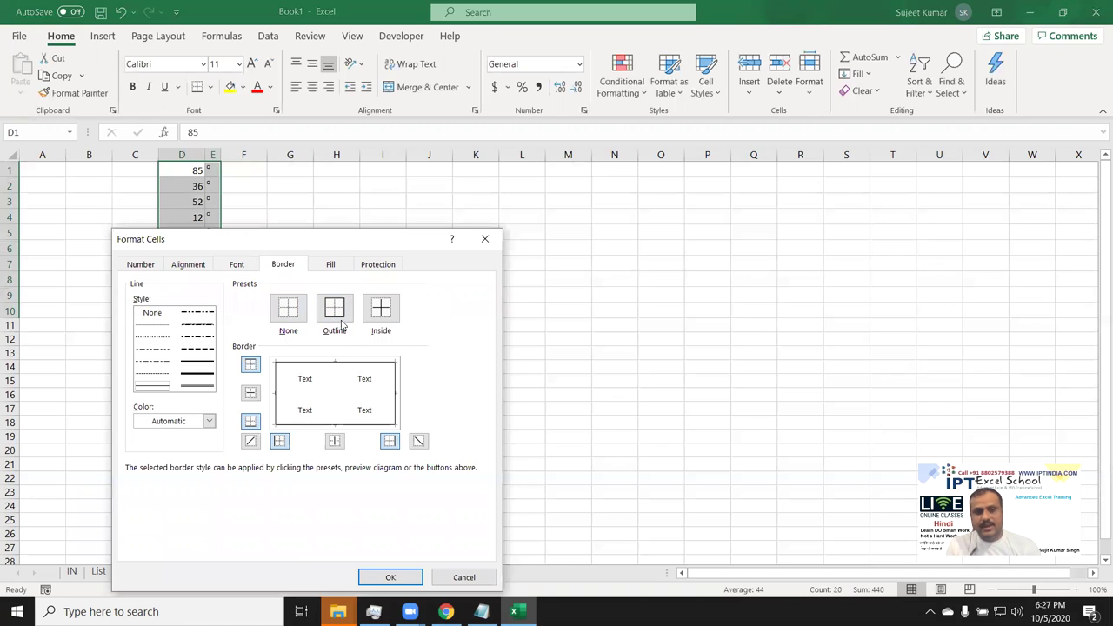
{"action": "left_click", "coordinate": [293, 397]}
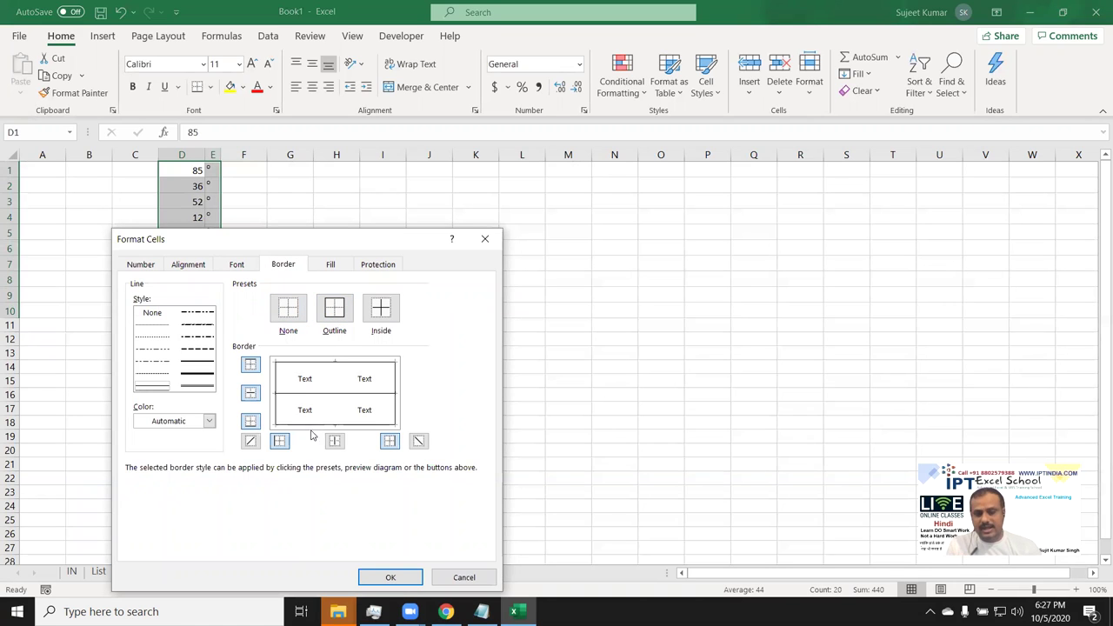
{"action": "left_click", "coordinate": [390, 577]}
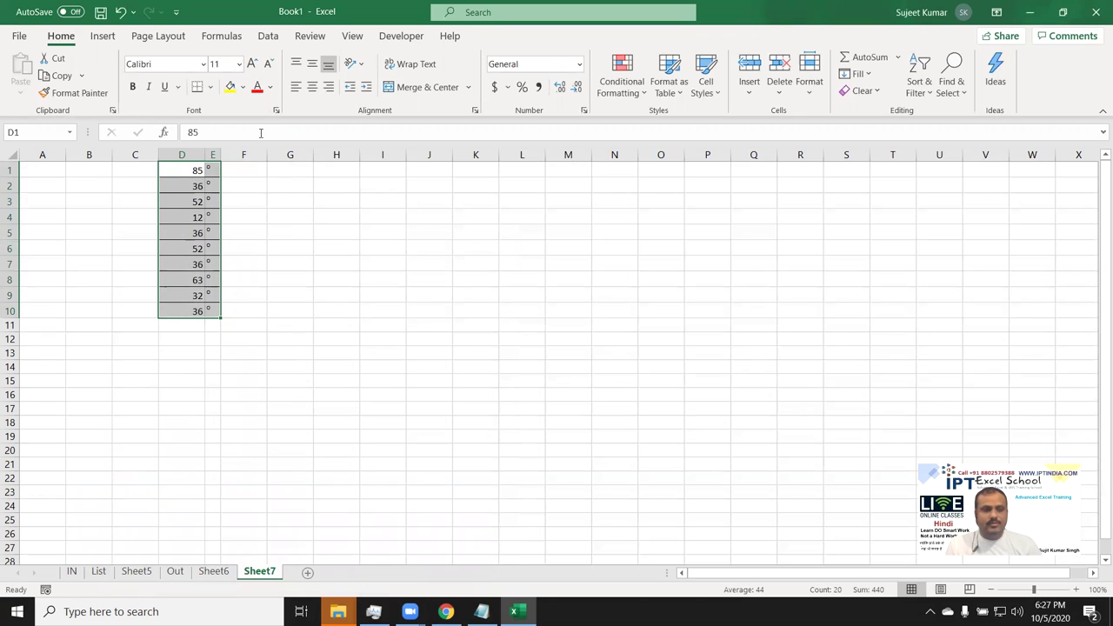
Step: Recheck the D1:E10 borders, leaving the vertical inside border off
{"action": "right_click", "coordinate": [188, 245]}
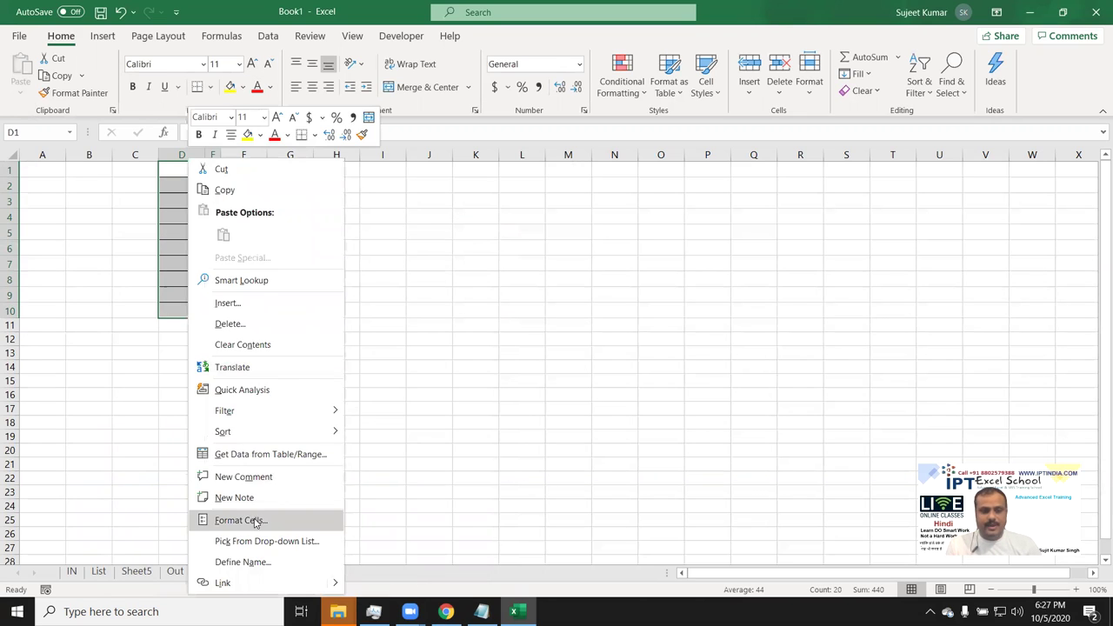
{"action": "left_click", "coordinate": [255, 520]}
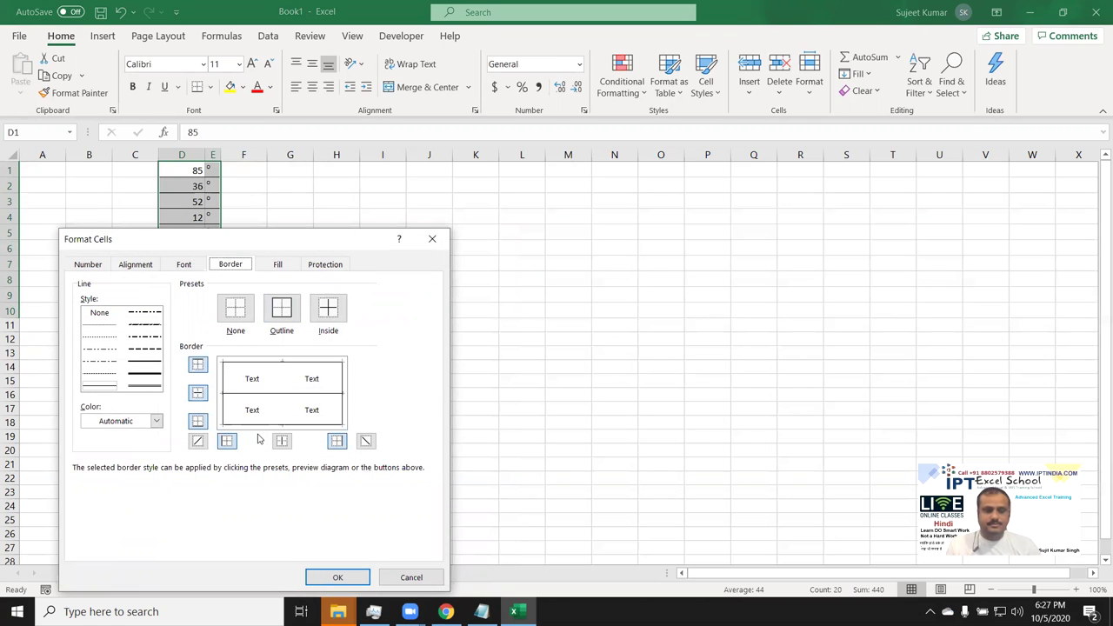
{"action": "left_click", "coordinate": [279, 382]}
{"action": "left_click", "coordinate": [279, 382]}
{"action": "left_click", "coordinate": [278, 383]}
{"action": "left_click", "coordinate": [279, 383]}
{"action": "left_click", "coordinate": [338, 576]}
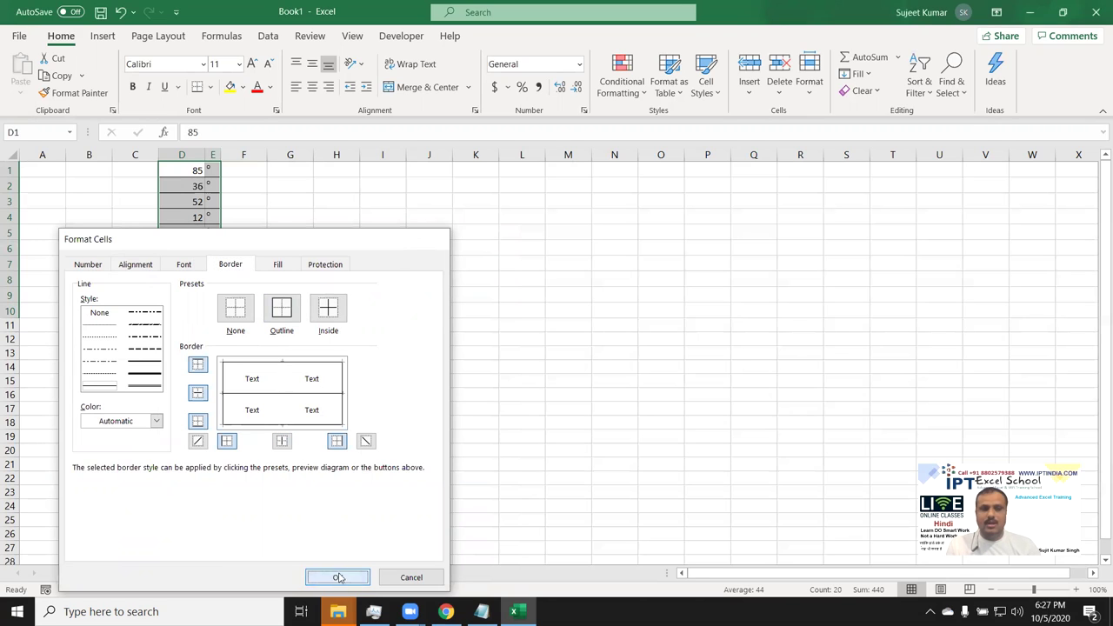
{"action": "left_click", "coordinate": [309, 250]}
Step: Hide the sheet gridlines and narrow column D to fit its numbers
{"action": "left_click", "coordinate": [158, 36]}
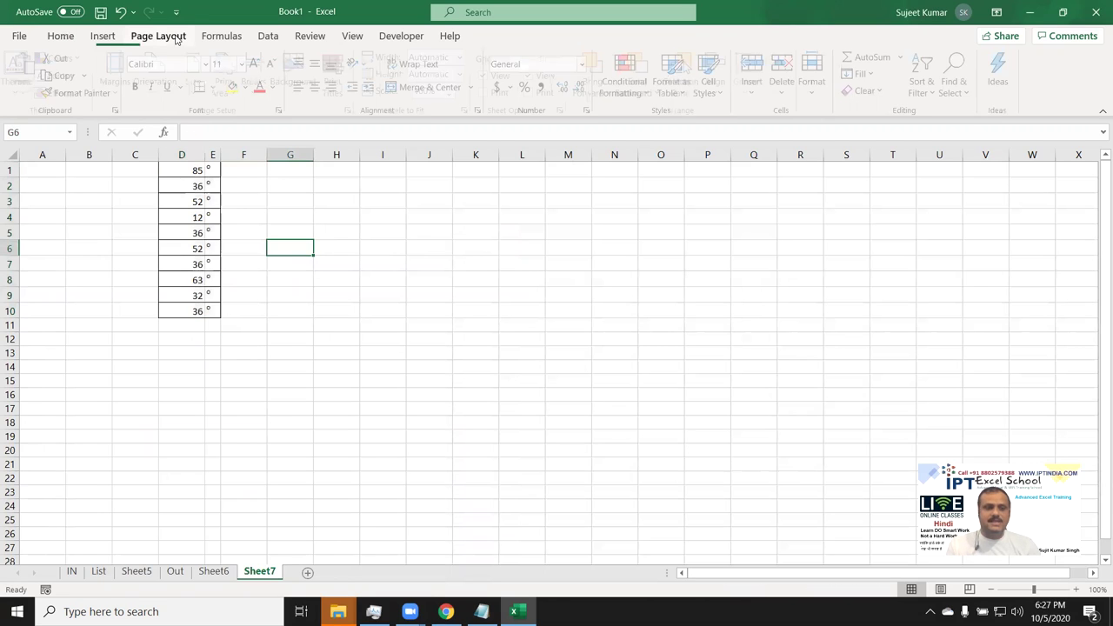
{"action": "left_click", "coordinate": [490, 76]}
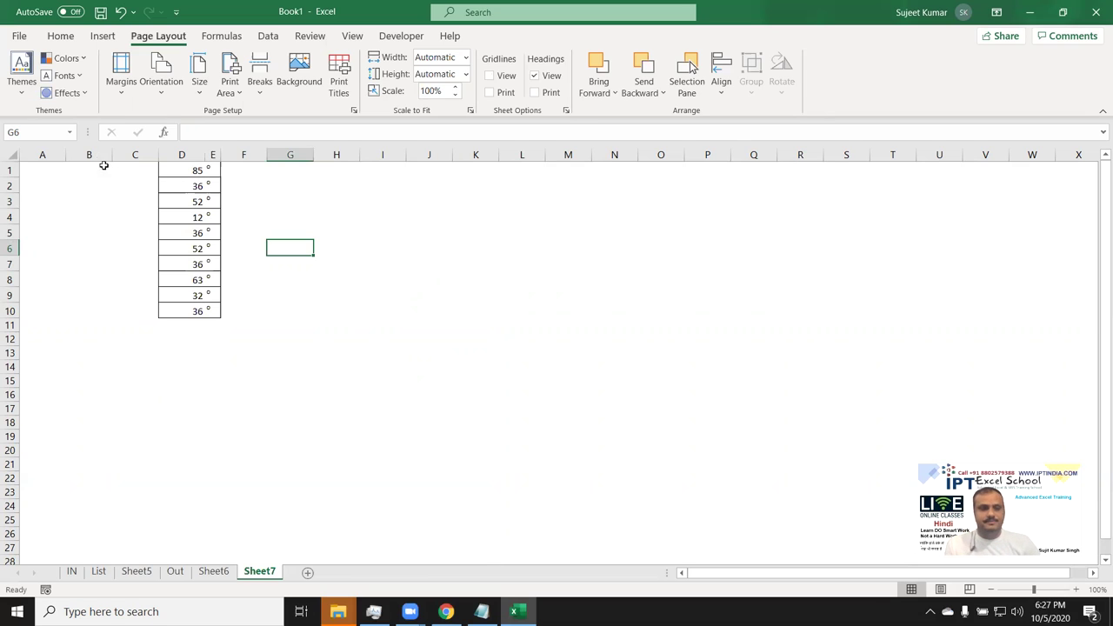
{"action": "left_click", "coordinate": [187, 168]}
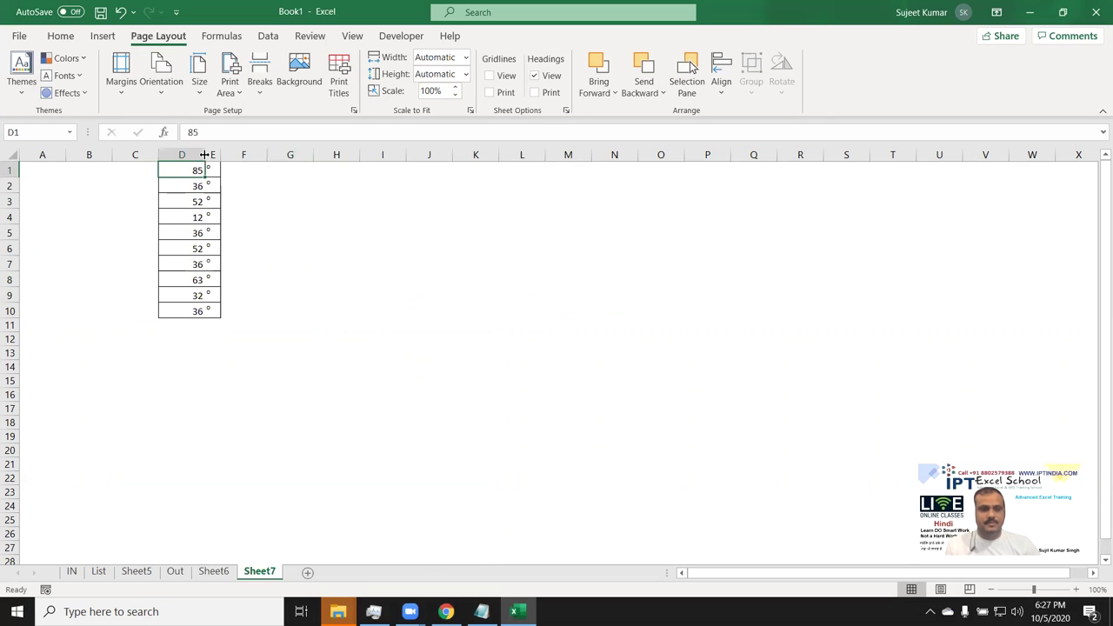
{"action": "left_click_drag", "start_coordinate": [203, 155], "coordinate": [174, 154]}
{"action": "left_click", "coordinate": [208, 184]}
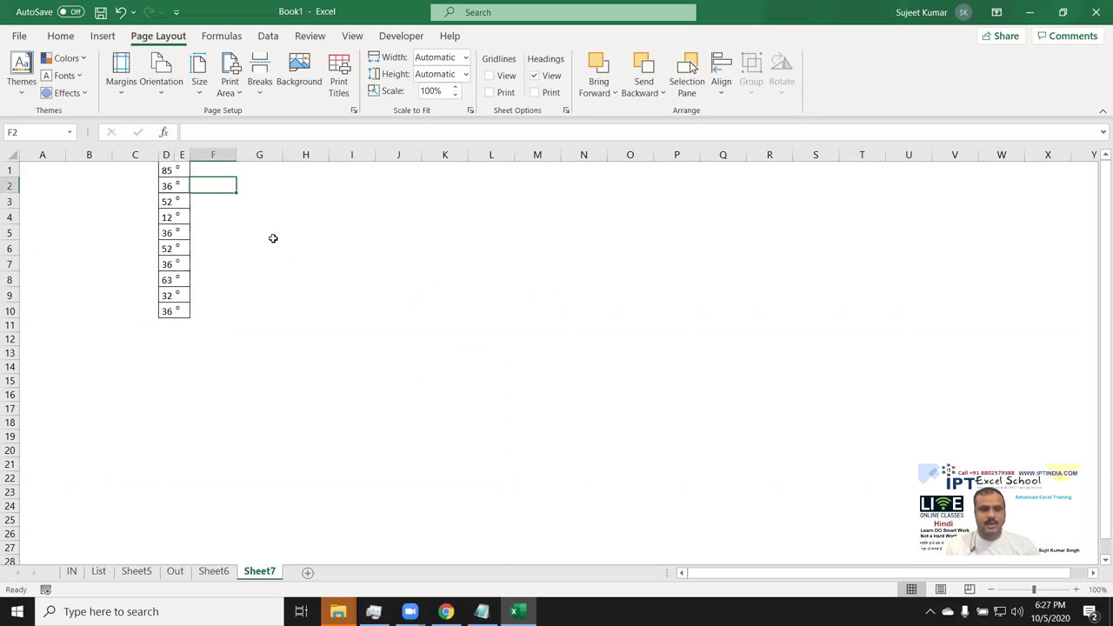
{"action": "left_click", "coordinate": [175, 172]}
{"action": "left_click", "coordinate": [179, 170]}
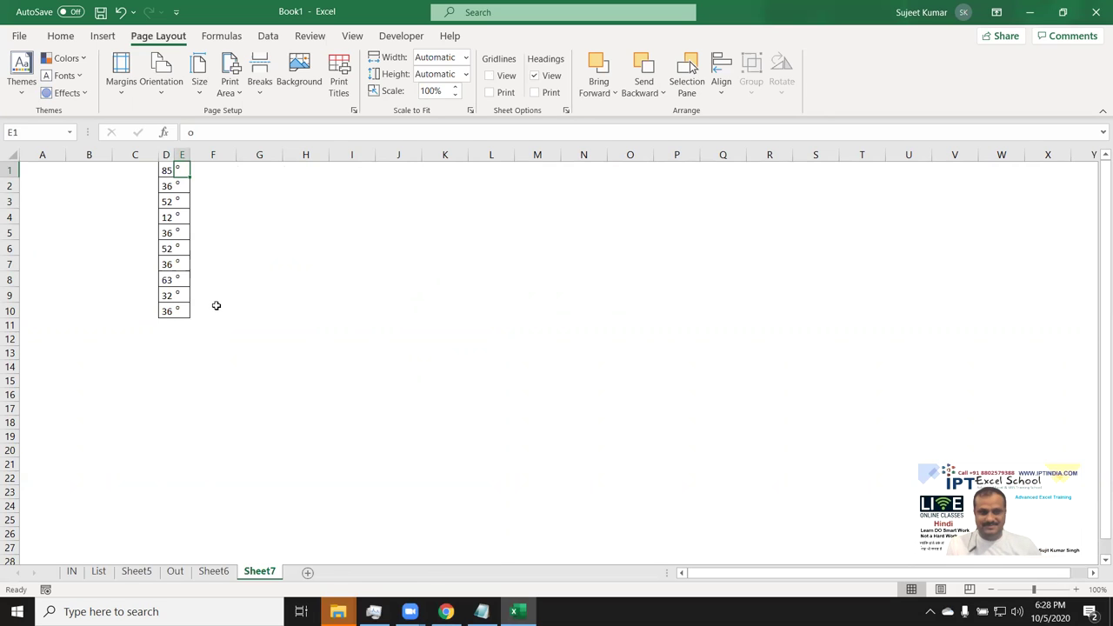
{"action": "left_click", "coordinate": [354, 181]}
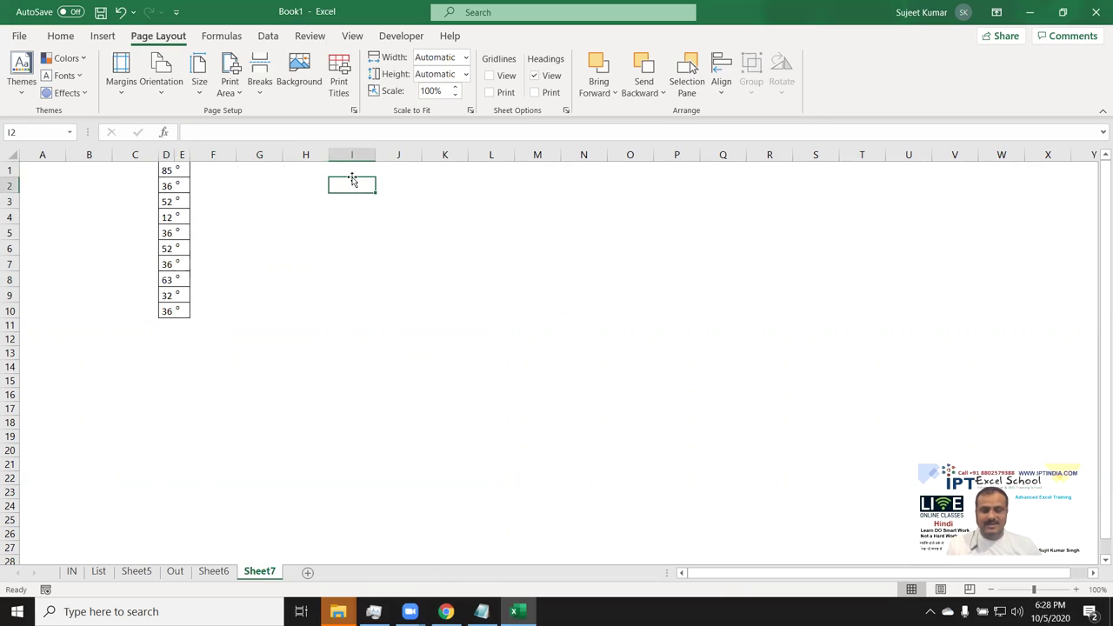
{"action": "key", "text": "Up"}
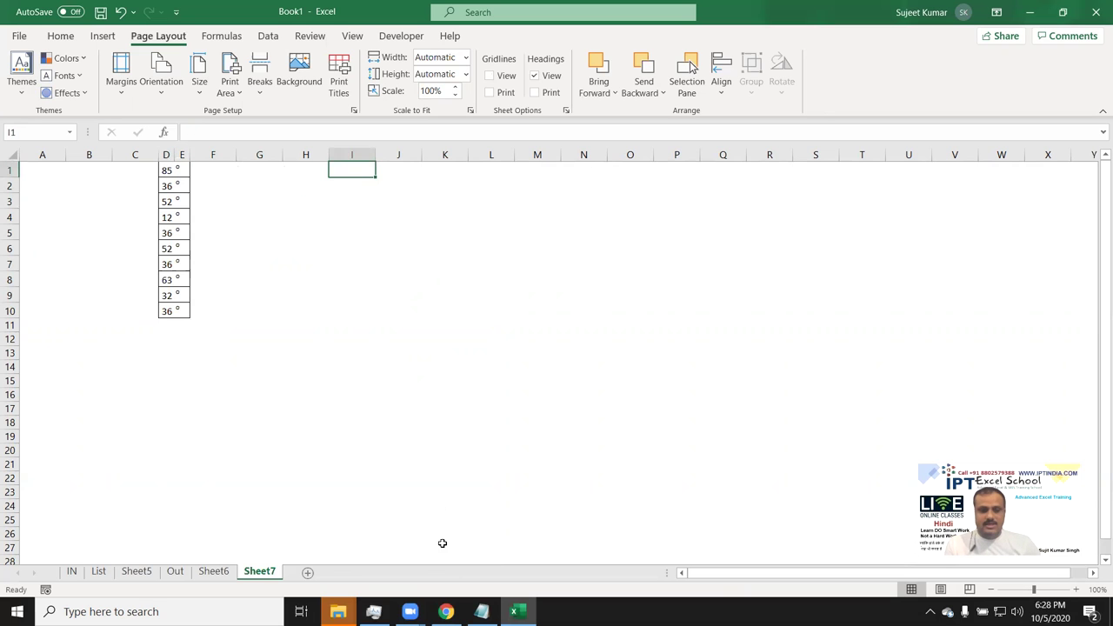
Step: Open the EMI dues email from the Gmail inbox in the browser
{"action": "left_click", "coordinate": [446, 611]}
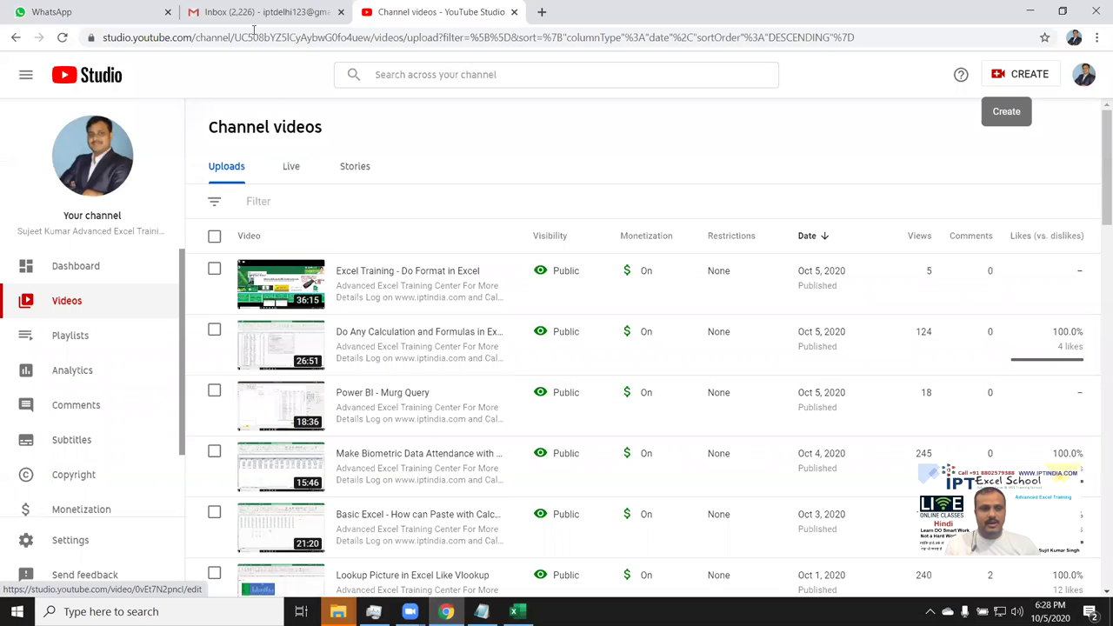
{"action": "left_click", "coordinate": [252, 23]}
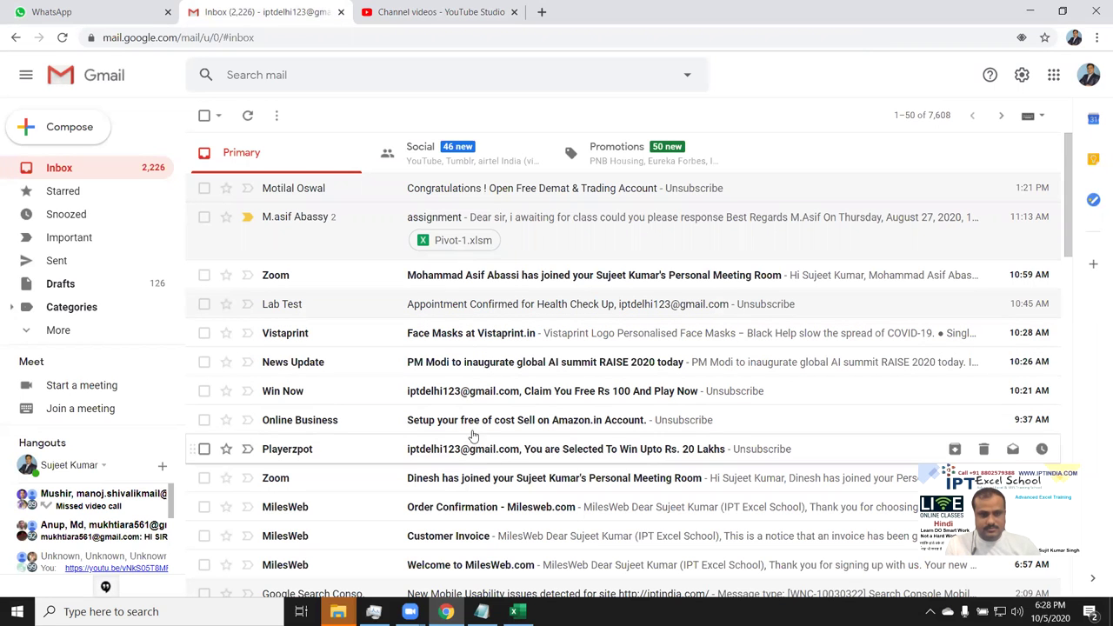
{"action": "scroll", "coordinate": [563, 233], "scroll_direction": "down", "scroll_amount": 1}
{"action": "scroll", "coordinate": [566, 244], "scroll_direction": "down", "scroll_amount": 1}
{"action": "scroll", "coordinate": [548, 348], "scroll_direction": "down", "scroll_amount": 2}
{"action": "scroll", "coordinate": [526, 478], "scroll_direction": "down", "scroll_amount": 4}
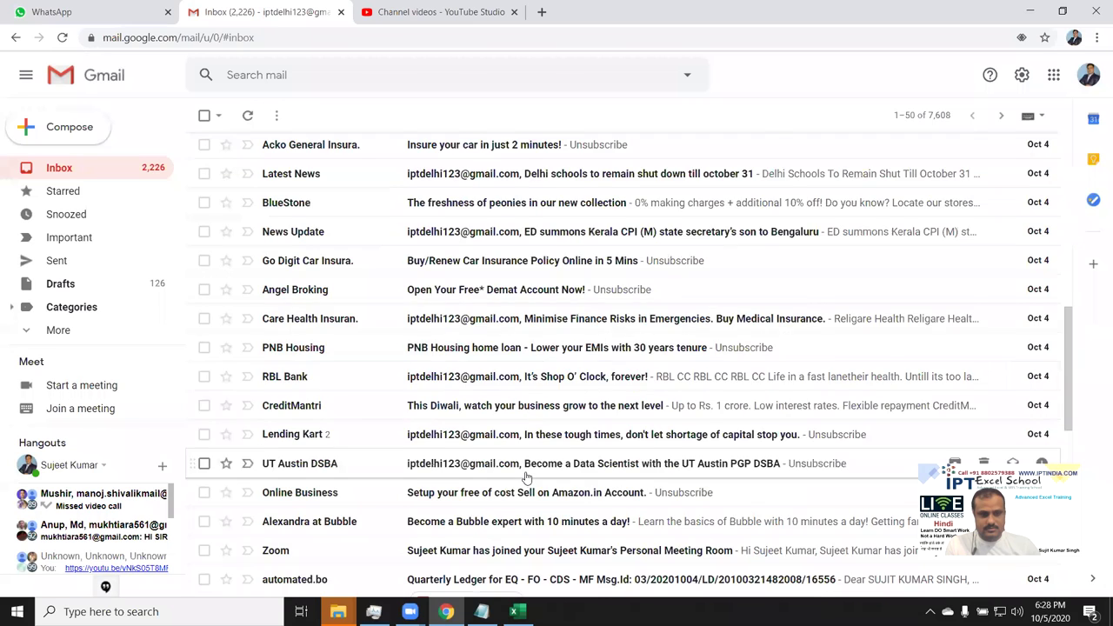
{"action": "scroll", "coordinate": [526, 477], "scroll_direction": "down", "scroll_amount": 4}
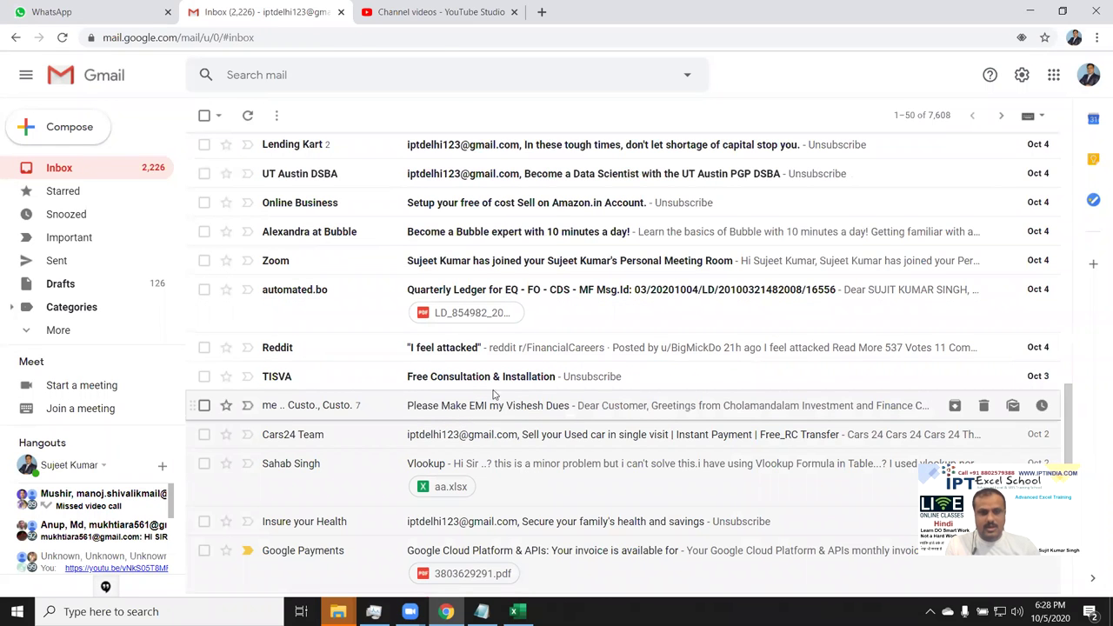
{"action": "left_click", "coordinate": [493, 394]}
Step: Copy the 'With reference to your mail' paragraph and return to Excel
{"action": "scroll", "coordinate": [397, 382], "scroll_direction": "down", "scroll_amount": 1}
{"action": "scroll", "coordinate": [475, 368], "scroll_direction": "down", "scroll_amount": 1}
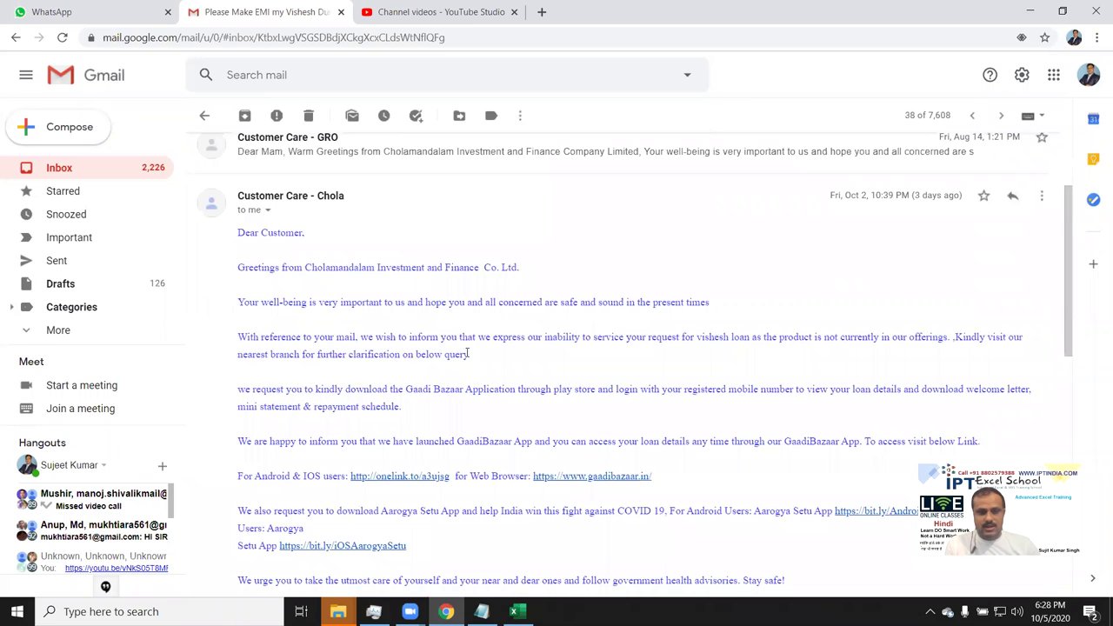
{"action": "left_click_drag", "start_coordinate": [469, 354], "coordinate": [239, 338]}
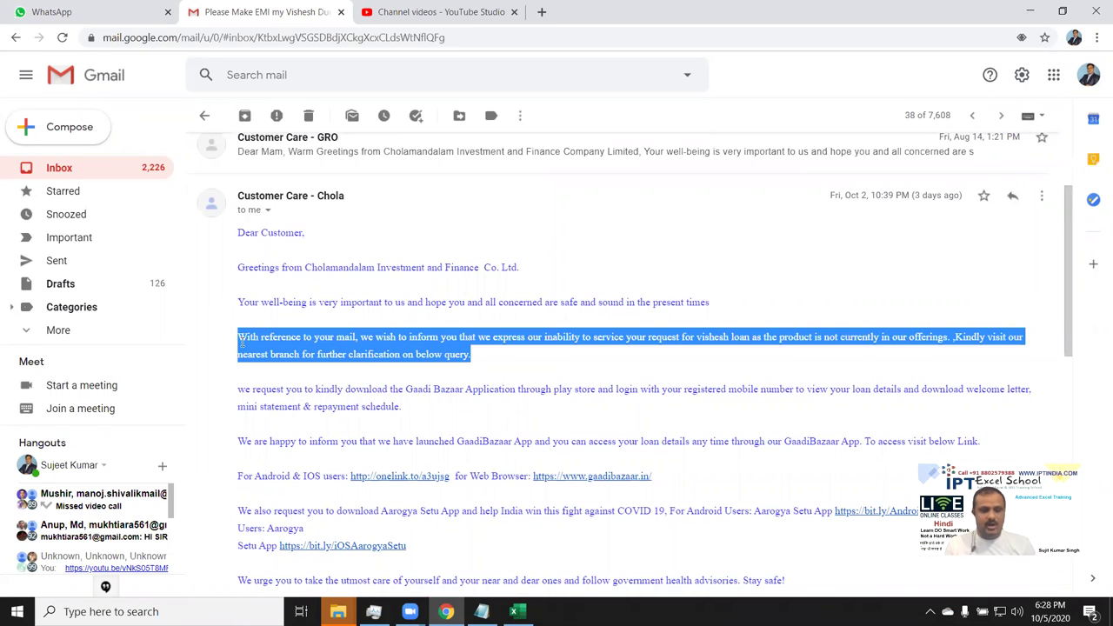
{"action": "key", "text": "alt+Tab"}
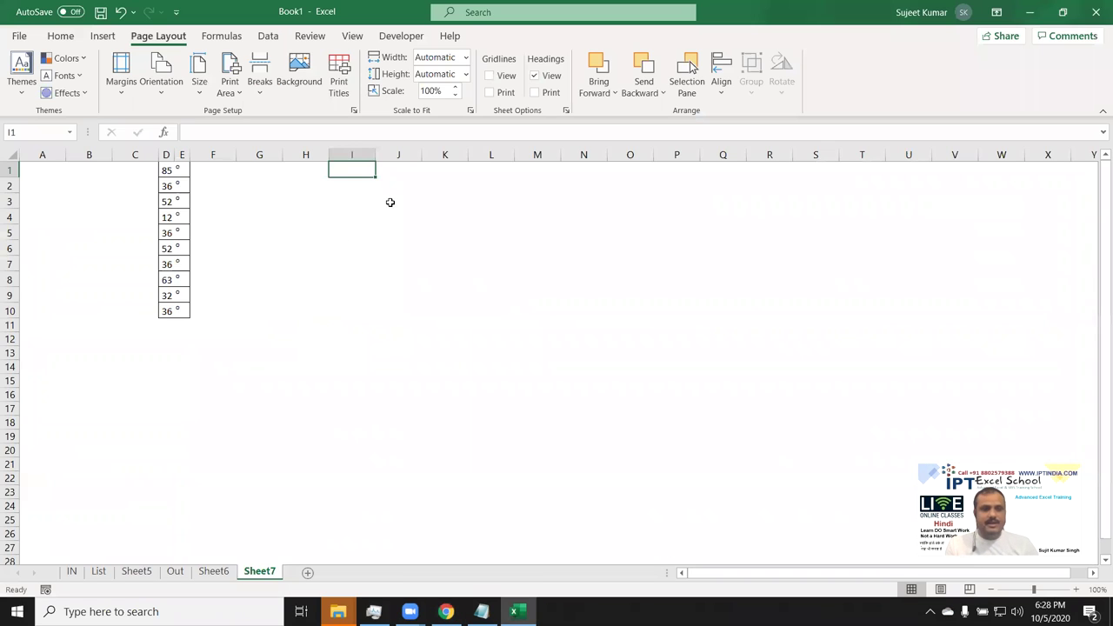
Step: Paste the copied email paragraph into the merged J3:O7 block
{"action": "left_click_drag", "start_coordinate": [388, 201], "coordinate": [637, 258]}
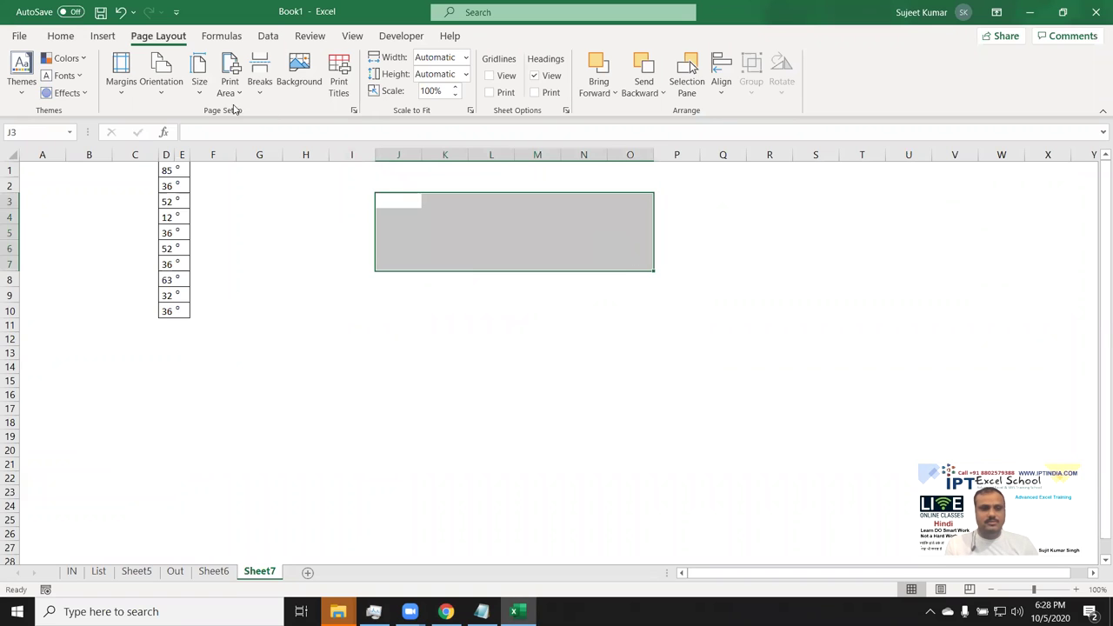
{"action": "left_click", "coordinate": [61, 36]}
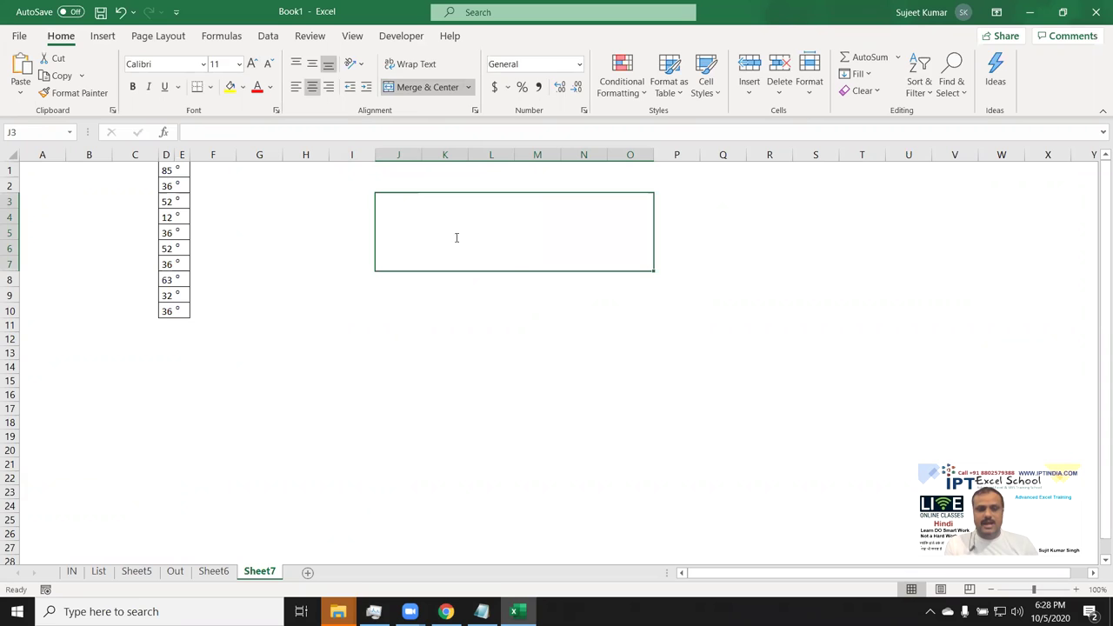
{"action": "type", "text": "With reference to your mail, we wish to inform you that we express our inability to service your request for vishesh loan as the product is not currently in our offerings. ,Kindly visit our nearest branch for further clarification on below query."}
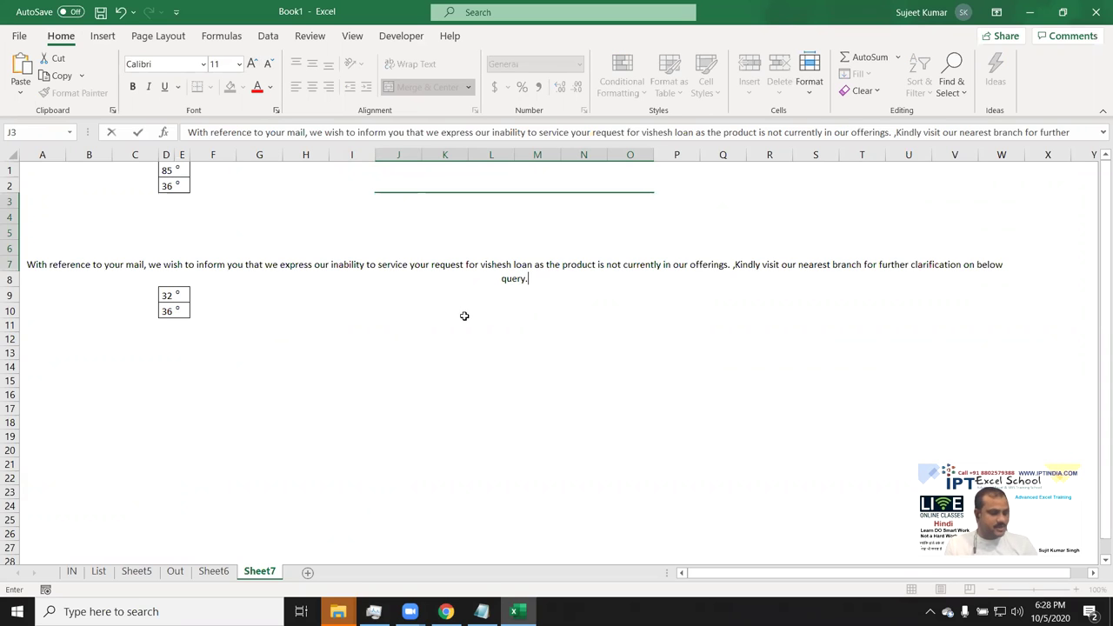
{"action": "key", "text": "Return"}
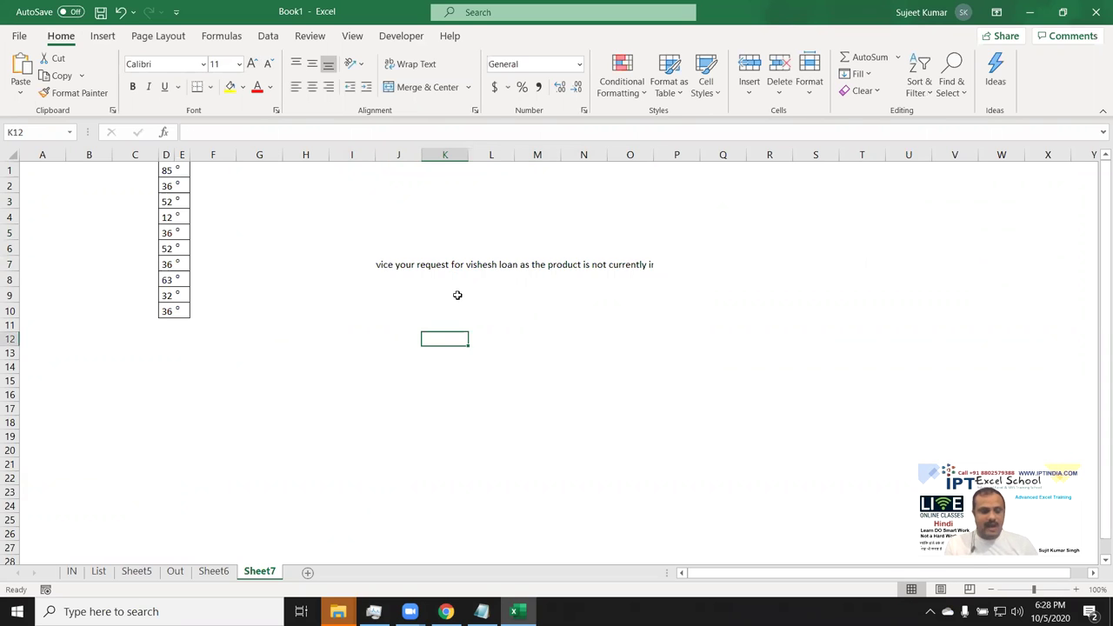
{"action": "key", "text": "ctrl+z"}
{"action": "key", "text": "ctrl+v"}
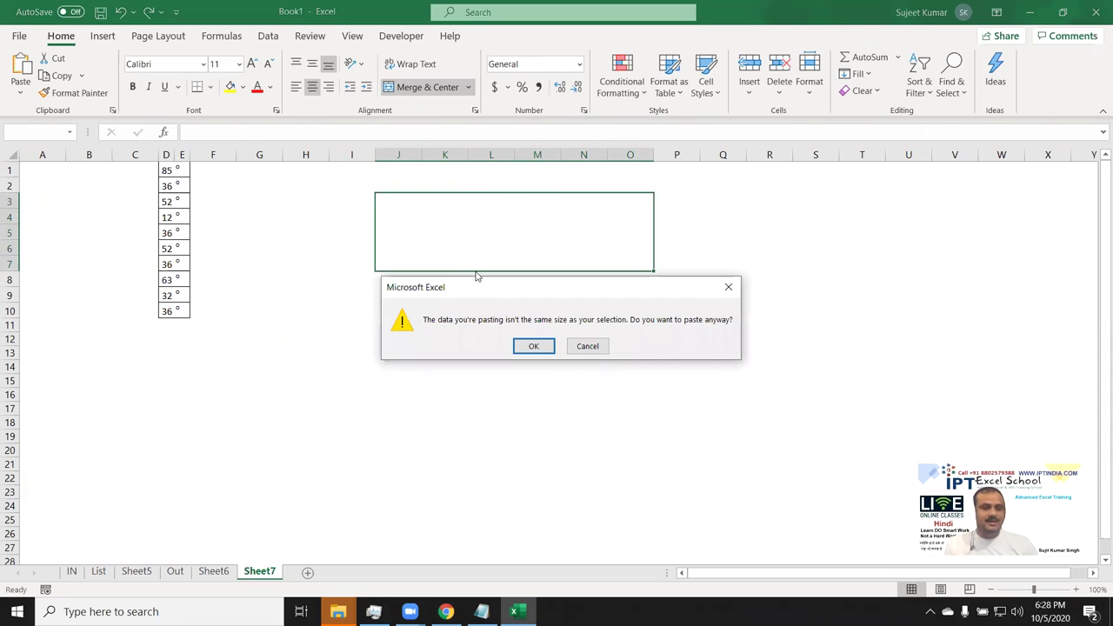
{"action": "key", "text": "Escape"}
{"action": "left_click", "coordinate": [313, 357]}
{"action": "type", "text": "With reference to your mail, we wish to inform you that we express our inability to service your request for vishesh loan as the product is not currently in our offerings. ,Kindly visit our nearest branch for further clarification on below query."}
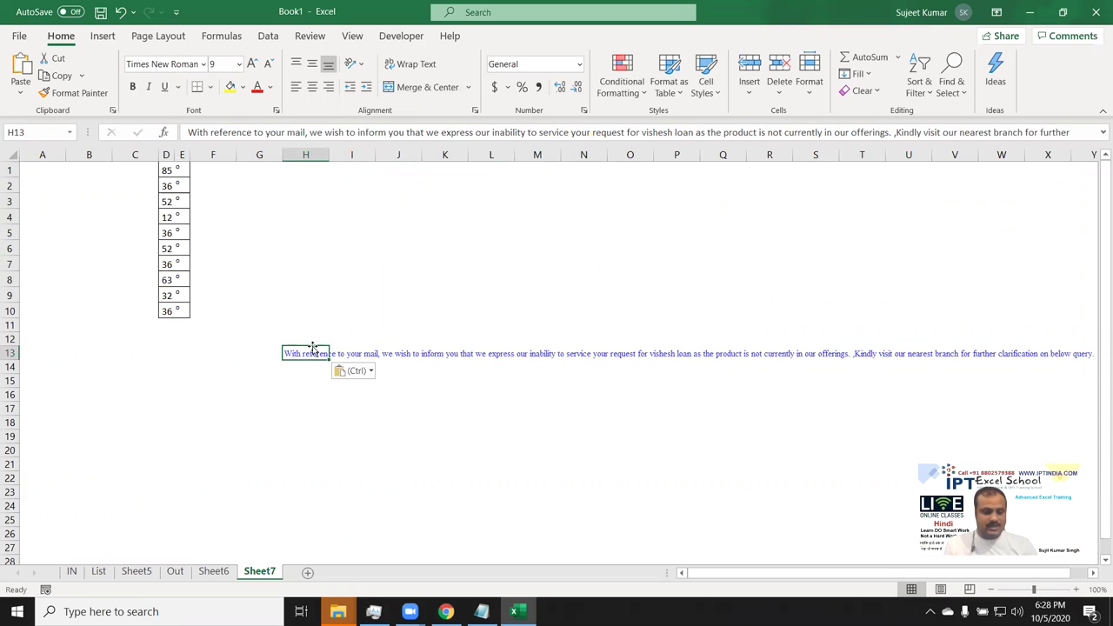
{"action": "key", "text": "ctrl+z"}
{"action": "left_click", "coordinate": [465, 236]}
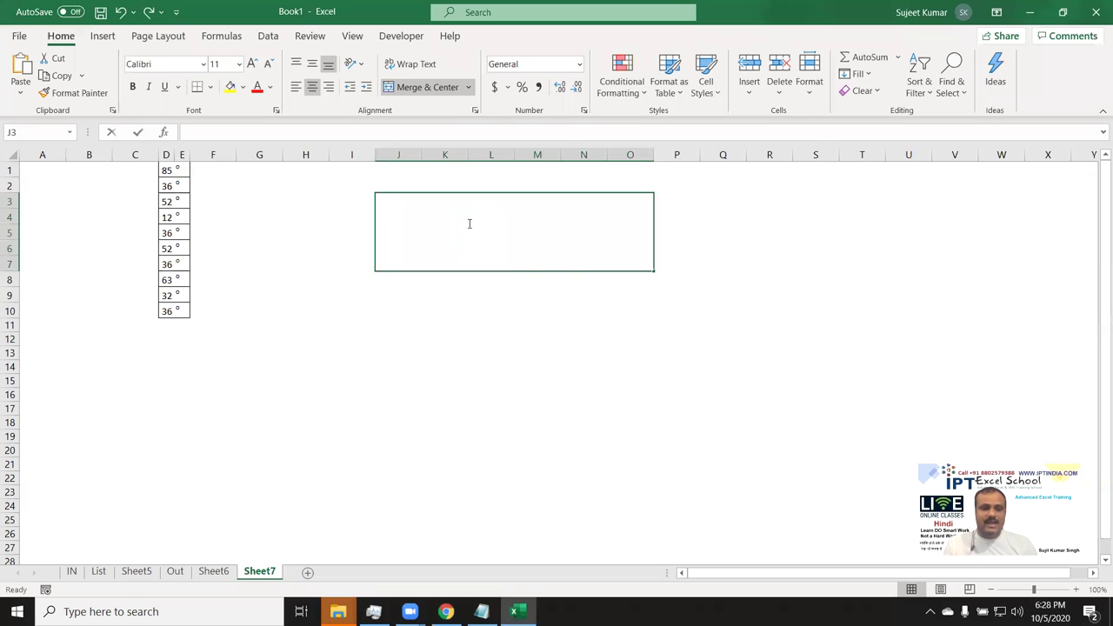
{"action": "key", "text": "ctrl+v"}
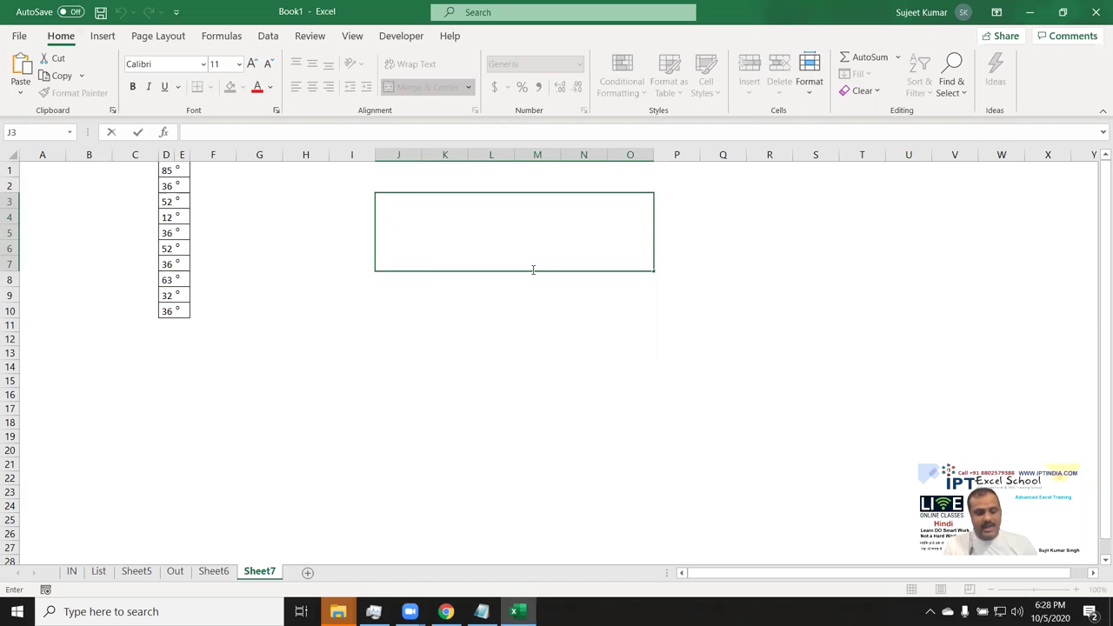
{"action": "type", "text": "With reference to your mail, we wish to inform you that we express our inability to service your request for vishesh loan as the product is not currently in our offerings. ,Kindly visit our nearest branch for further clarification on below query."}
{"action": "key", "text": "Return"}
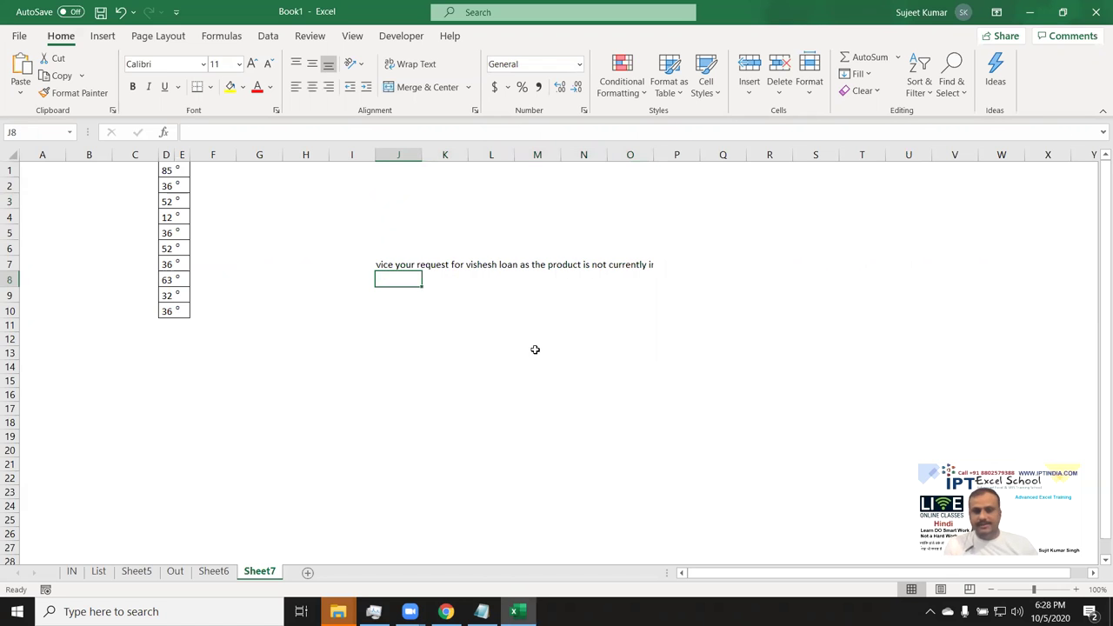
Step: Wrap the notice text in J3, left-aligned and vertically centred
{"action": "left_click", "coordinate": [429, 262]}
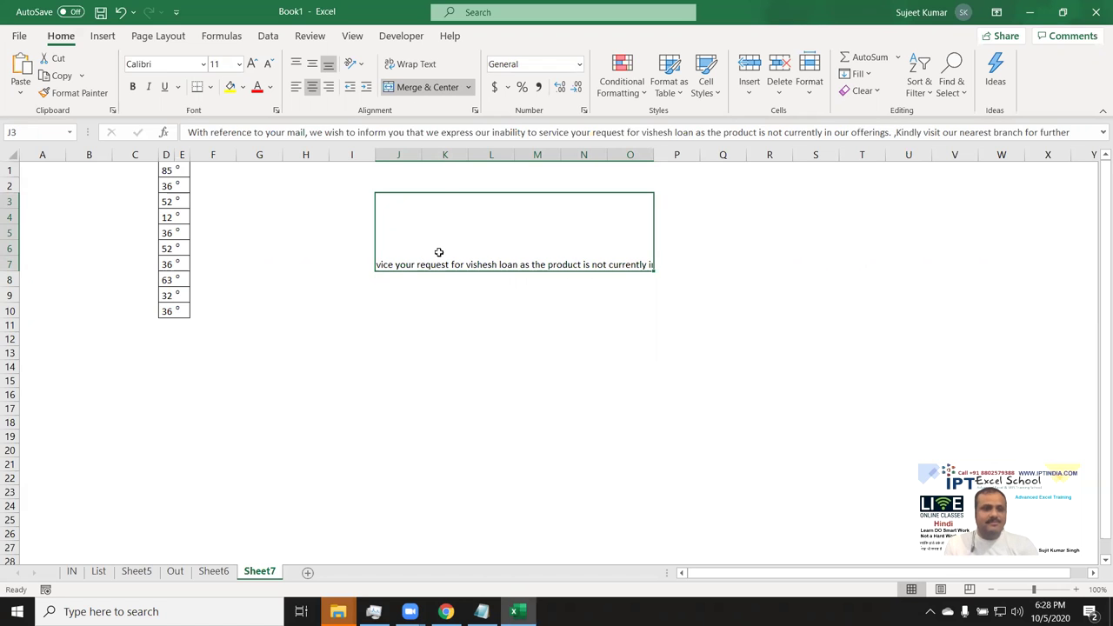
{"action": "left_click", "coordinate": [410, 64]}
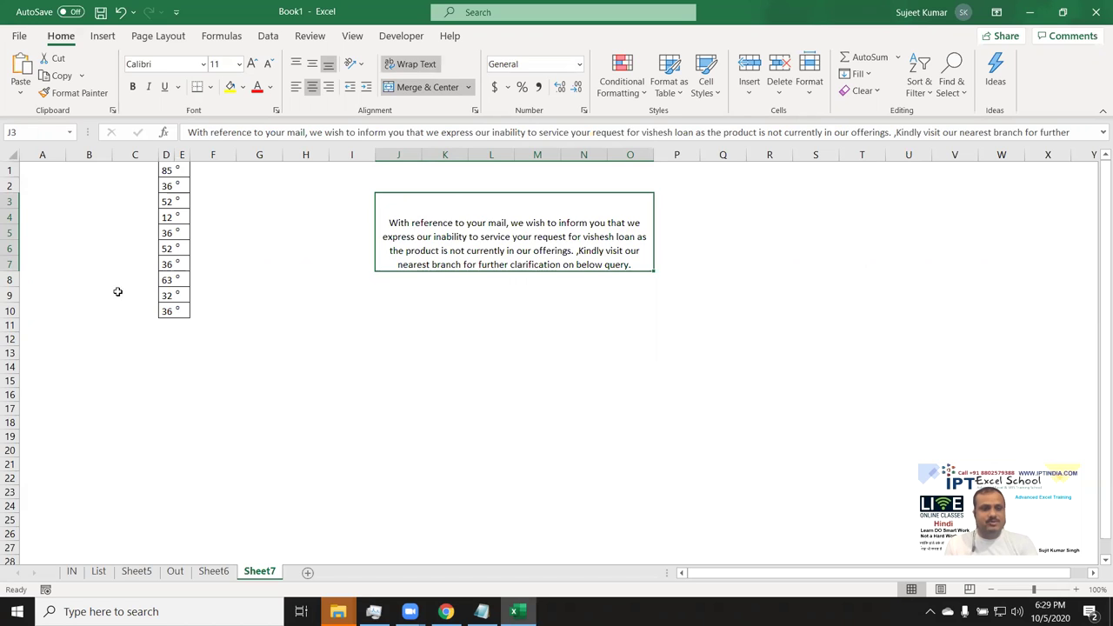
{"action": "left_click", "coordinate": [296, 87]}
{"action": "left_click", "coordinate": [295, 63]}
{"action": "left_click", "coordinate": [313, 63]}
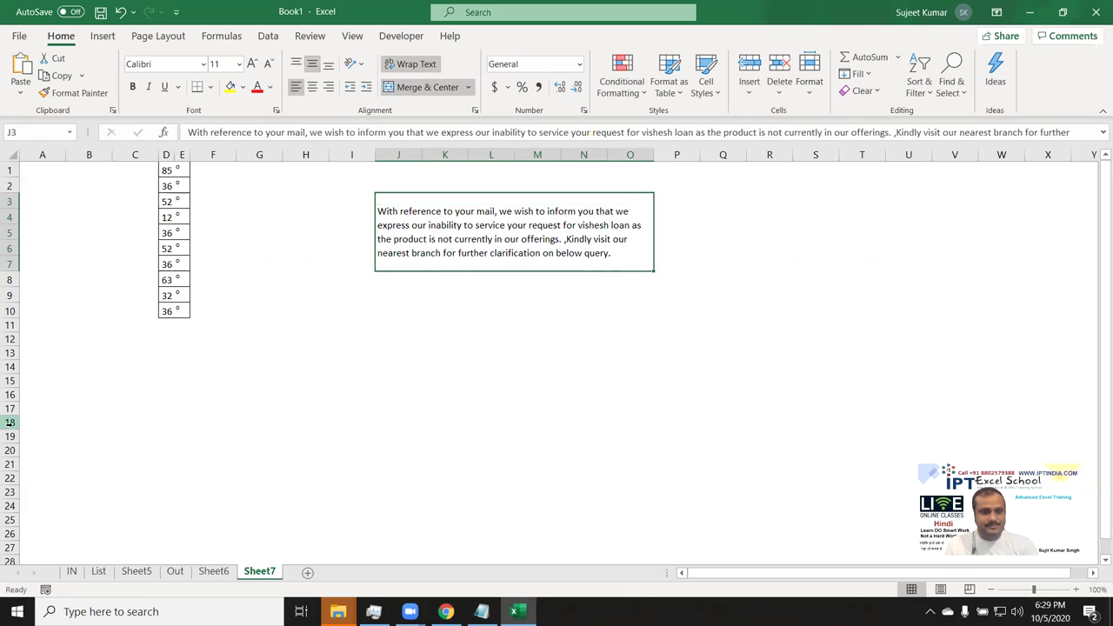
Step: Strike through just the word 'request' in the merged J3 notice text
{"action": "double_click", "coordinate": [522, 235]}
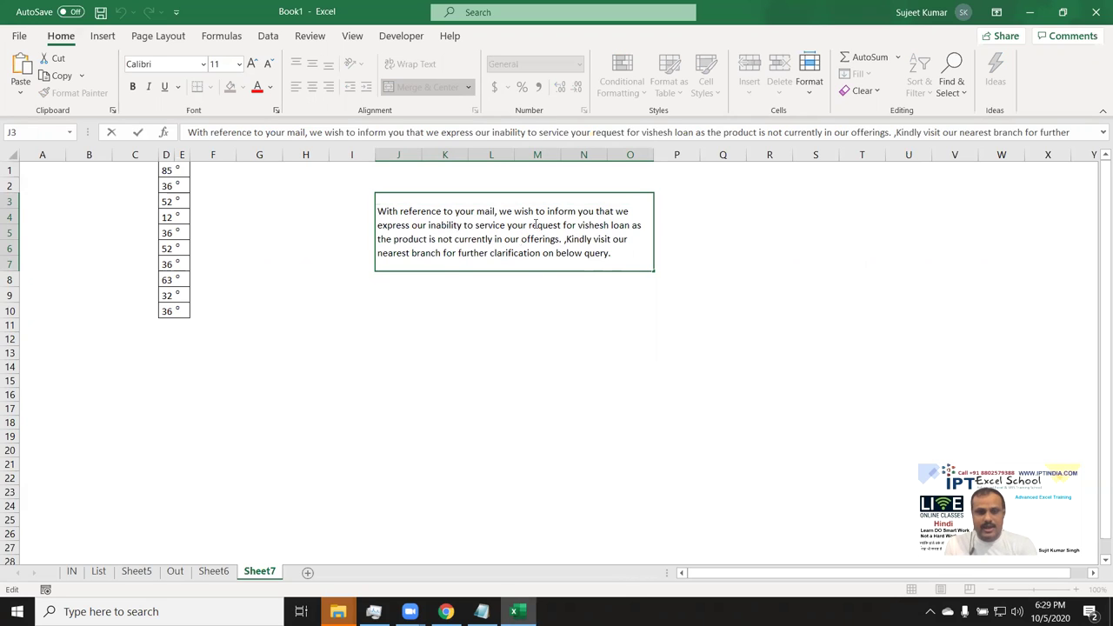
{"action": "double_click", "coordinate": [537, 224]}
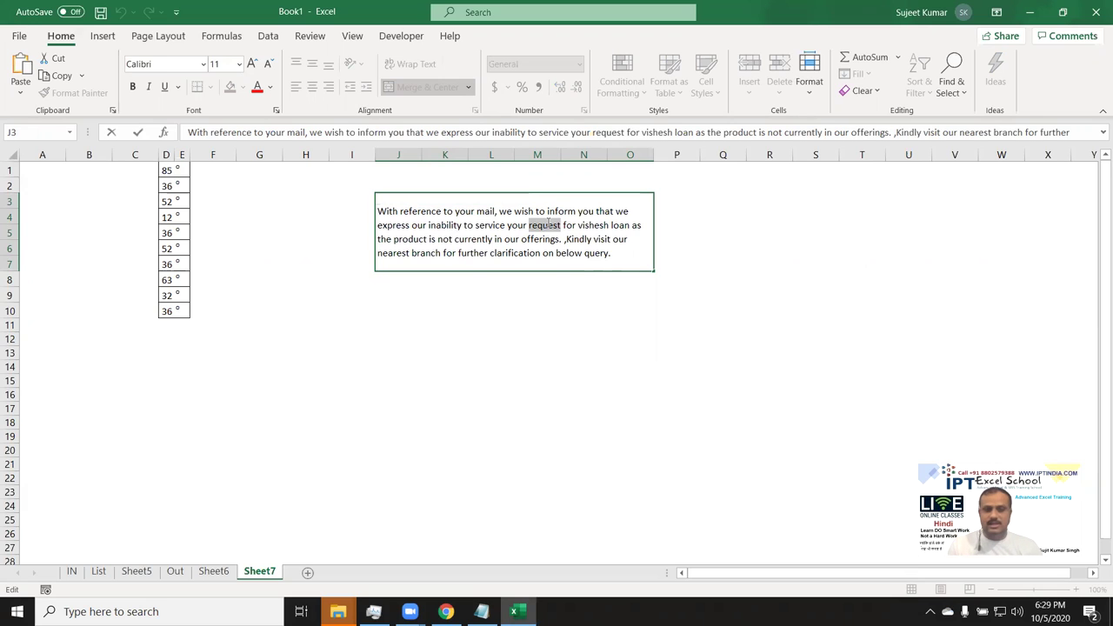
{"action": "right_click", "coordinate": [548, 225]}
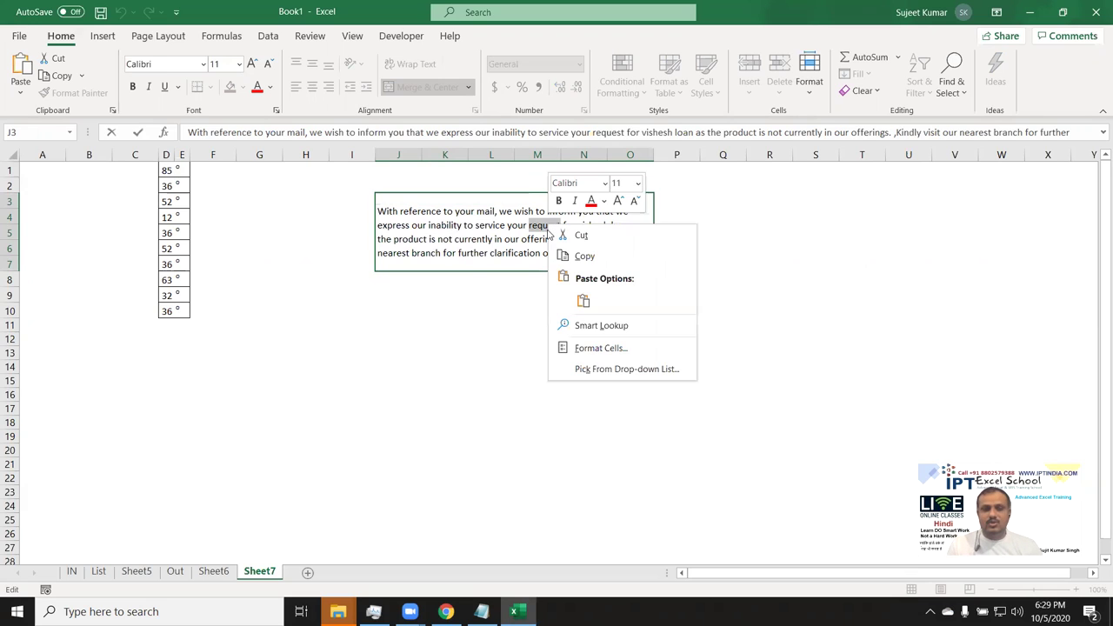
{"action": "left_click", "coordinate": [586, 349]}
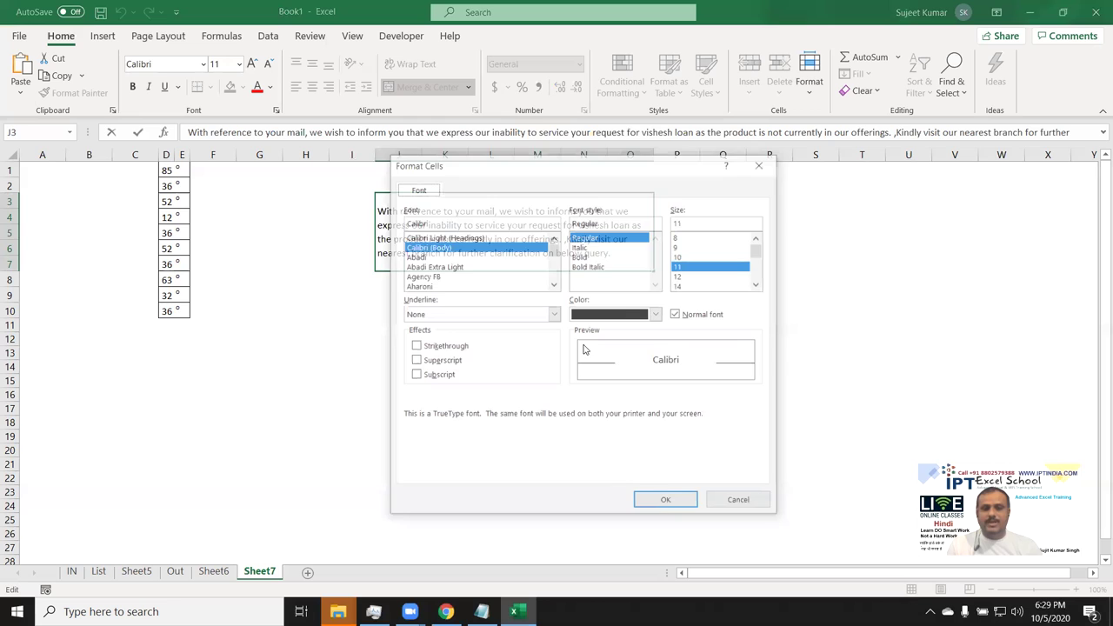
{"action": "left_click", "coordinate": [445, 348]}
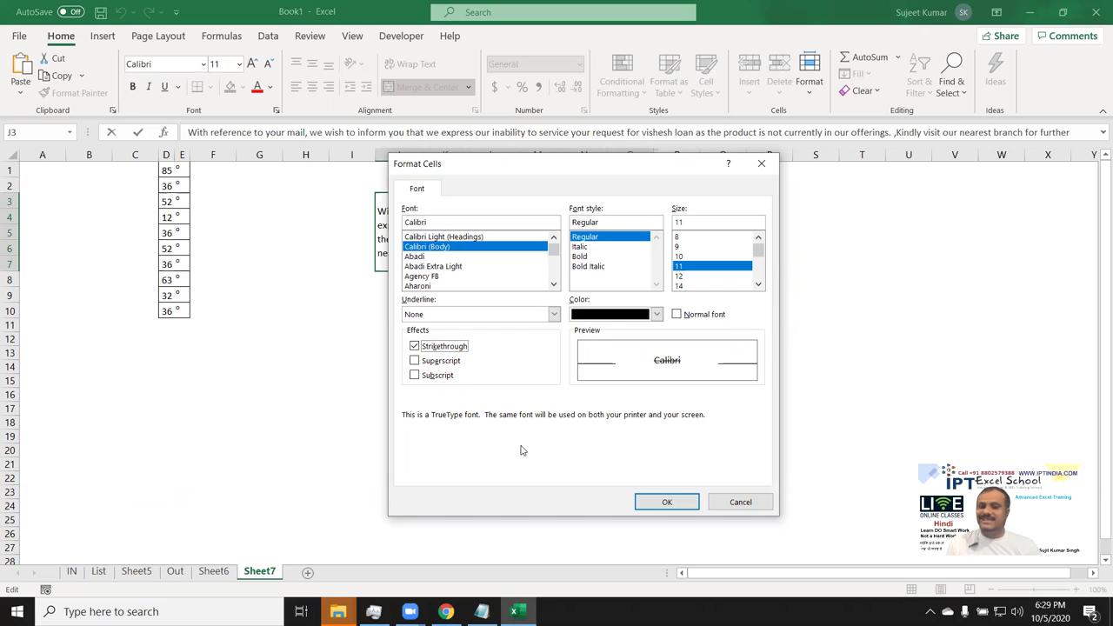
{"action": "left_click", "coordinate": [665, 502]}
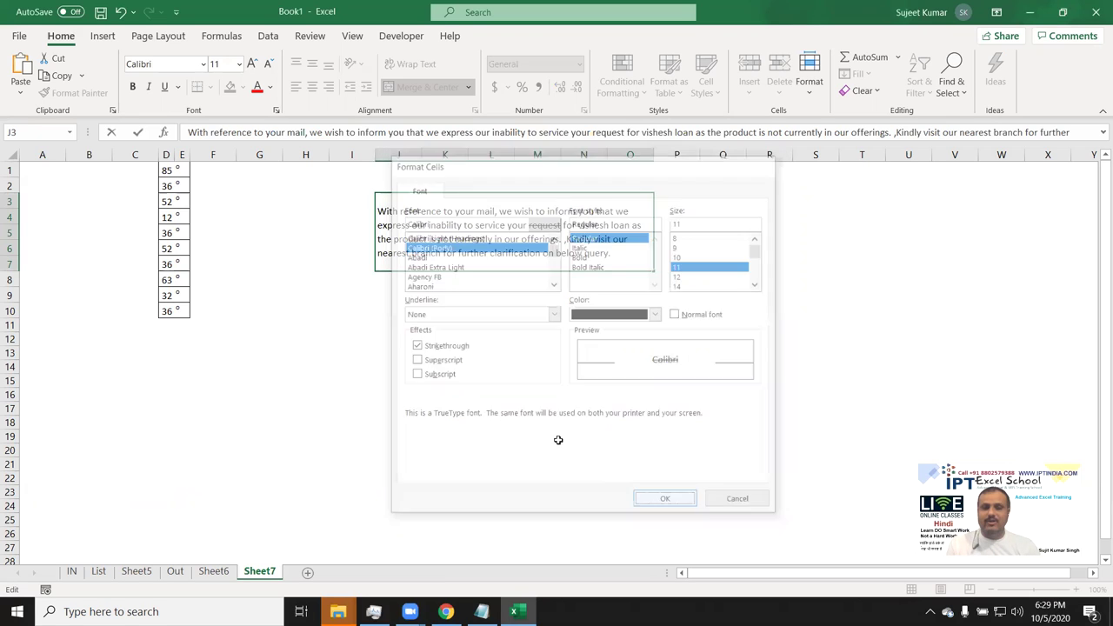
{"action": "left_click", "coordinate": [524, 390]}
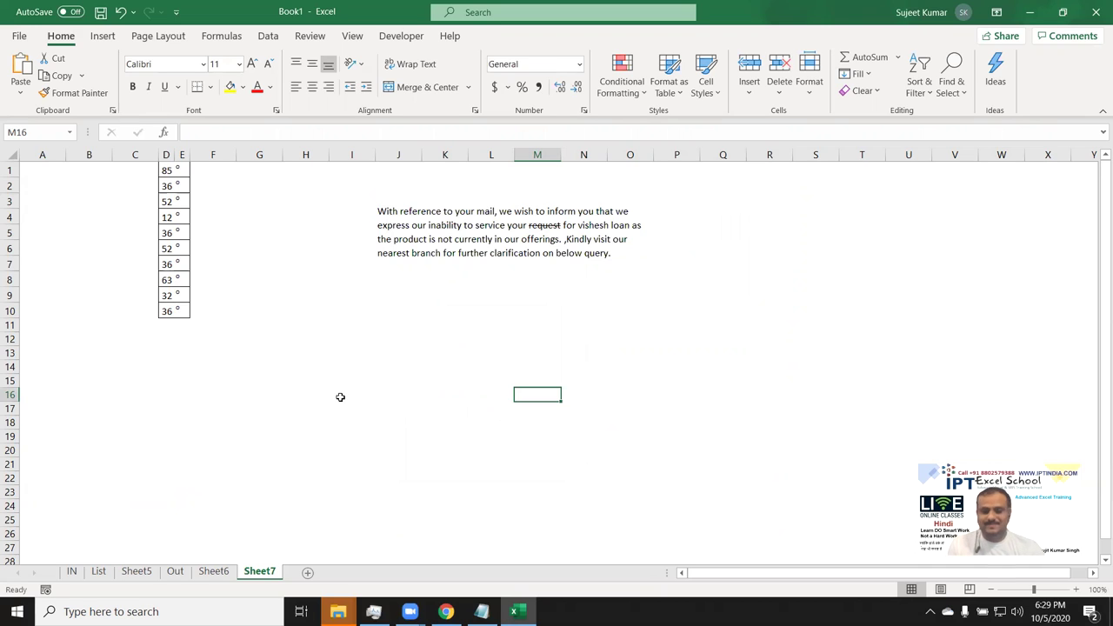
Step: Enter 85, 36, 62, 36, 25, 66, 25, 63, 32, 32 down column G from G1
{"action": "left_click", "coordinate": [539, 236]}
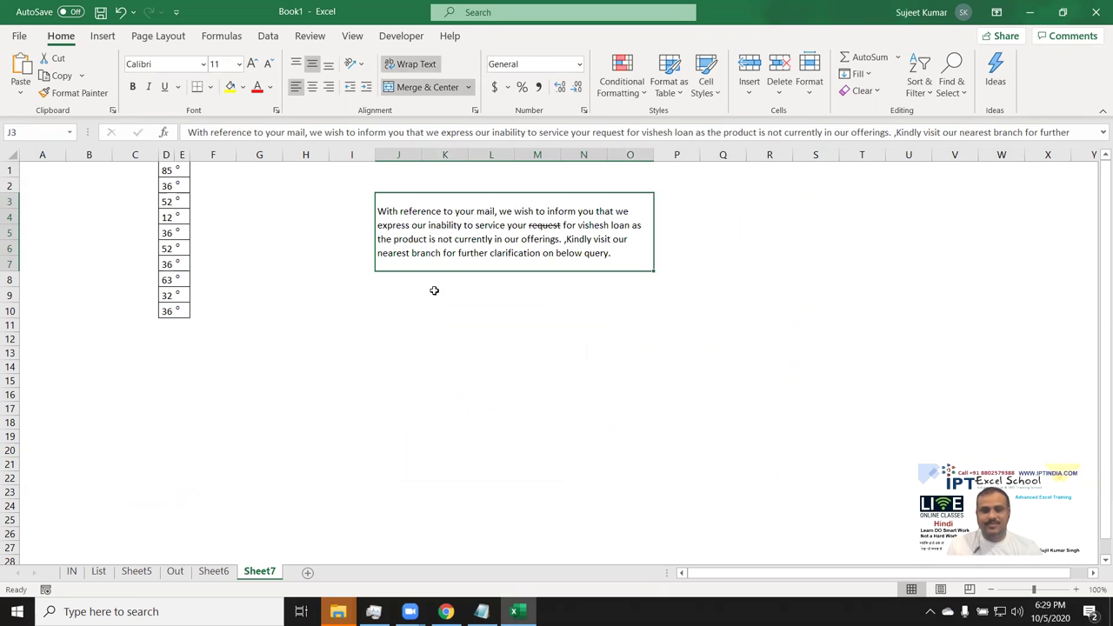
{"action": "left_click", "coordinate": [273, 173]}
{"action": "type", "text": "85"}
{"action": "key", "text": "Return"}
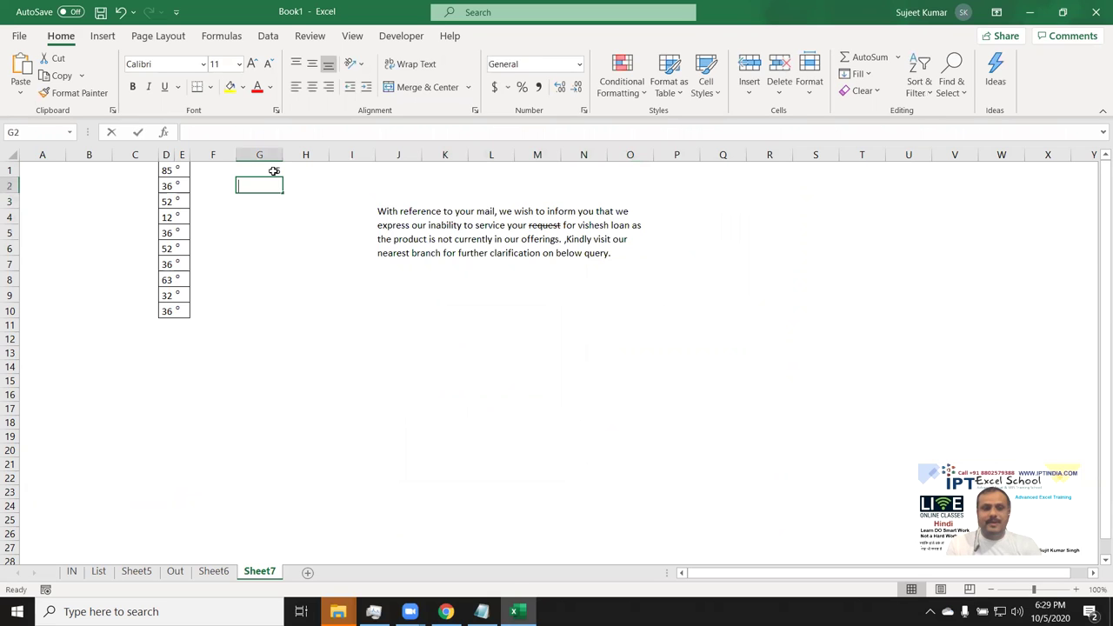
{"action": "type", "text": "36"}
{"action": "key", "text": "Return"}
{"action": "type", "text": "62"}
{"action": "key", "text": "Return"}
{"action": "type", "text": "36"}
{"action": "key", "text": "Return"}
{"action": "type", "text": "5"}
{"action": "key", "text": "Return"}
{"action": "type", "text": "6+3"}
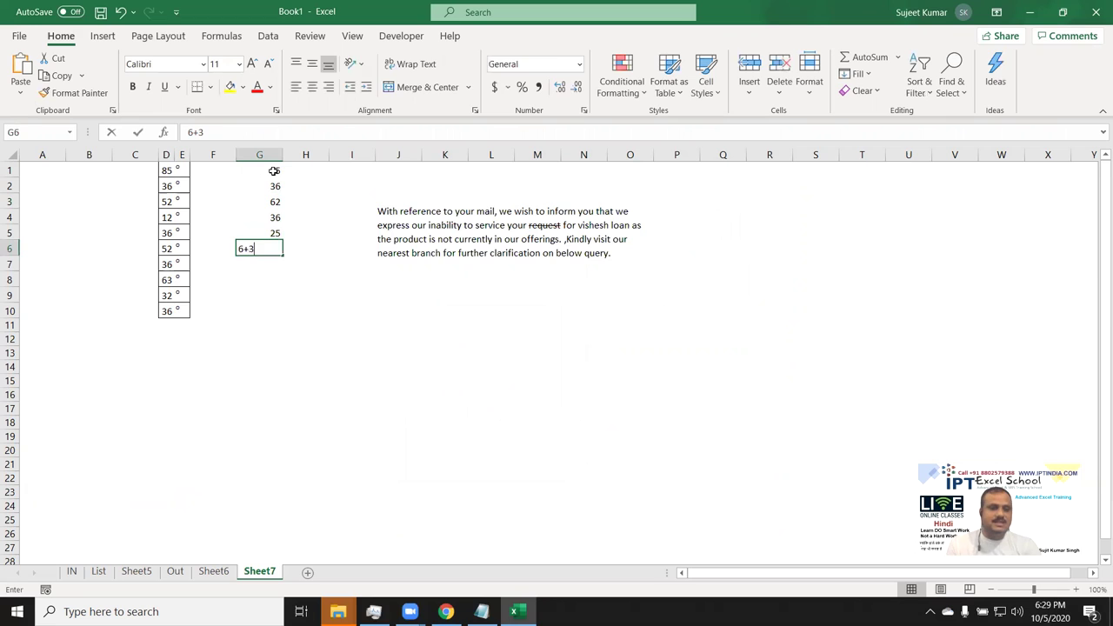
{"action": "type", "text": "6"}
{"action": "key", "text": "Return"}
{"action": "type", "text": "25"}
{"action": "key", "text": "Return"}
{"action": "type", "text": "63"}
{"action": "key", "text": "Return"}
{"action": "type", "text": "32"}
{"action": "key", "text": "Return"}
{"action": "type", "text": "3"}
{"action": "key", "text": "Return"}
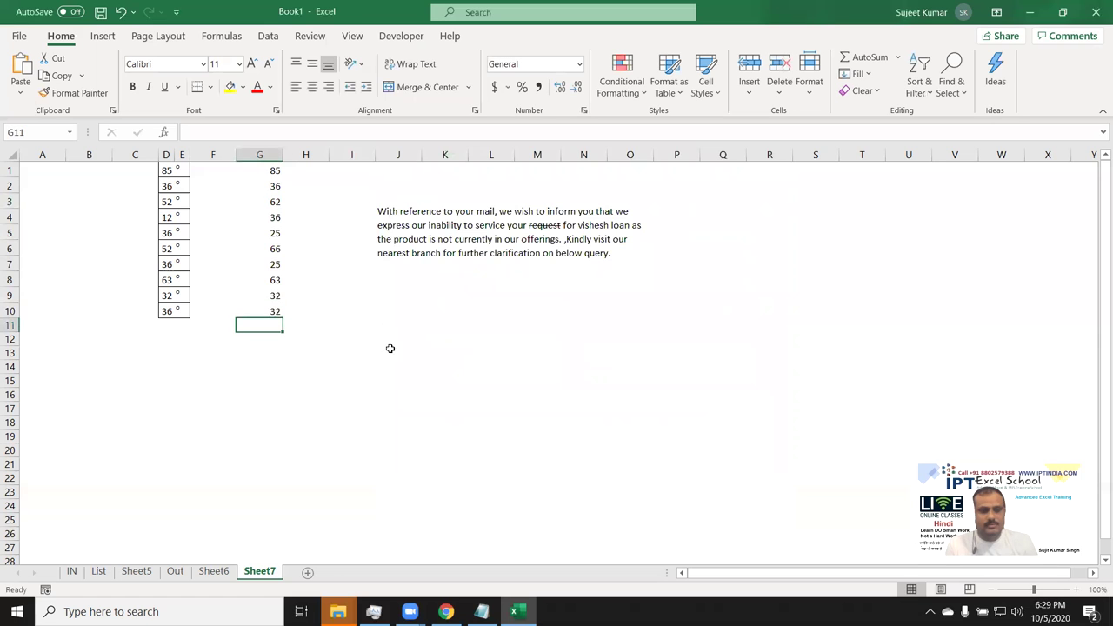
{"action": "scroll", "coordinate": [328, 278], "scroll_direction": "up", "scroll_amount": 2, "text": "ctrl"}
{"action": "scroll", "coordinate": [328, 278], "scroll_direction": "up", "scroll_amount": 2, "text": "ctrl"}
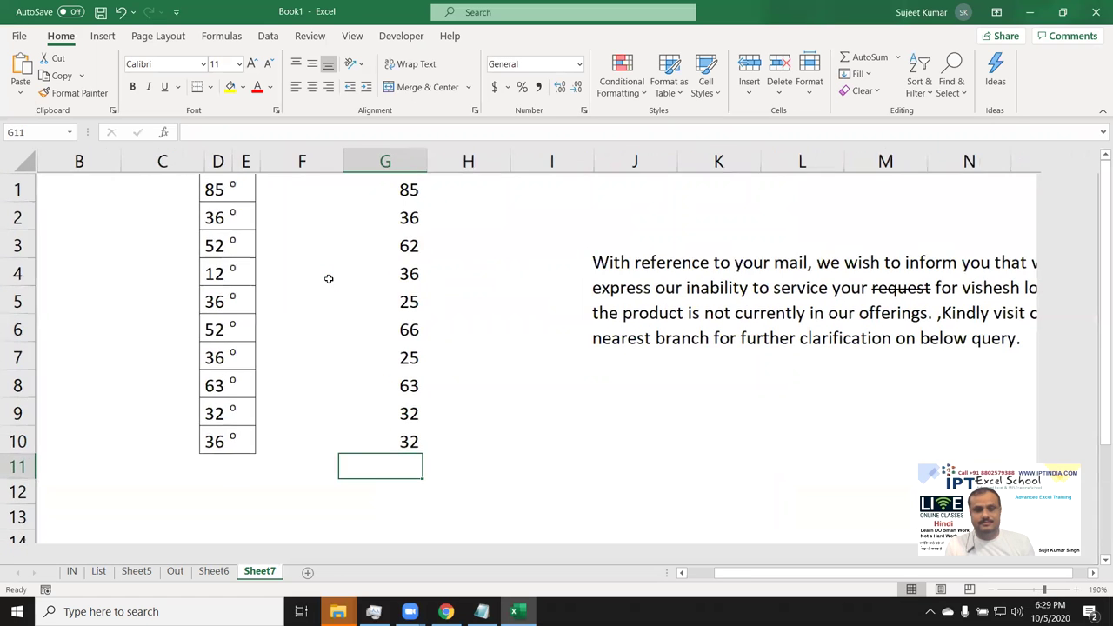
{"action": "scroll", "coordinate": [327, 278], "scroll_direction": "up", "scroll_amount": 3, "text": "ctrl"}
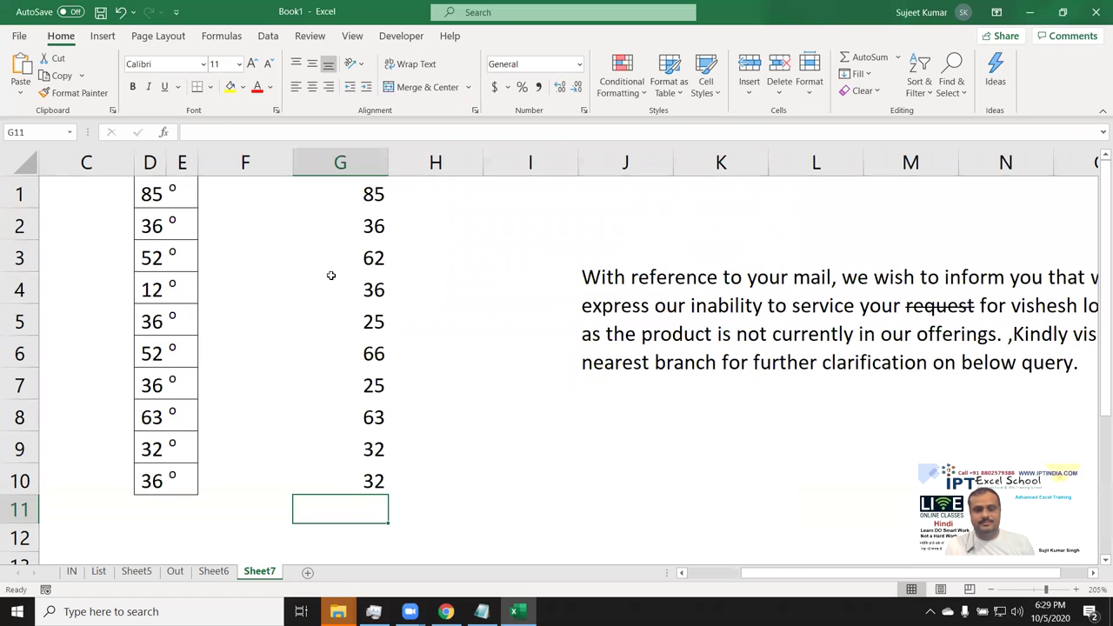
{"action": "left_click", "coordinate": [372, 484]}
{"action": "left_click", "coordinate": [366, 291]}
{"action": "right_click", "coordinate": [368, 298]}
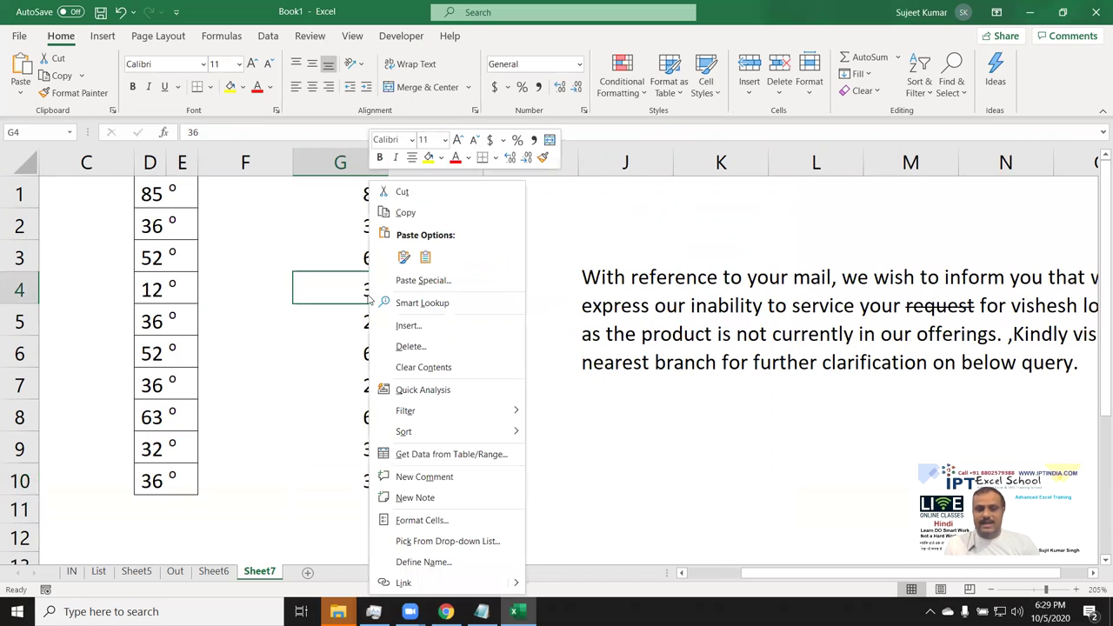
{"action": "left_click", "coordinate": [433, 520]}
{"action": "left_click", "coordinate": [292, 422]}
{"action": "left_click", "coordinate": [539, 580]}
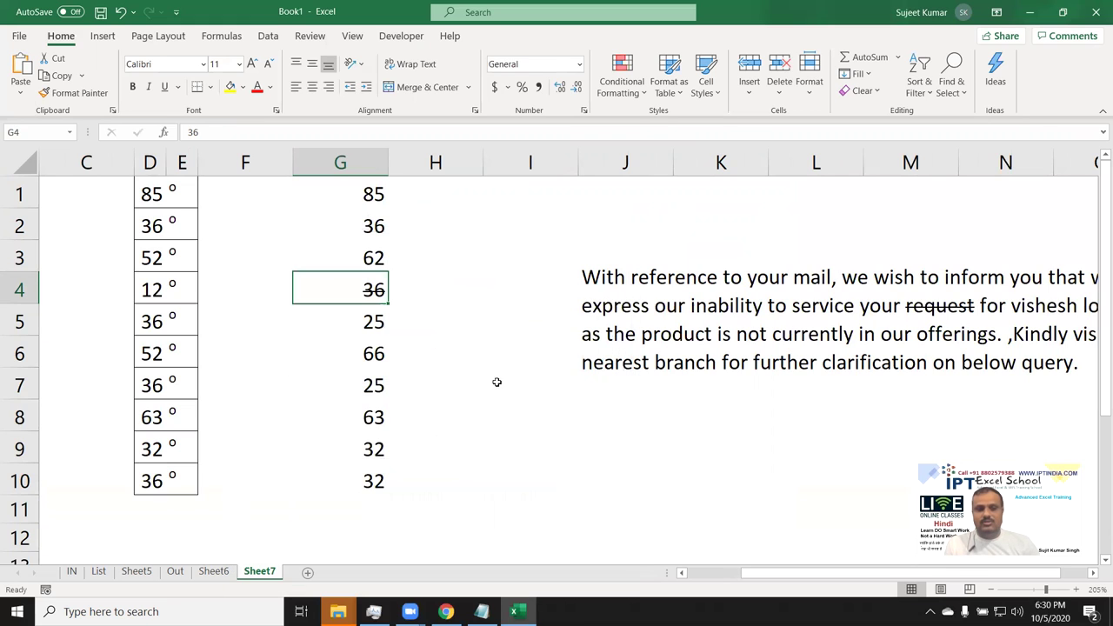
{"action": "left_click", "coordinate": [497, 381]}
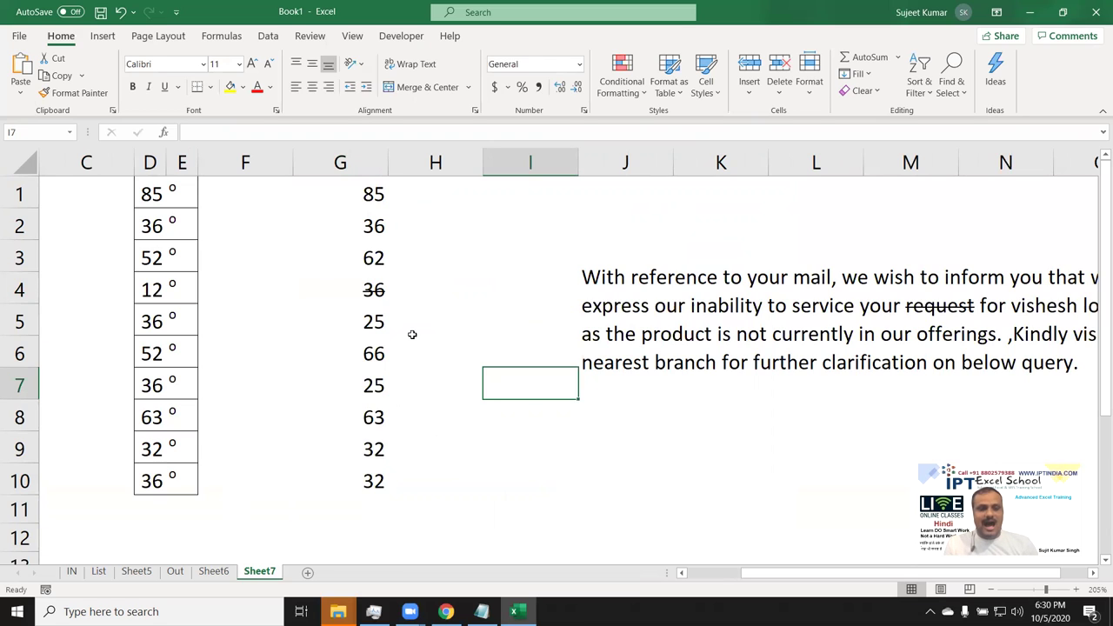
{"action": "key", "text": "ctrl+z"}
{"action": "left_click", "coordinate": [469, 259]}
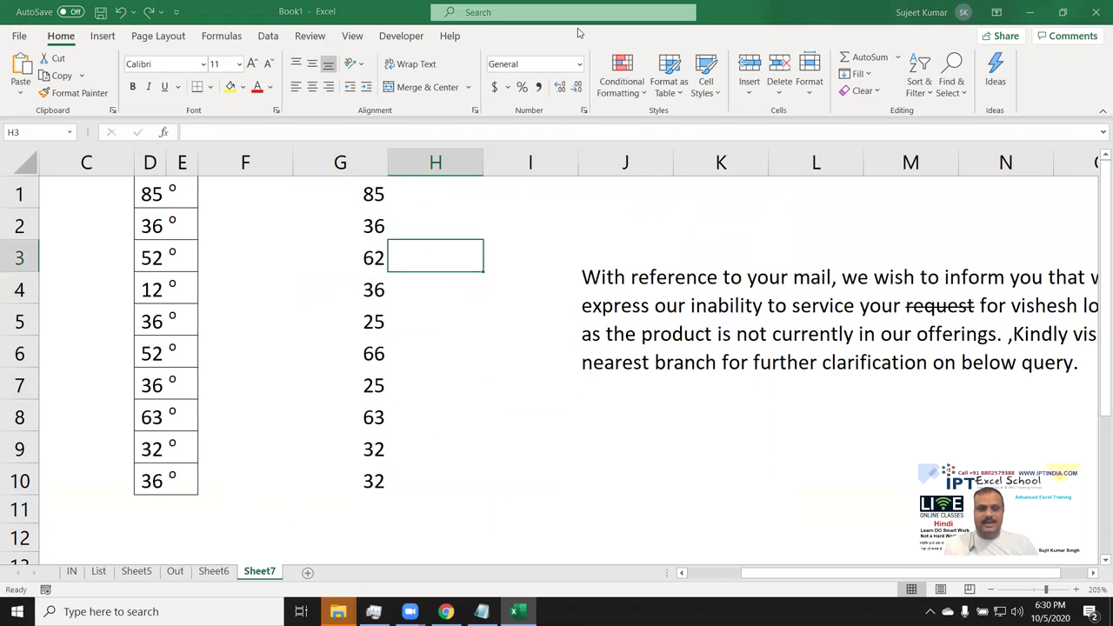
Step: Sketch X marks over the 36 in G2 and 25 in G5, then remove them and exit drawing
{"action": "left_click_drag", "start_coordinate": [345, 217], "coordinate": [396, 240]}
{"action": "left_click_drag", "start_coordinate": [341, 259], "coordinate": [389, 218]}
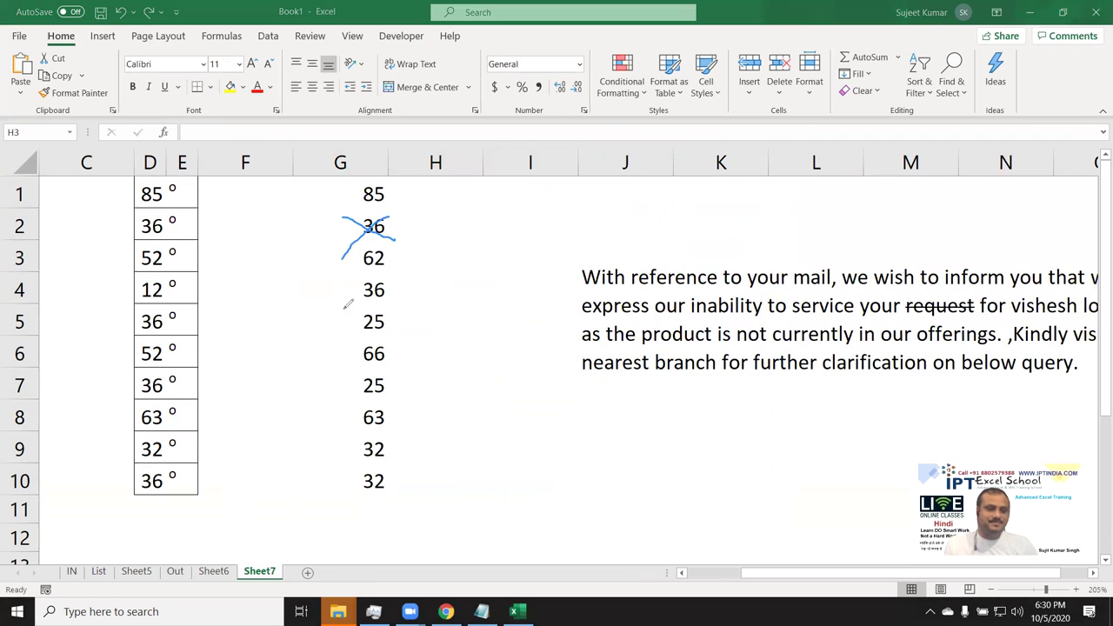
{"action": "mouse_move", "coordinate": [345, 319]}
{"action": "left_mouse_down"}
{"action": "mouse_move", "coordinate": [387, 339]}
{"action": "mouse_move", "coordinate": [384, 314]}
{"action": "left_mouse_up"}
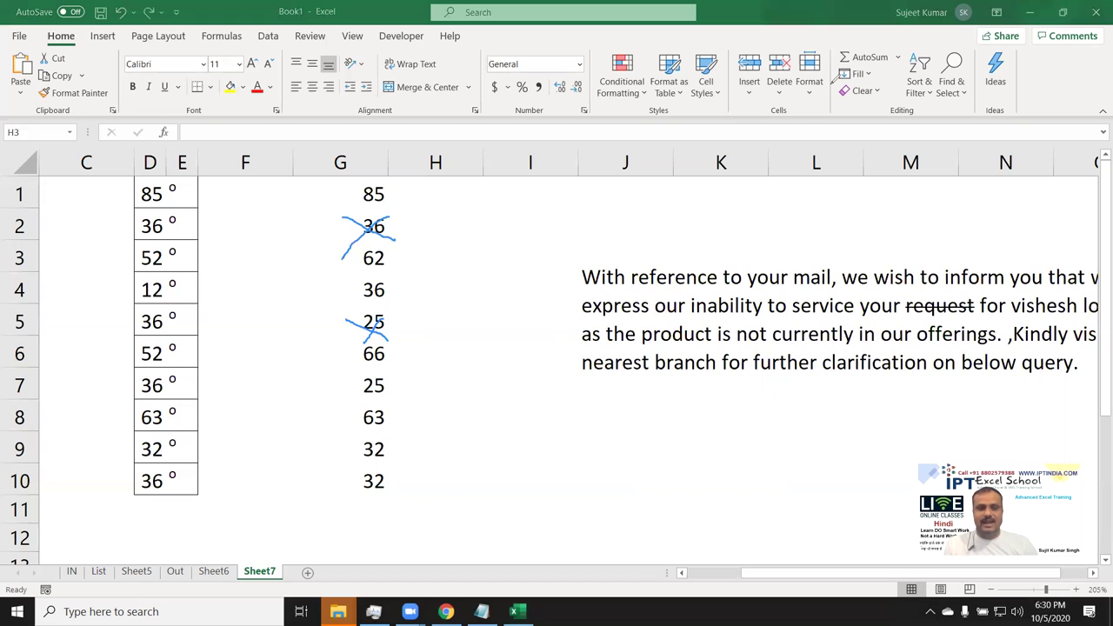
{"action": "key", "text": "e"}
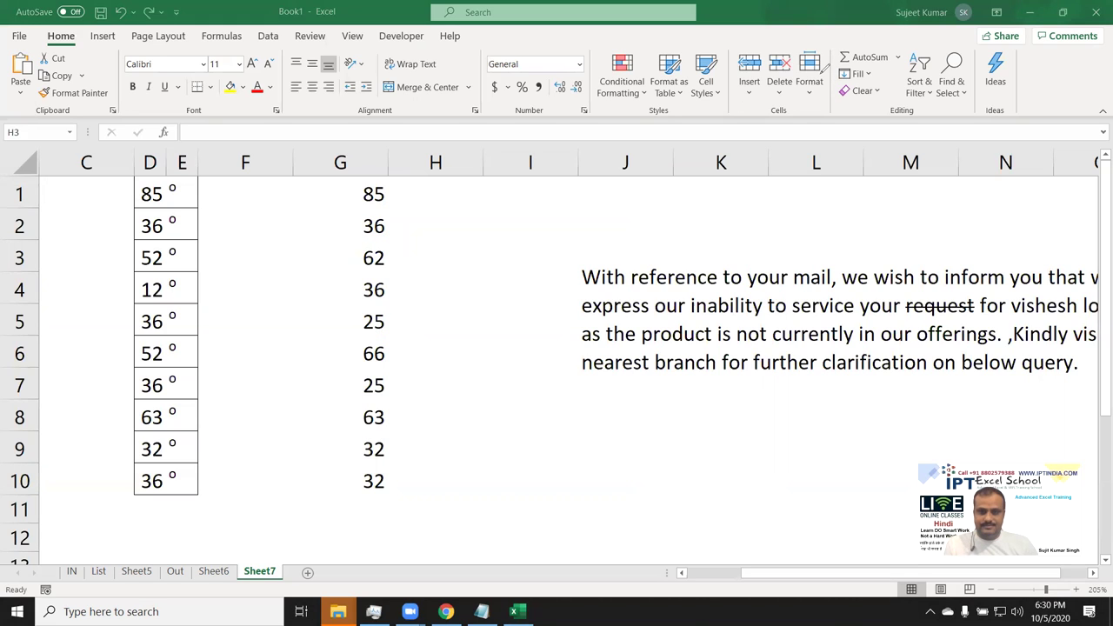
{"action": "key", "text": "Escape"}
Step: Adjust column G's width so its numbers fit
{"action": "double_click", "coordinate": [388, 162]}
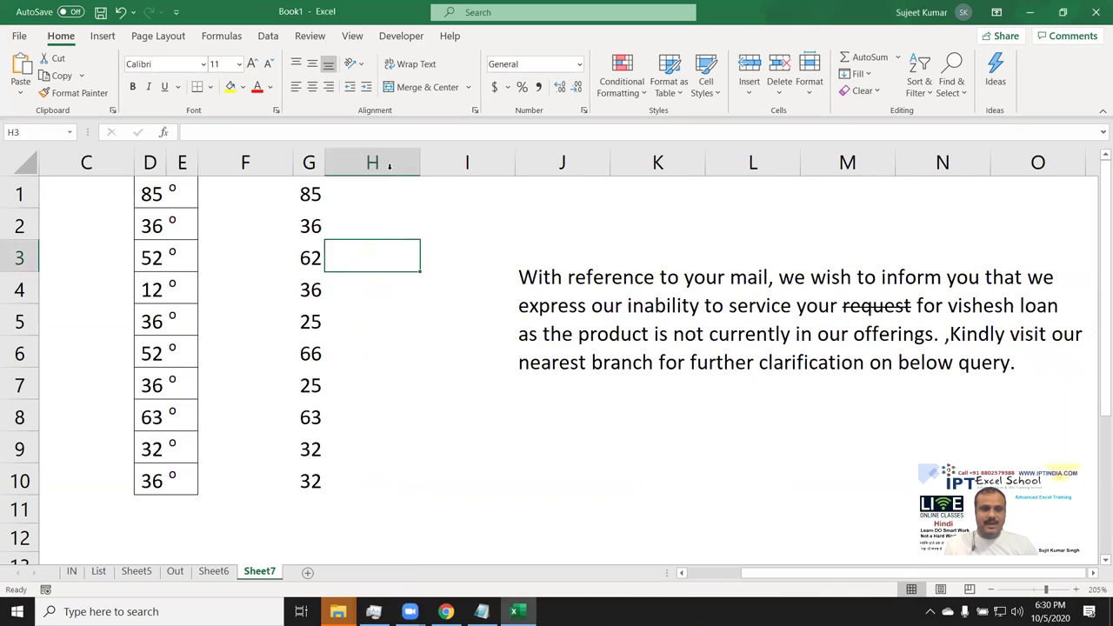
{"action": "left_click", "coordinate": [389, 165]}
{"action": "left_click_drag", "start_coordinate": [327, 166], "coordinate": [335, 166]}
Step: Cross out cell G2 with a red diagonal X border from Format Cells
{"action": "left_click_drag", "start_coordinate": [319, 225], "coordinate": [319, 353]}
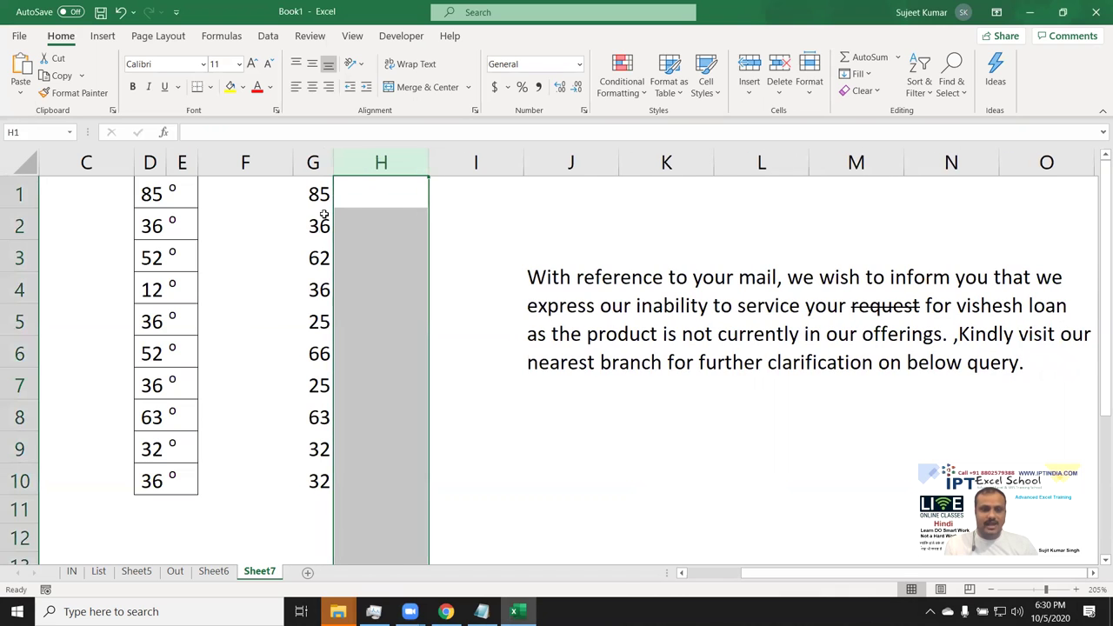
{"action": "left_click", "coordinate": [319, 225]}
{"action": "right_click", "coordinate": [319, 225]}
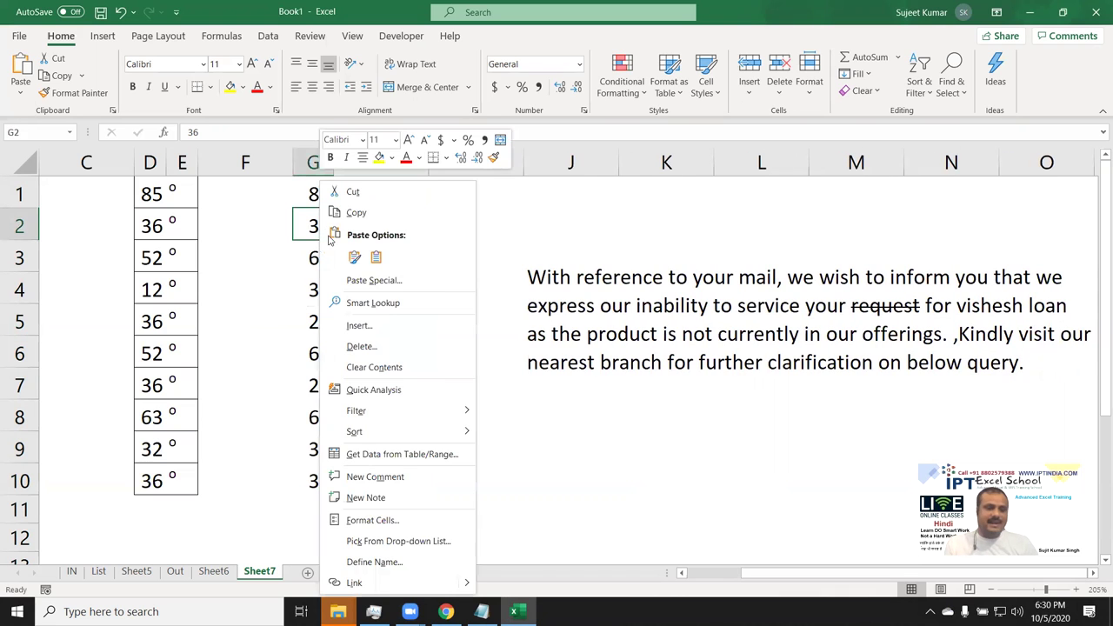
{"action": "left_click", "coordinate": [373, 520]}
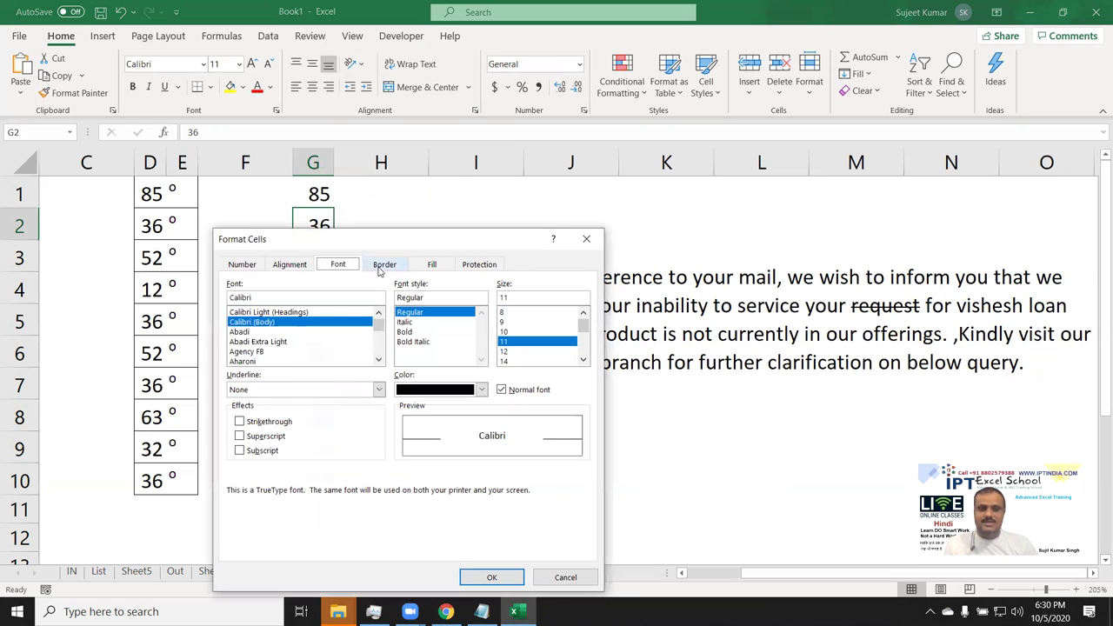
{"action": "left_click", "coordinate": [384, 265]}
{"action": "left_click_drag", "start_coordinate": [421, 244], "coordinate": [624, 118]}
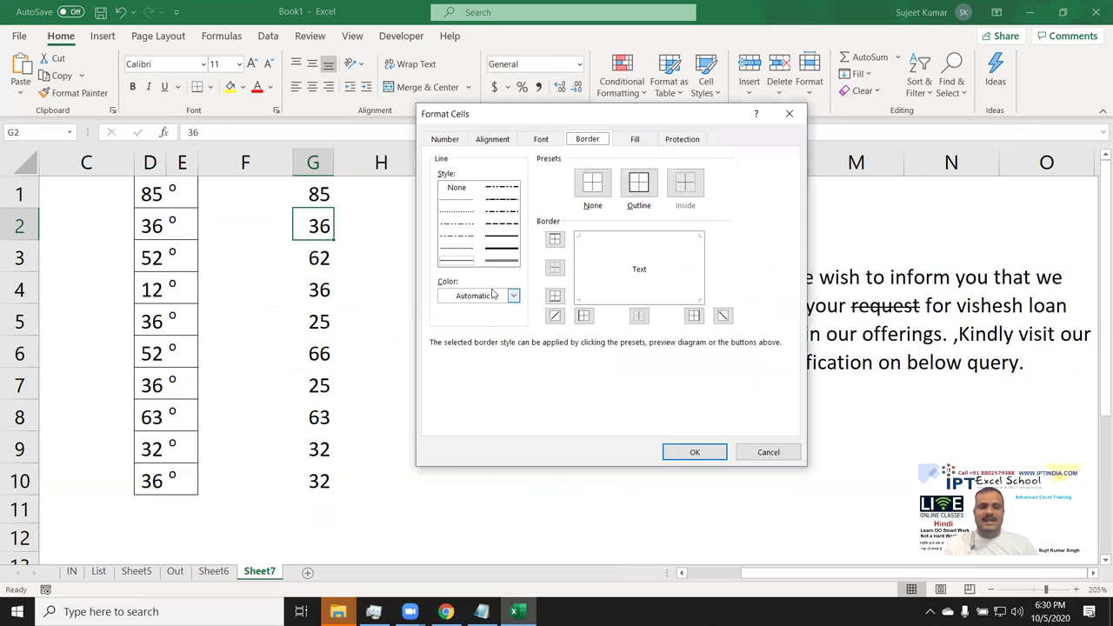
{"action": "left_click", "coordinate": [513, 296]}
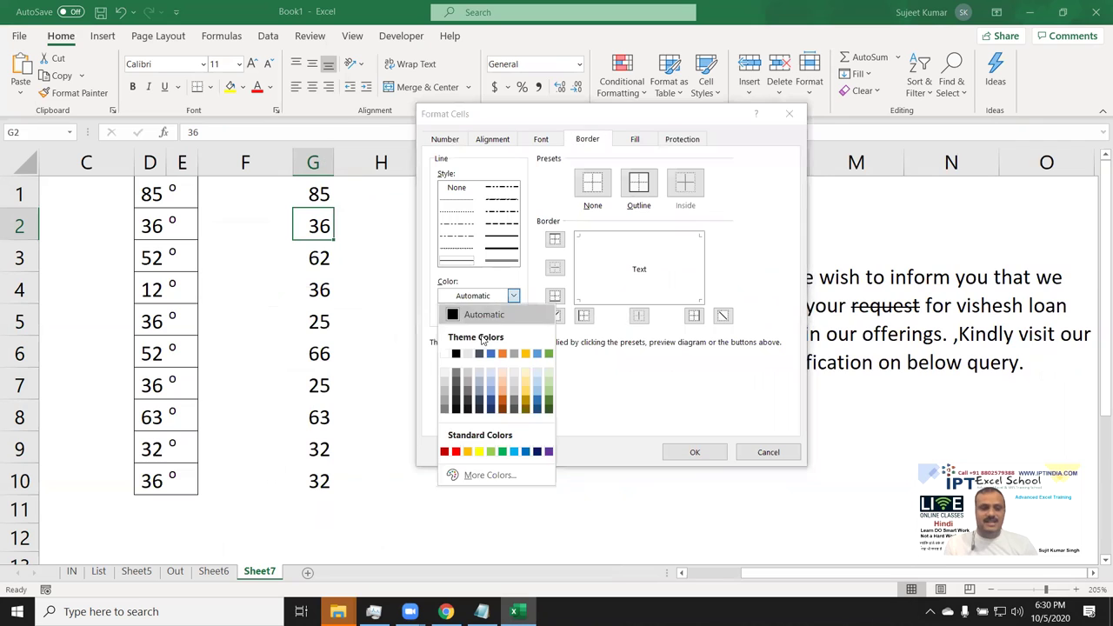
{"action": "left_click", "coordinate": [456, 452]}
{"action": "left_click", "coordinate": [509, 246]}
{"action": "left_click", "coordinate": [554, 317]}
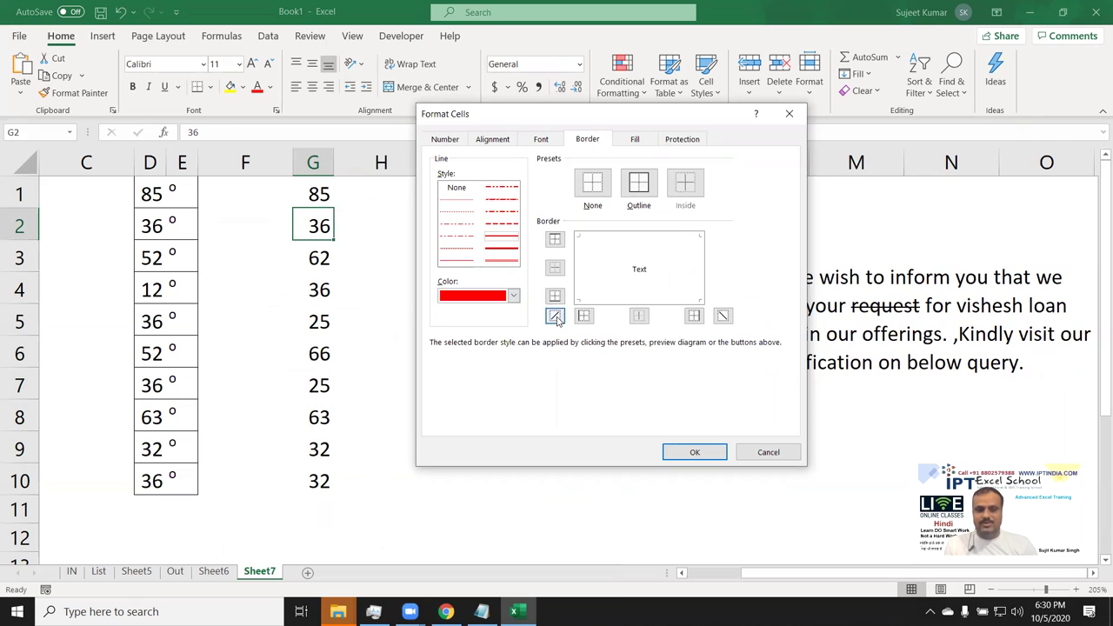
{"action": "left_click", "coordinate": [722, 316]}
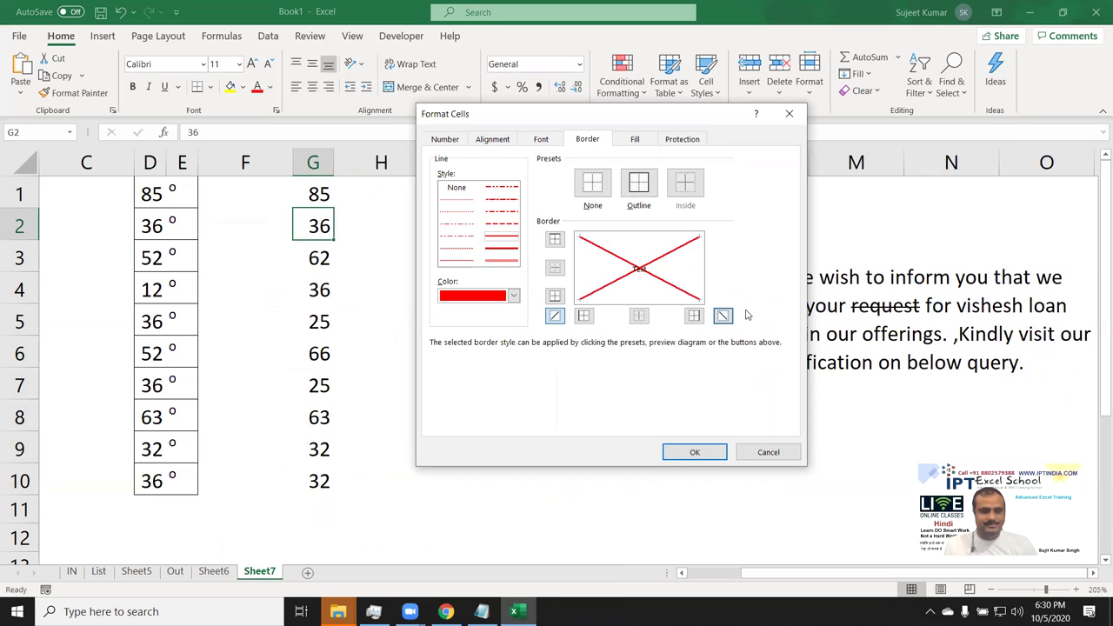
{"action": "left_click", "coordinate": [695, 452]}
{"action": "left_click", "coordinate": [449, 407]}
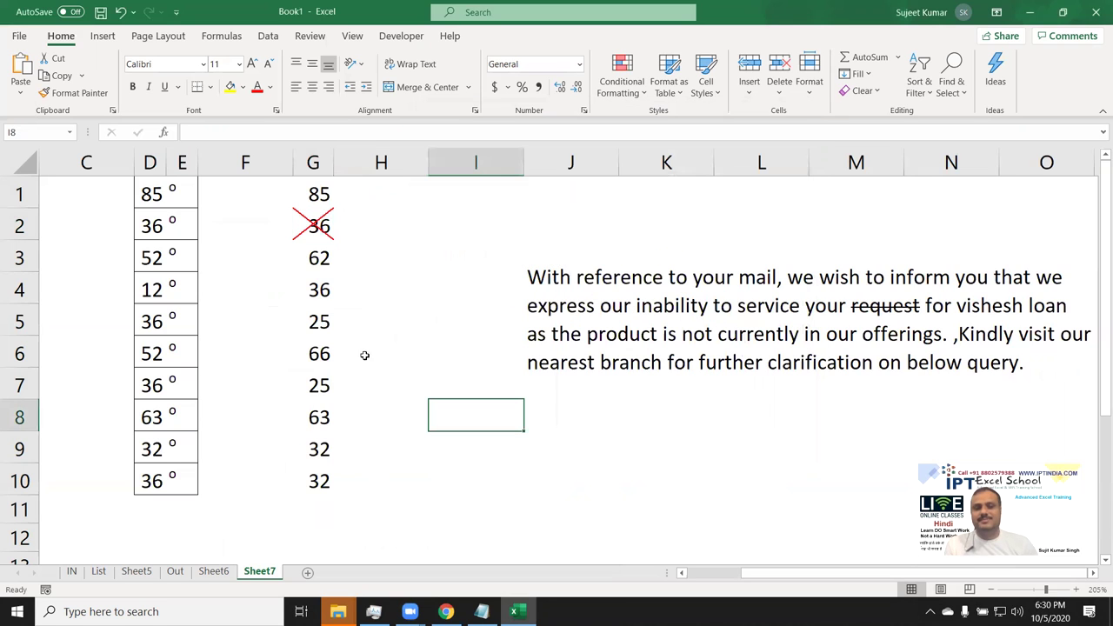
Step: Repeat the red X border on G5, G7 and G9 with F4
{"action": "left_click", "coordinate": [319, 321]}
{"action": "key", "text": "F4"}
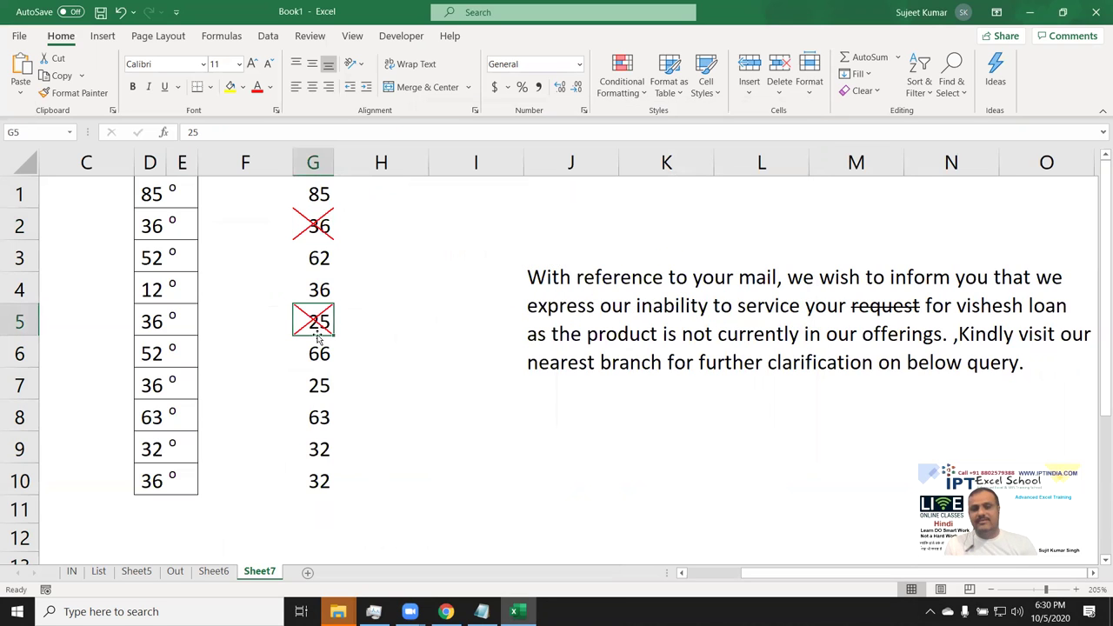
{"action": "left_click", "coordinate": [314, 392]}
{"action": "key", "text": "F4"}
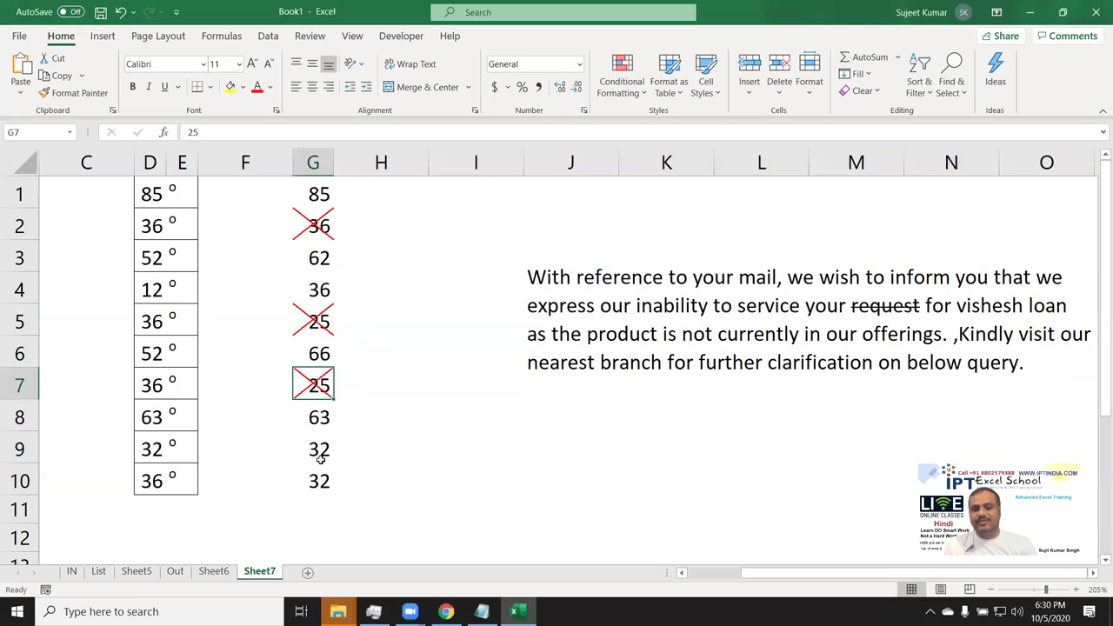
{"action": "left_click", "coordinate": [318, 458]}
{"action": "key", "text": "F4"}
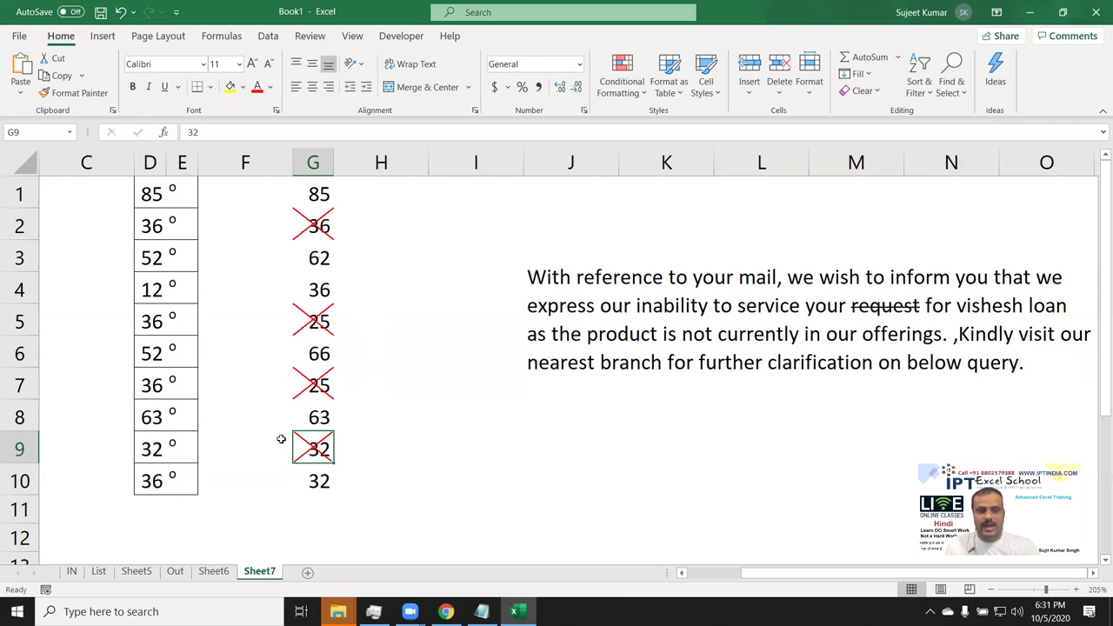
Step: Type the note F4 into cell H10
{"action": "left_click", "coordinate": [403, 468]}
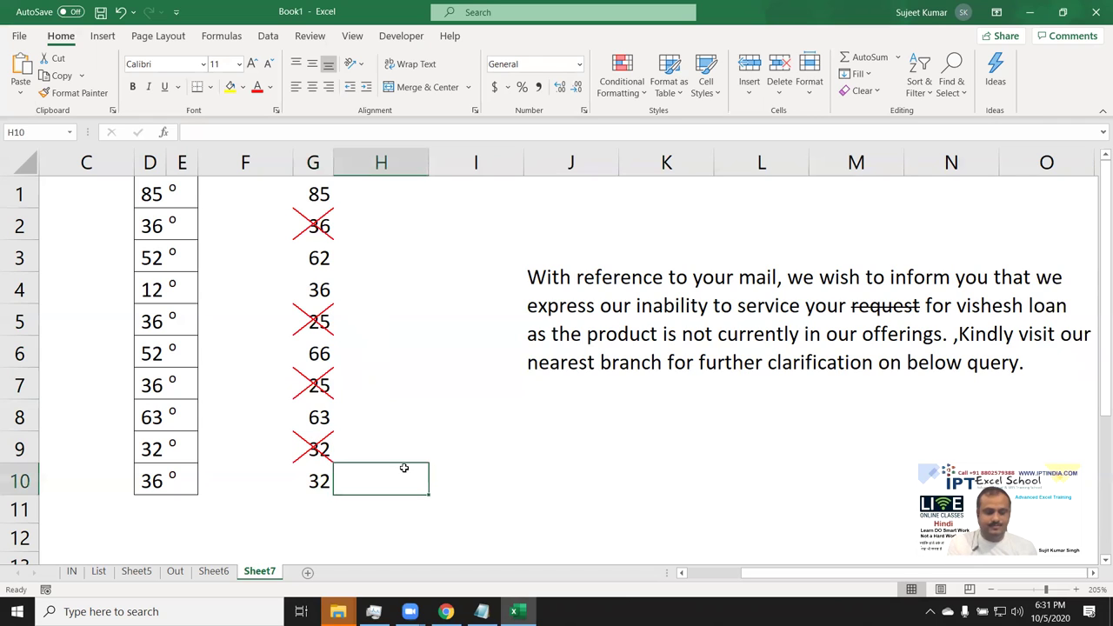
{"action": "type", "text": "F4"}
{"action": "key", "text": "Return"}
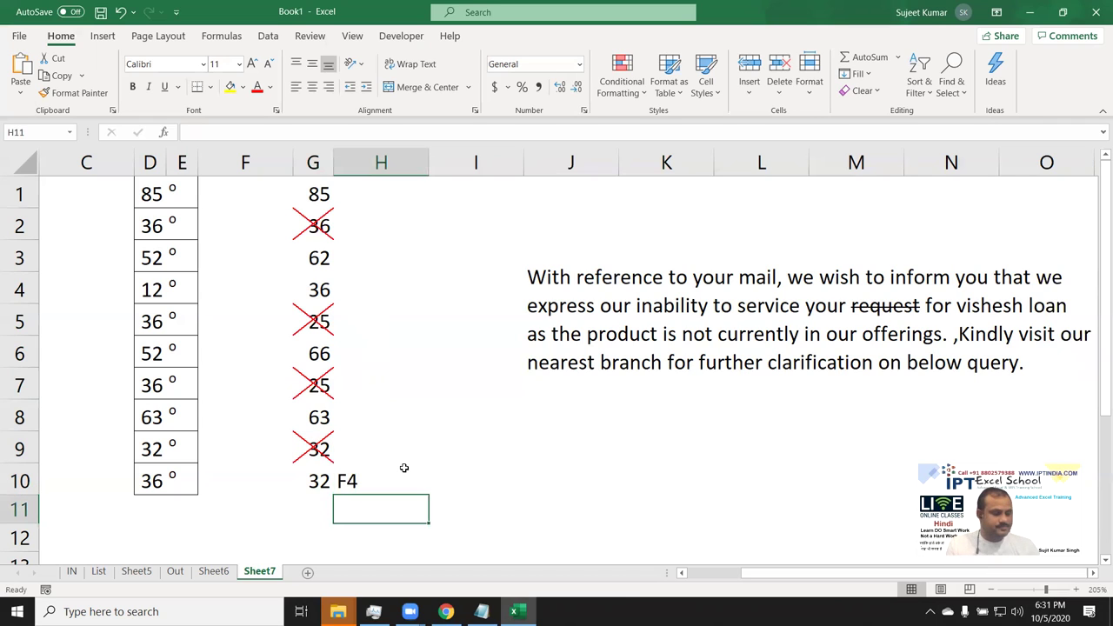
Step: Clear the stray F4 from H10 and give G6 thick green left and rising-diagonal borders
{"action": "left_click_drag", "start_coordinate": [392, 460], "coordinate": [388, 472]}
{"action": "key", "text": "Delete"}
{"action": "left_click", "coordinate": [327, 348]}
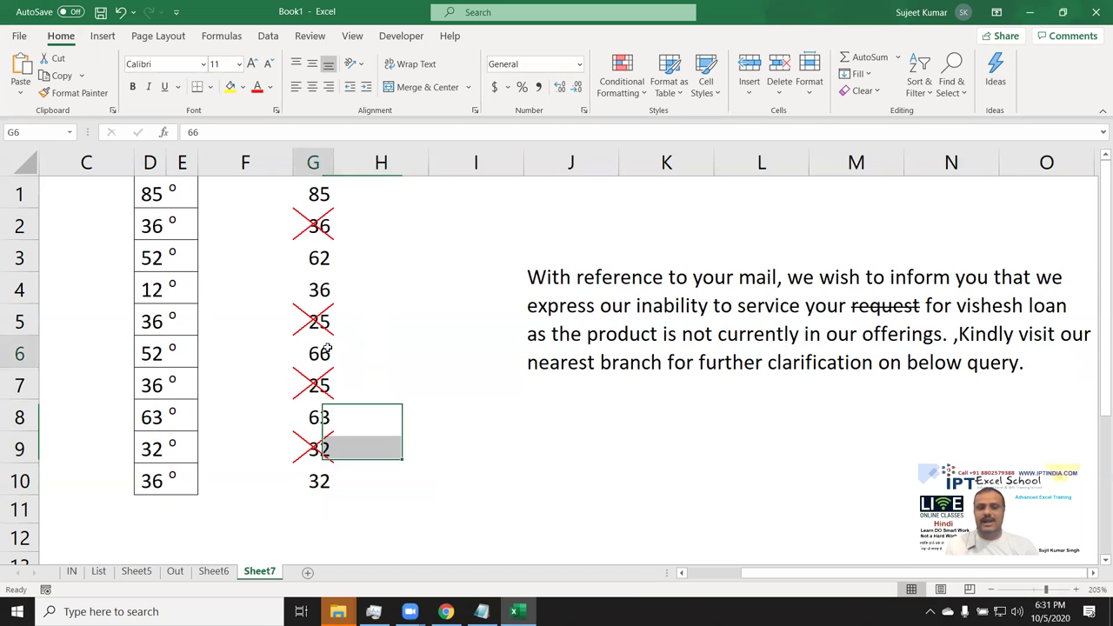
{"action": "right_click", "coordinate": [327, 351]}
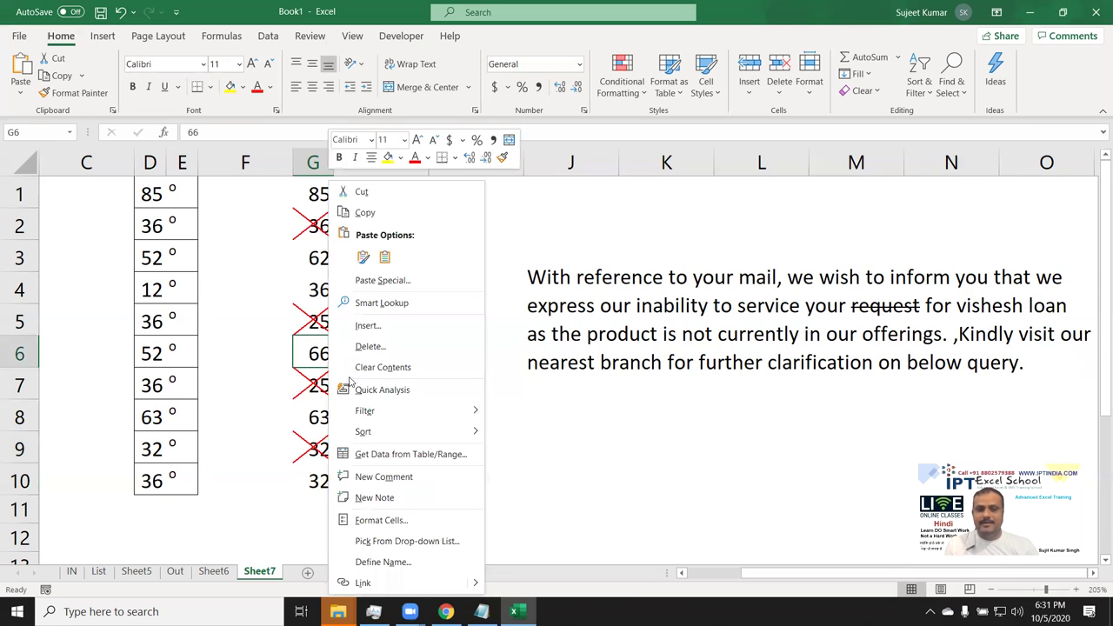
{"action": "left_click", "coordinate": [404, 520]}
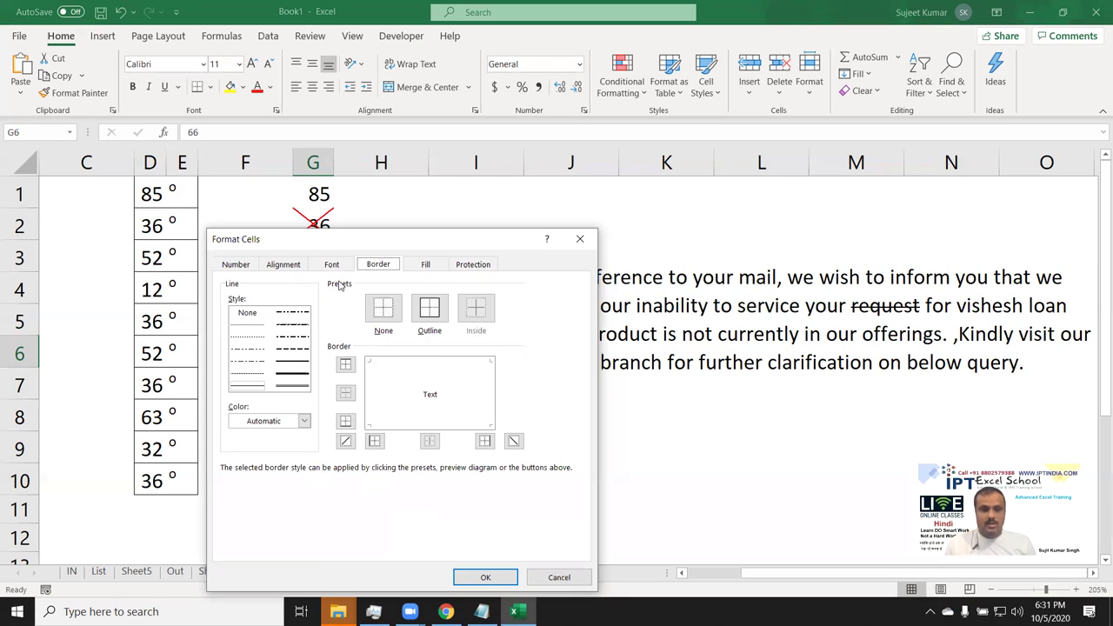
{"action": "left_click", "coordinate": [261, 419]}
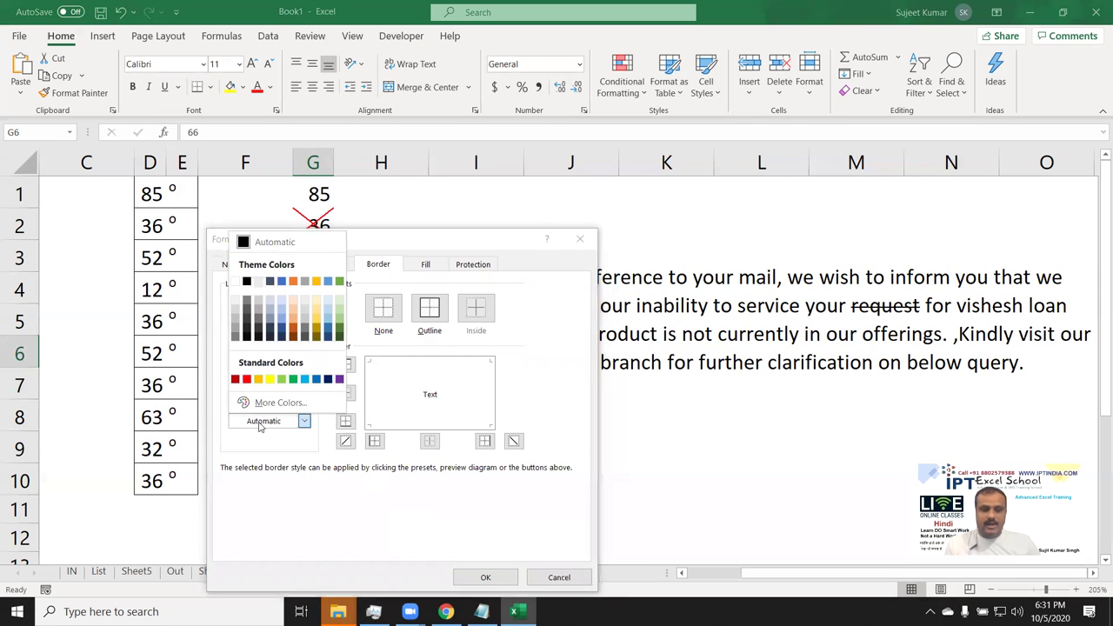
{"action": "left_click", "coordinate": [282, 374]}
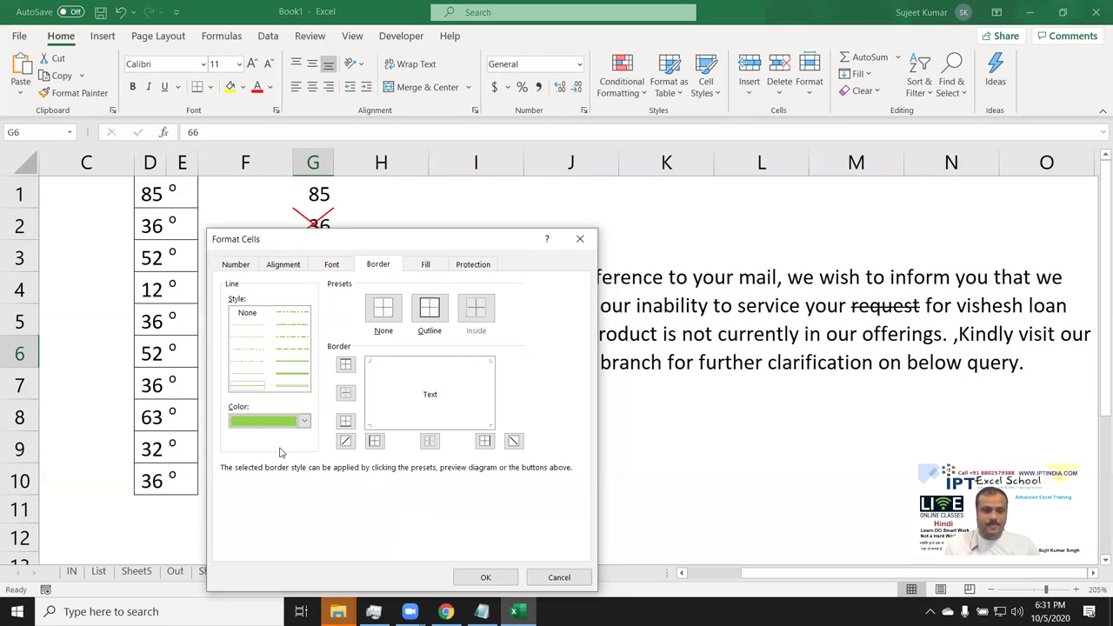
{"action": "left_click", "coordinate": [292, 373]}
{"action": "left_click", "coordinate": [375, 441]}
{"action": "left_click", "coordinate": [345, 441]}
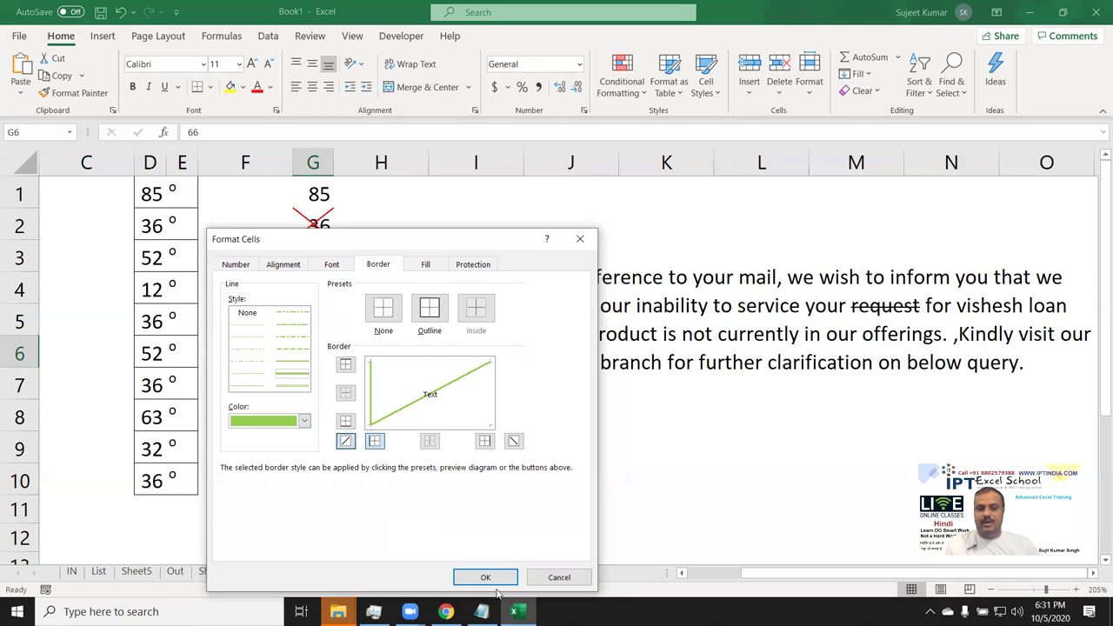
{"action": "left_click", "coordinate": [497, 579]}
Step: Repeat the green border on G10 with F4, then review G6 and G10
{"action": "left_click", "coordinate": [398, 435]}
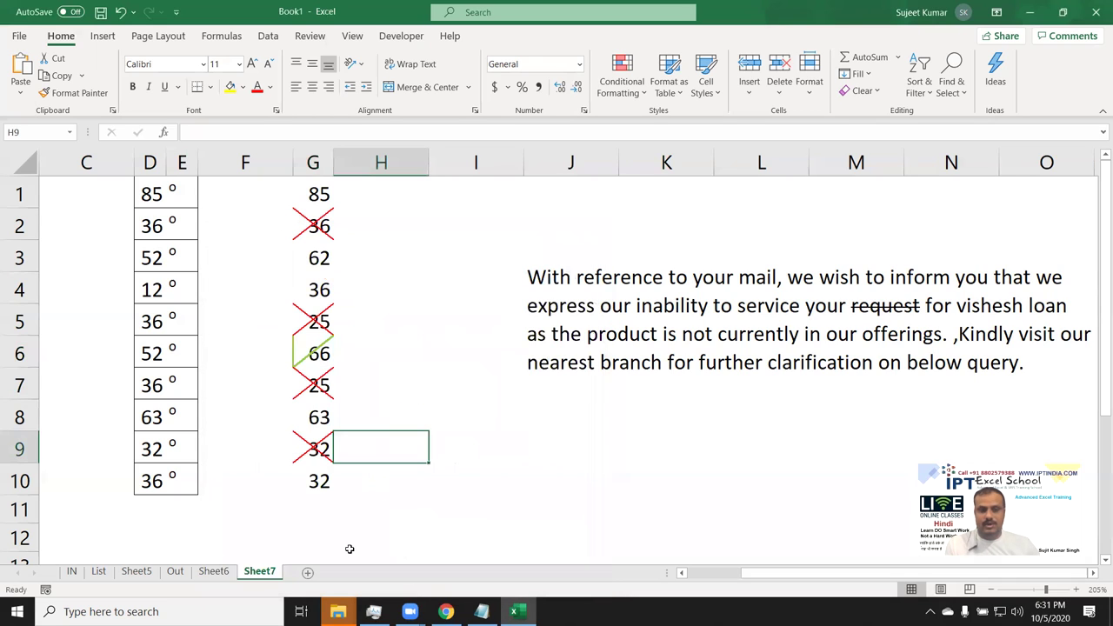
{"action": "left_click", "coordinate": [318, 487]}
{"action": "key", "text": "F4"}
{"action": "left_click", "coordinate": [368, 481]}
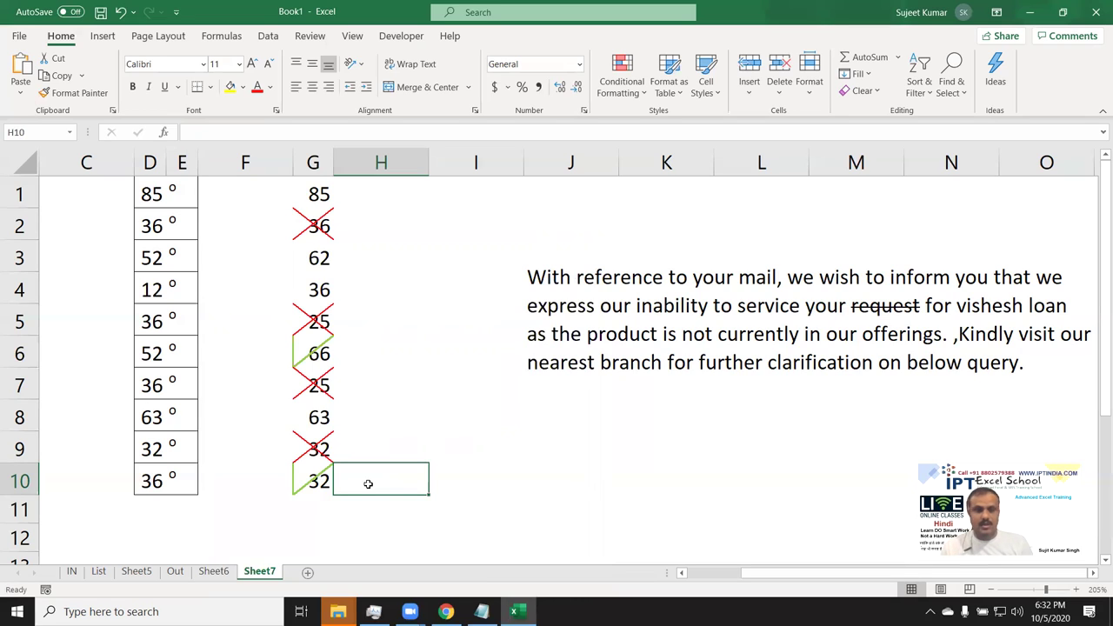
{"action": "left_click", "coordinate": [323, 479]}
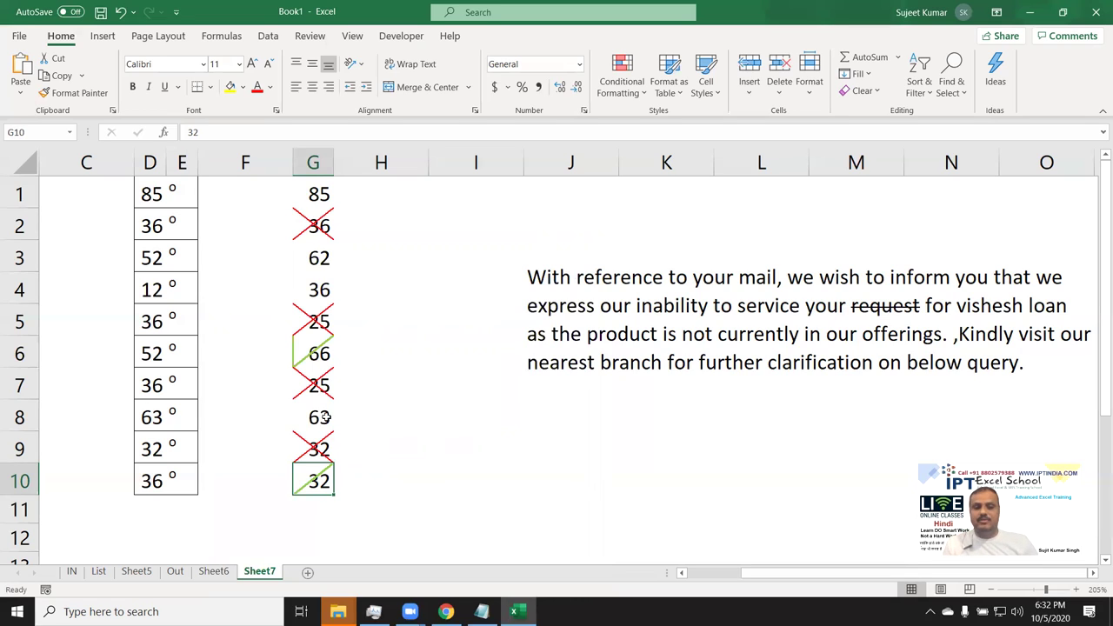
{"action": "left_click", "coordinate": [311, 355]}
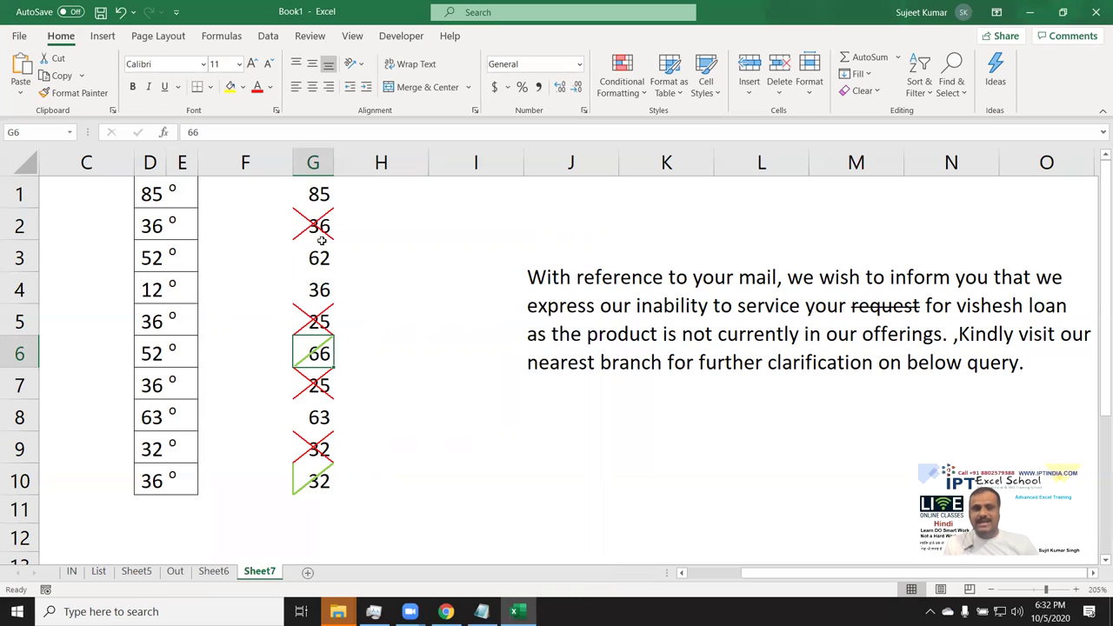
{"action": "left_click_drag", "start_coordinate": [320, 228], "coordinate": [307, 375]}
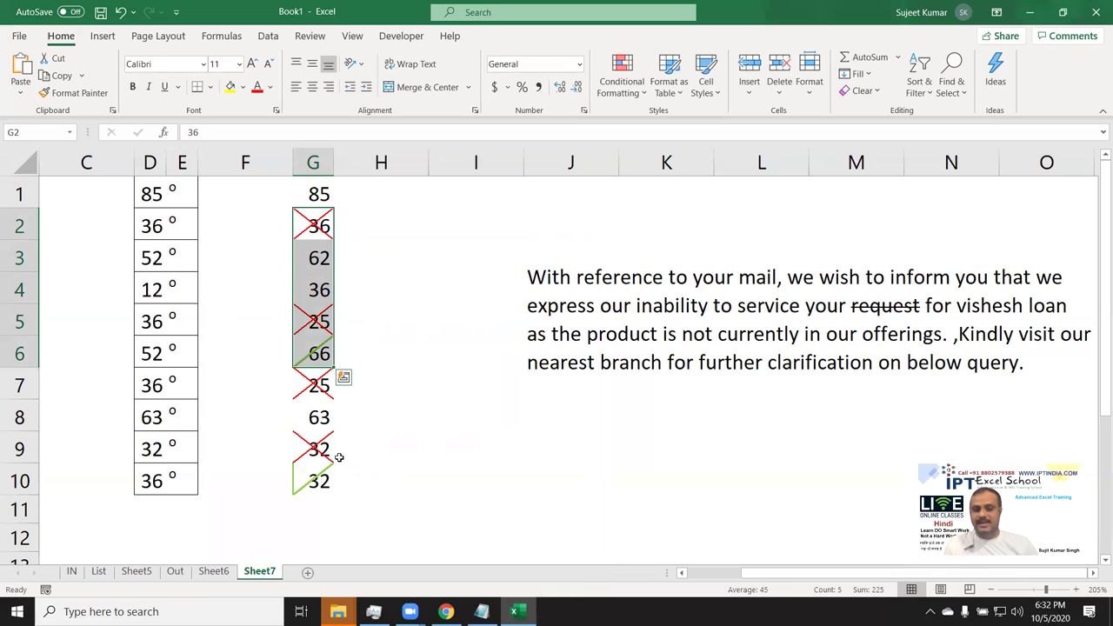
{"action": "mouse_move", "coordinate": [320, 476]}
{"action": "left_mouse_down"}
{"action": "mouse_move", "coordinate": [306, 350]}
{"action": "mouse_move", "coordinate": [319, 193]}
{"action": "left_mouse_up"}
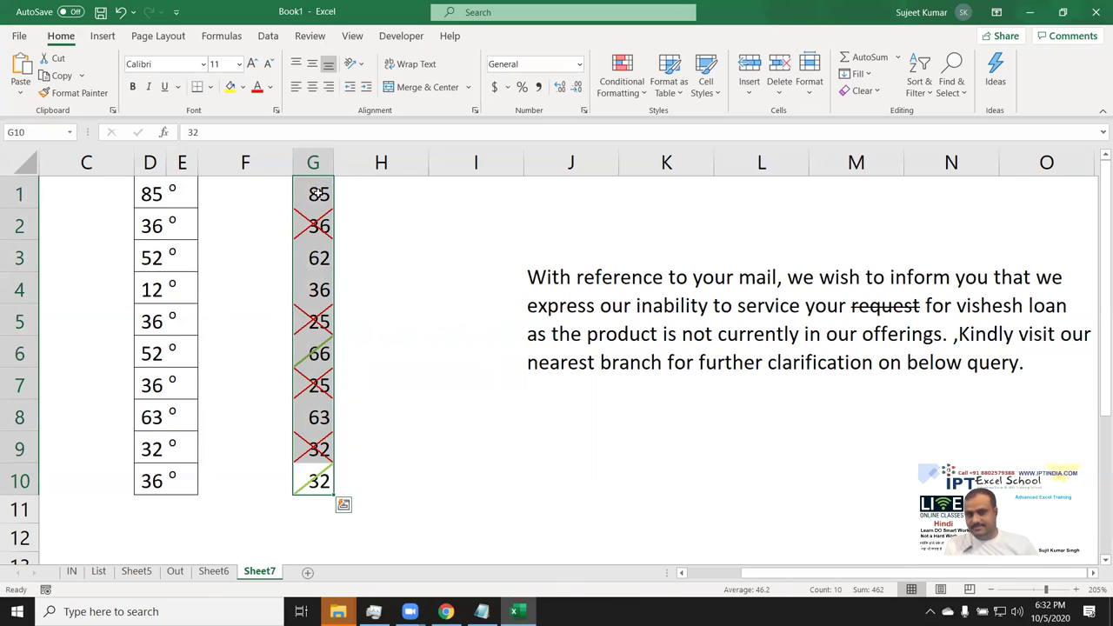
{"action": "left_click", "coordinate": [344, 196]}
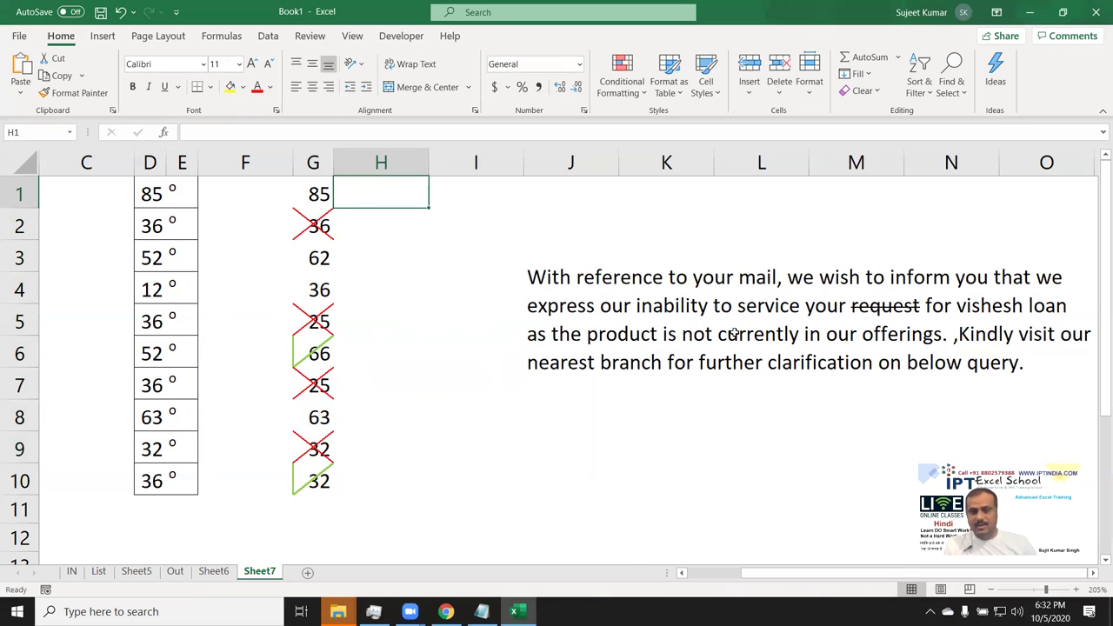
Step: Enter P in H1 and set H1:H10 to Wingdings 2 so it shows a tick
{"action": "type", "text": "P"}
{"action": "key", "text": "Return"}
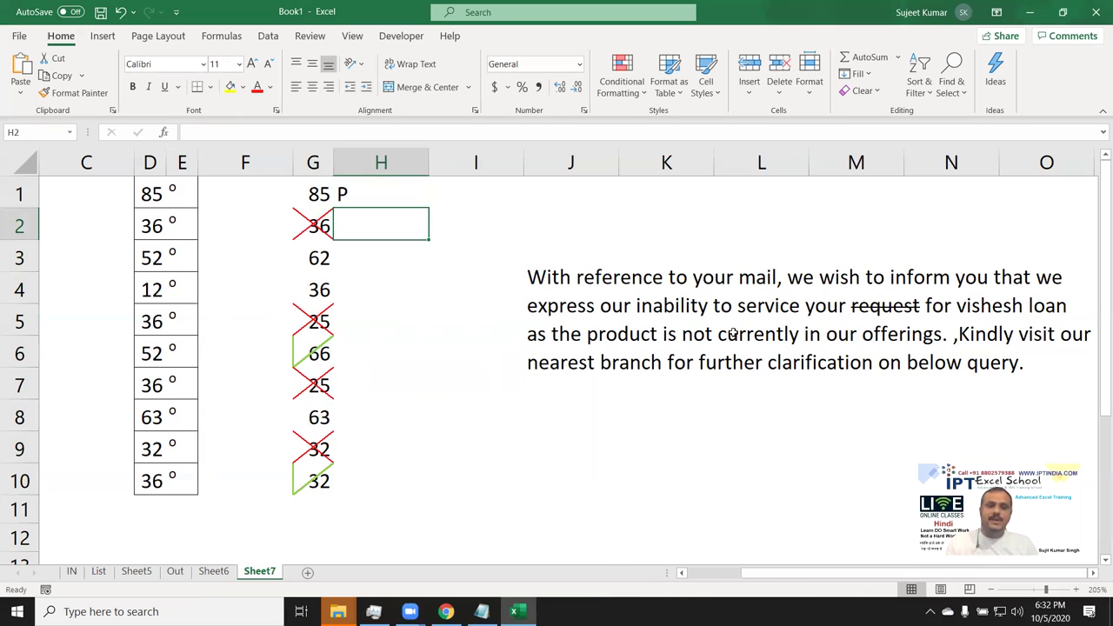
{"action": "mouse_move", "coordinate": [386, 187]}
{"action": "left_mouse_down"}
{"action": "mouse_move", "coordinate": [385, 212]}
{"action": "mouse_move", "coordinate": [342, 207]}
{"action": "mouse_move", "coordinate": [352, 480]}
{"action": "left_mouse_up"}
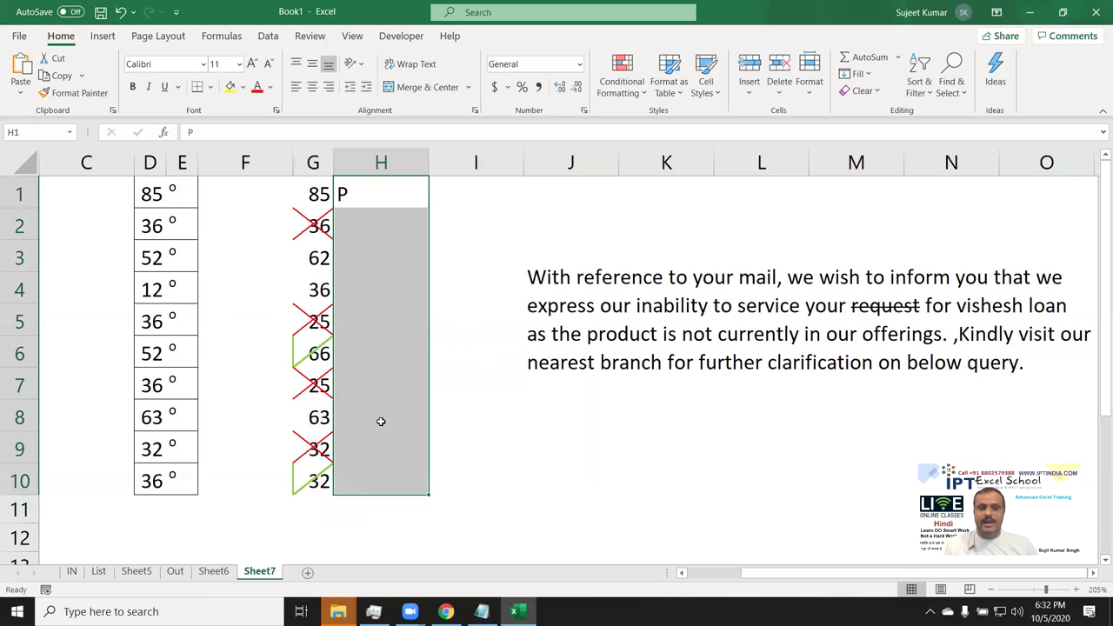
{"action": "right_click", "coordinate": [380, 421]}
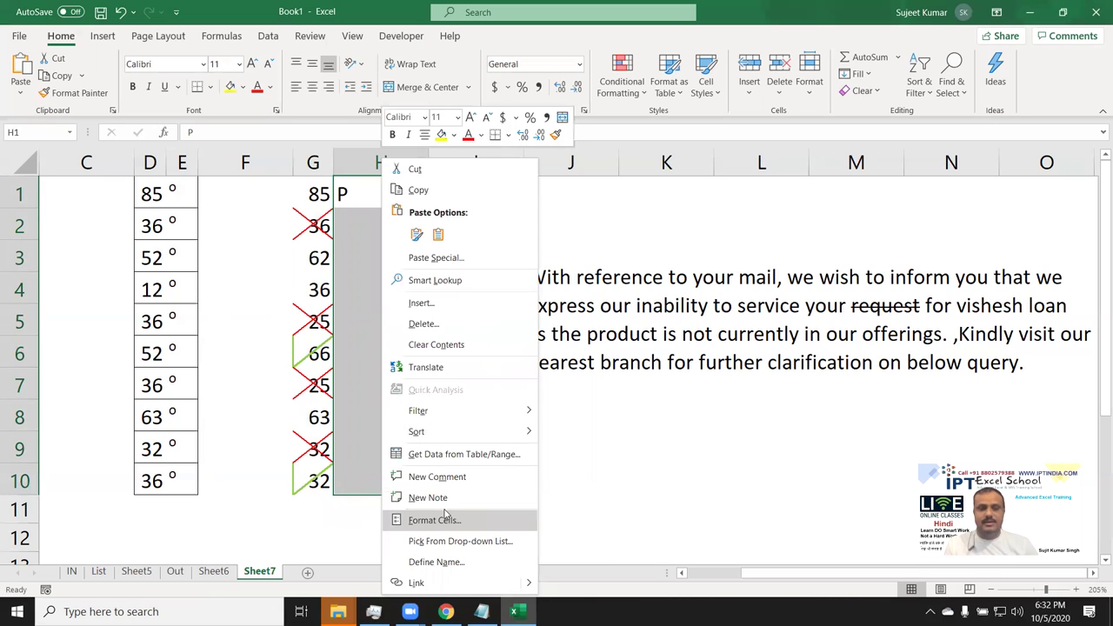
{"action": "key", "text": "Escape"}
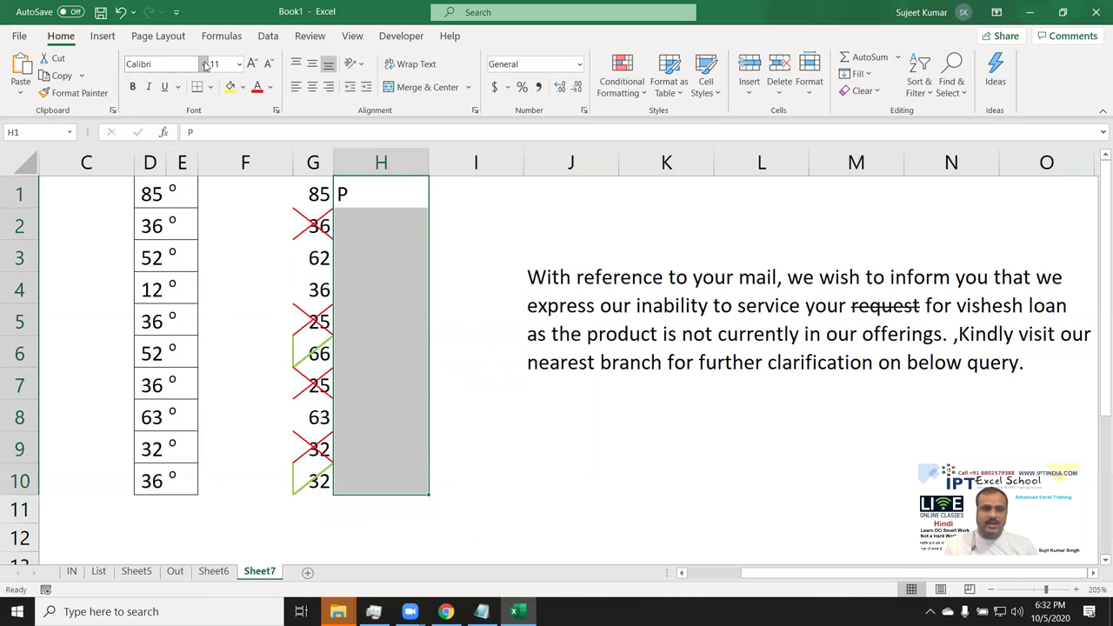
{"action": "left_click", "coordinate": [204, 64]}
{"action": "key", "text": "Up"}
{"action": "key", "text": "Up"}
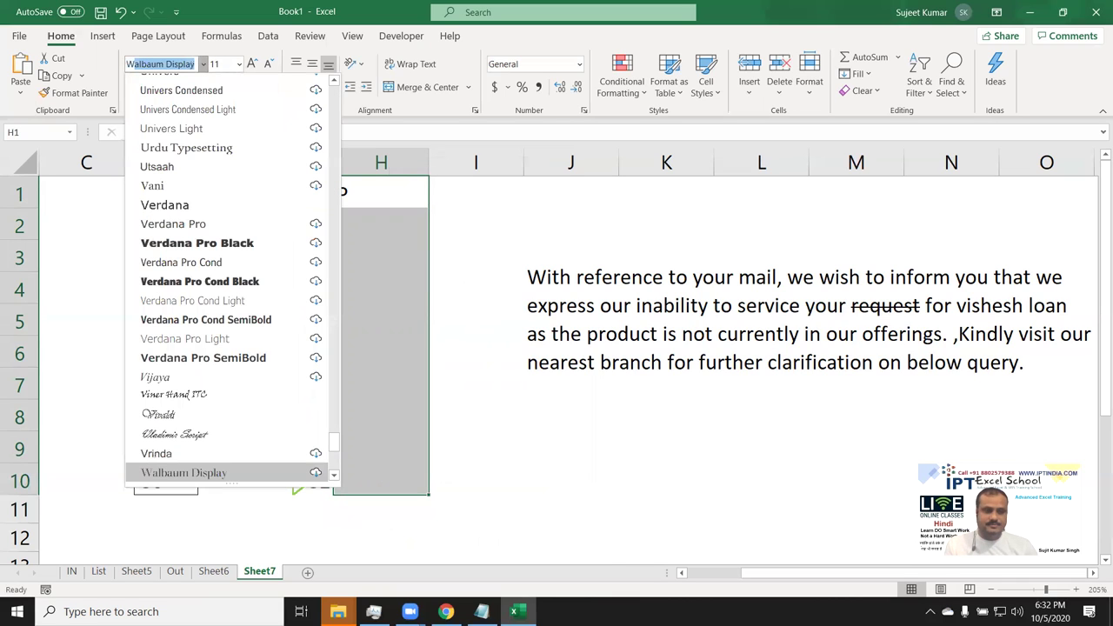
{"action": "key", "text": "Down"}
{"action": "key", "text": "Down"}
{"action": "key", "text": "Down"}
{"action": "key", "text": "Down"}
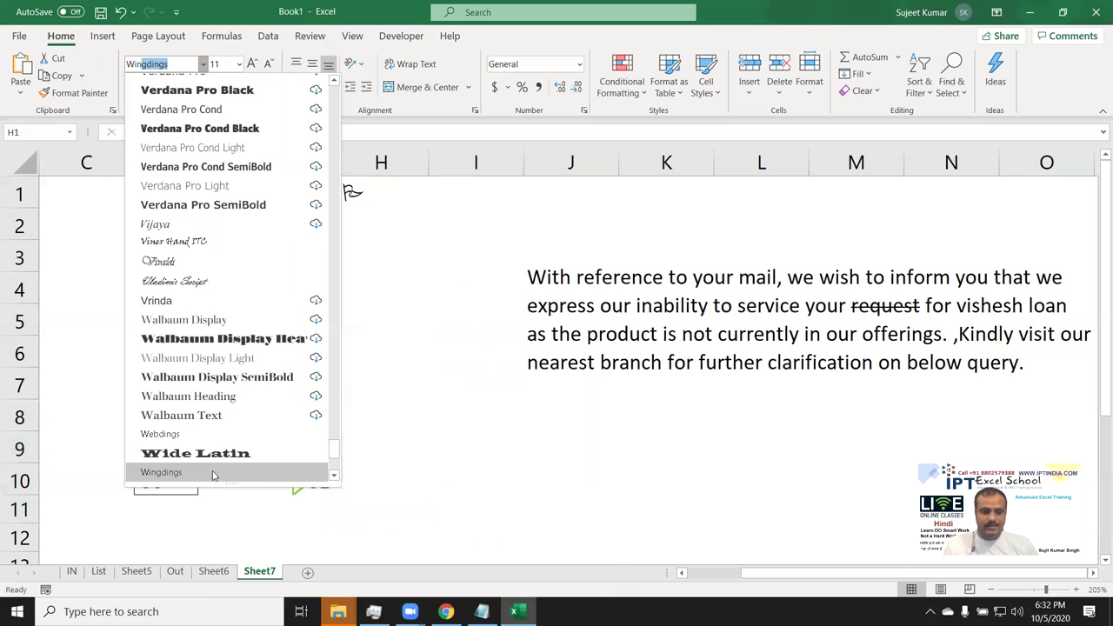
{"action": "scroll", "coordinate": [216, 469], "scroll_direction": "down", "scroll_amount": 1}
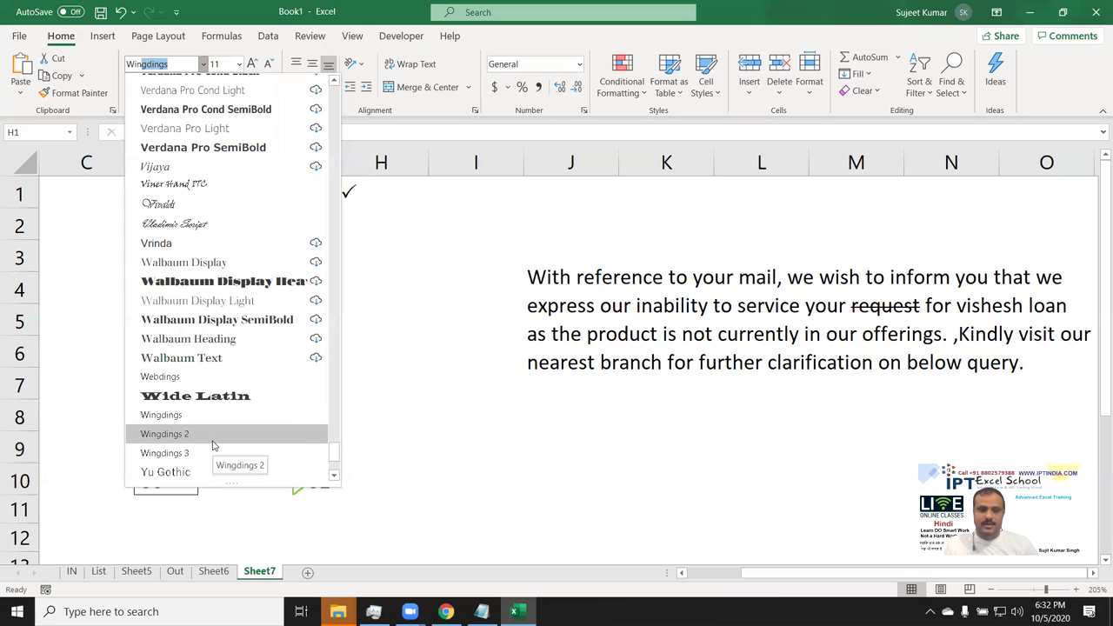
{"action": "left_click", "coordinate": [214, 434]}
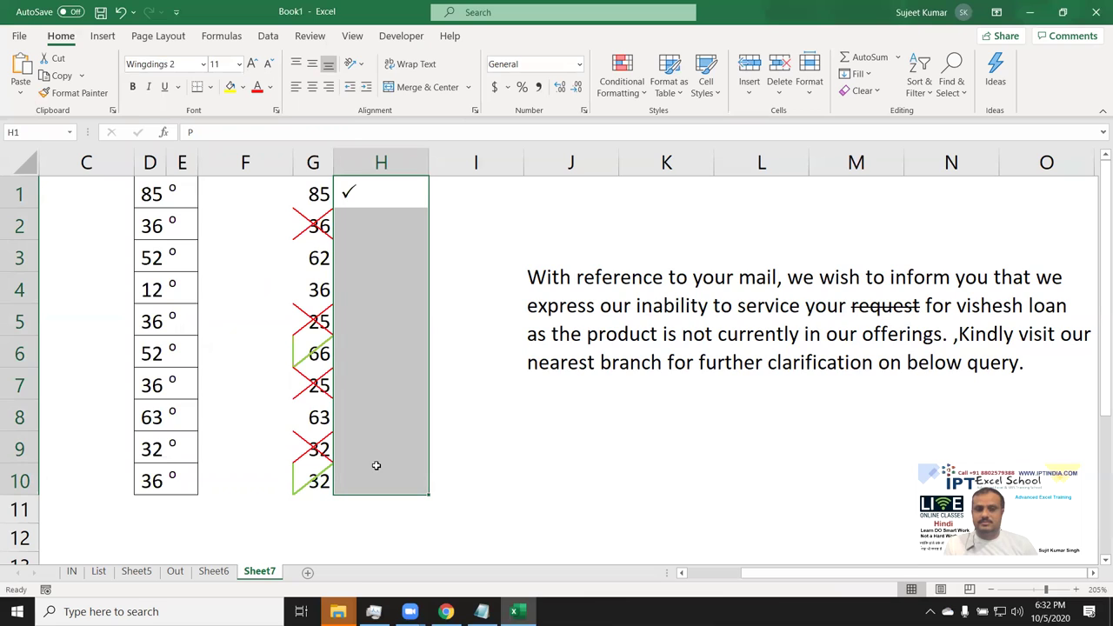
{"action": "left_click", "coordinate": [374, 186]}
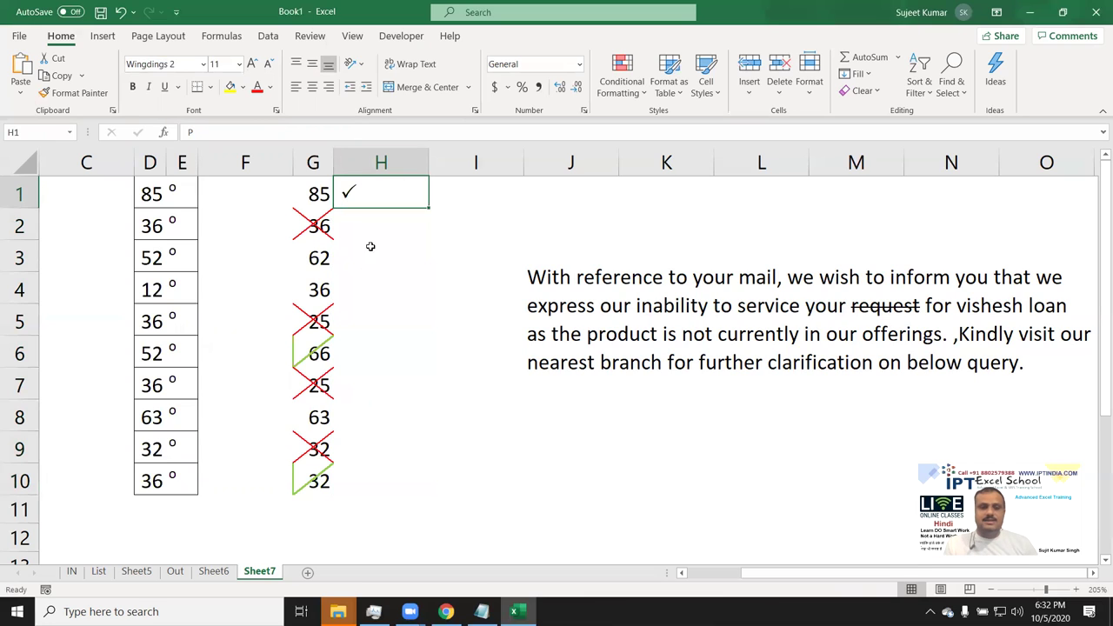
Step: Enter a tick (P) in H2 and crosses (O) in H3, H4 and H5
{"action": "left_click", "coordinate": [361, 224]}
{"action": "type", "text": "p"}
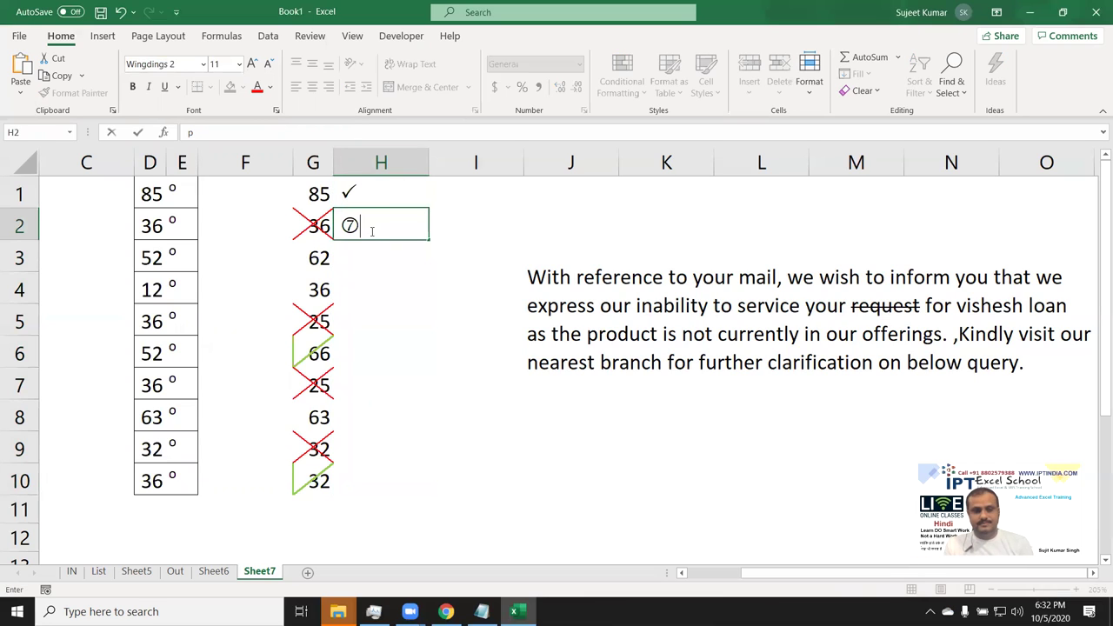
{"action": "key", "text": "BackSpace"}
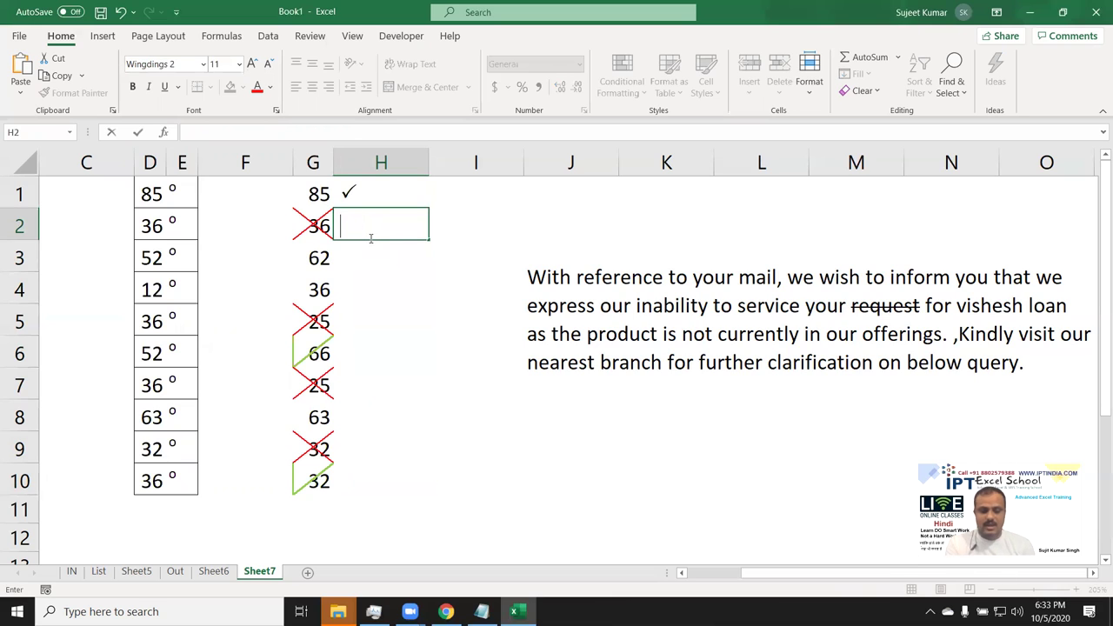
{"action": "type", "text": "P"}
{"action": "left_click", "coordinate": [368, 241]}
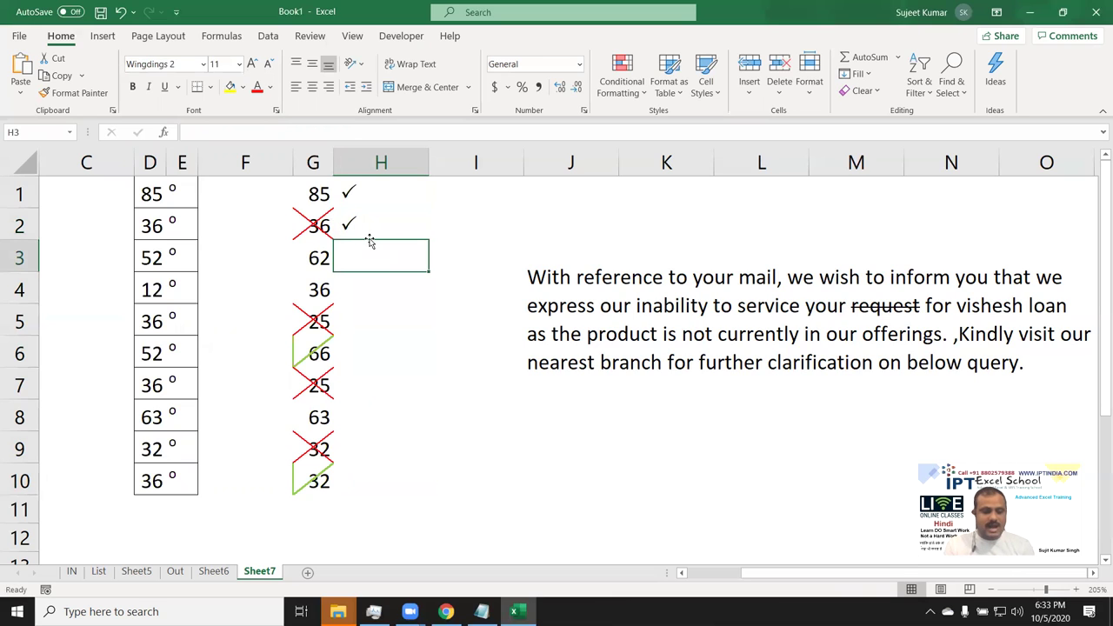
{"action": "type", "text": "O"}
{"action": "key", "text": "Return"}
{"action": "type", "text": "O"}
{"action": "key", "text": "Return"}
{"action": "type", "text": "O"}
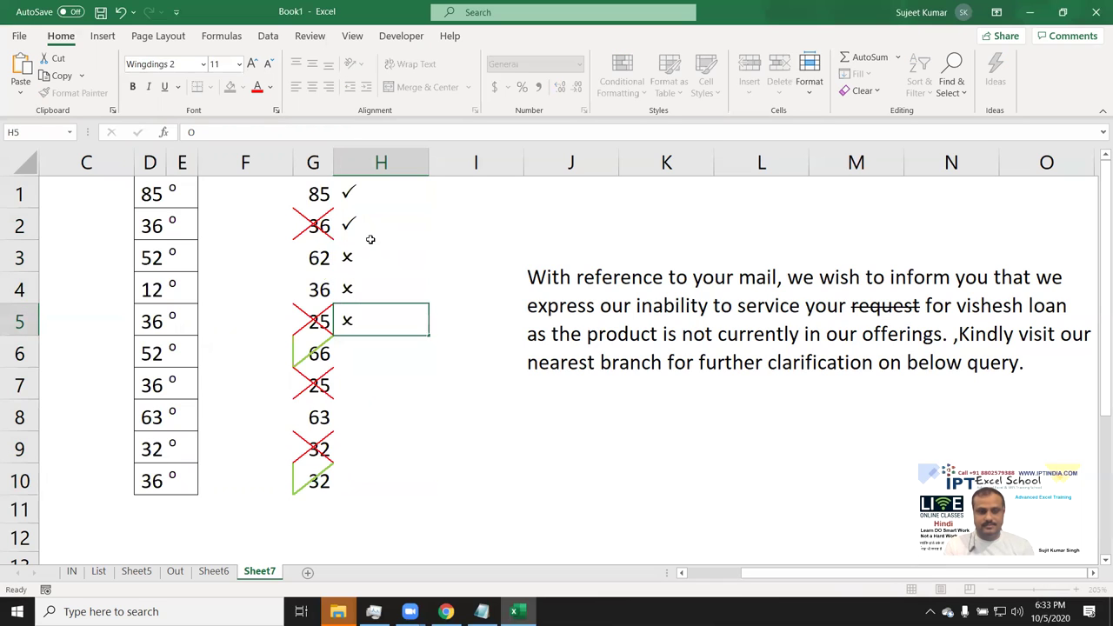
{"action": "key", "text": "Return"}
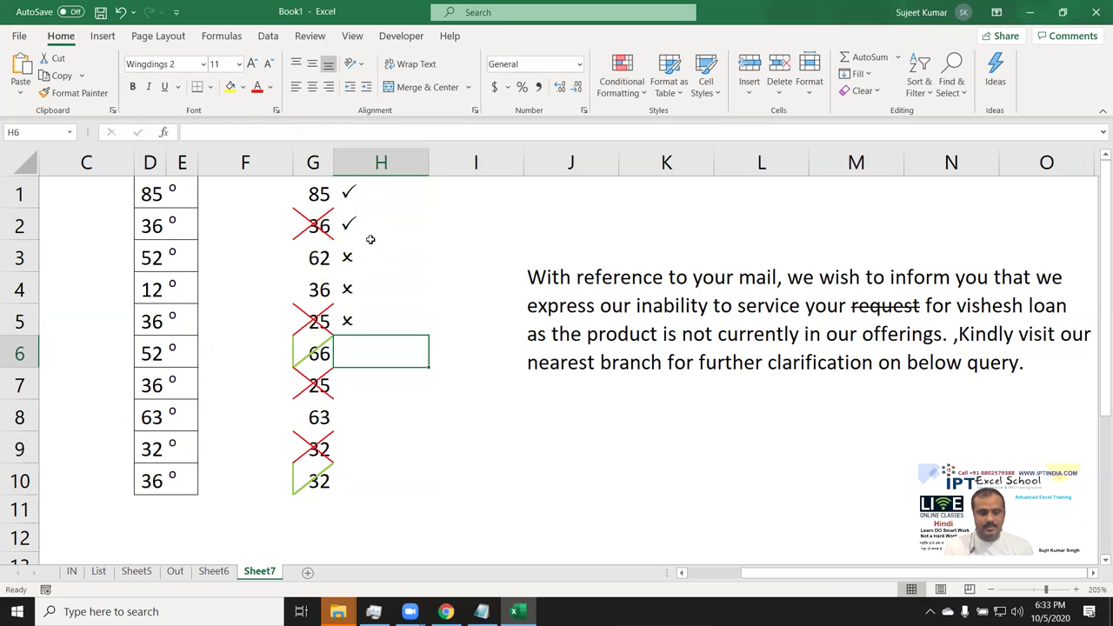
Step: Enter ticks (P) in H6 through H10
{"action": "type", "text": "P"}
{"action": "key", "text": "Return"}
{"action": "type", "text": "P"}
{"action": "key", "text": "Return"}
{"action": "type", "text": "P"}
{"action": "key", "text": "Return"}
{"action": "type", "text": "P"}
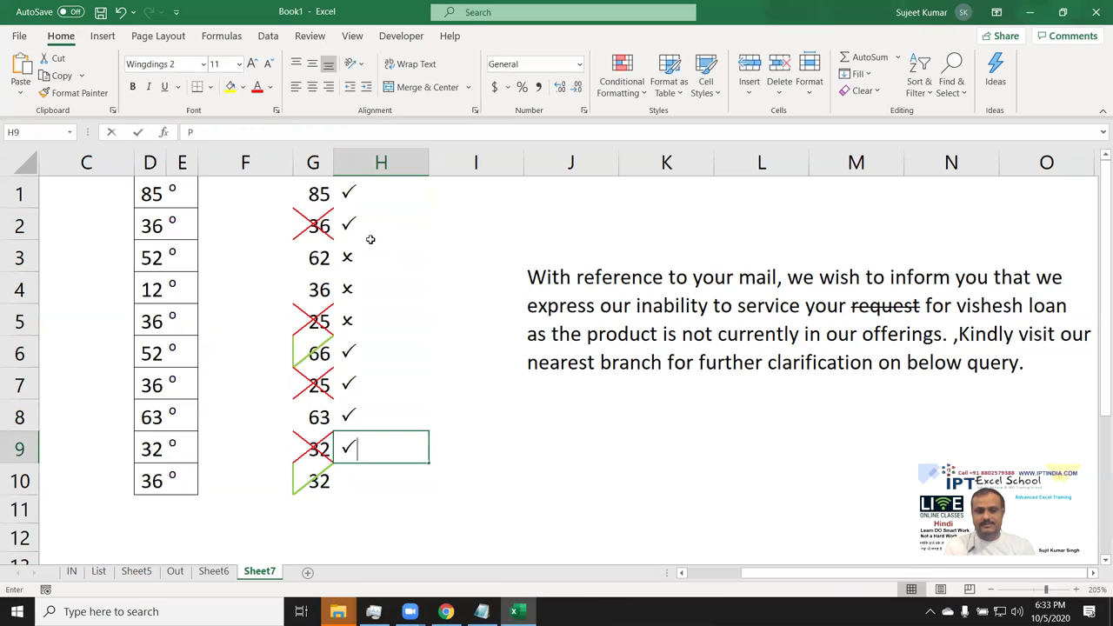
{"action": "key", "text": "Return"}
{"action": "type", "text": "P"}
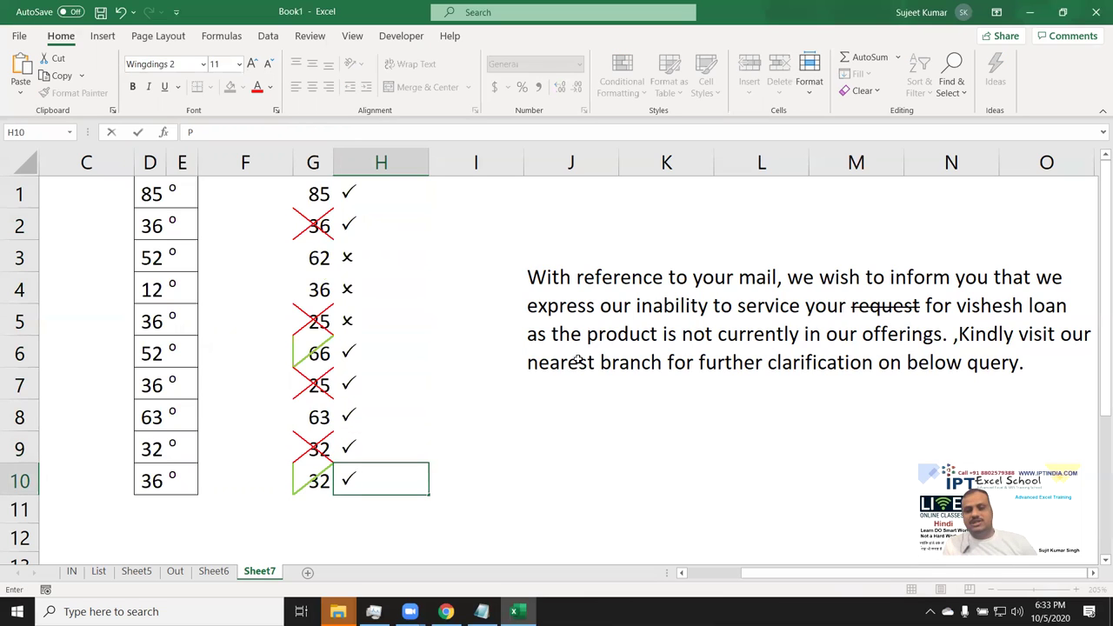
{"action": "left_click", "coordinate": [555, 430]}
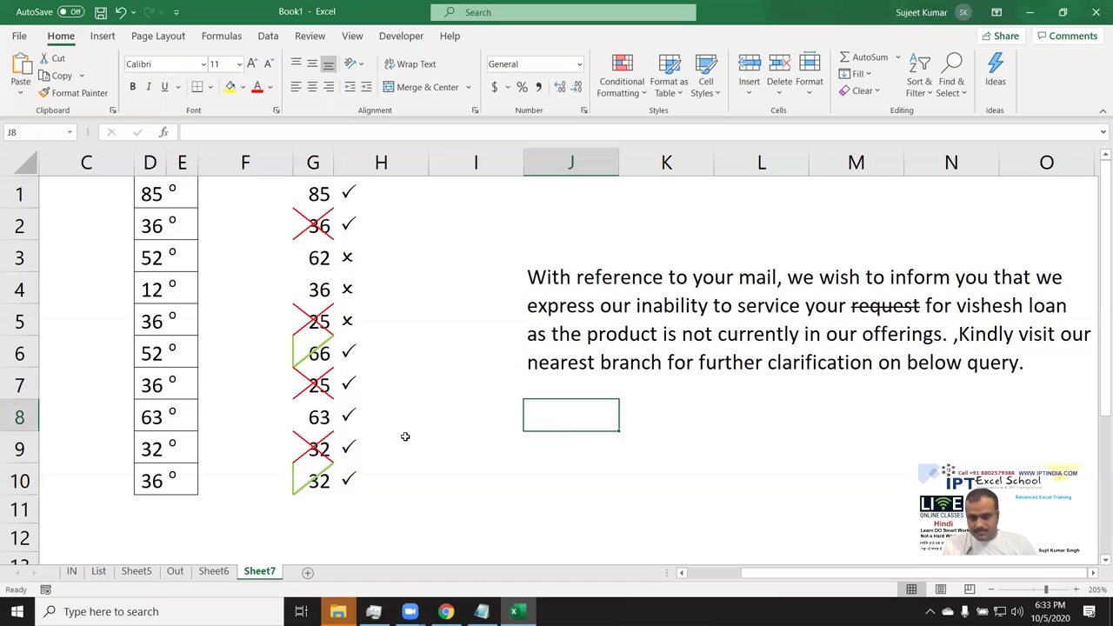
Step: After checking the H3 cross's font, type the letter J into J9
{"action": "left_click_drag", "start_coordinate": [370, 439], "coordinate": [380, 190]}
{"action": "left_click", "coordinate": [593, 414]}
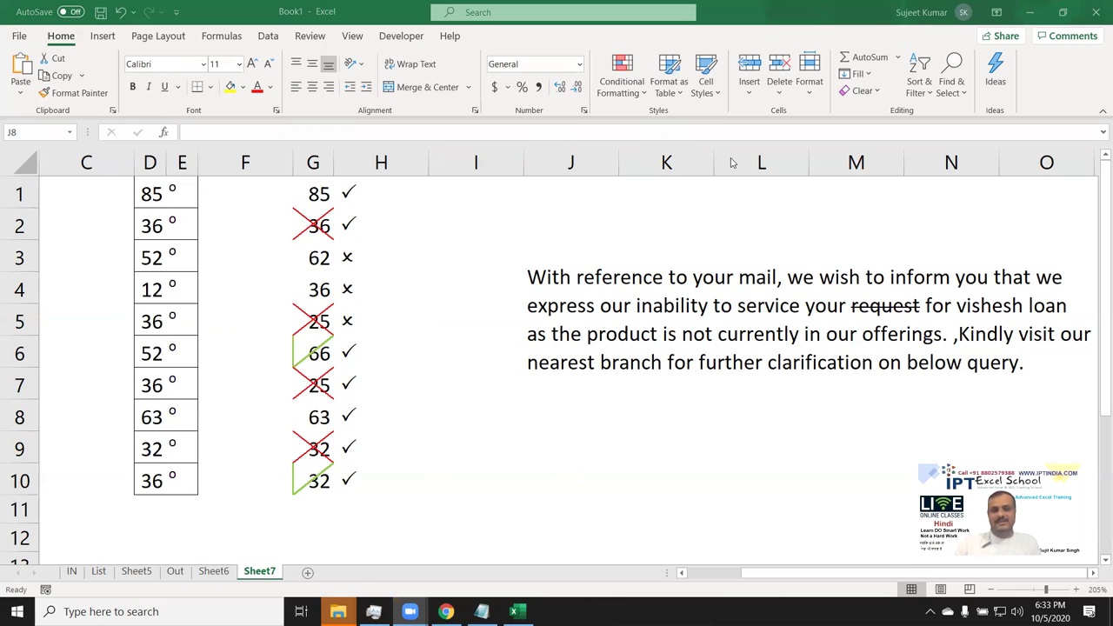
{"action": "left_click", "coordinate": [530, 426]}
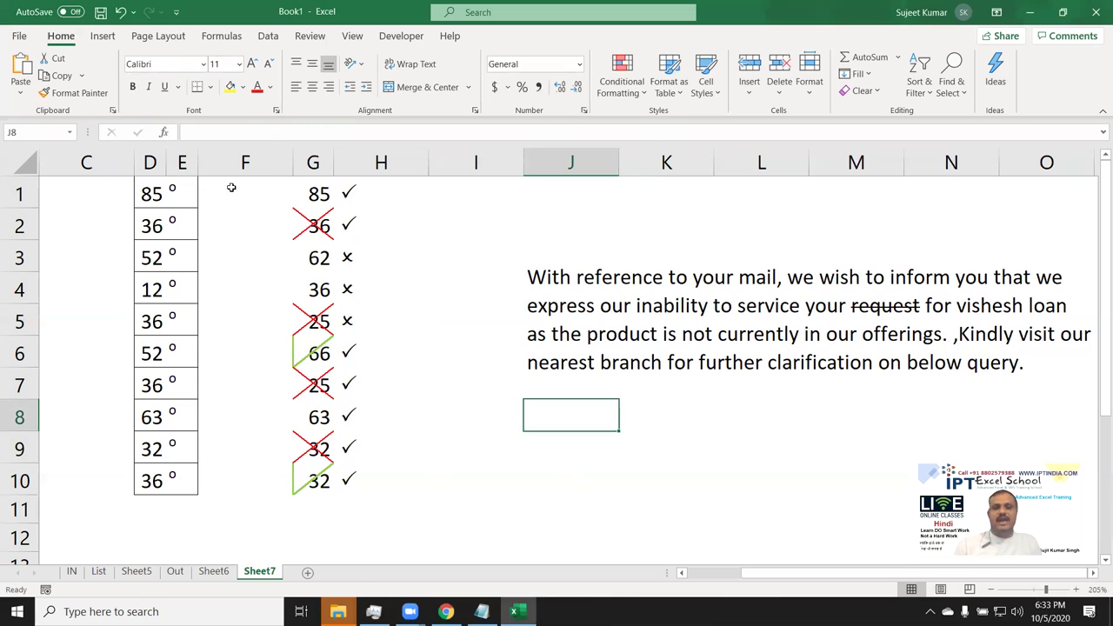
{"action": "left_click", "coordinate": [342, 259]}
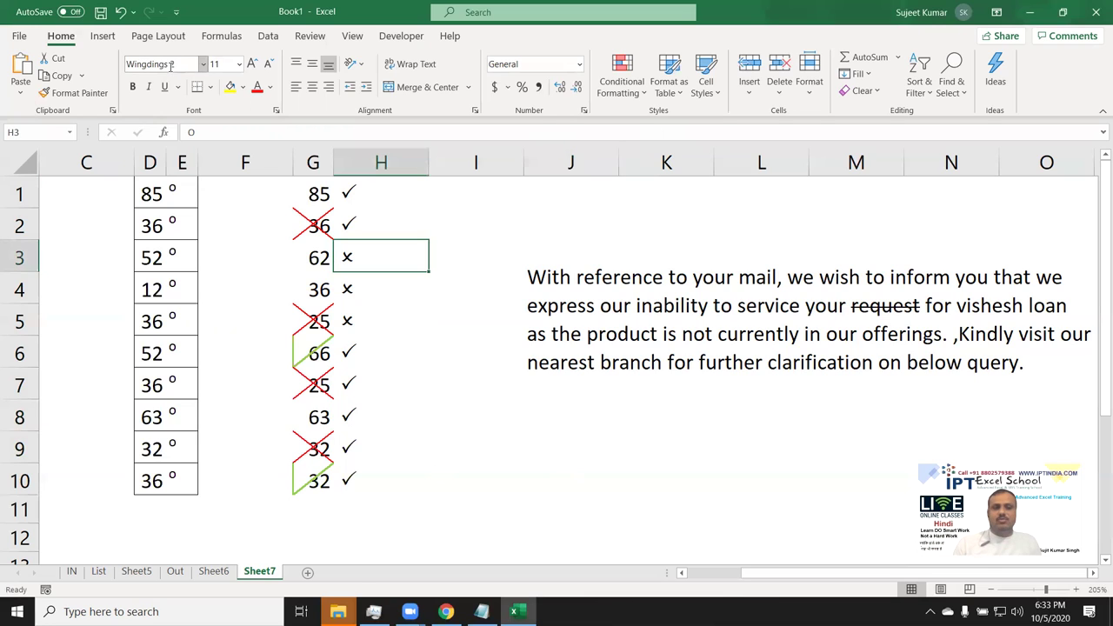
{"action": "left_click", "coordinate": [528, 435]}
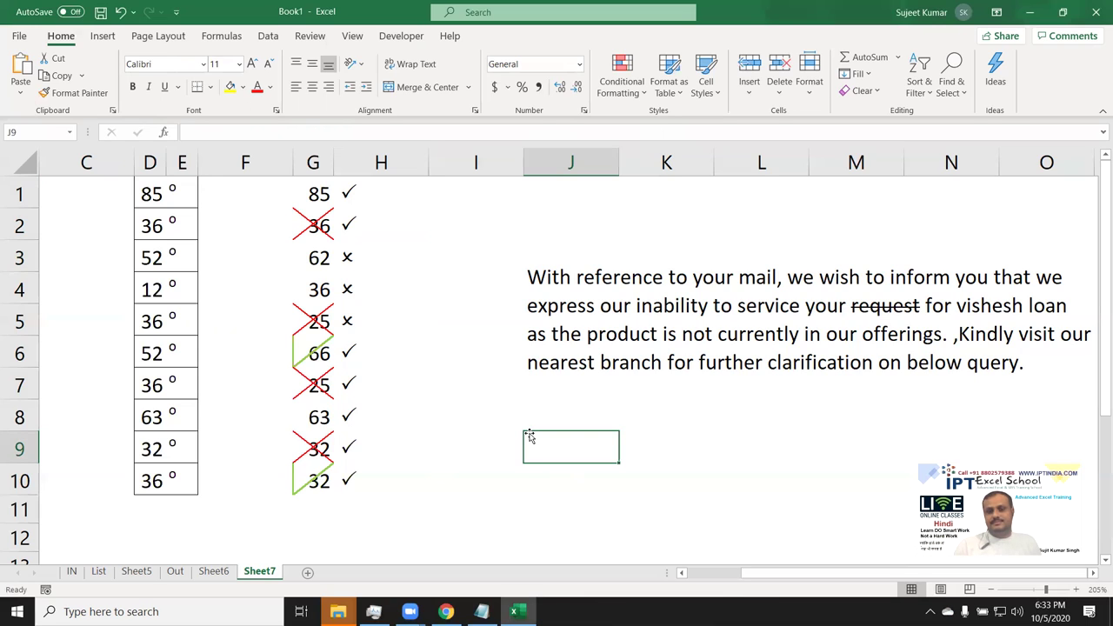
{"action": "type", "text": "P"}
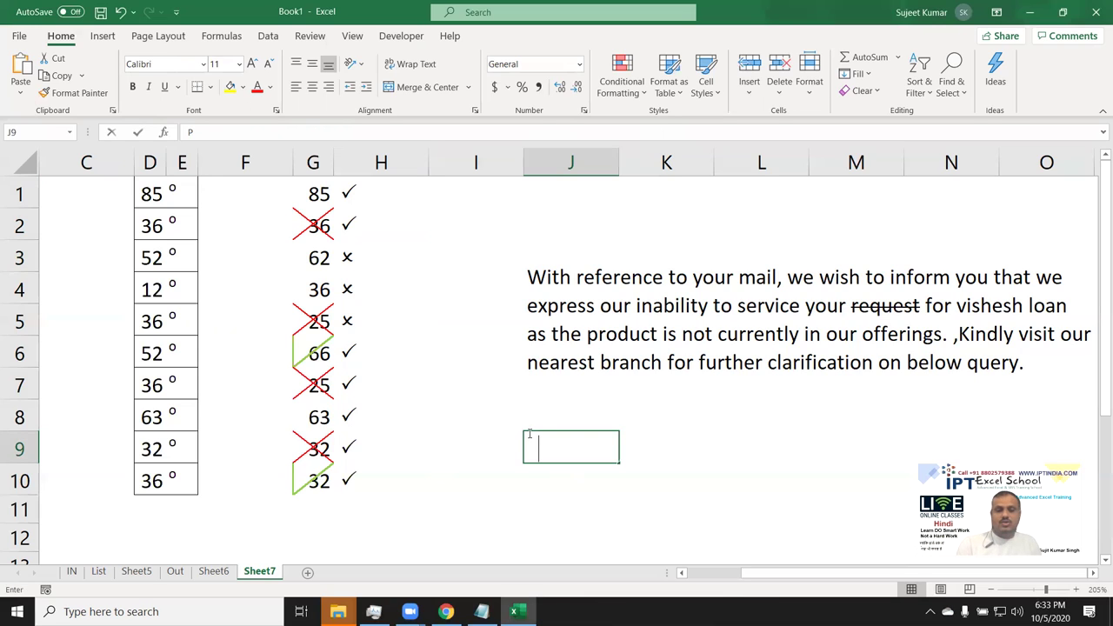
{"action": "key", "text": "BackSpace"}
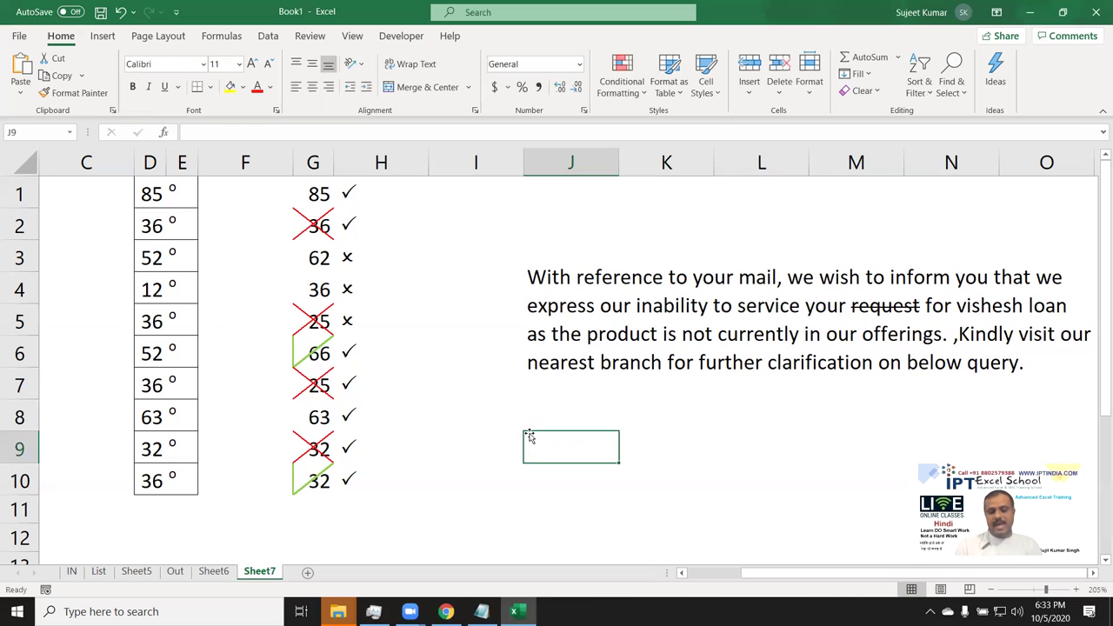
{"action": "type", "text": "J"}
{"action": "key", "text": "Return"}
{"action": "key", "text": "Up"}
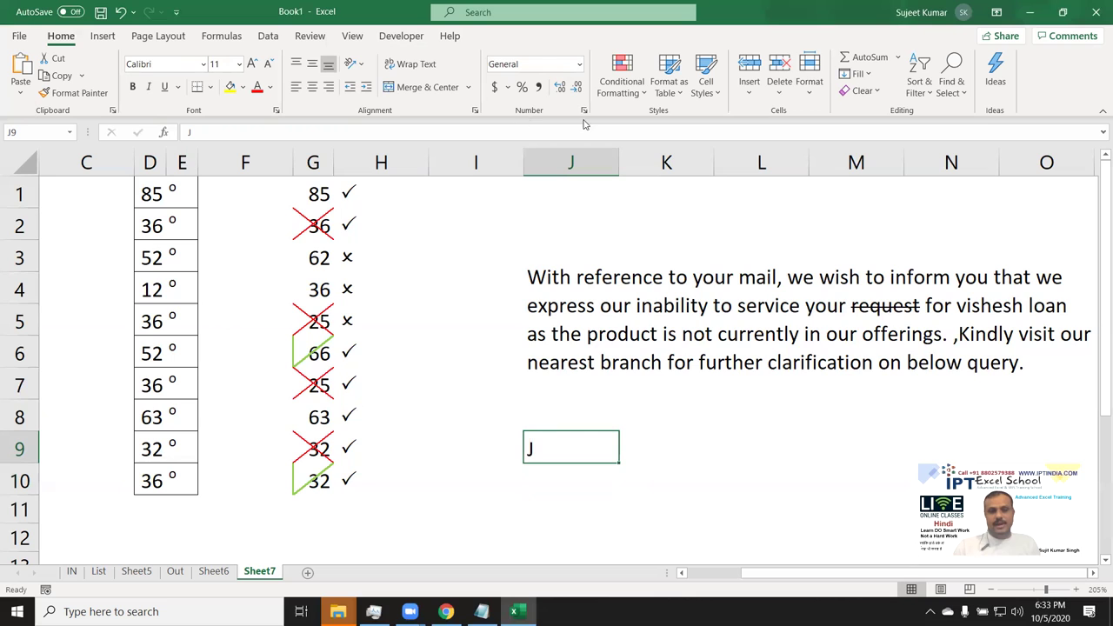
Step: Rotate J9's text orientation to -45 degrees so the J becomes a tick
{"action": "left_click", "coordinate": [474, 111]}
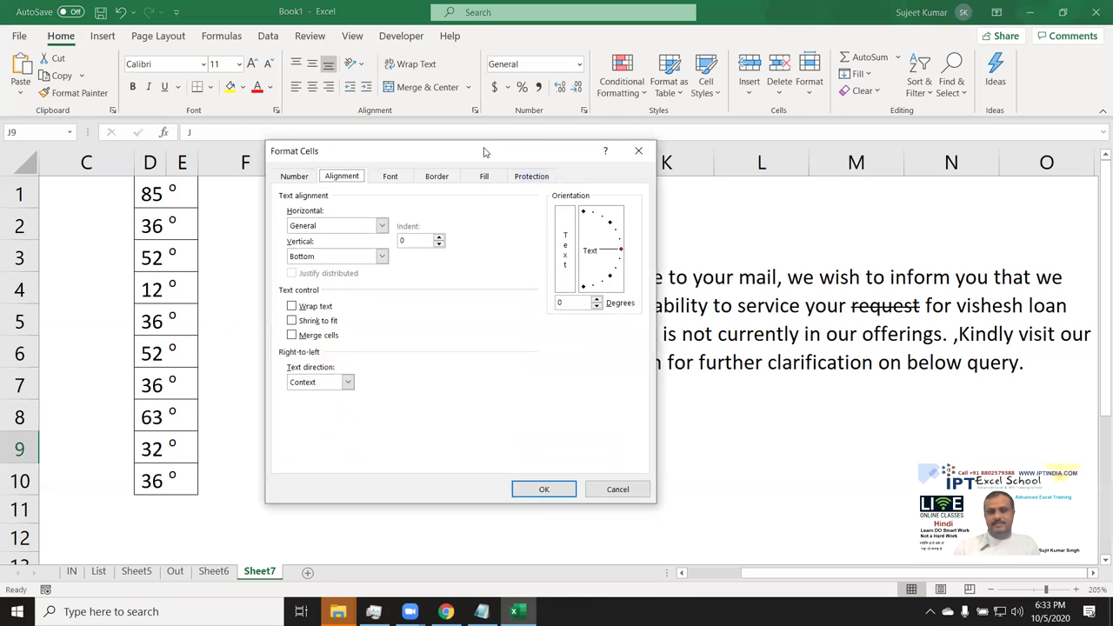
{"action": "left_click_drag", "start_coordinate": [485, 152], "coordinate": [270, 136]}
{"action": "left_click_drag", "start_coordinate": [396, 234], "coordinate": [402, 274]}
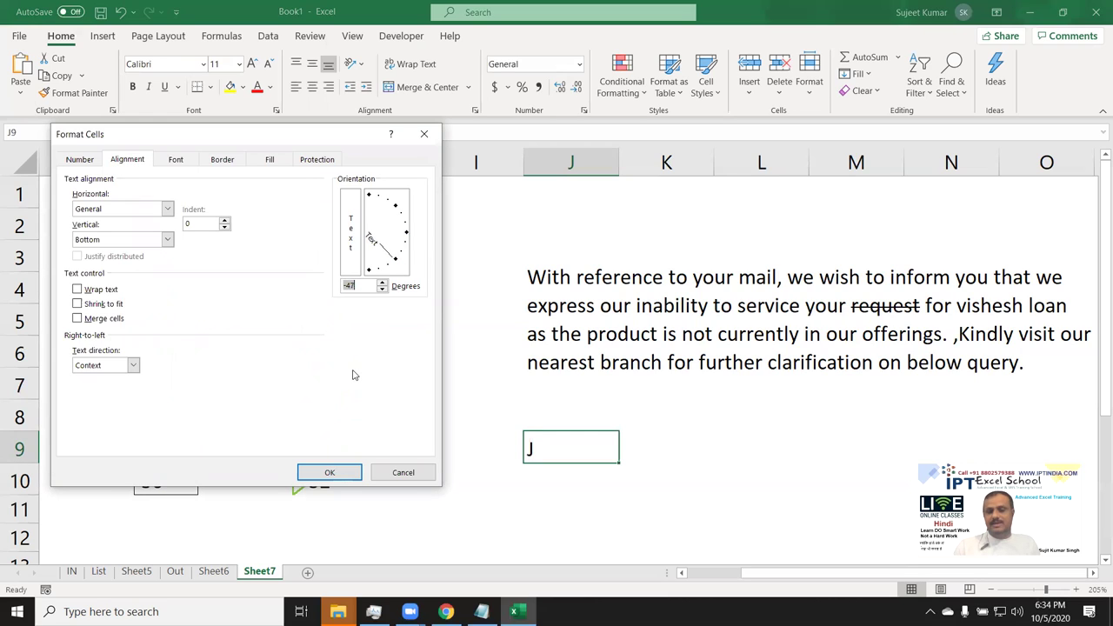
{"action": "type", "text": "45"}
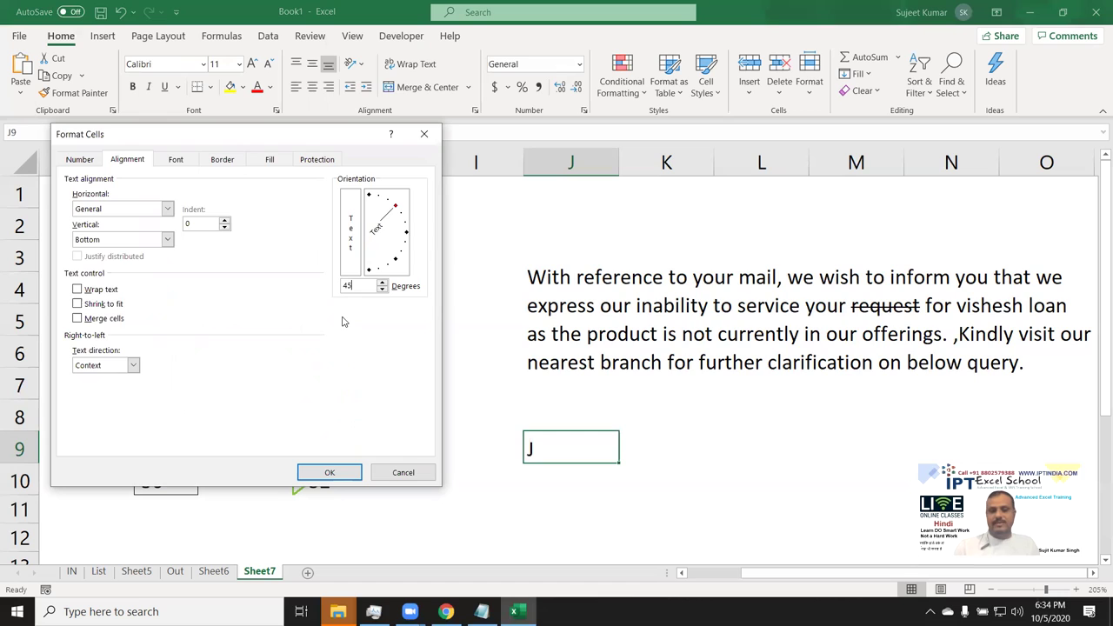
{"action": "key", "text": "BackSpace"}
{"action": "key", "text": "BackSpace"}
{"action": "type", "text": "-45"}
{"action": "key", "text": "Return"}
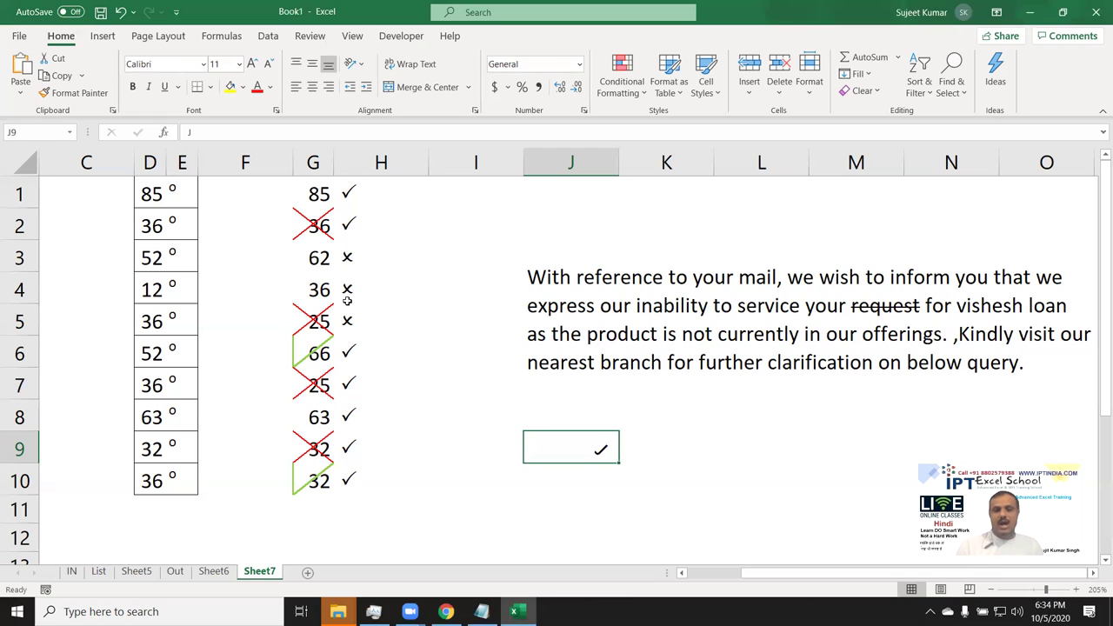
Step: Enter an X in cell J10
{"action": "key", "text": "Return"}
{"action": "type", "text": "X"}
{"action": "key", "text": "Return"}
{"action": "key", "text": "Up"}
{"action": "key", "text": "Up"}
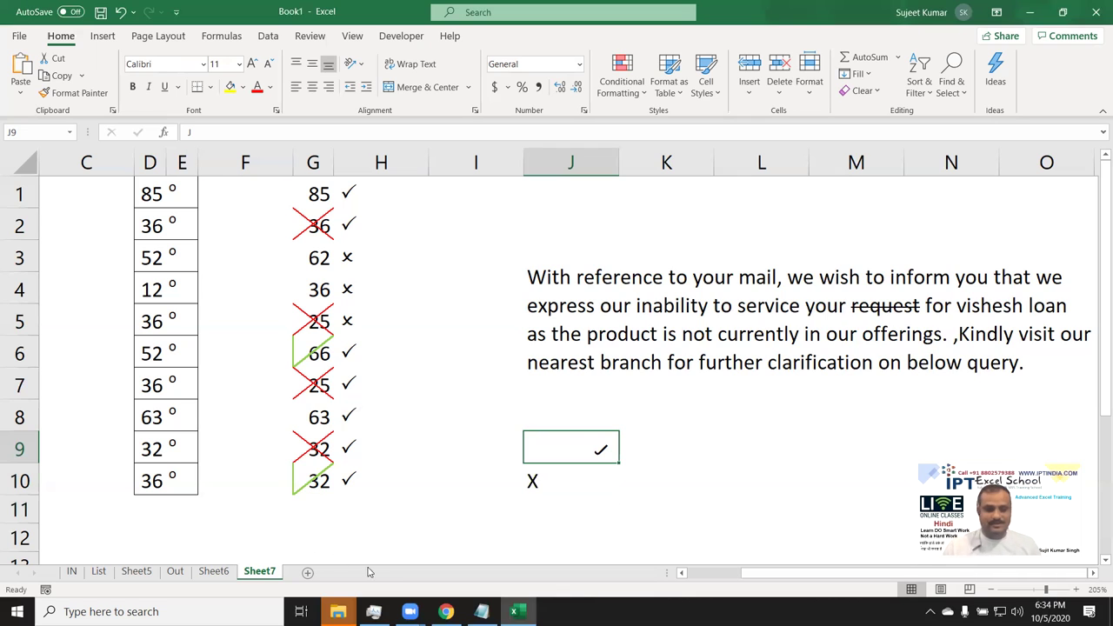
Step: Insert a new sheet with Name in A7 and the date 1/9 in B7
{"action": "left_click", "coordinate": [307, 572]}
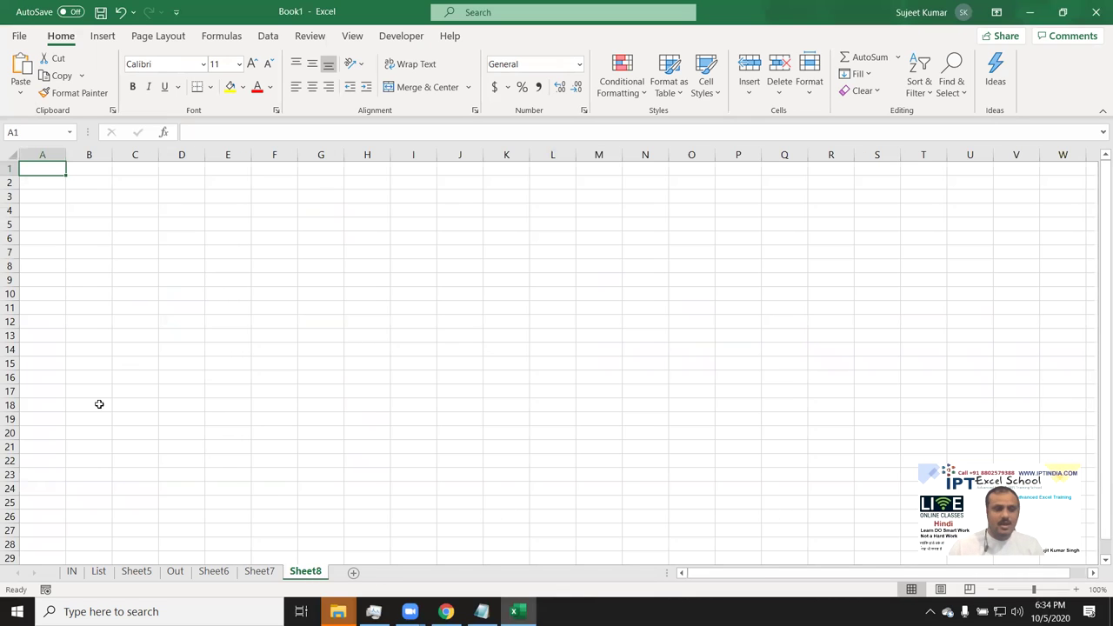
{"action": "left_click", "coordinate": [37, 250]}
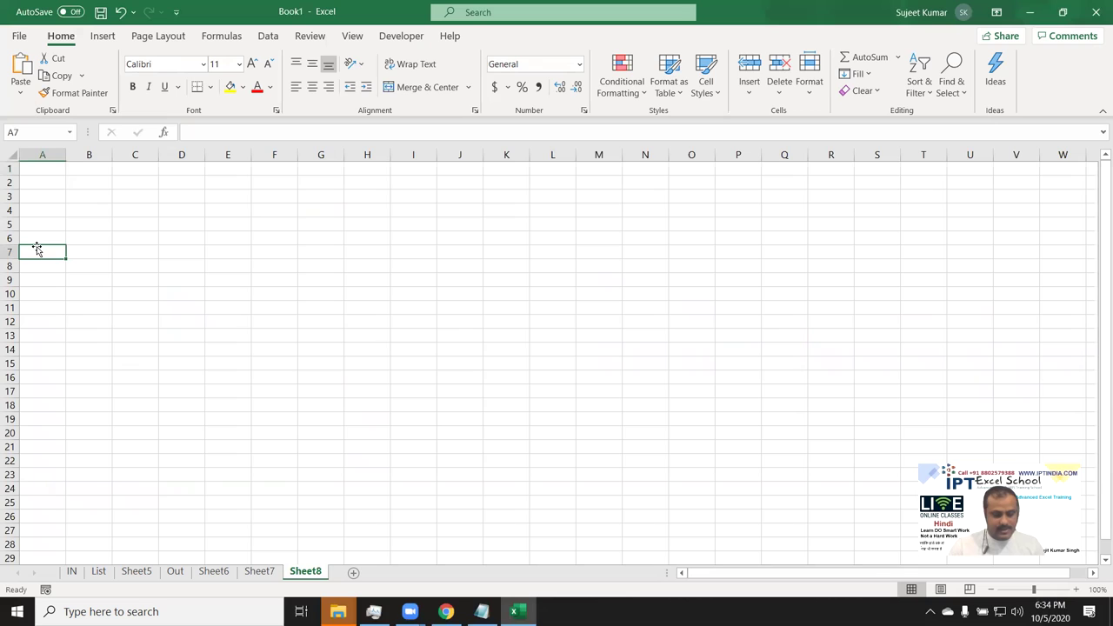
{"action": "type", "text": "Name"}
{"action": "key", "text": "Tab"}
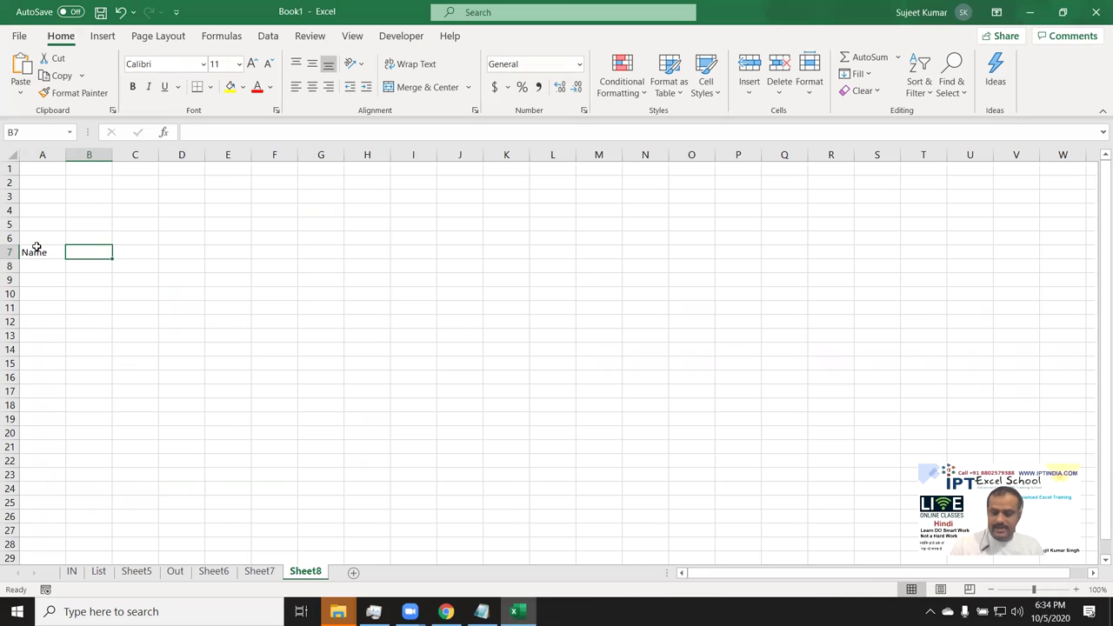
{"action": "type", "text": "1/9"}
{"action": "key", "text": "Return"}
Step: Format B7 as d-mmm-yy and fill daily dates across row 7 to 30-Sep-20
{"action": "left_click", "coordinate": [37, 249]}
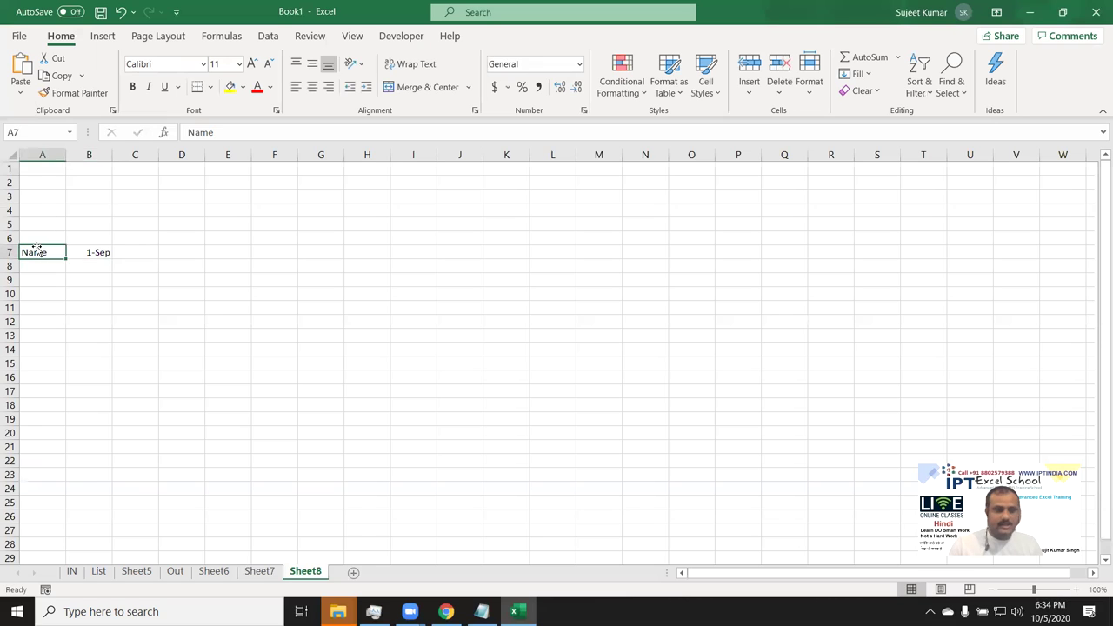
{"action": "key", "text": "Tab"}
{"action": "key", "text": "ctrl+shift+3"}
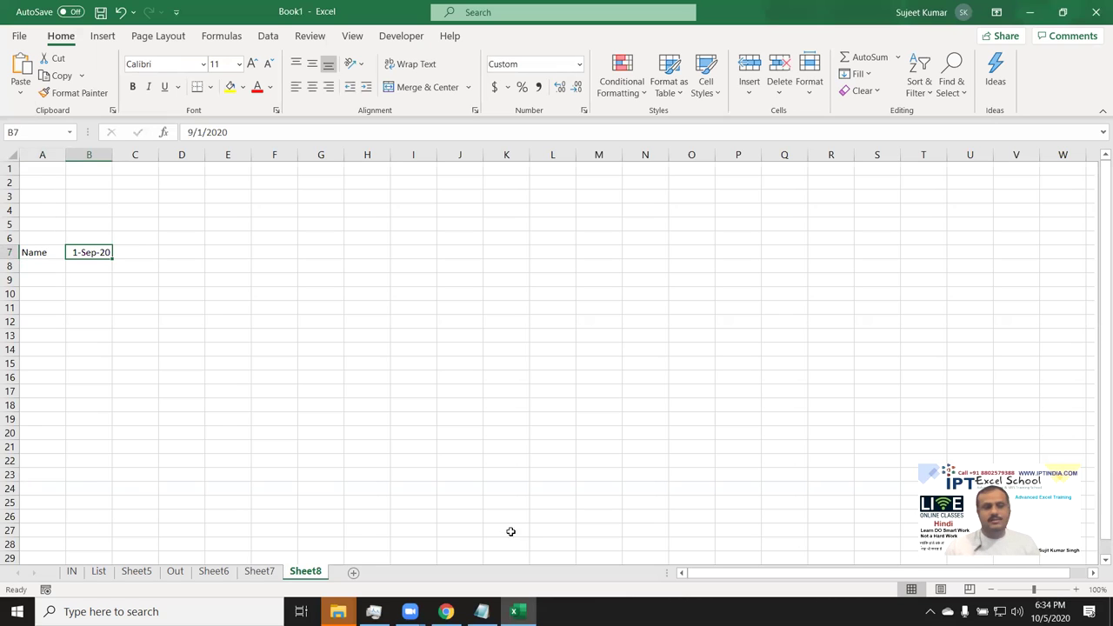
{"action": "mouse_move", "coordinate": [114, 262]}
{"action": "left_mouse_down"}
{"action": "mouse_move", "coordinate": [1099, 259]}
{"action": "mouse_move", "coordinate": [1025, 259]}
{"action": "left_mouse_up"}
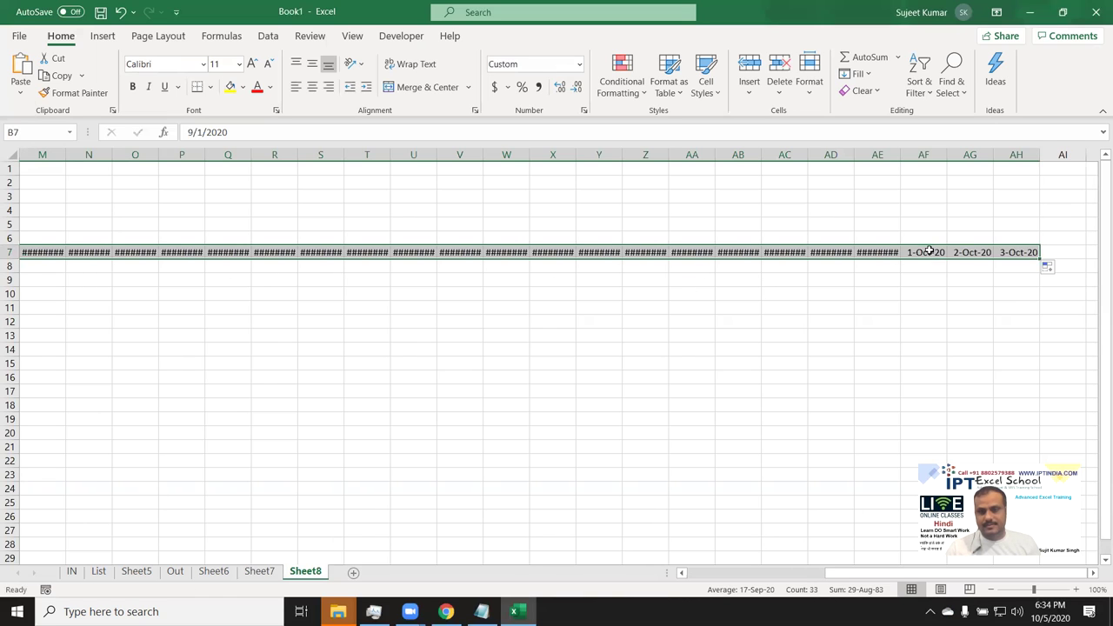
{"action": "left_click_drag", "start_coordinate": [923, 251], "coordinate": [1007, 252]}
{"action": "key", "text": "Delete"}
{"action": "key", "text": "Left"}
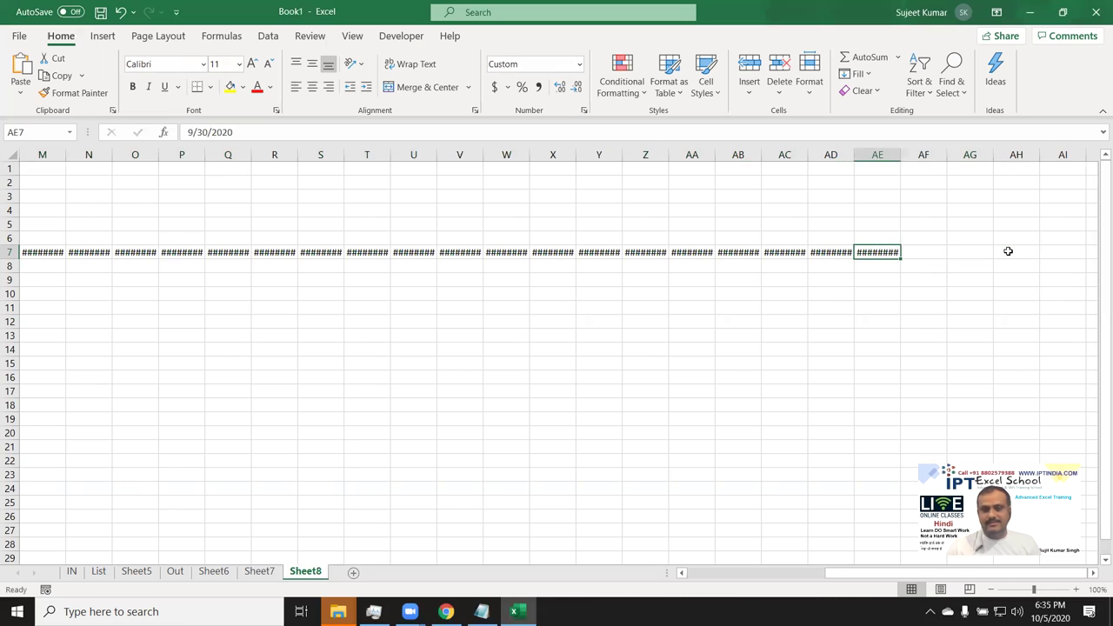
{"action": "key", "text": "ctrl+Left"}
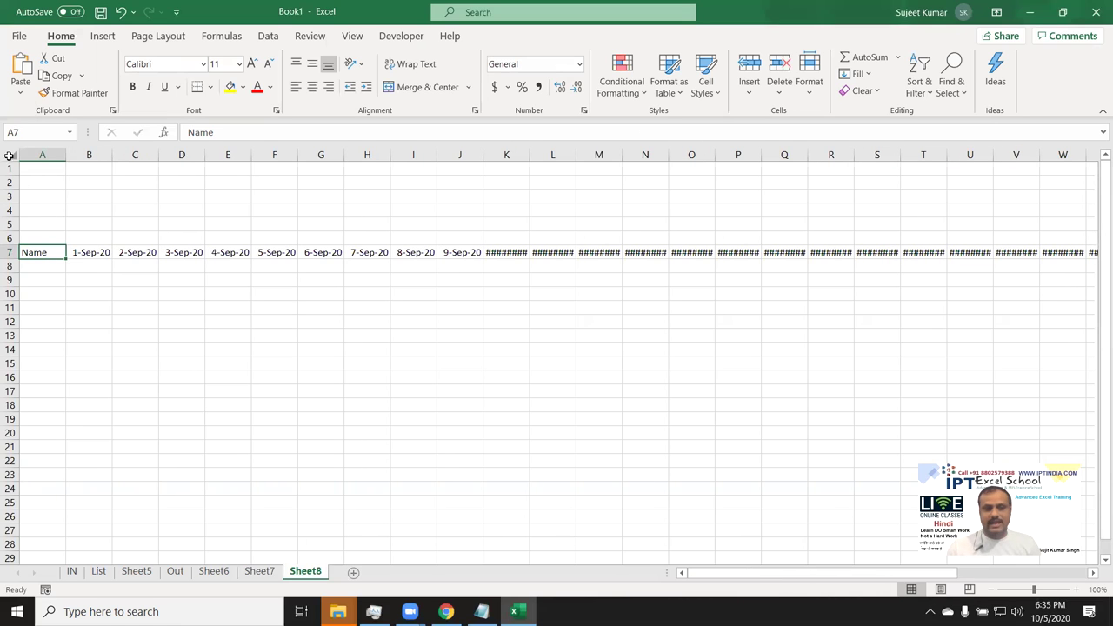
Step: Auto-fit all columns on the sheet so the dates display fully
{"action": "left_click", "coordinate": [9, 157]}
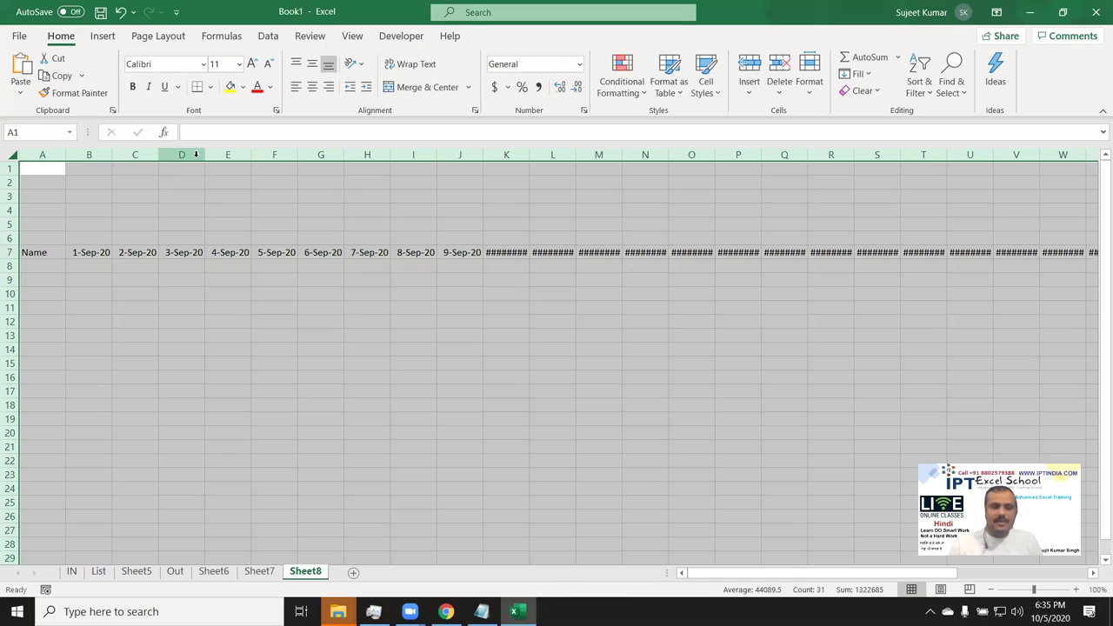
{"action": "double_click", "coordinate": [206, 154]}
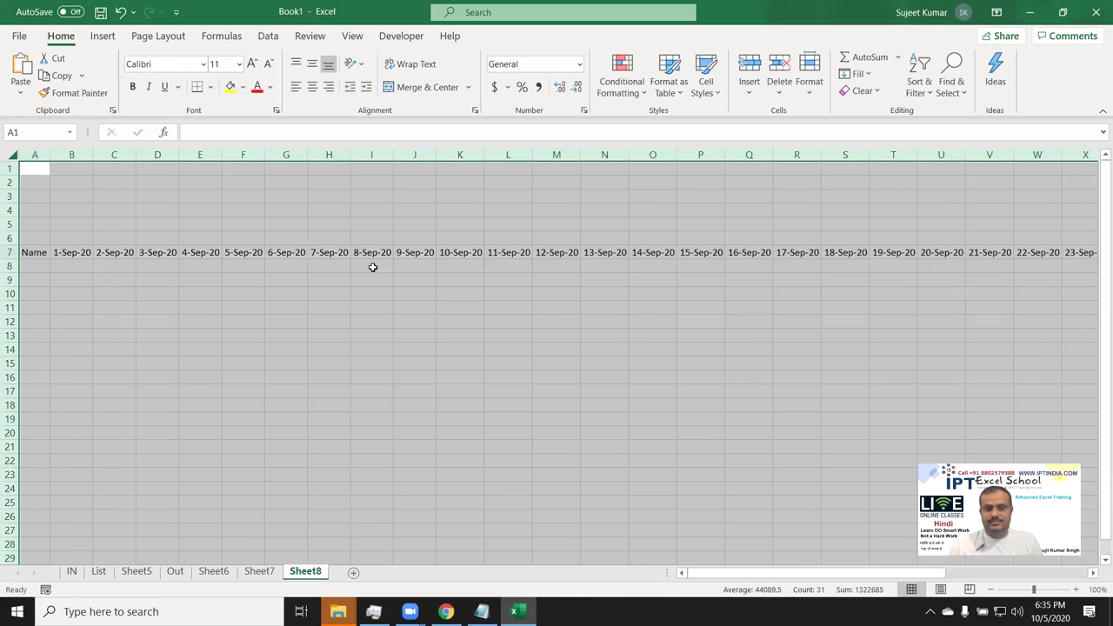
{"action": "left_click", "coordinate": [346, 252]}
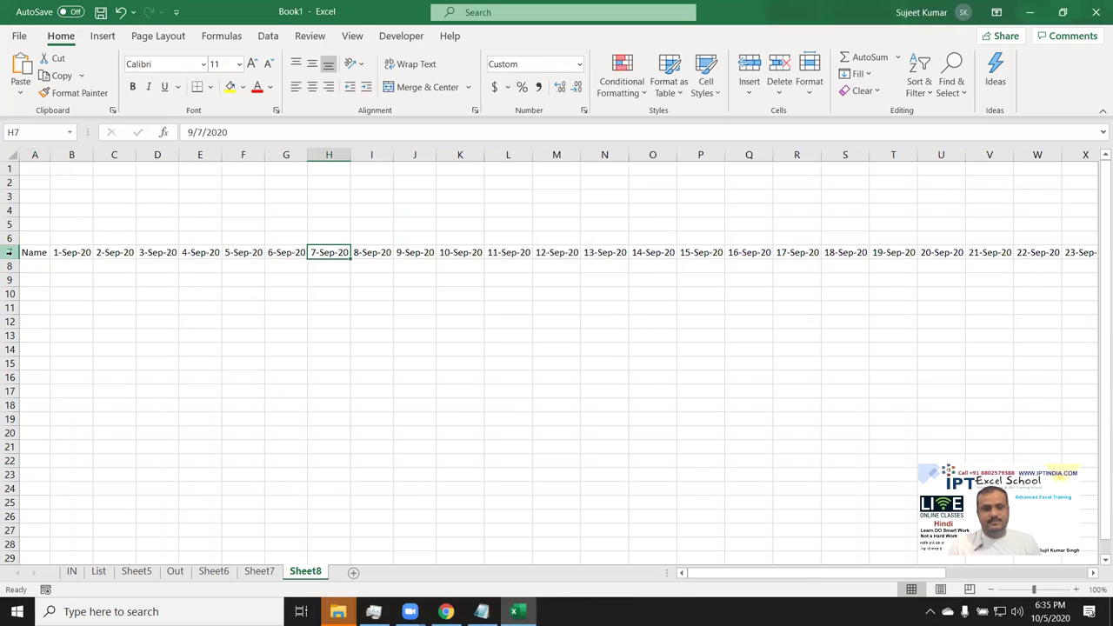
{"action": "left_click", "coordinate": [35, 266]}
Step: Enter three student names in A8 to A10
{"action": "type", "text": "Puj"}
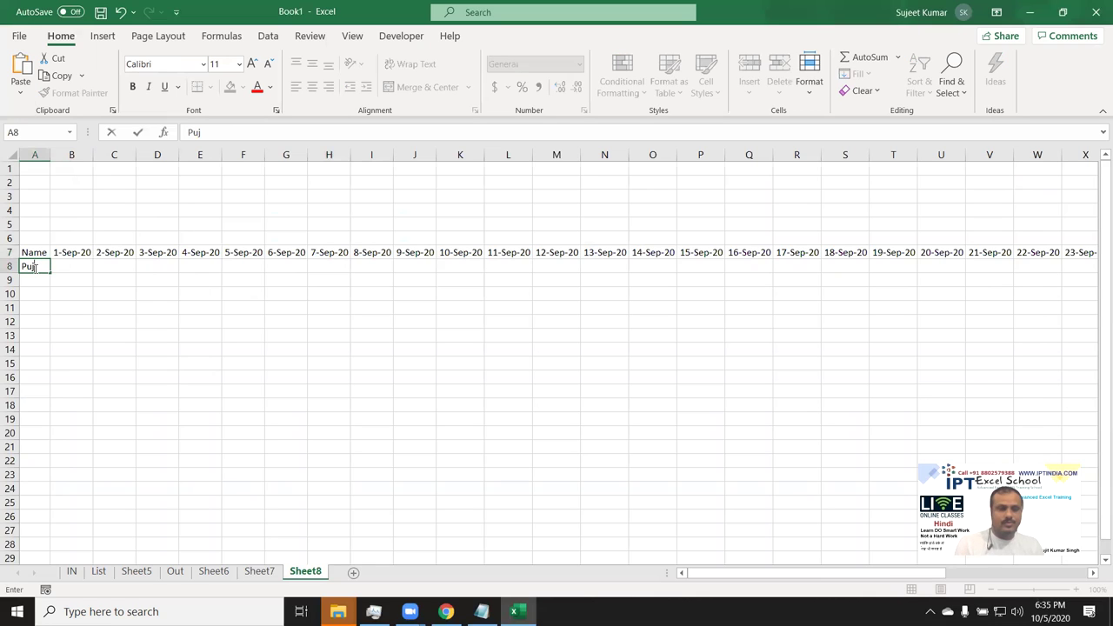
{"action": "key", "text": "Return"}
{"action": "type", "text": "Neeraj"}
{"action": "key", "text": "Return"}
{"action": "type", "text": "OM"}
{"action": "key", "text": "Return"}
{"action": "left_click_drag", "start_coordinate": [32, 268], "coordinate": [47, 382]}
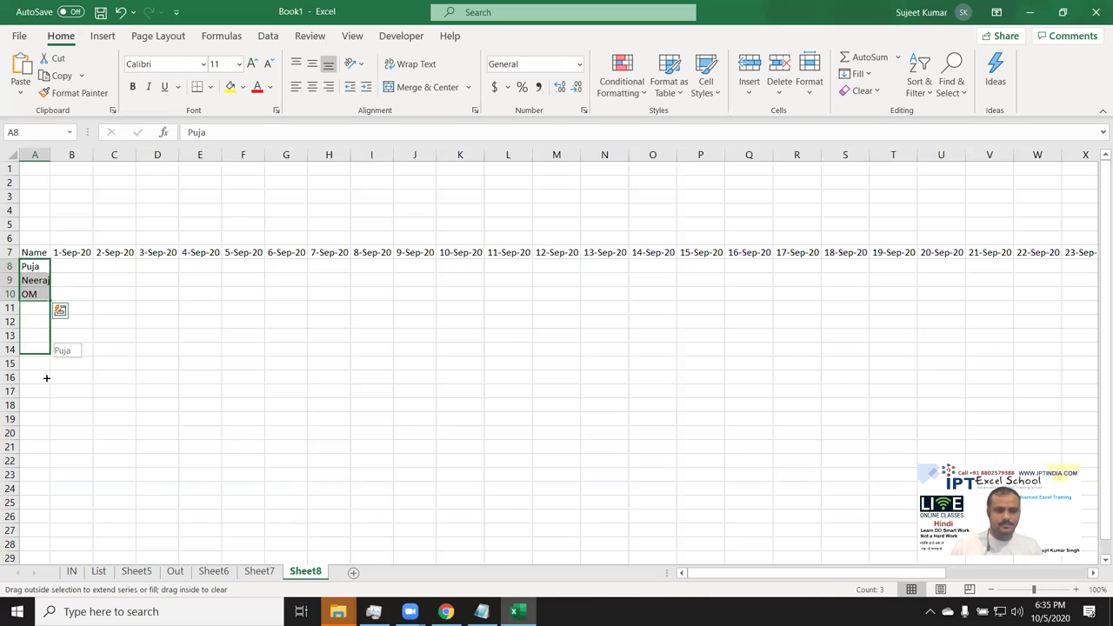
Step: Type P in the first attendance cell B8
{"action": "left_click", "coordinate": [87, 267]}
{"action": "type", "text": "P"}
{"action": "key", "text": "Return"}
{"action": "key", "text": "Up"}
{"action": "key", "text": "Up"}
Step: Fill B8:AE16 with P using Ctrl+Enter, then open the print preview
{"action": "key", "text": "ctrl+Right"}
{"action": "key", "text": "Down"}
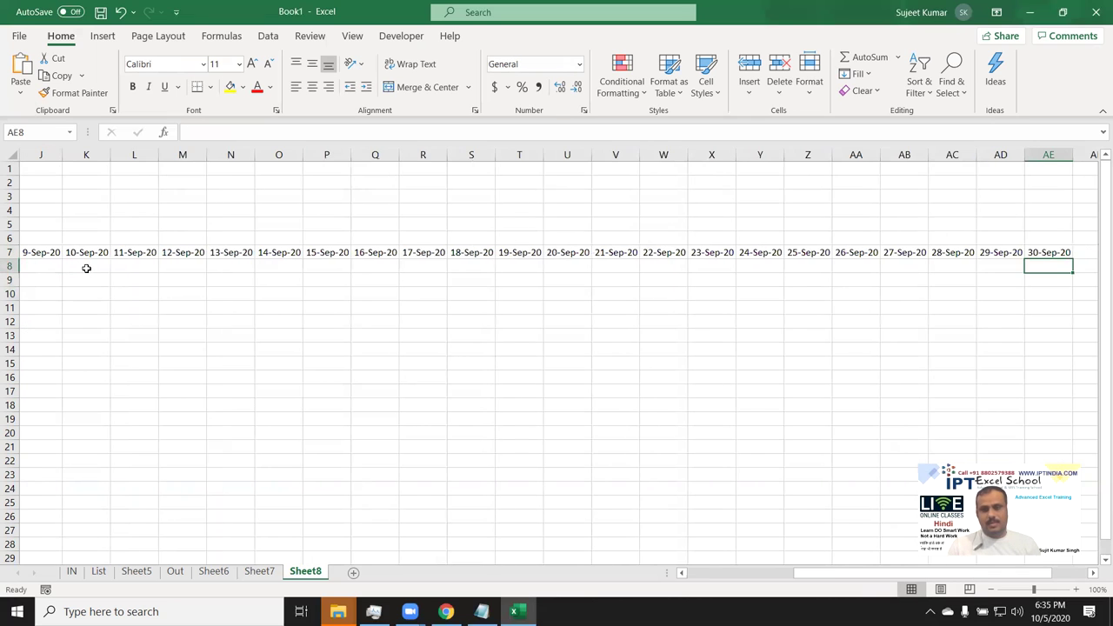
{"action": "key", "text": "ctrl+shift+Left"}
{"action": "key", "text": "shift+Down"}
{"action": "key", "text": "shift+Down"}
{"action": "key", "text": "shift+Down"}
{"action": "key", "text": "shift+Down"}
{"action": "key", "text": "shift+Down"}
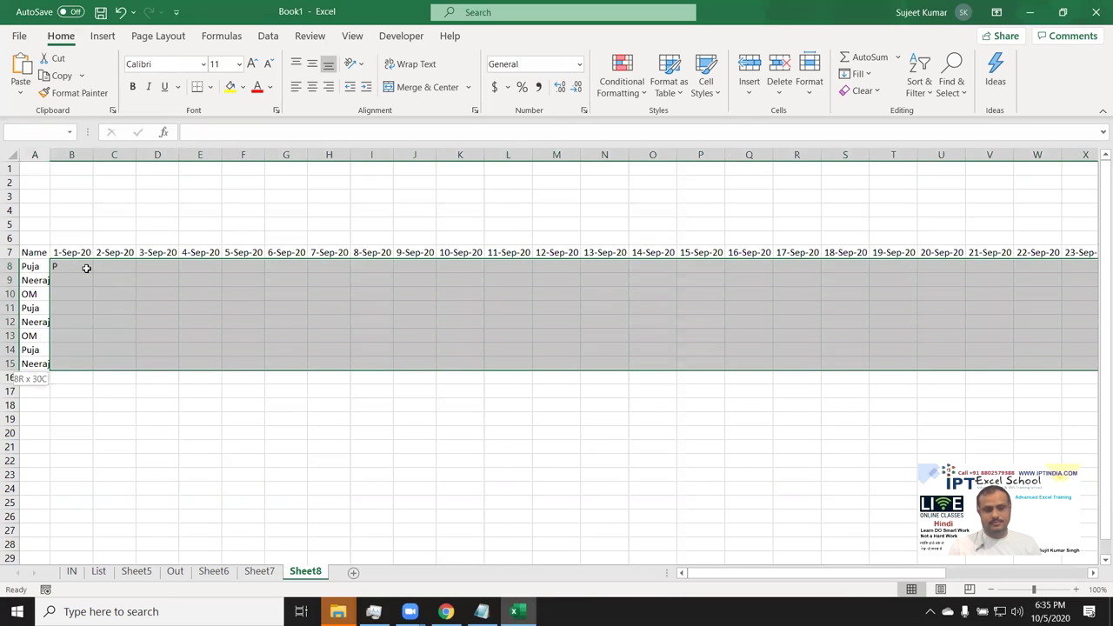
{"action": "key", "text": "shift+Down"}
{"action": "key", "text": "shift+Up"}
{"action": "type", "text": "P"}
{"action": "key", "text": "ctrl+Return"}
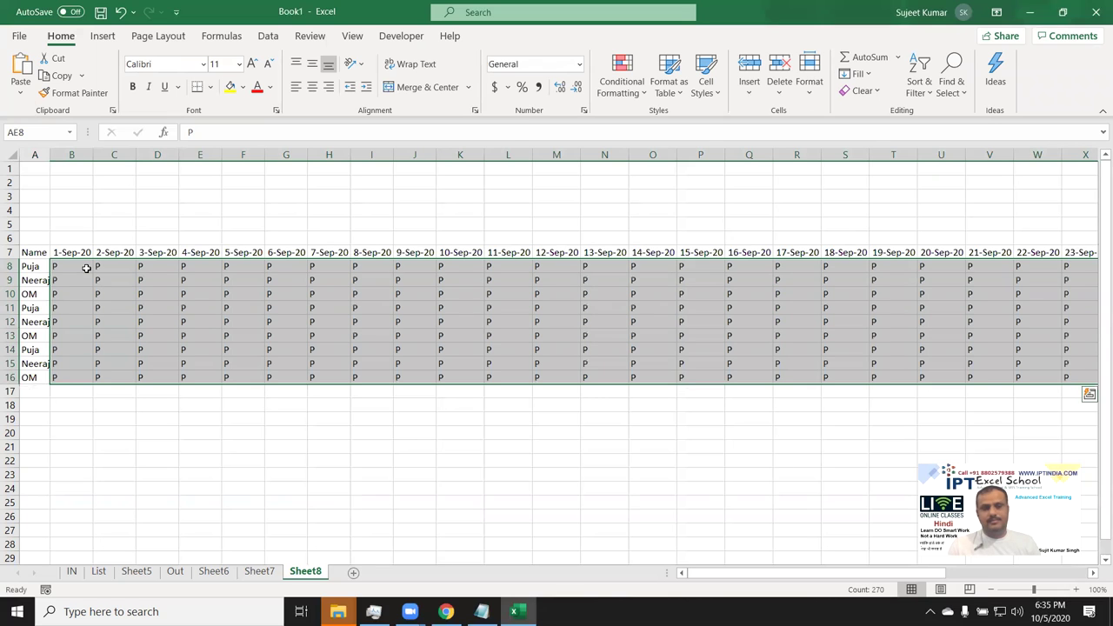
{"action": "key", "text": "Up"}
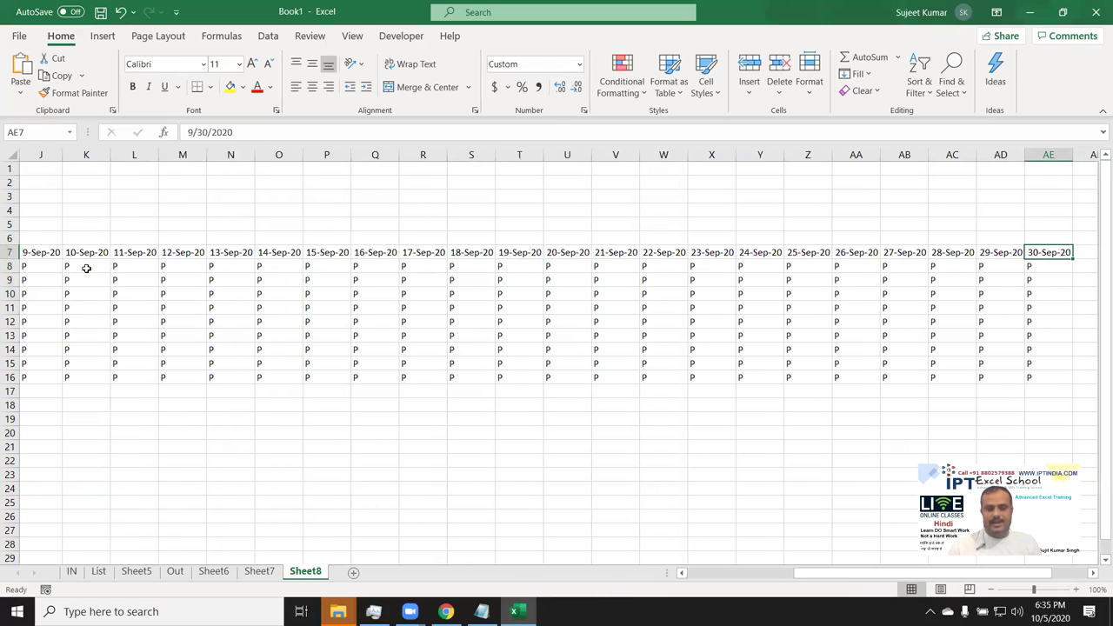
{"action": "key", "text": "ctrl+p"}
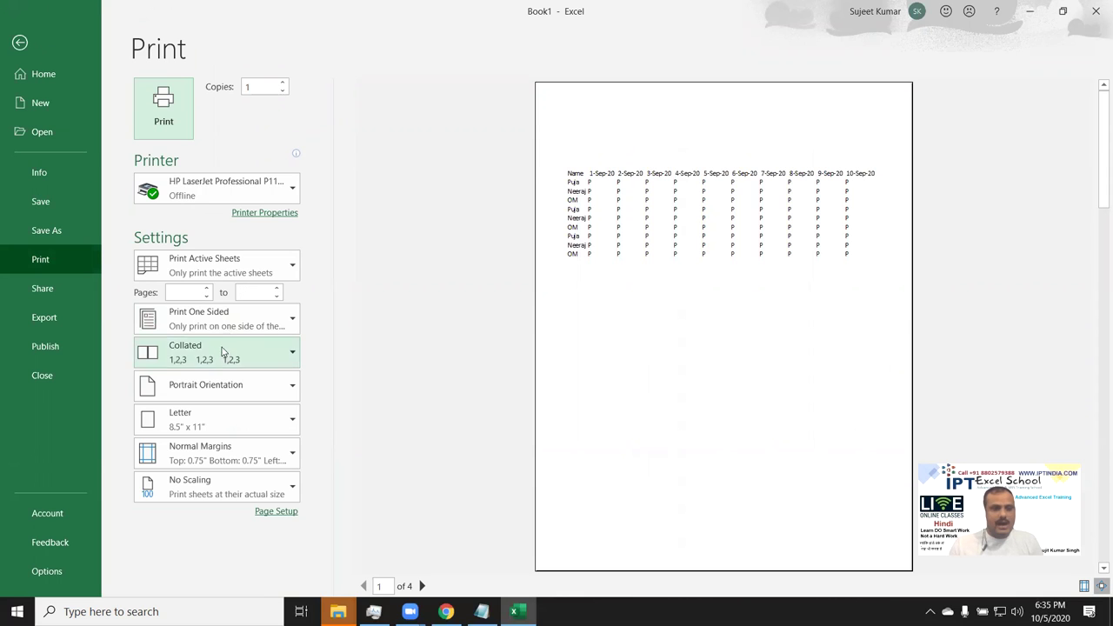
Step: Set the printout to Landscape orientation with Narrow margins, then leave print preview
{"action": "left_click", "coordinate": [208, 399]}
{"action": "left_click", "coordinate": [221, 455]}
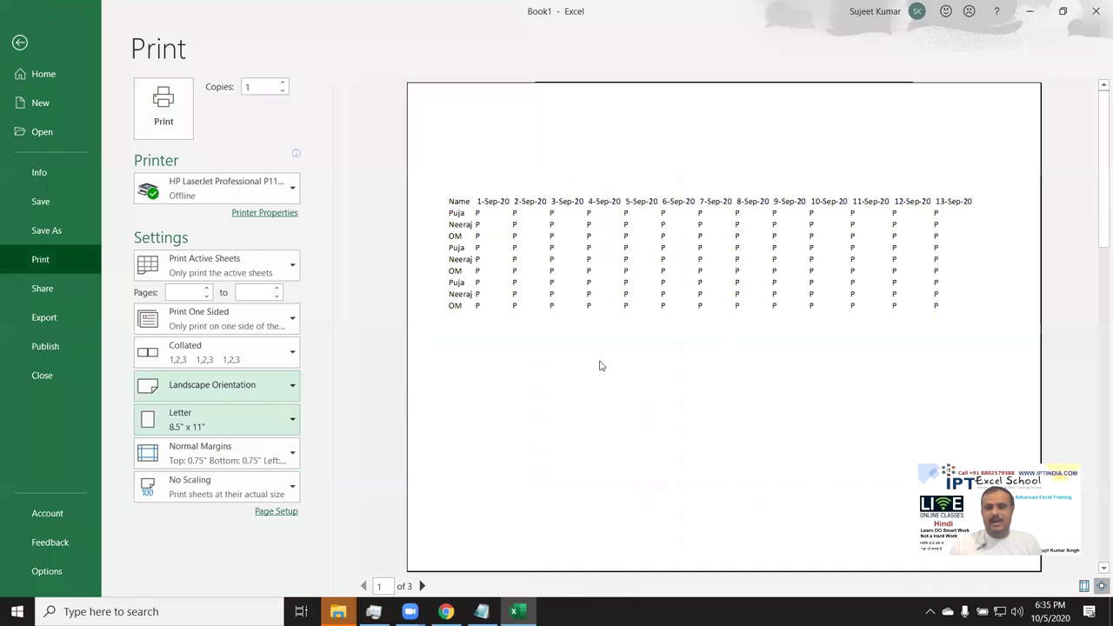
{"action": "left_click", "coordinate": [186, 452]}
{"action": "left_click", "coordinate": [183, 397]}
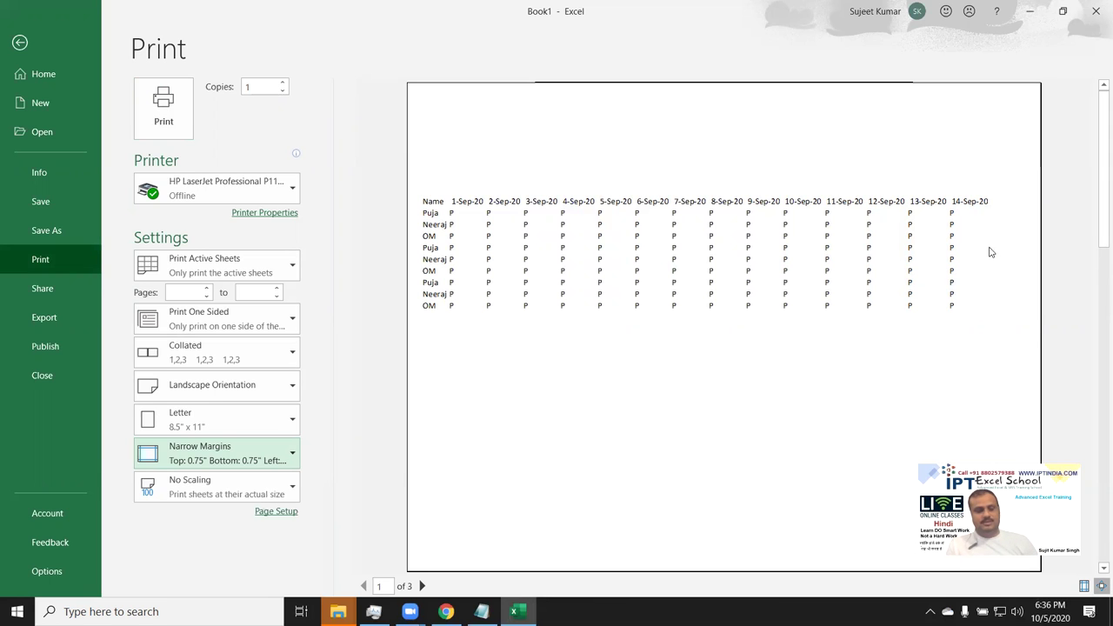
{"action": "key", "text": "Escape"}
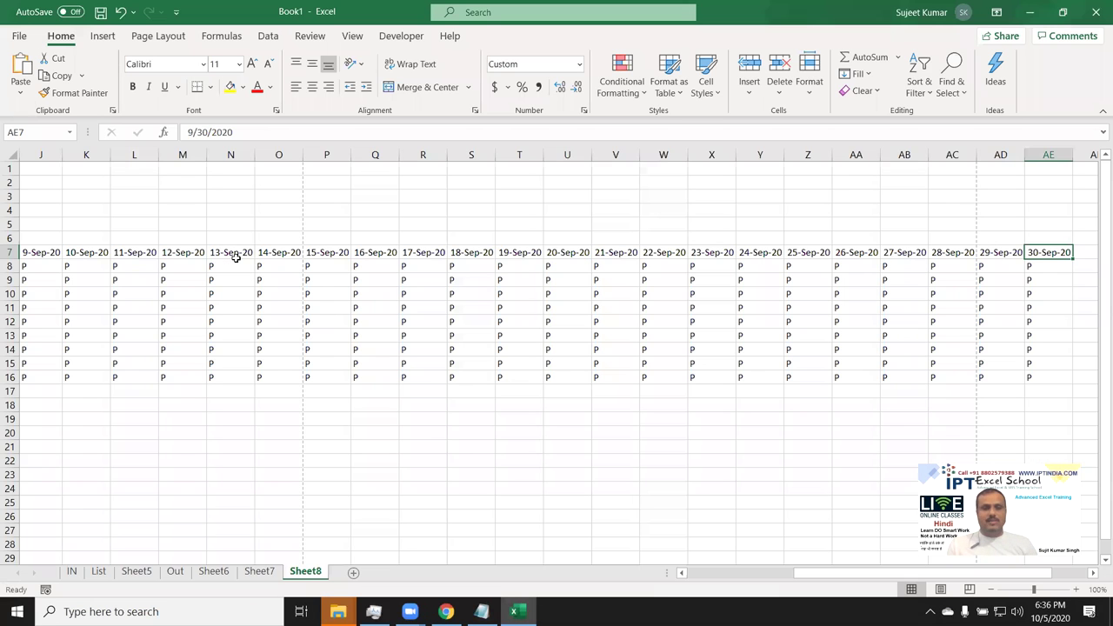
Step: Select the header row A7:AE7, from Name through 30-Sep-20
{"action": "left_click", "coordinate": [235, 258]}
{"action": "key", "text": "ctrl+Left"}
{"action": "key", "text": "Down"}
{"action": "key", "text": "Right"}
{"action": "key", "text": "ctrl+shift+Right"}
{"action": "key", "text": "ctrl+shift+Down"}
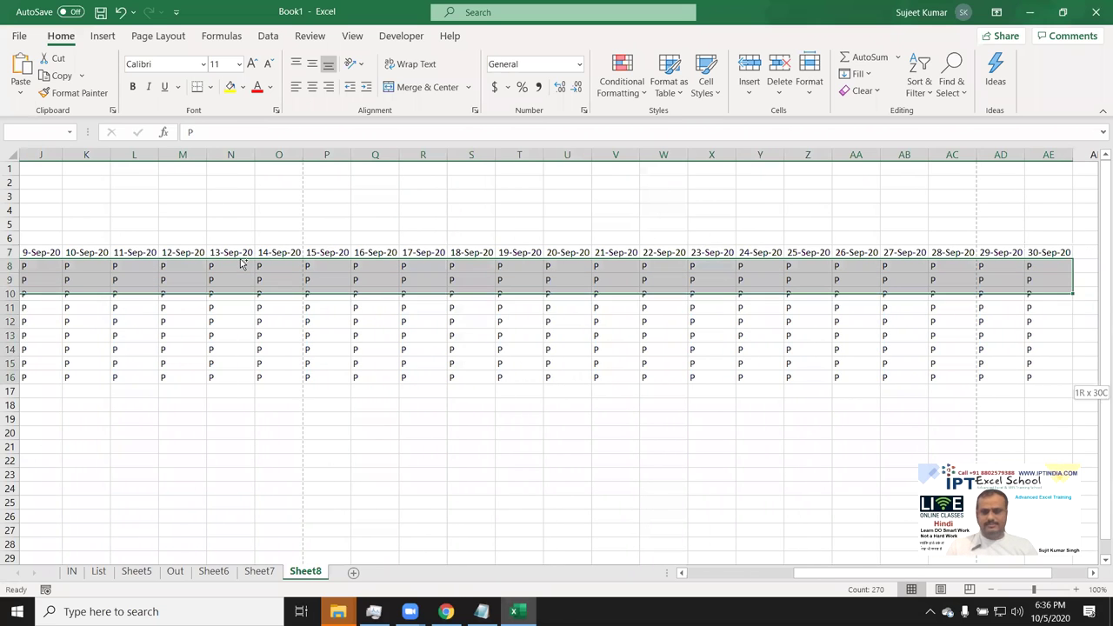
{"action": "key", "text": "ctrl+Left"}
{"action": "key", "text": "Up"}
{"action": "key", "text": "ctrl+shift+Right"}
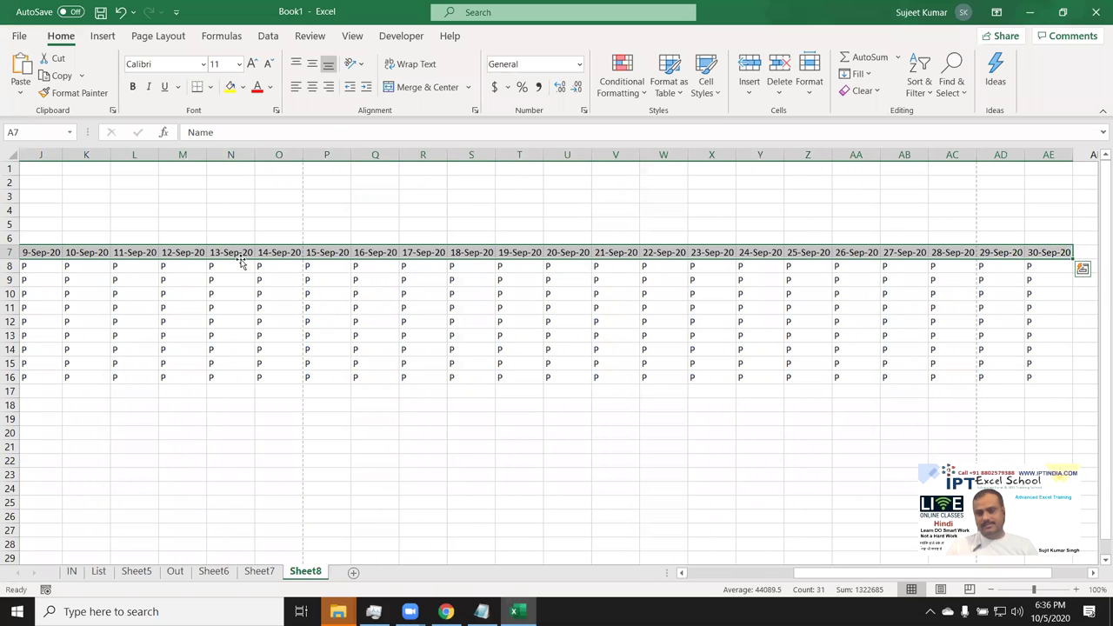
{"action": "key", "text": "ctrl+Left"}
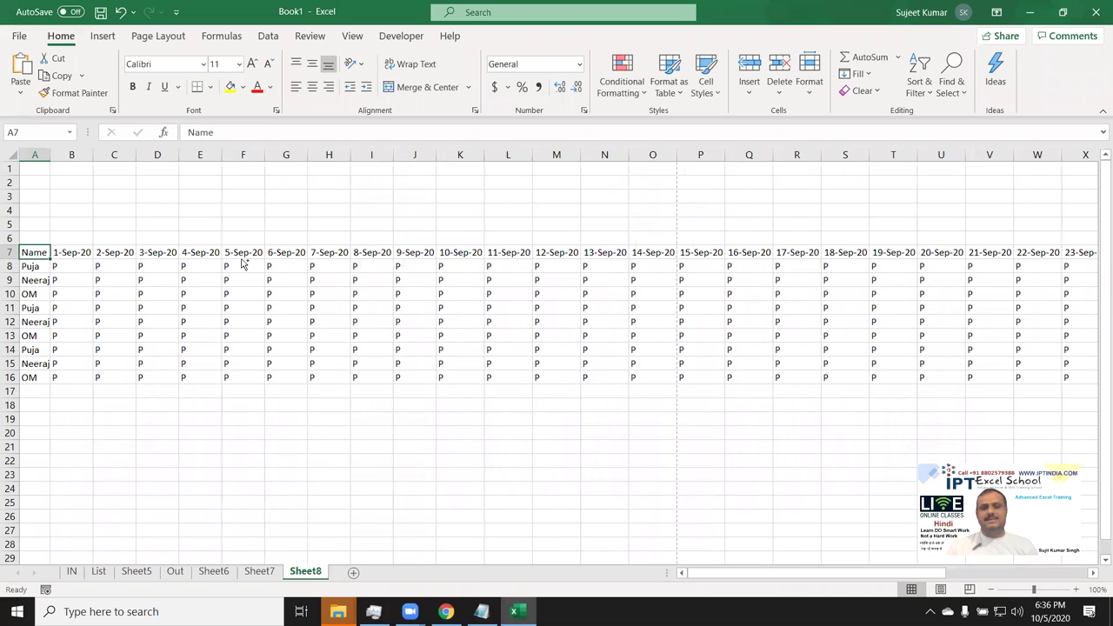
{"action": "key", "text": "ctrl+shift+Right"}
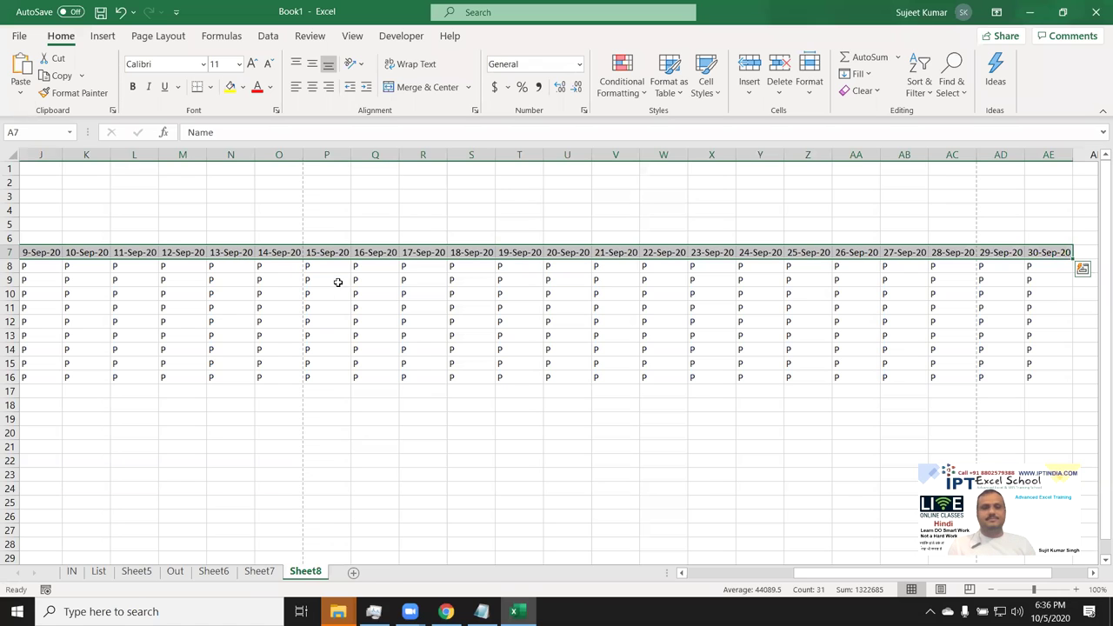
Step: Rotate the row 7 header text Up so the dates read vertically
{"action": "right_click", "coordinate": [344, 253]}
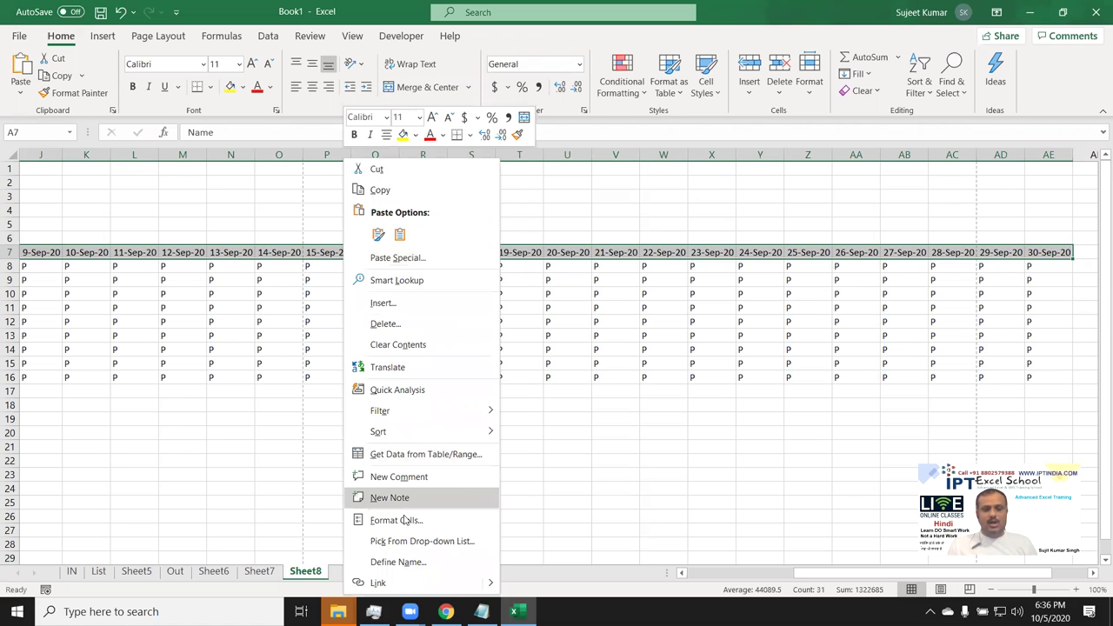
{"action": "left_click", "coordinate": [404, 519]}
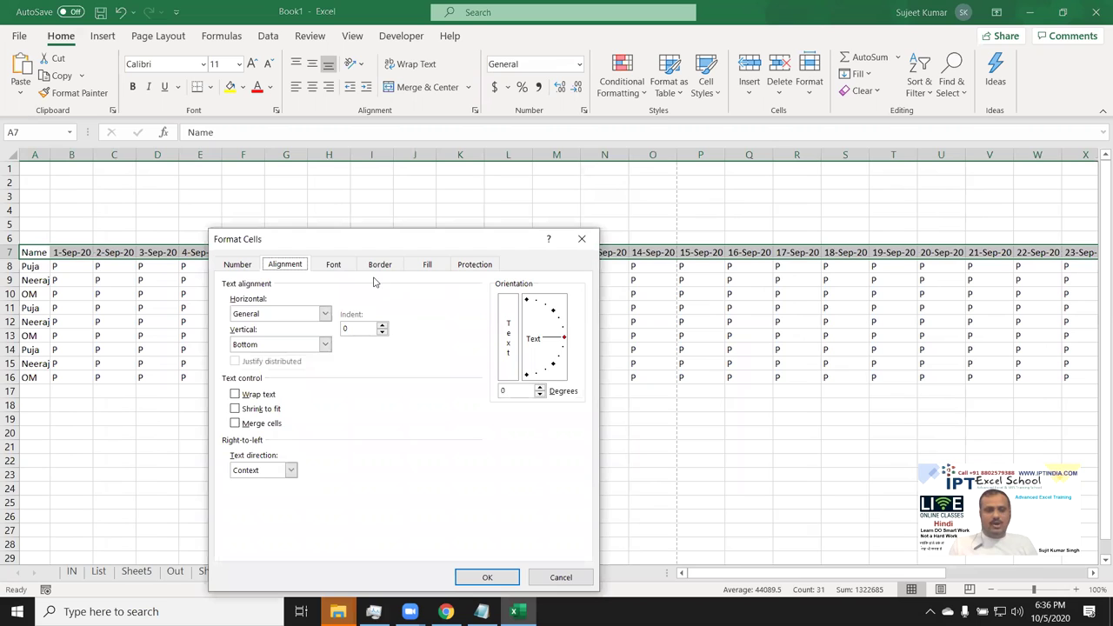
{"action": "left_click", "coordinate": [582, 238]}
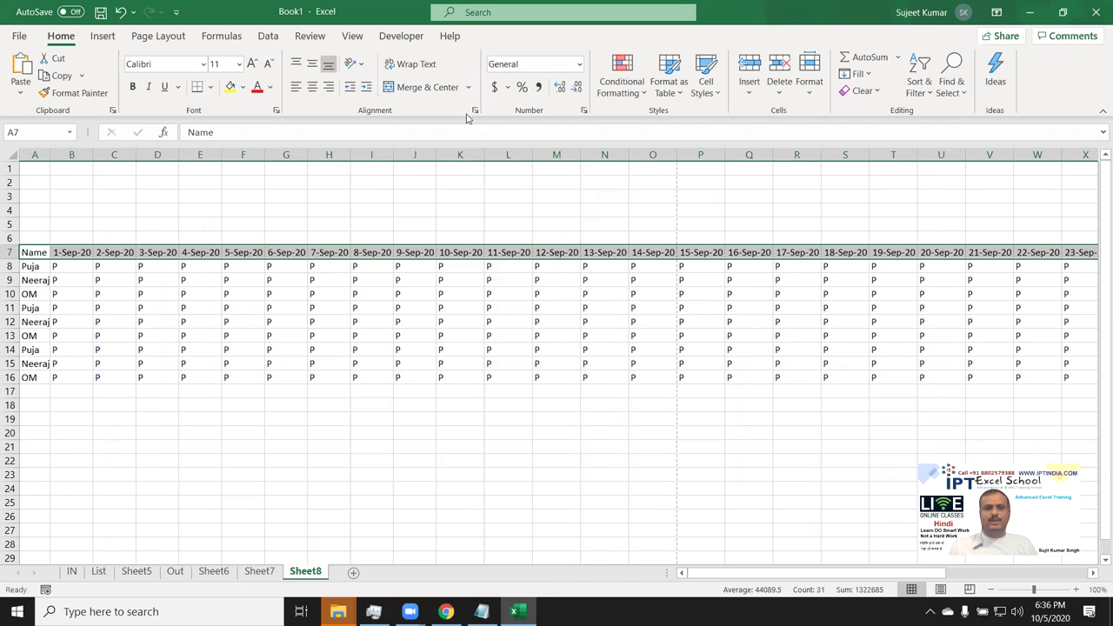
{"action": "left_click", "coordinate": [352, 66]}
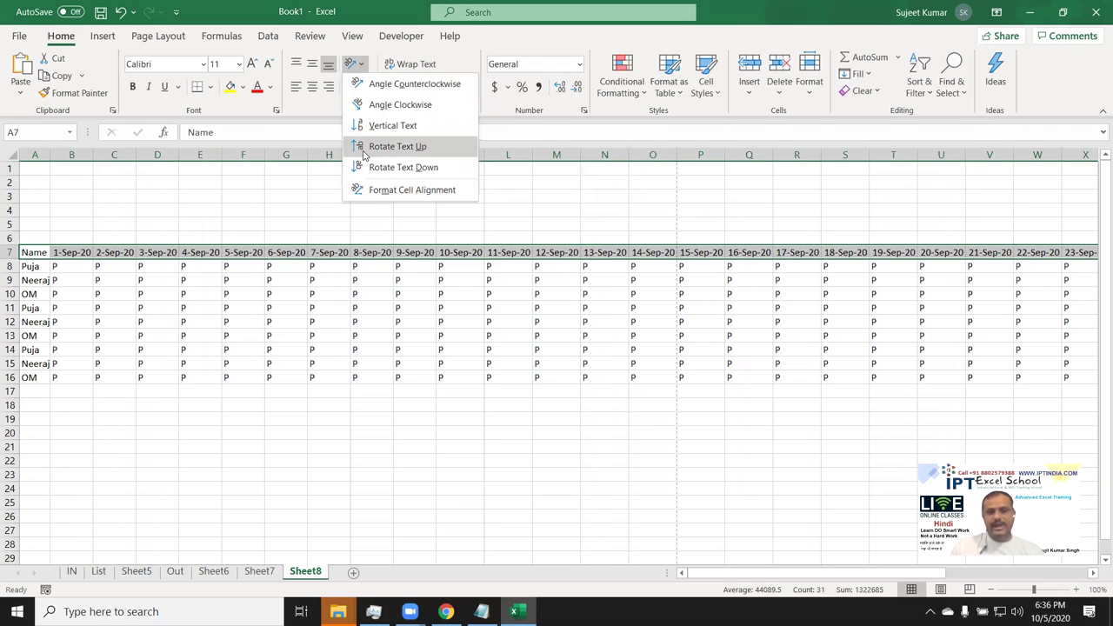
{"action": "left_click", "coordinate": [364, 146]}
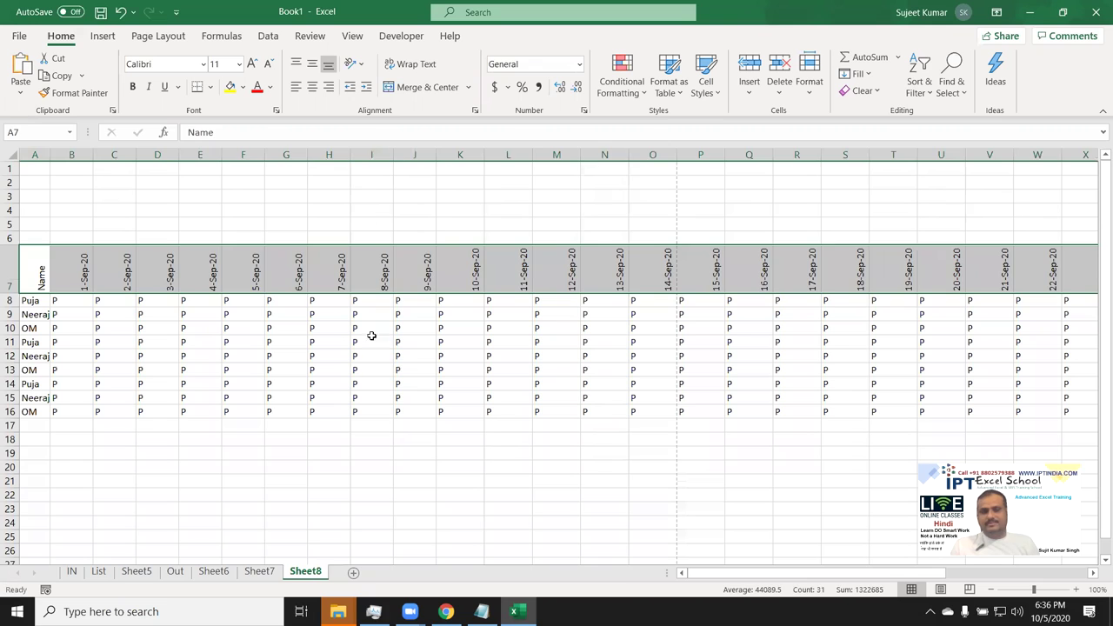
{"action": "left_click", "coordinate": [380, 364]}
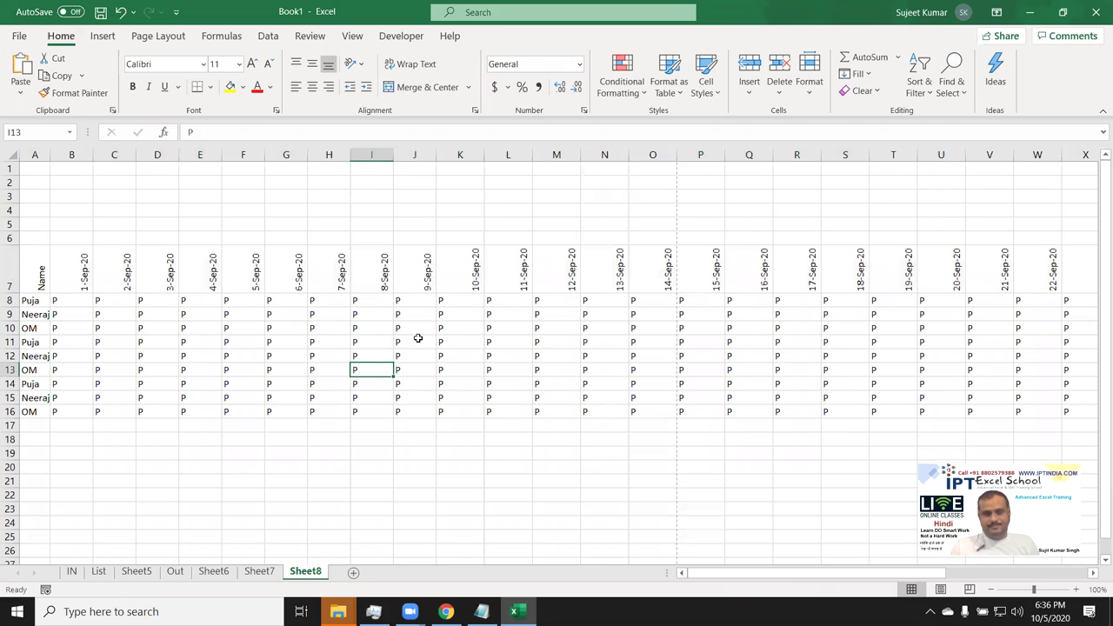
Step: AutoFit all columns to narrow the date columns, then open the print preview
{"action": "left_click", "coordinate": [9, 154]}
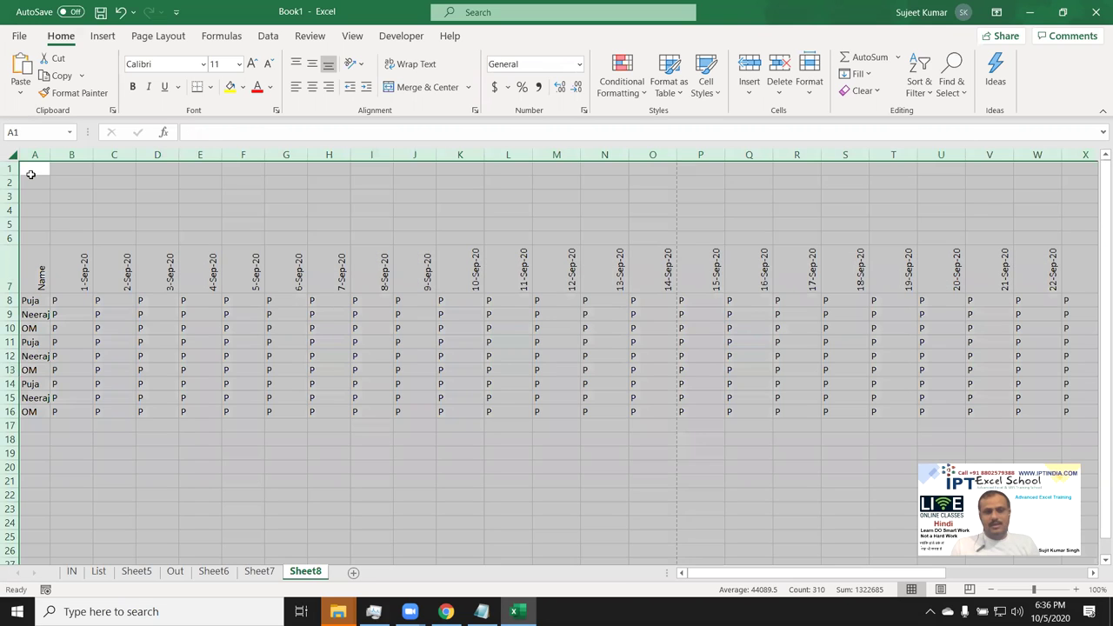
{"action": "double_click", "coordinate": [309, 155]}
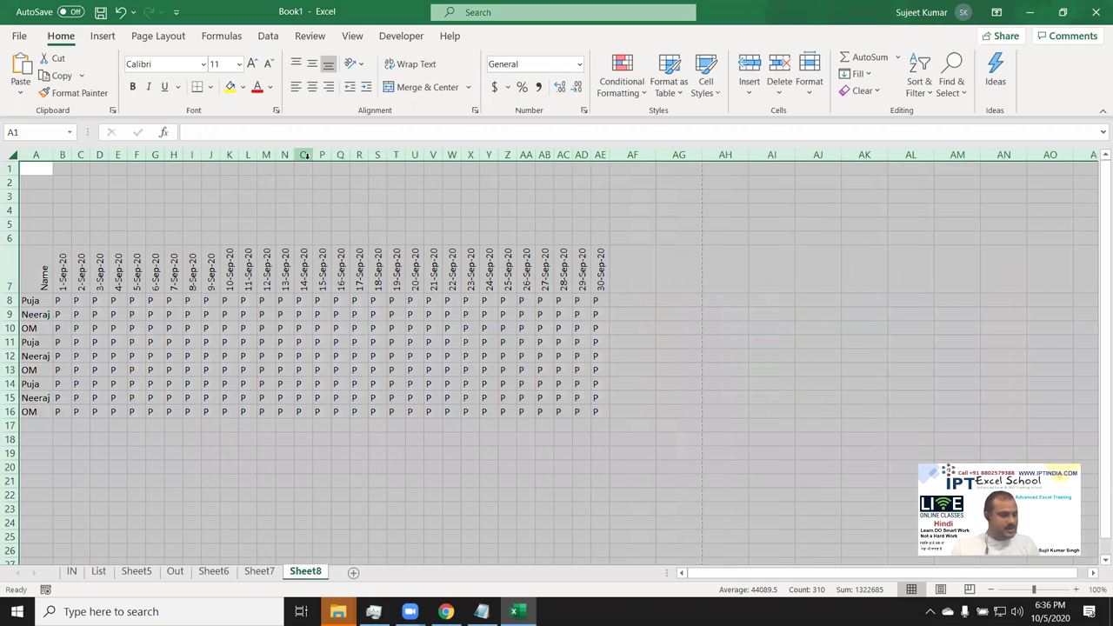
{"action": "left_click", "coordinate": [287, 330]}
{"action": "left_click_drag", "start_coordinate": [45, 278], "coordinate": [78, 277]}
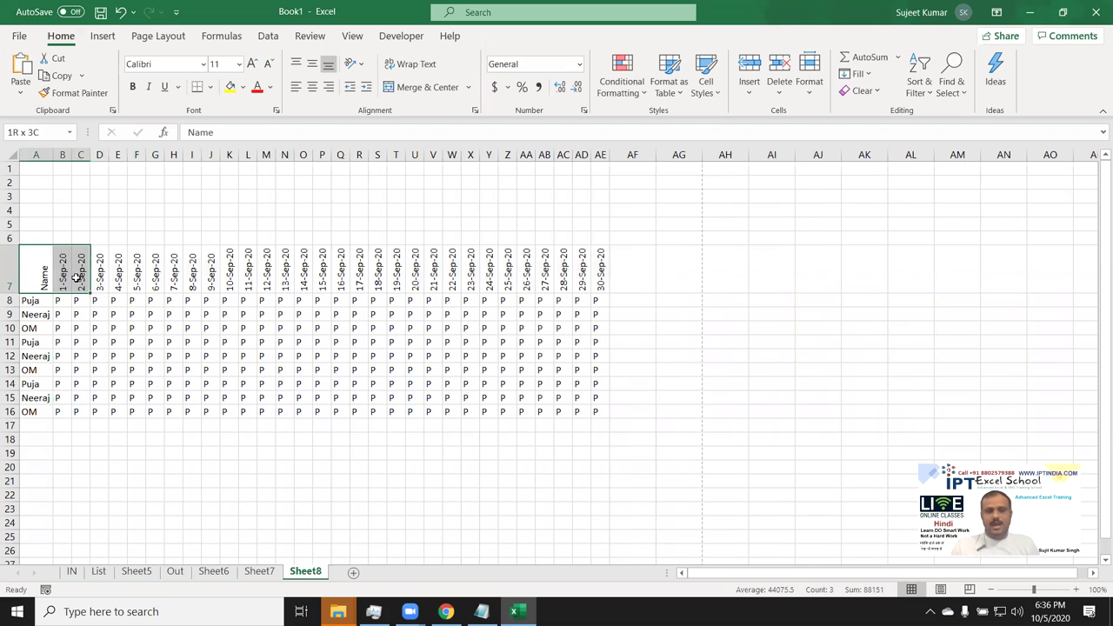
{"action": "key", "text": "ctrl+p"}
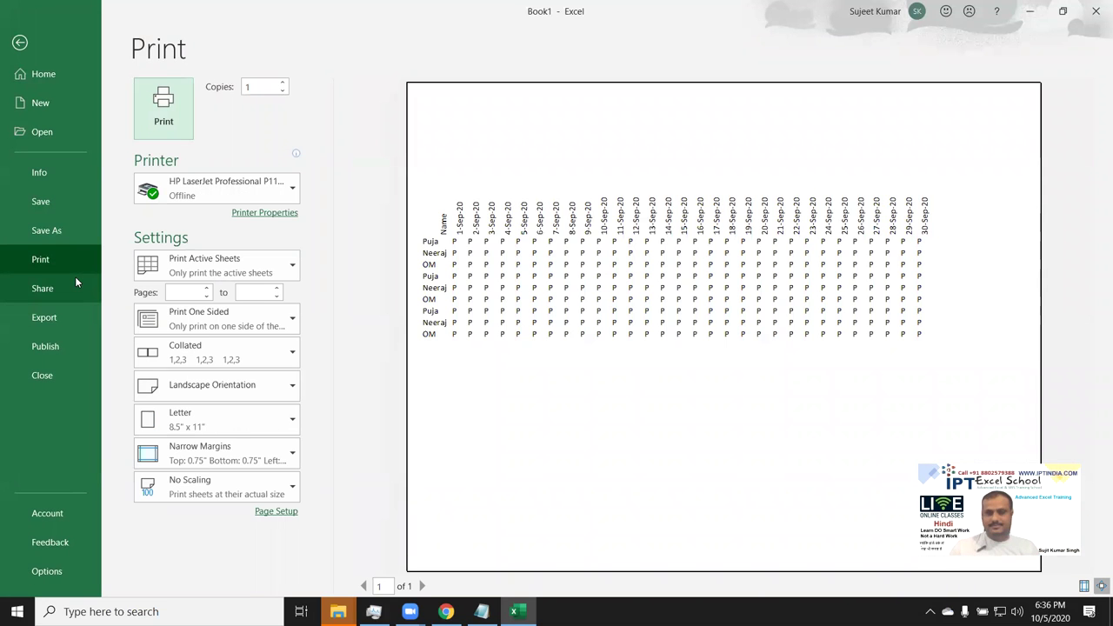
Step: Close the one-page print preview to return to the September attendance grid
{"action": "key", "text": "Escape"}
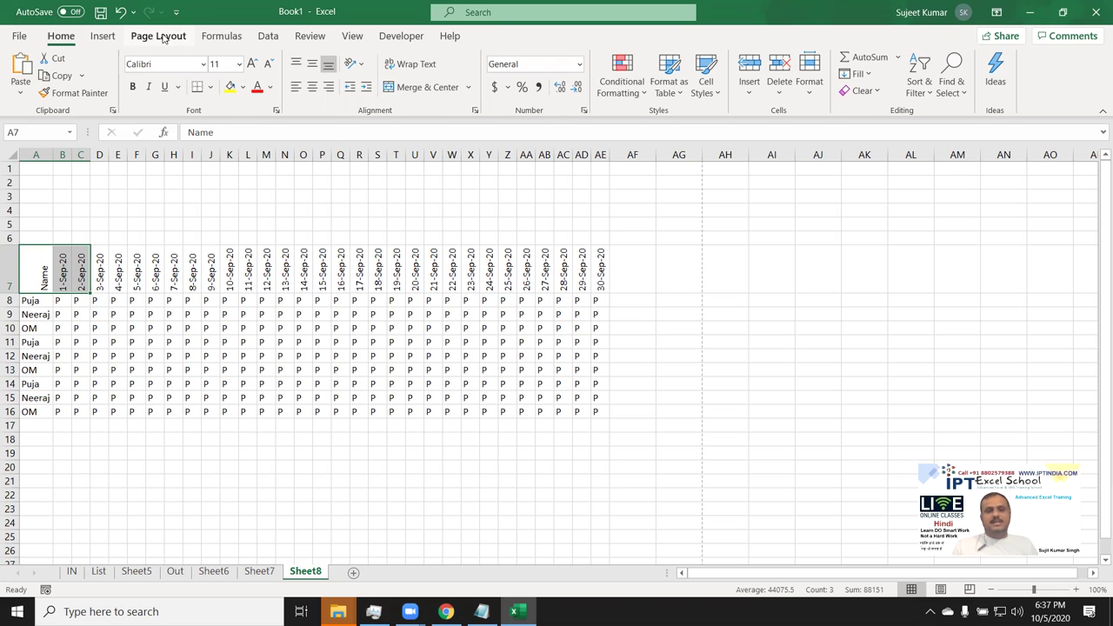
Step: Review the Page Layout Scale to Fit width choices without changing them
{"action": "left_click", "coordinate": [161, 38]}
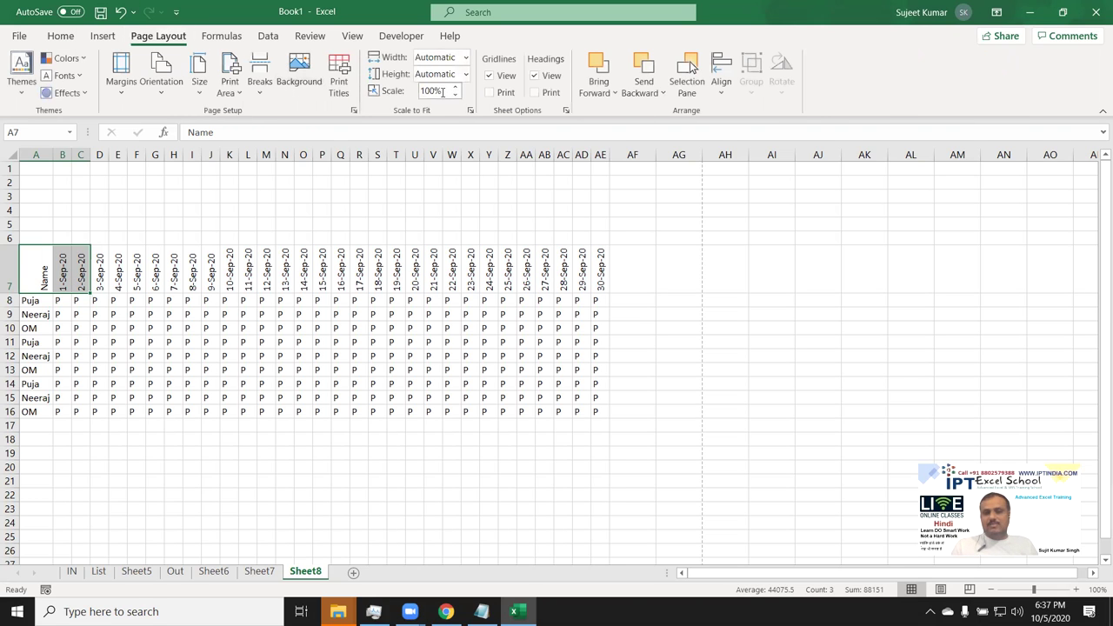
{"action": "left_click", "coordinate": [467, 58]}
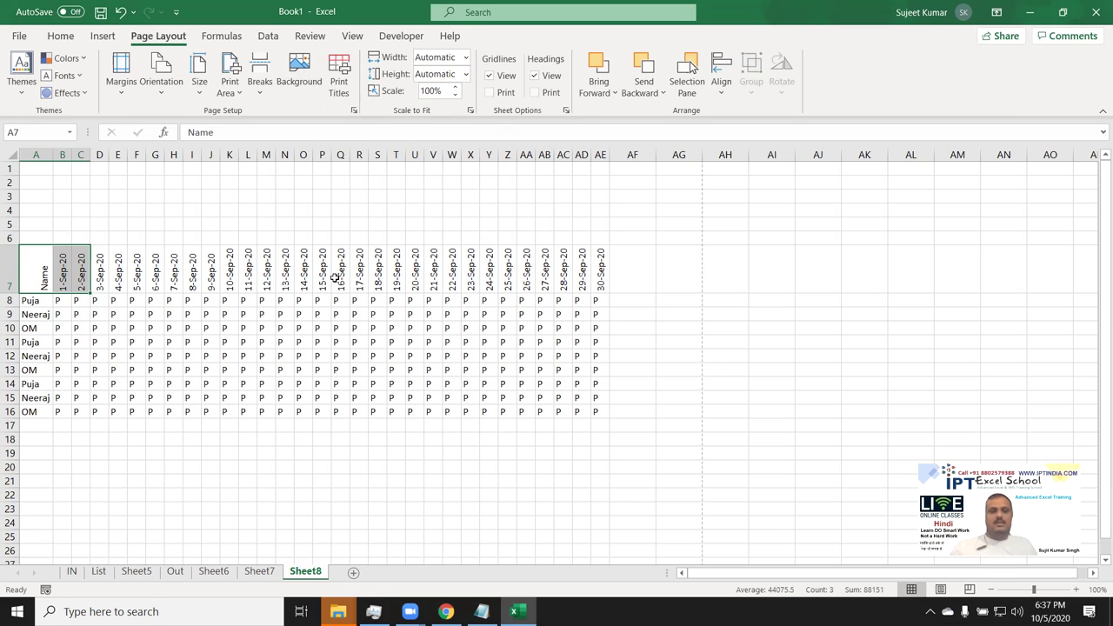
{"action": "left_click", "coordinate": [473, 383]}
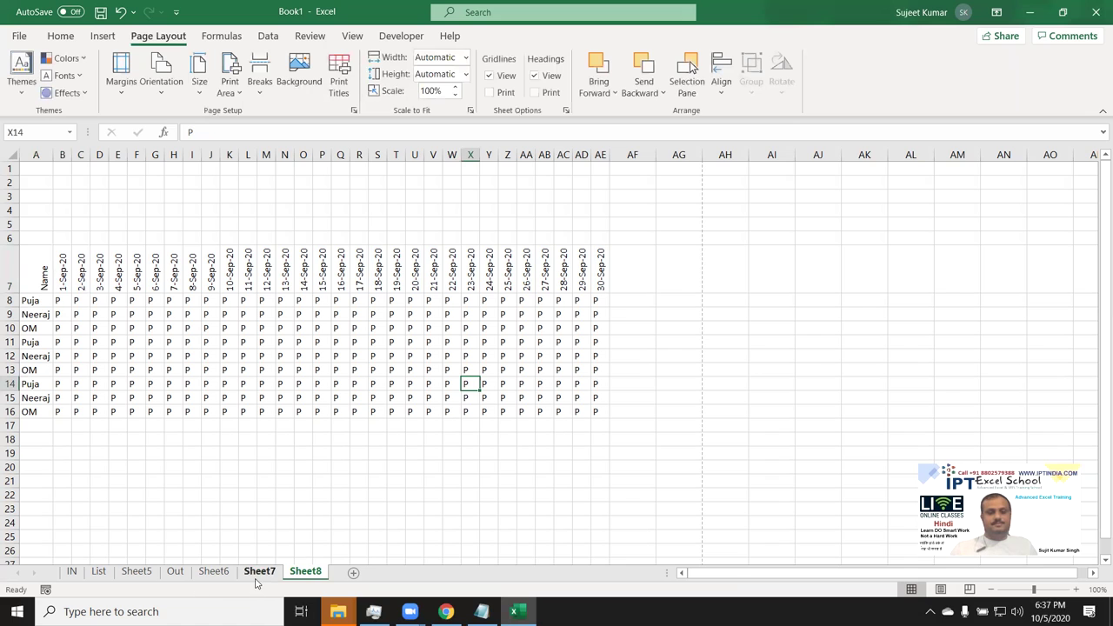
Step: Insert a new blank Sheet9 after the Sheet8 attendance sheet
{"action": "left_click", "coordinate": [259, 572]}
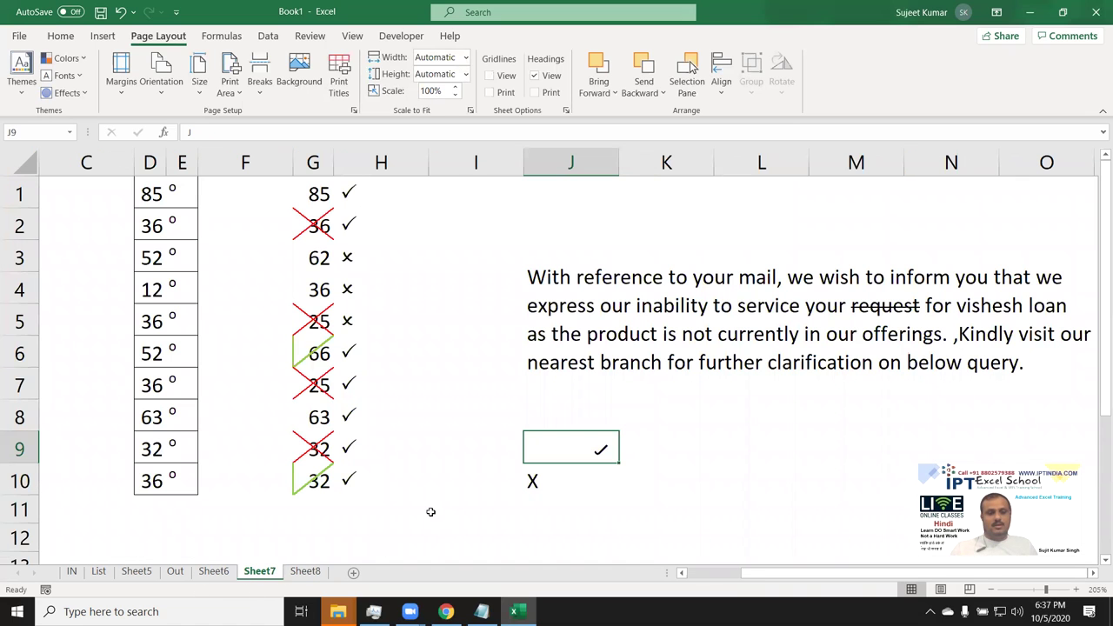
{"action": "left_click", "coordinate": [305, 572]}
{"action": "scroll", "coordinate": [249, 516], "scroll_direction": "down", "scroll_amount": 6}
{"action": "scroll", "coordinate": [178, 237], "scroll_direction": "up", "scroll_amount": 6}
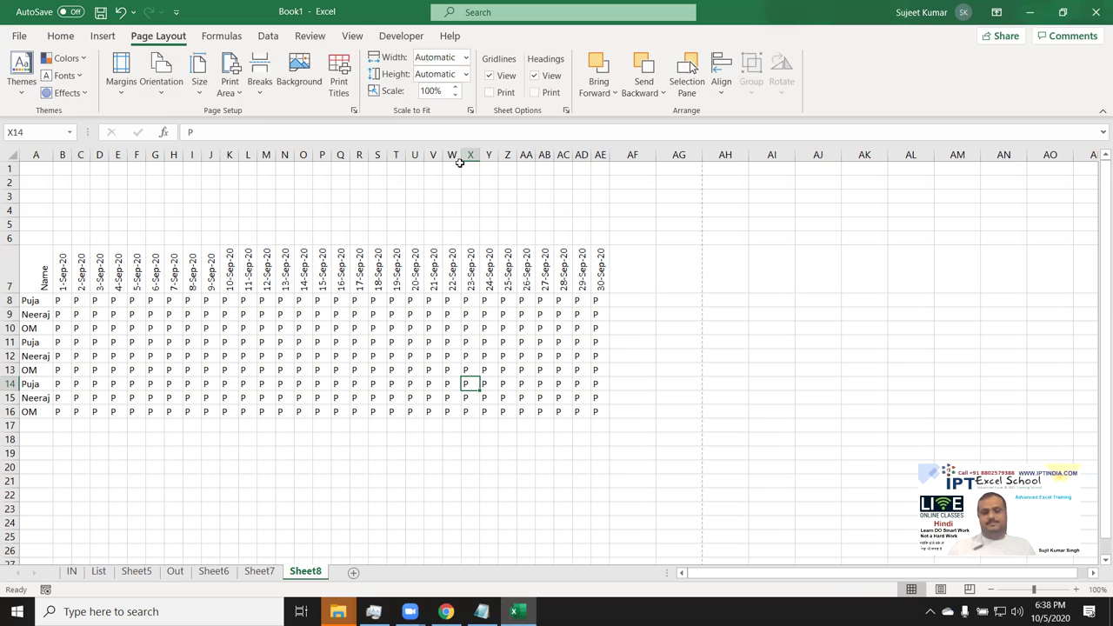
{"action": "left_click", "coordinate": [353, 573]}
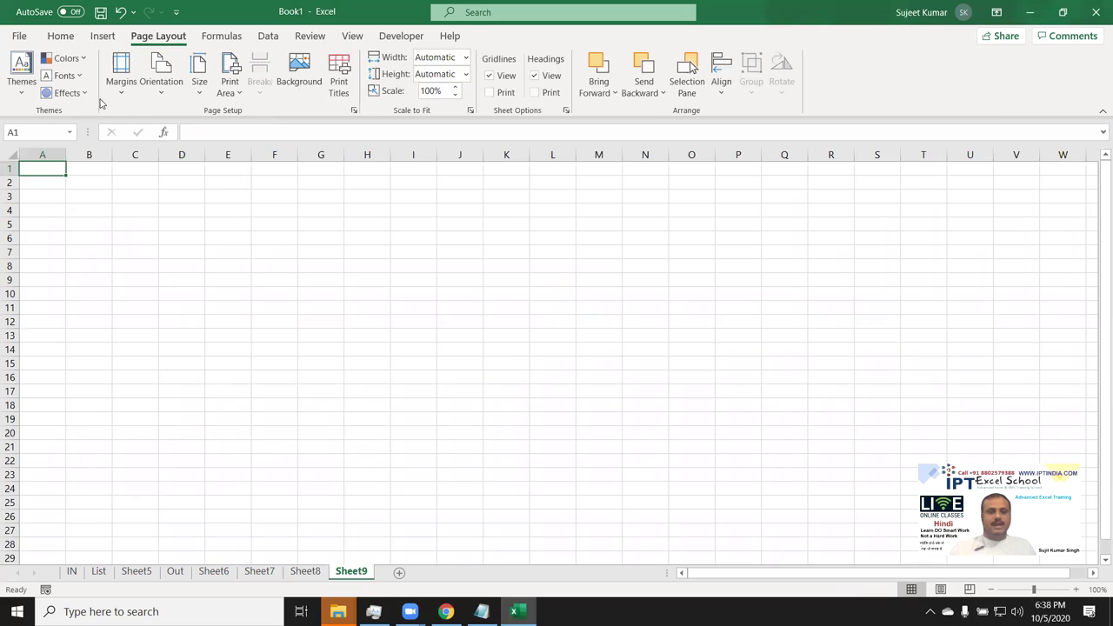
{"action": "left_click", "coordinate": [61, 35]}
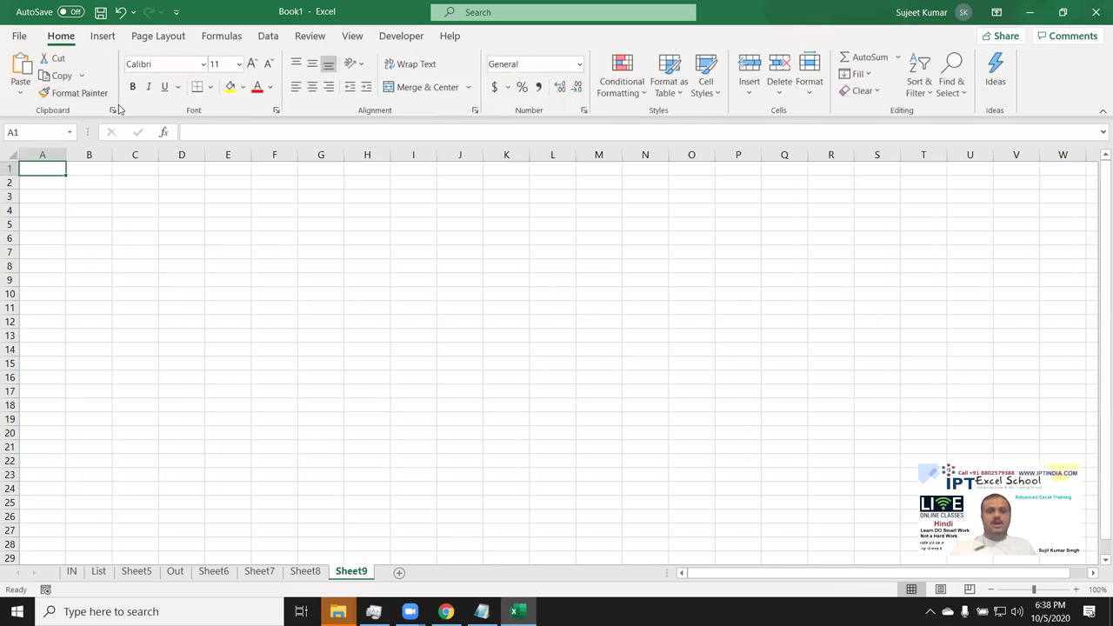
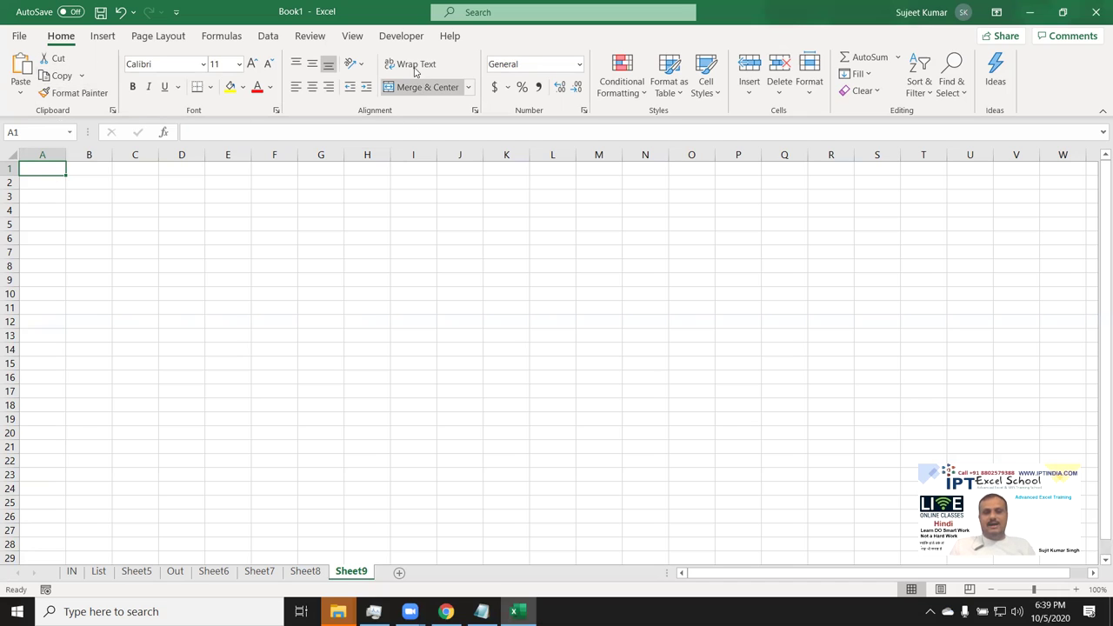
Step: Enter a person's full name in A1 and wrap it onto two lines
{"action": "key", "text": "Return"}
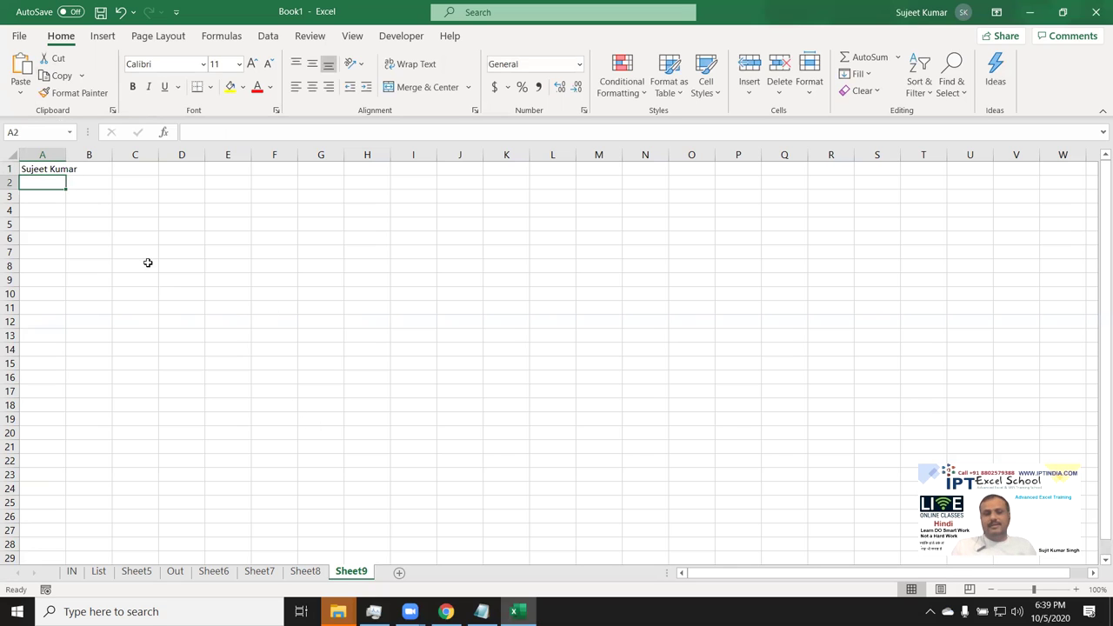
{"action": "left_click", "coordinate": [43, 170]}
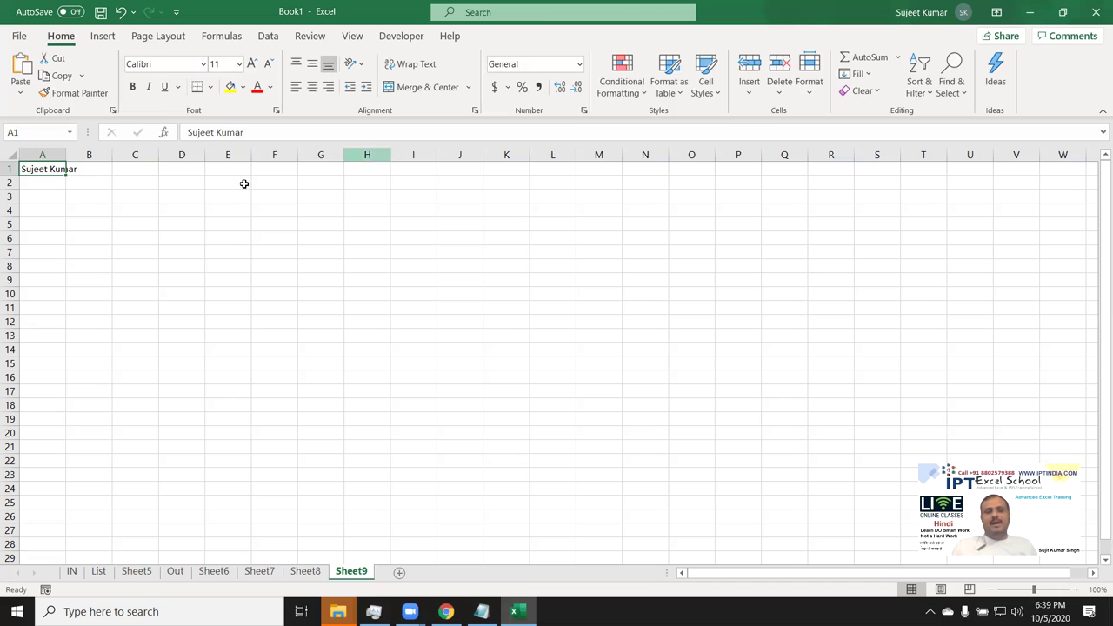
{"action": "left_click", "coordinate": [426, 65]}
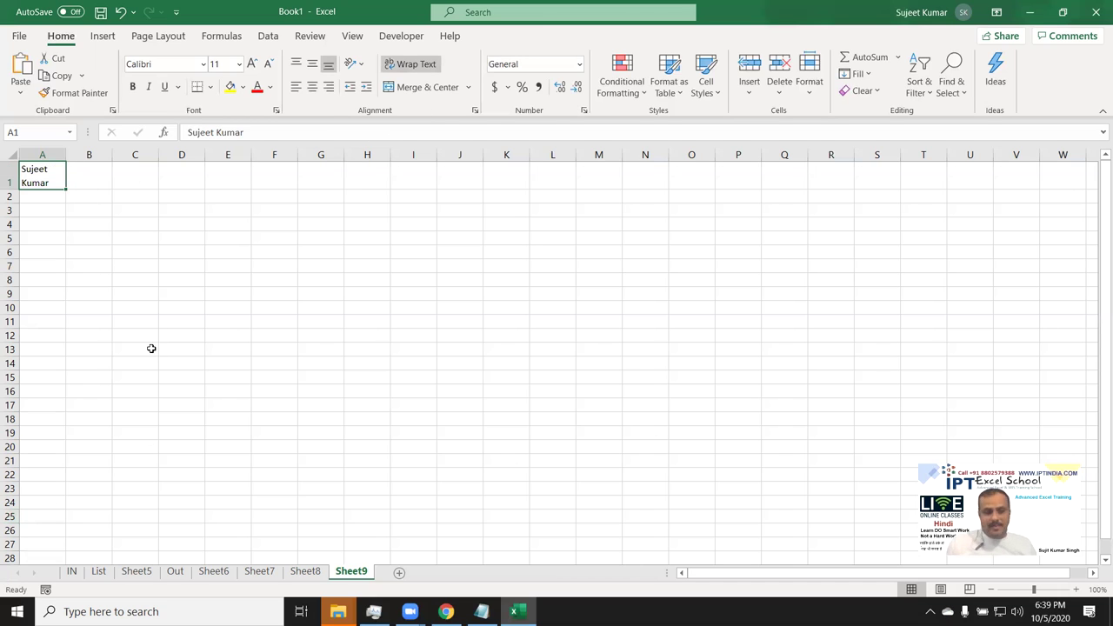
{"action": "left_click_drag", "start_coordinate": [143, 307], "coordinate": [143, 294]}
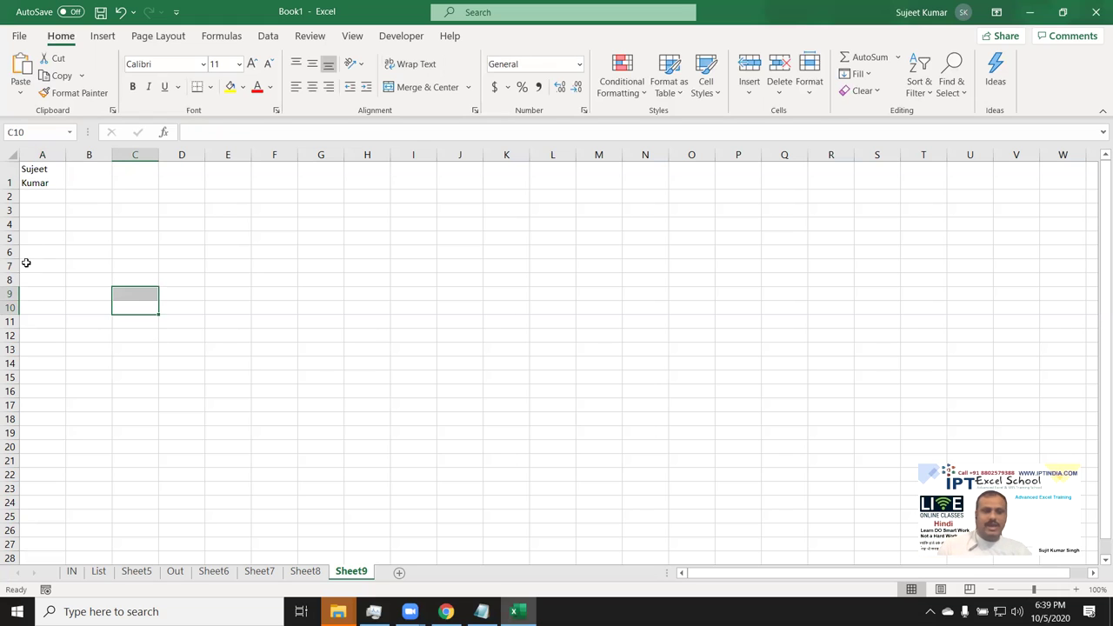
{"action": "left_click", "coordinate": [32, 181]}
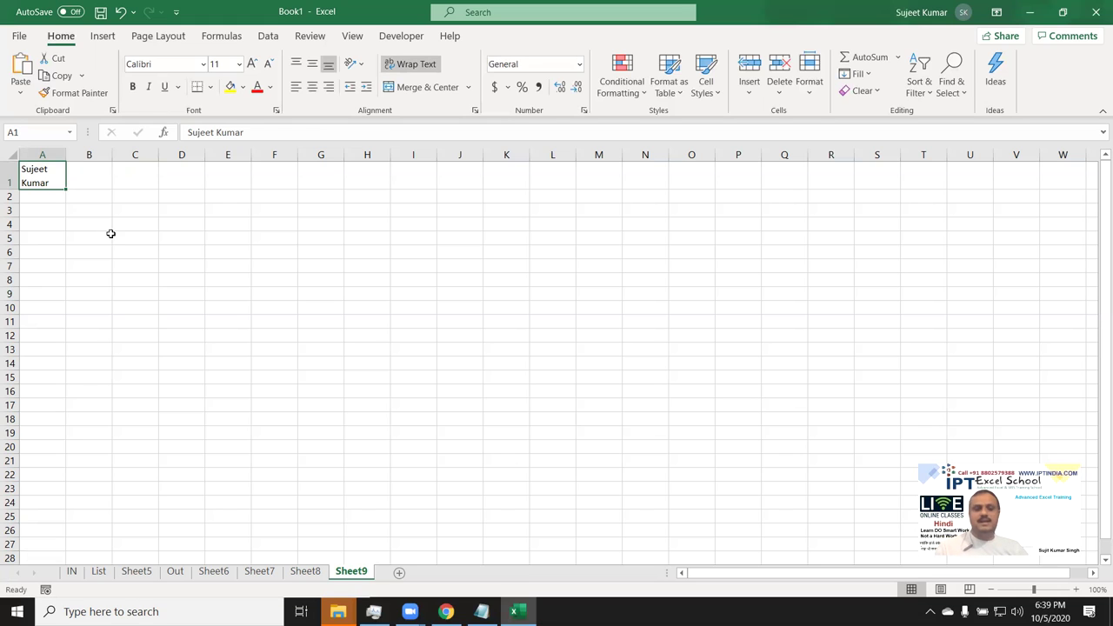
{"action": "left_click", "coordinate": [127, 230]}
{"action": "type", "text": "123"}
{"action": "key", "text": "alt+Return"}
{"action": "type", "text": "852"}
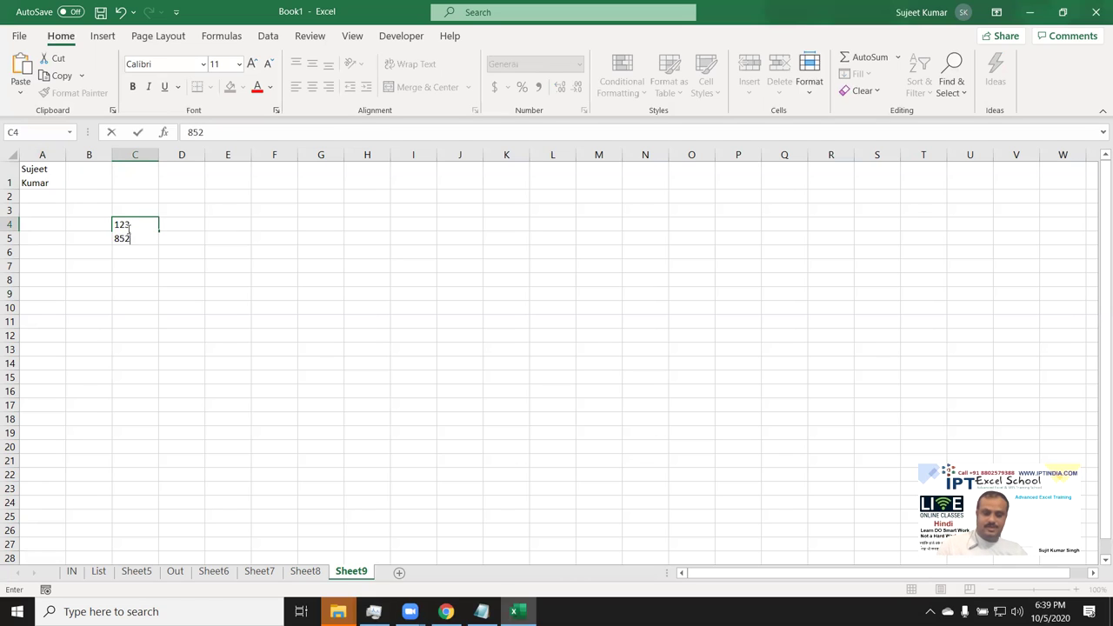
{"action": "key", "text": "alt+Return"}
{"action": "type", "text": "321"}
{"action": "key", "text": "Return"}
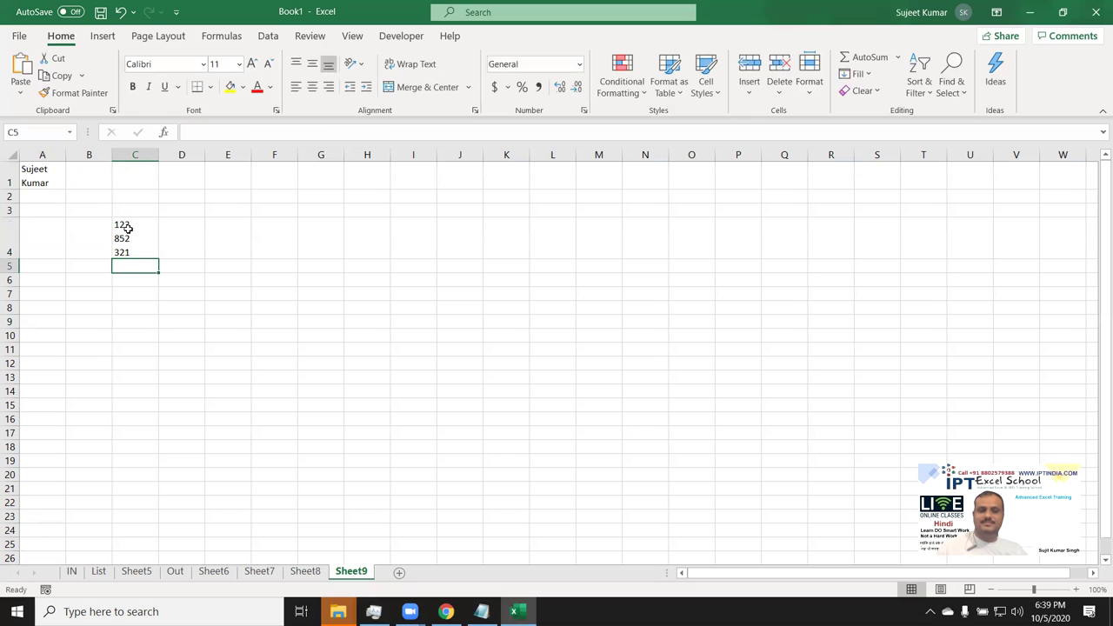
{"action": "type", "text": "852"}
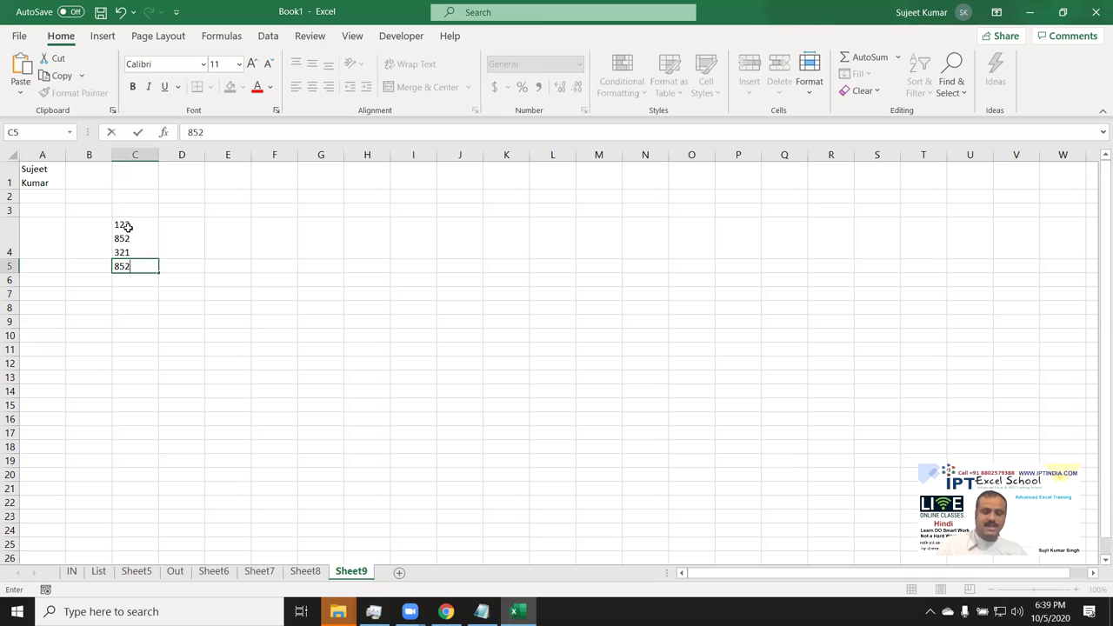
{"action": "key", "text": "alt+Return"}
{"action": "type", "text": "8221"}
{"action": "left_click", "coordinate": [242, 338]}
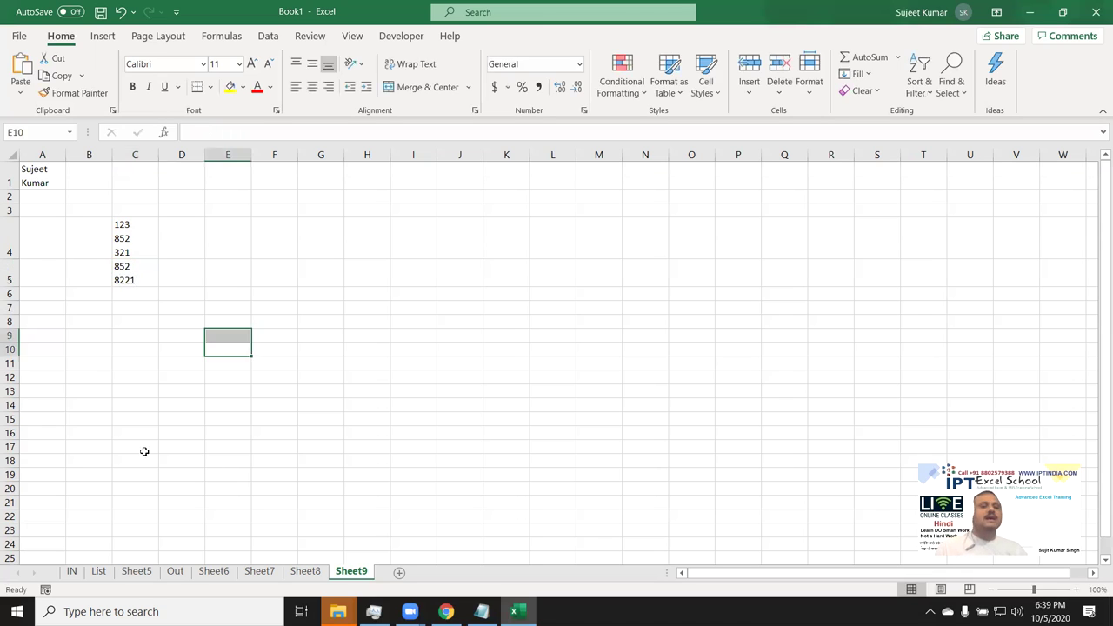
{"action": "left_click_drag", "start_coordinate": [131, 278], "coordinate": [132, 231]}
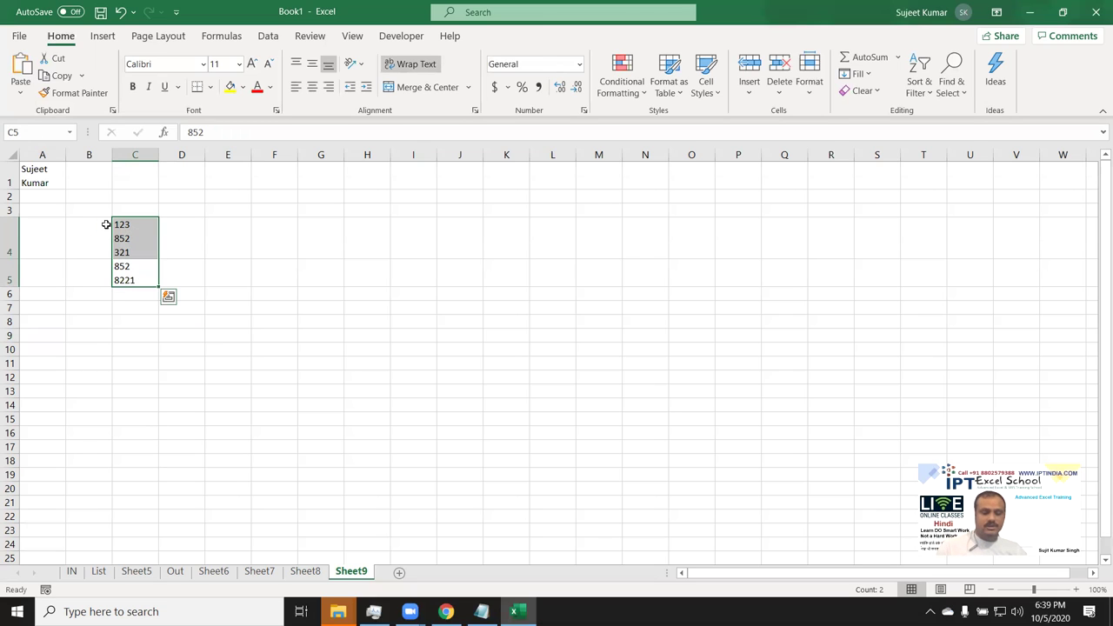
{"action": "key", "text": "Delete"}
{"action": "left_click", "coordinate": [39, 182]}
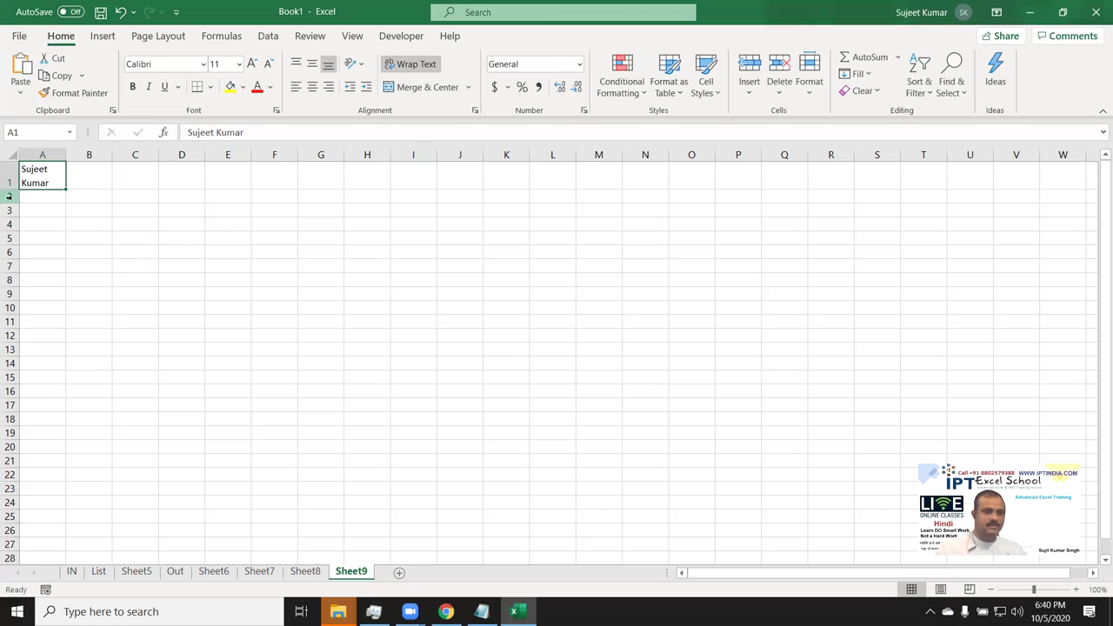
Step: Turn off wrapping in A1, autofit column A, then narrow it so the name spills over
{"action": "left_click", "coordinate": [410, 64]}
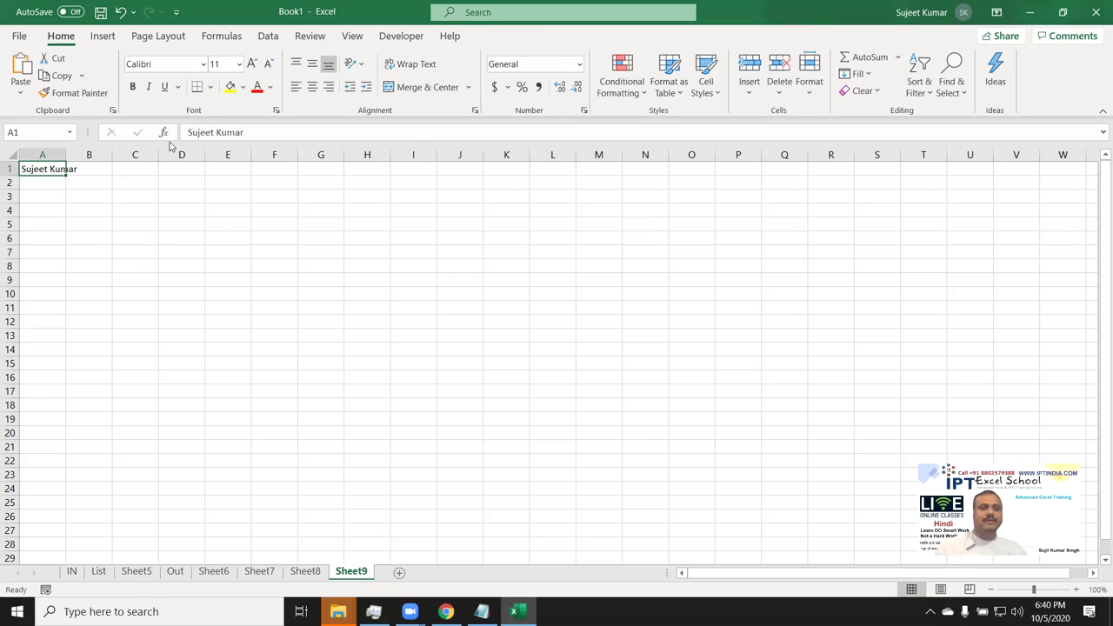
{"action": "double_click", "coordinate": [66, 154]}
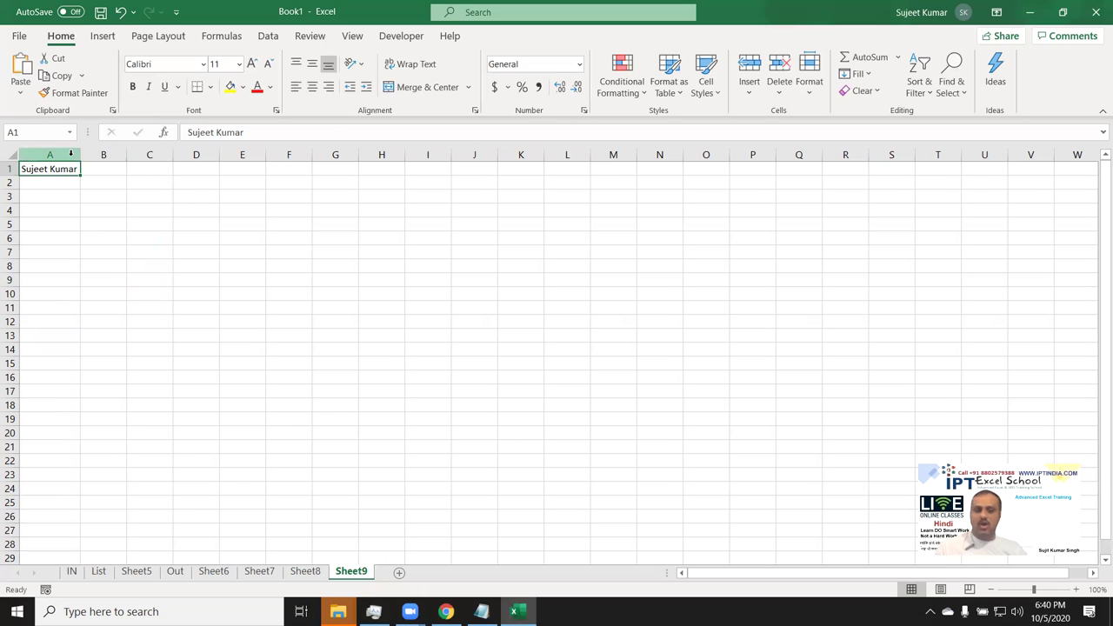
{"action": "left_click_drag", "start_coordinate": [80, 155], "coordinate": [70, 156]}
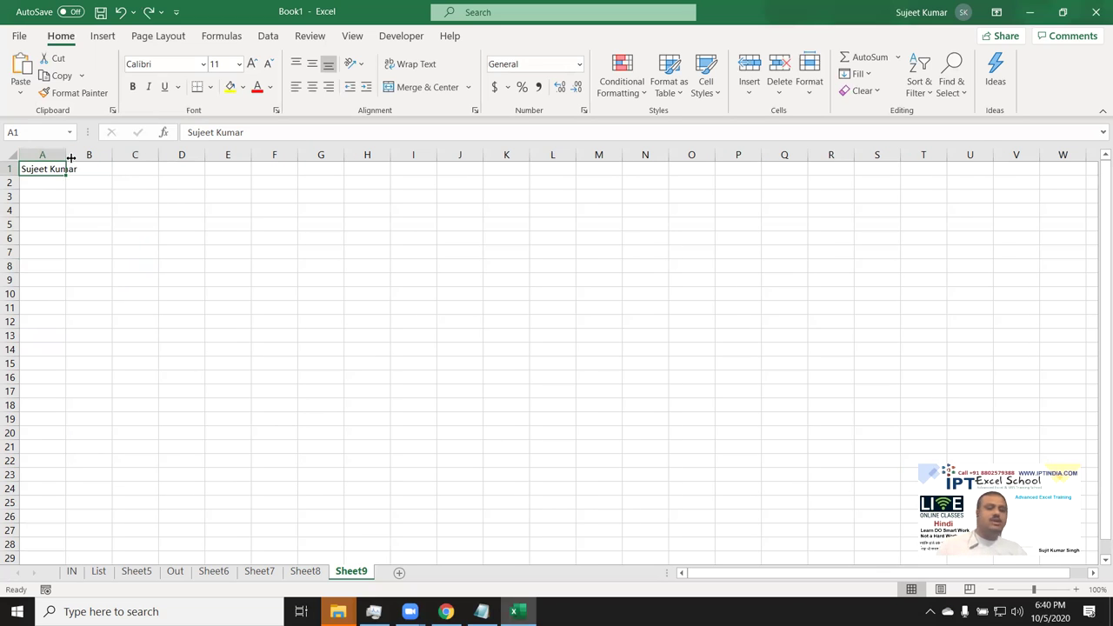
{"action": "scroll", "coordinate": [97, 235], "scroll_direction": "up", "scroll_amount": 2}
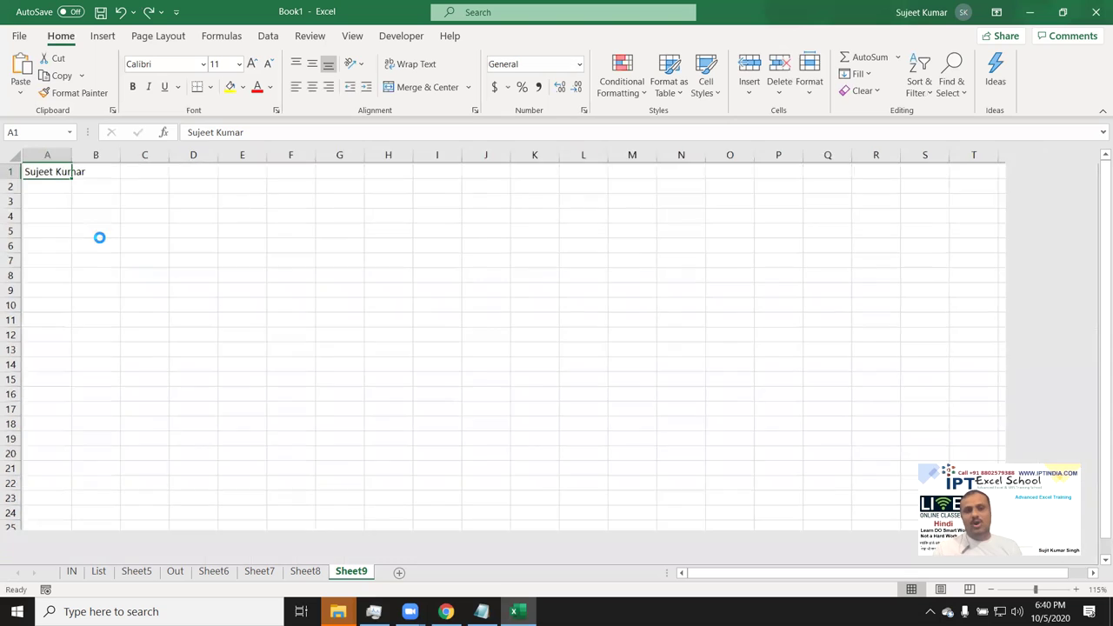
{"action": "scroll", "coordinate": [100, 240], "scroll_direction": "up", "scroll_amount": 3}
{"action": "scroll", "coordinate": [100, 241], "scroll_direction": "up", "scroll_amount": 4}
{"action": "scroll", "coordinate": [100, 241], "scroll_direction": "up", "scroll_amount": 2}
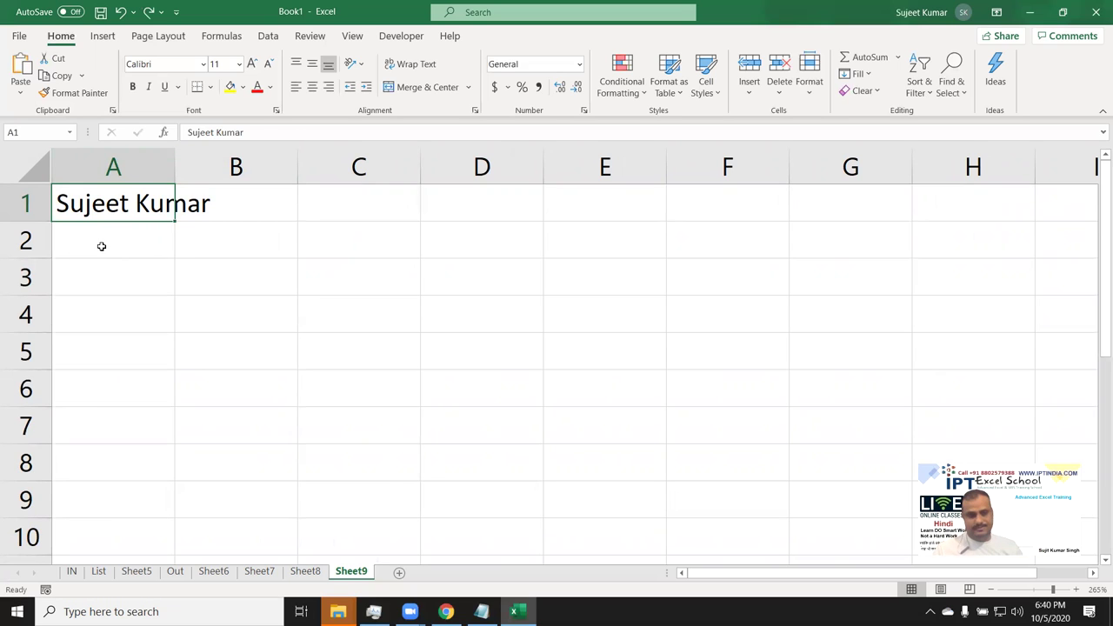
Step: Apply Shrink to fit to A1 in Format Cells so the name fits column A
{"action": "right_click", "coordinate": [103, 206]}
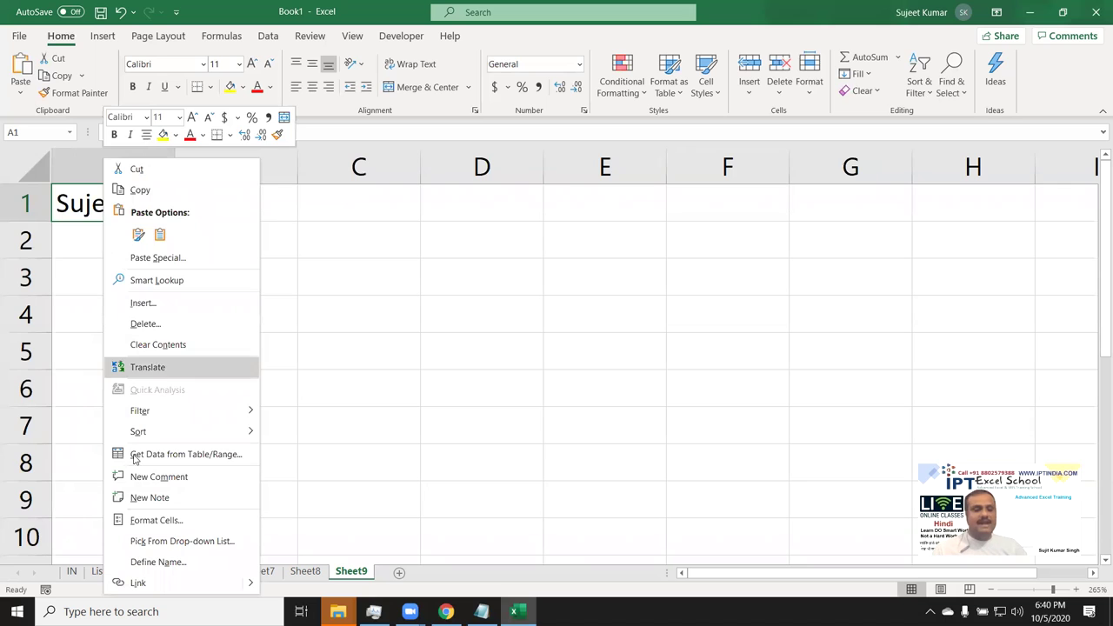
{"action": "left_click", "coordinate": [144, 519]}
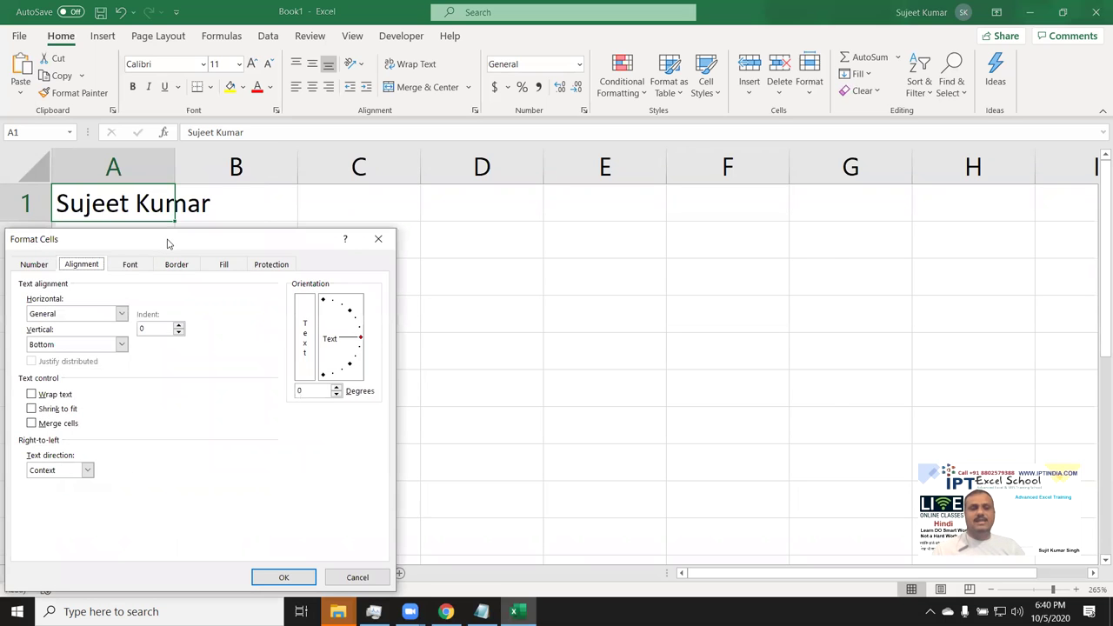
{"action": "left_click", "coordinate": [481, 334]}
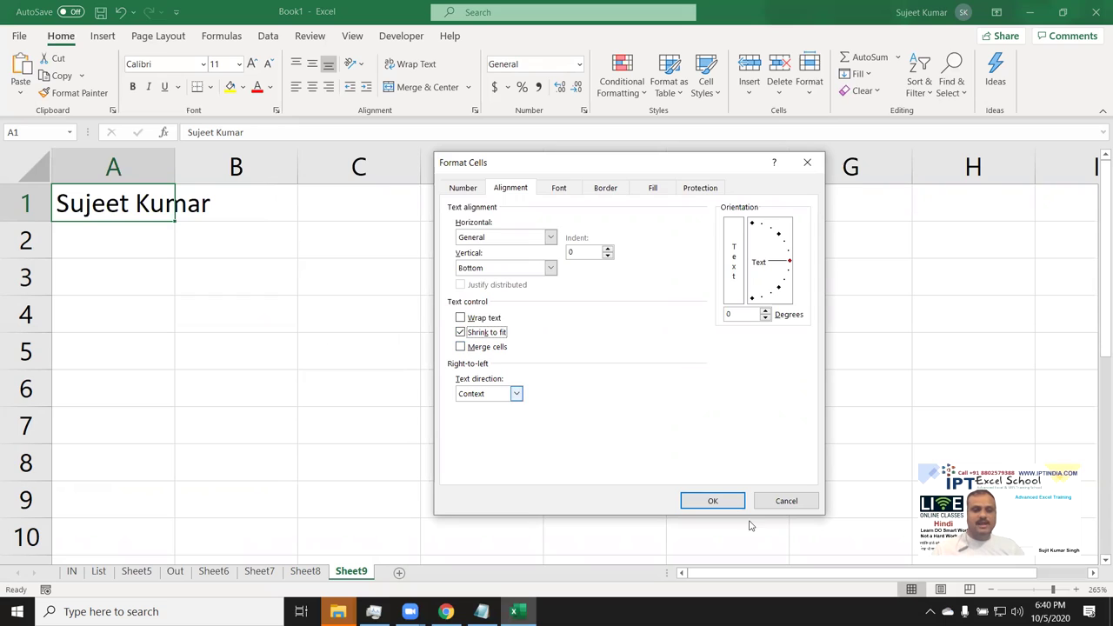
{"action": "left_click", "coordinate": [721, 498]}
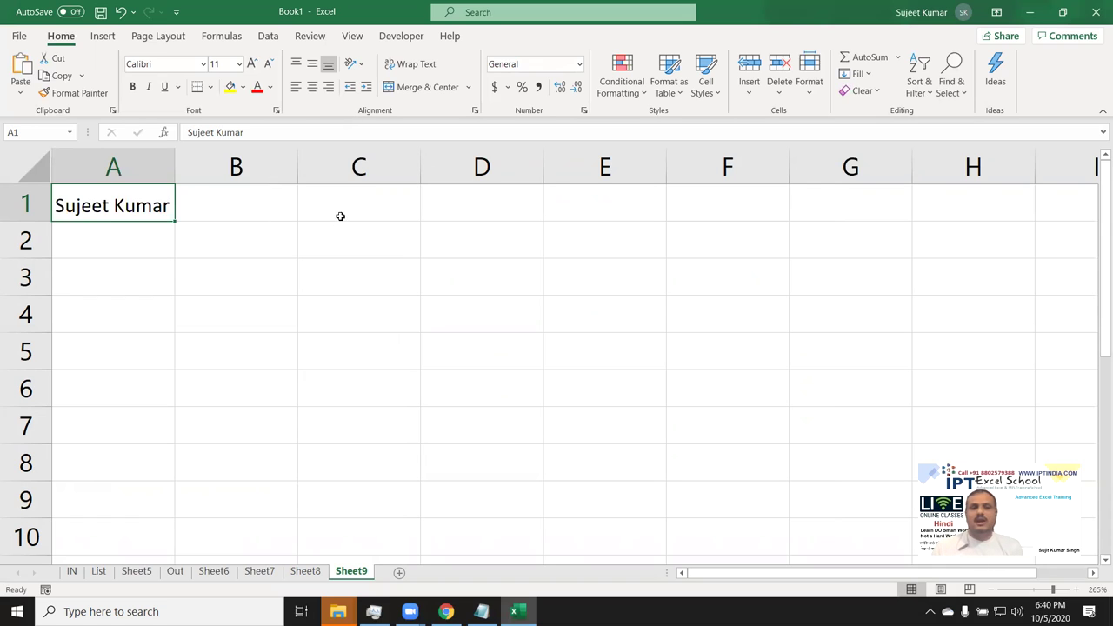
Step: Merge C2:F6, then switch to Merge Across so each row merges separately
{"action": "left_click_drag", "start_coordinate": [345, 239], "coordinate": [702, 396]}
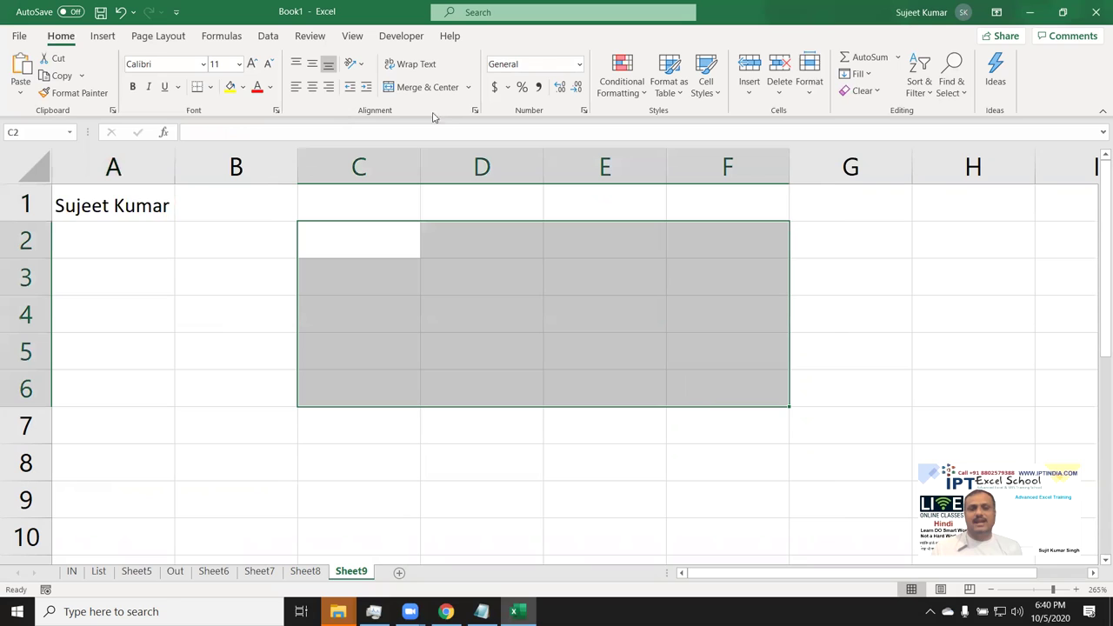
{"action": "left_click", "coordinate": [425, 87]}
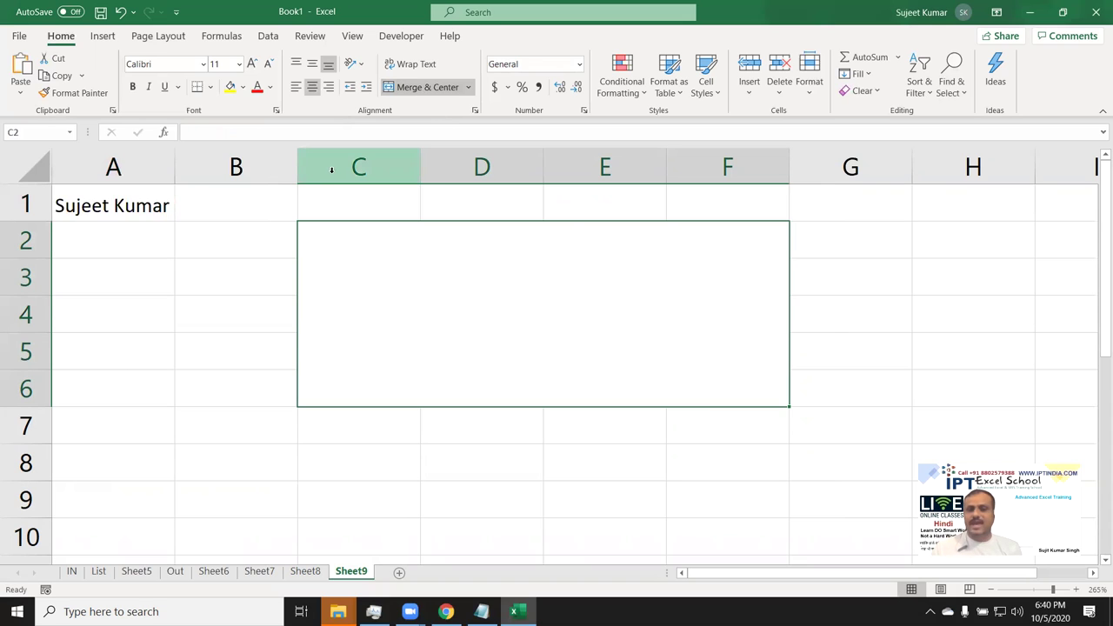
{"action": "left_click", "coordinate": [467, 87]}
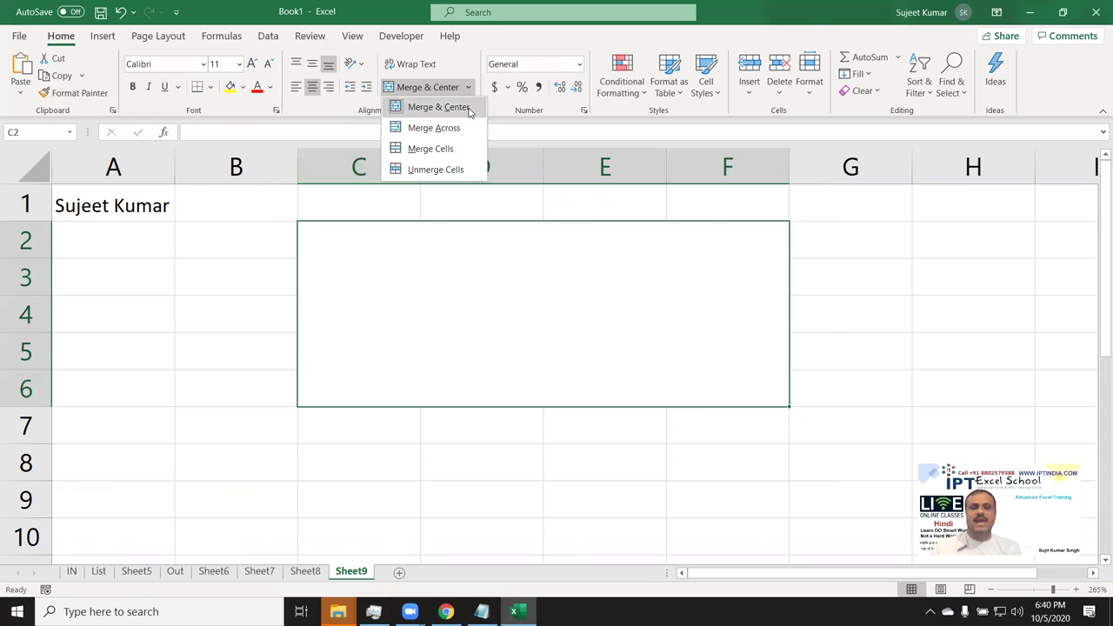
{"action": "left_click", "coordinate": [464, 129]}
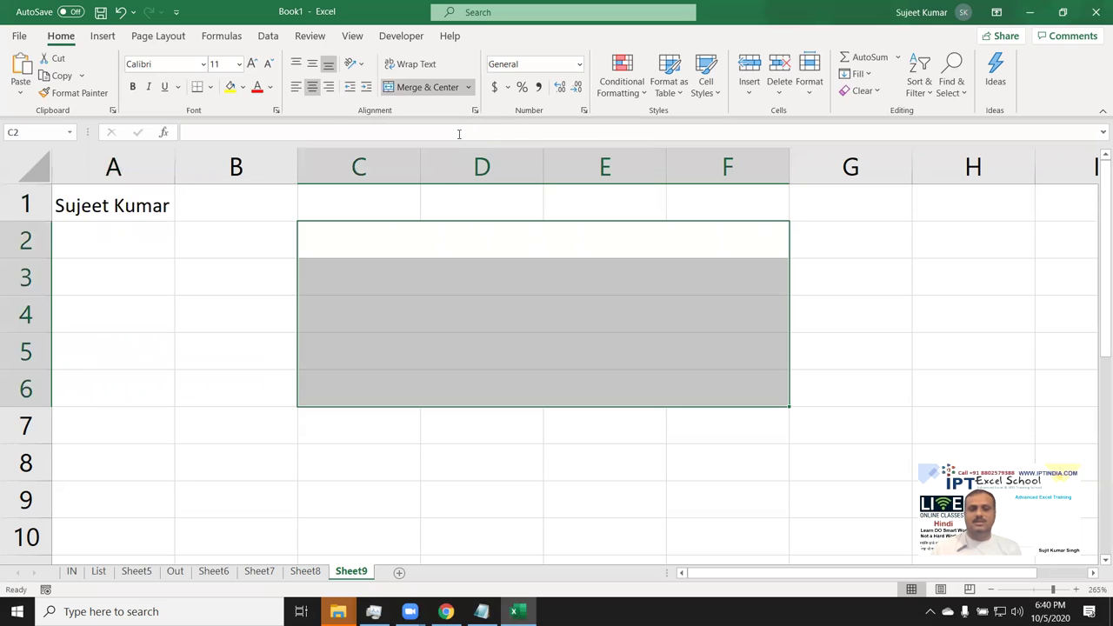
Step: Inspect the merged row cells, selecting C1:E1, B2:B5 and the merged C5:F5
{"action": "left_click", "coordinate": [433, 244]}
{"action": "left_click", "coordinate": [434, 278]}
{"action": "left_click", "coordinate": [434, 315]}
{"action": "left_click", "coordinate": [438, 358]}
{"action": "left_click", "coordinate": [437, 380]}
{"action": "left_click", "coordinate": [418, 341]}
{"action": "left_click", "coordinate": [412, 314]}
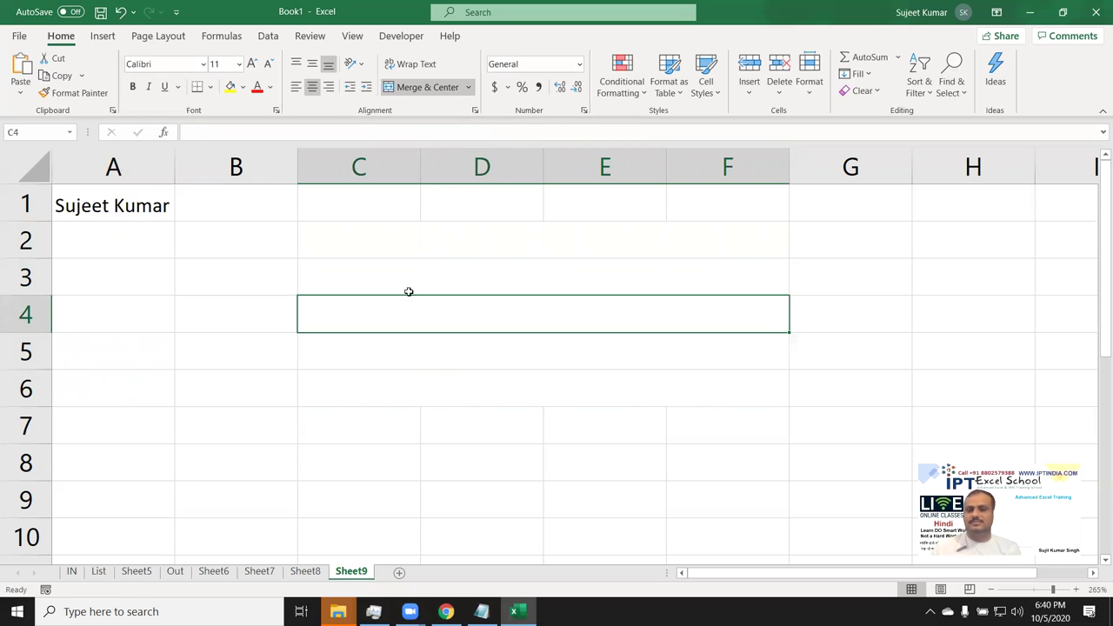
{"action": "left_click_drag", "start_coordinate": [393, 202], "coordinate": [612, 211]}
{"action": "left_click_drag", "start_coordinate": [288, 246], "coordinate": [288, 357]}
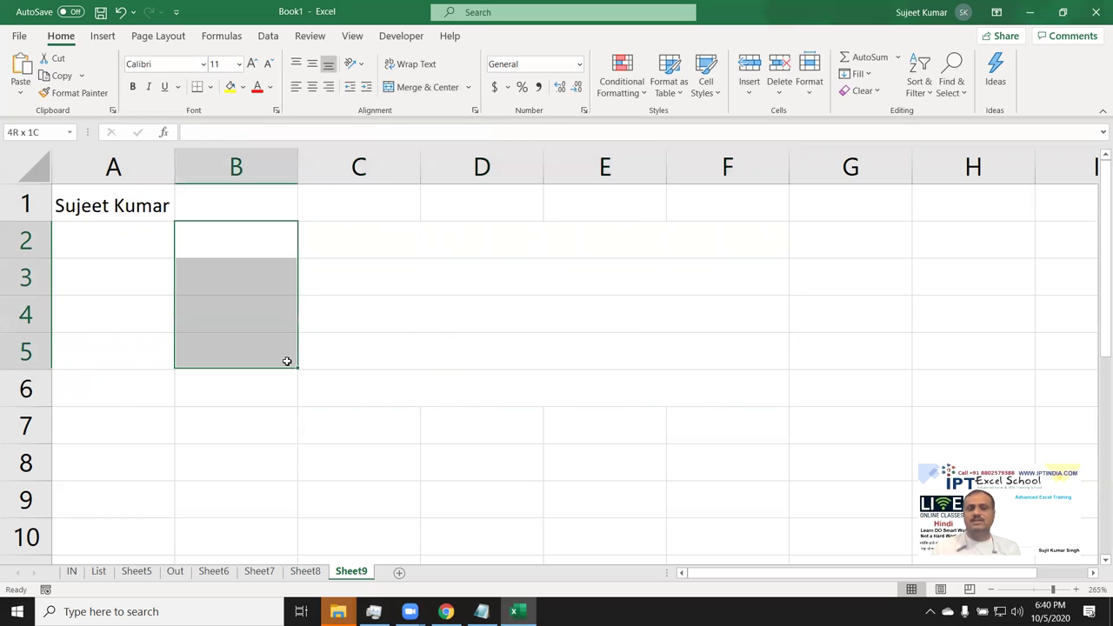
{"action": "left_click", "coordinate": [444, 344]}
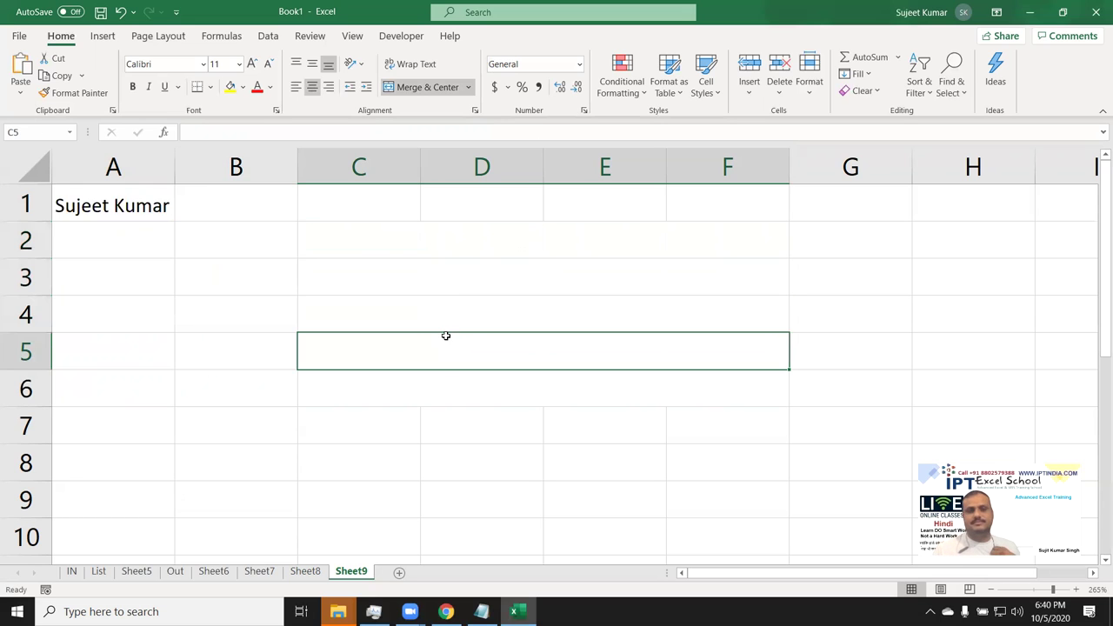
Step: Add Sheet10 and show the Number category with 2 decimal places in Format Cells
{"action": "left_click", "coordinate": [399, 572]}
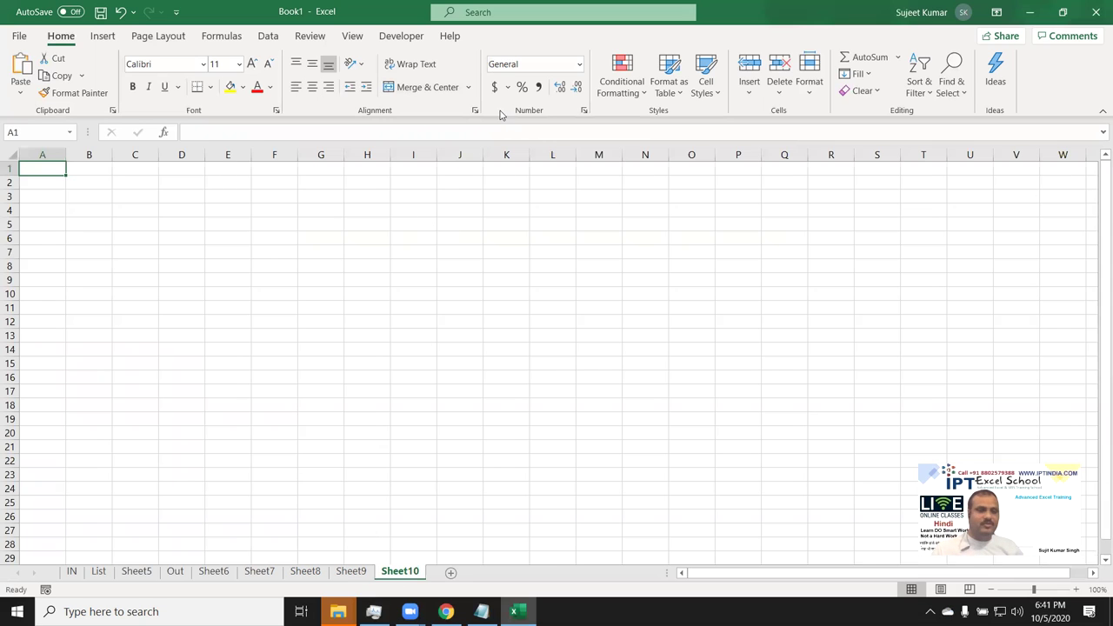
{"action": "left_click", "coordinate": [584, 111]}
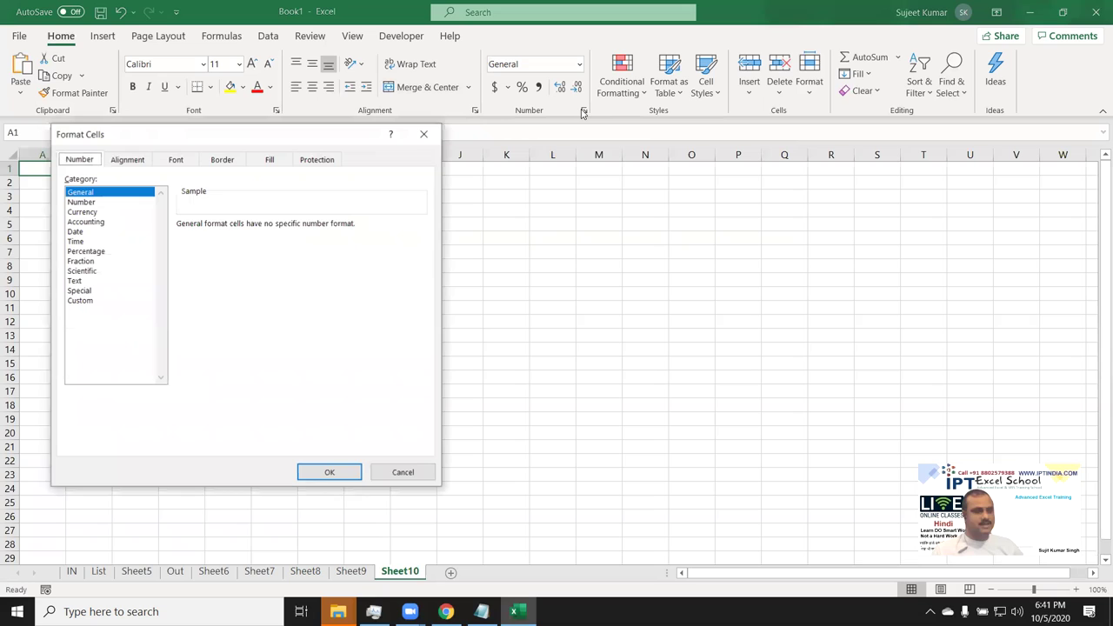
{"action": "left_click_drag", "start_coordinate": [218, 141], "coordinate": [519, 179]}
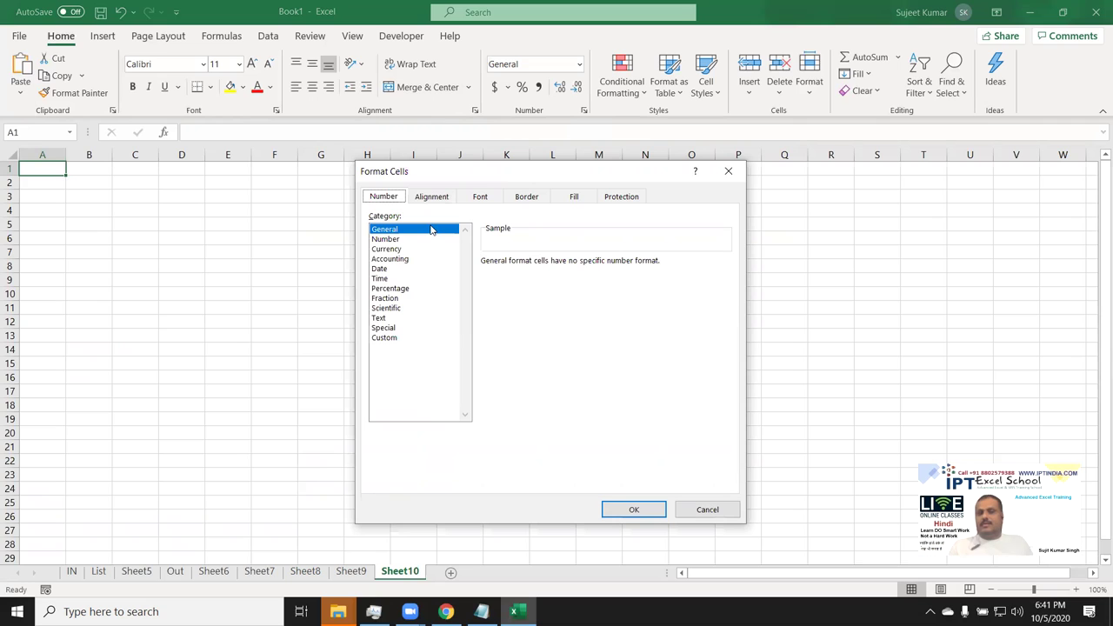
{"action": "left_click", "coordinate": [412, 239]}
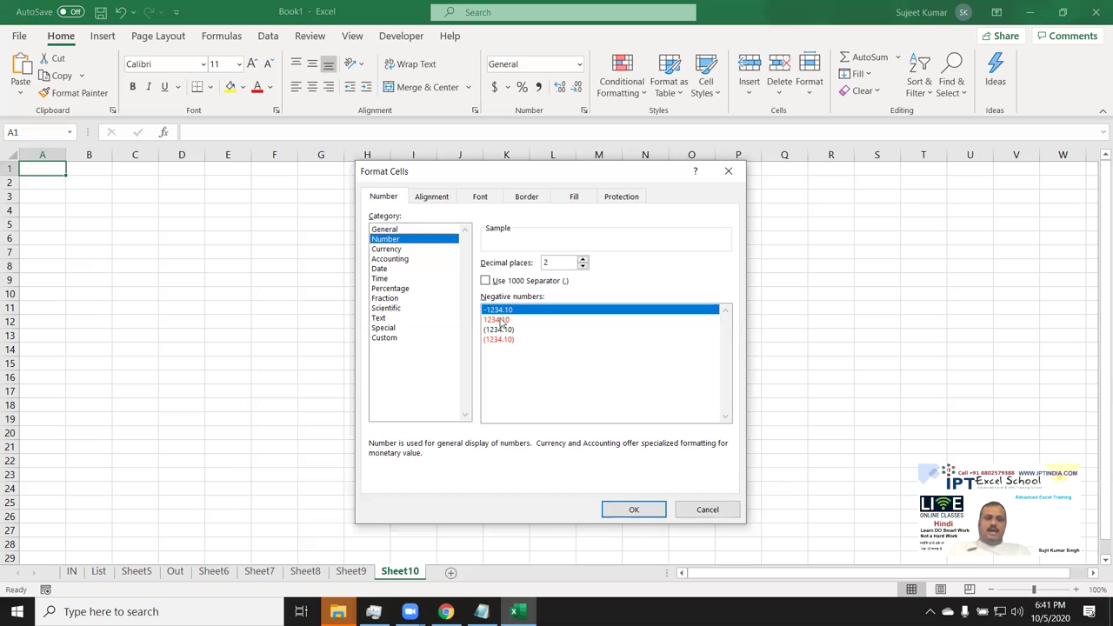
Step: Preview the red, bracketed and red-bracketed negative number styles
{"action": "left_click", "coordinate": [501, 321]}
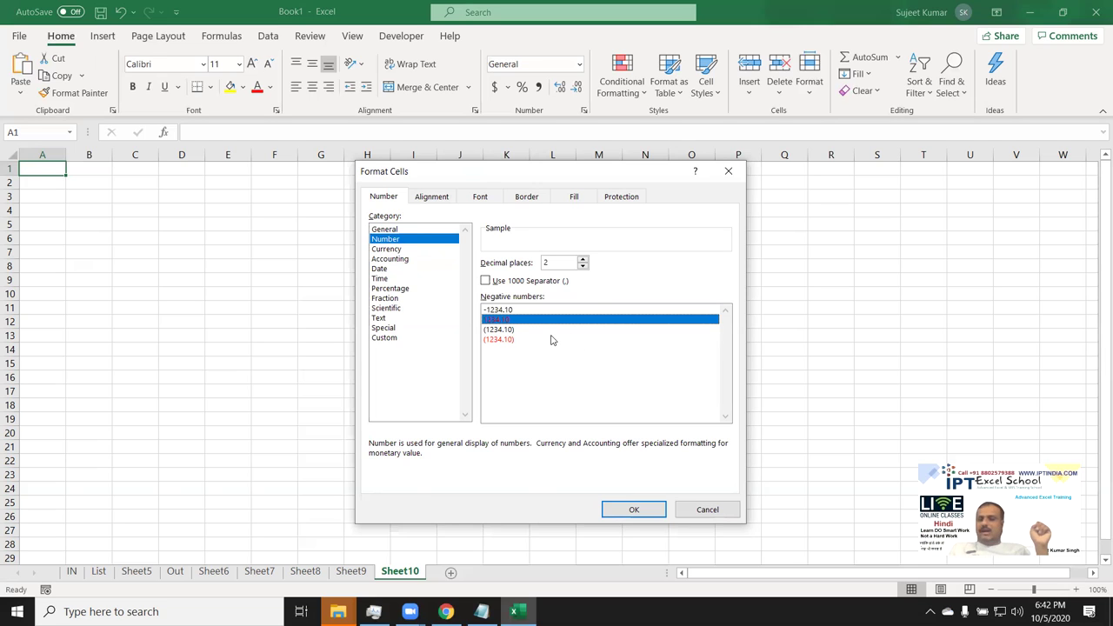
{"action": "left_click", "coordinate": [547, 332]}
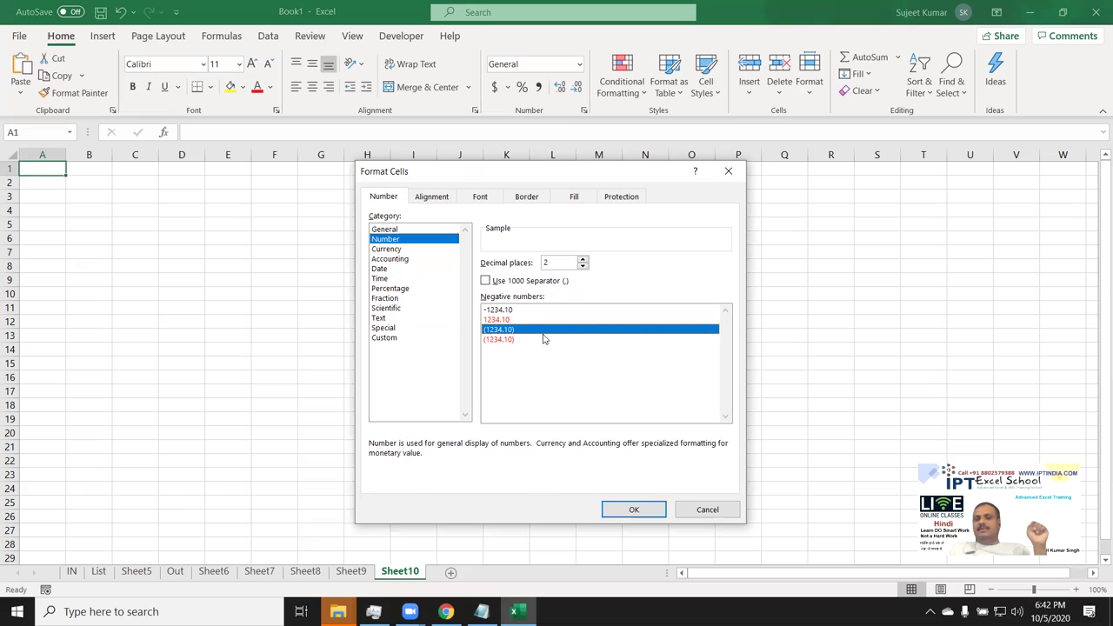
{"action": "left_click", "coordinate": [539, 339]}
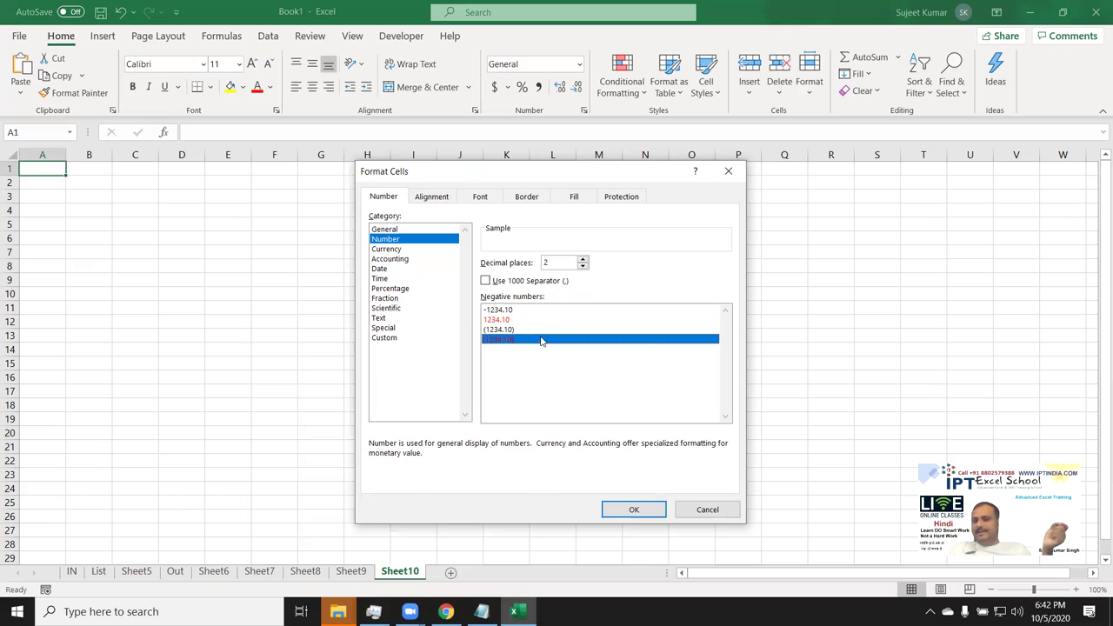
Step: Browse the Currency and Accounting symbol lists, then cancel the dialog
{"action": "left_click", "coordinate": [400, 250]}
{"action": "left_click", "coordinate": [538, 281]}
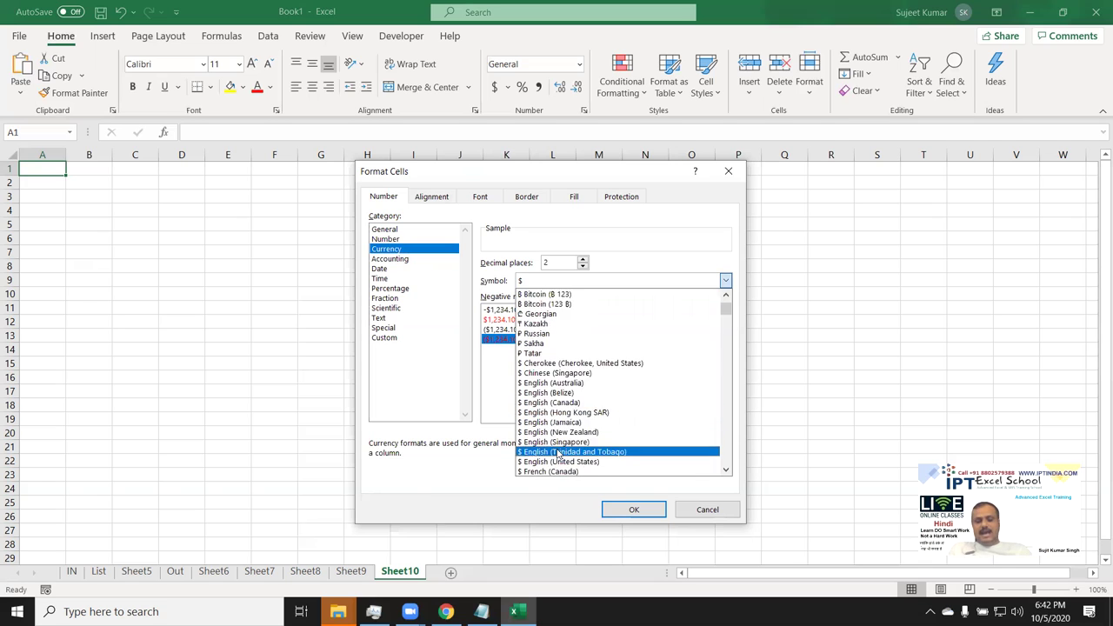
{"action": "scroll", "coordinate": [559, 452], "scroll_direction": "down", "scroll_amount": 10}
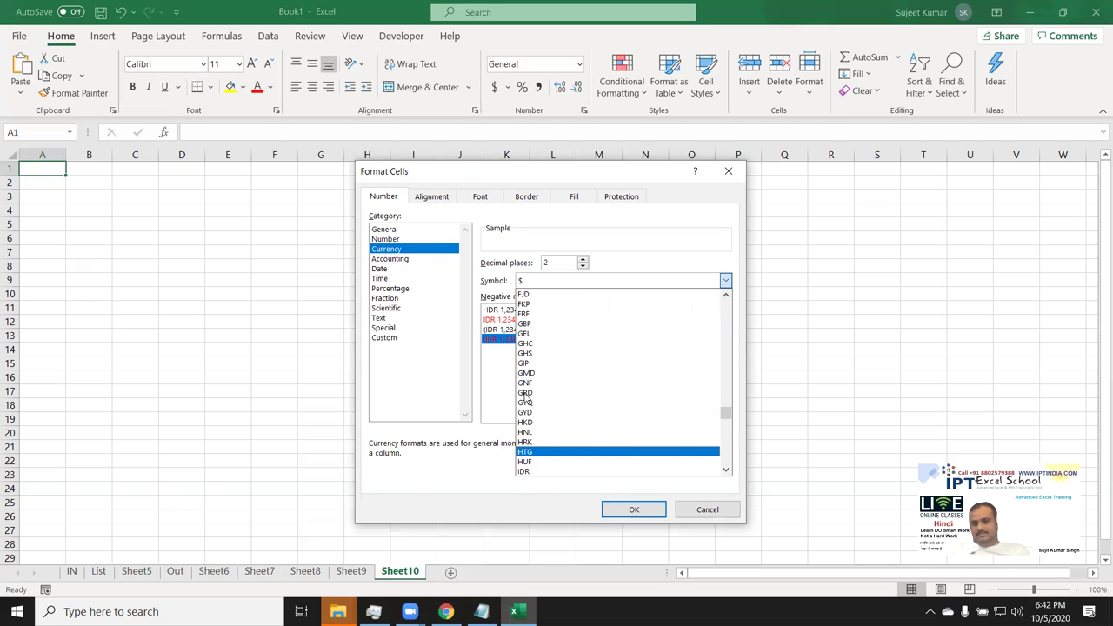
{"action": "left_click", "coordinate": [404, 263]}
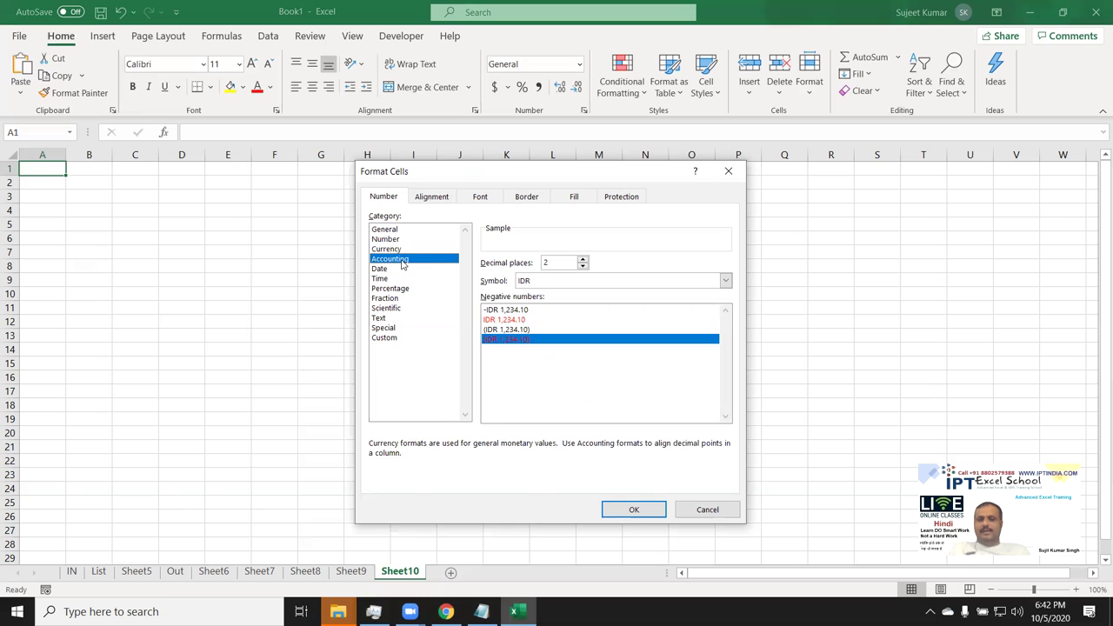
{"action": "left_click", "coordinate": [524, 281]}
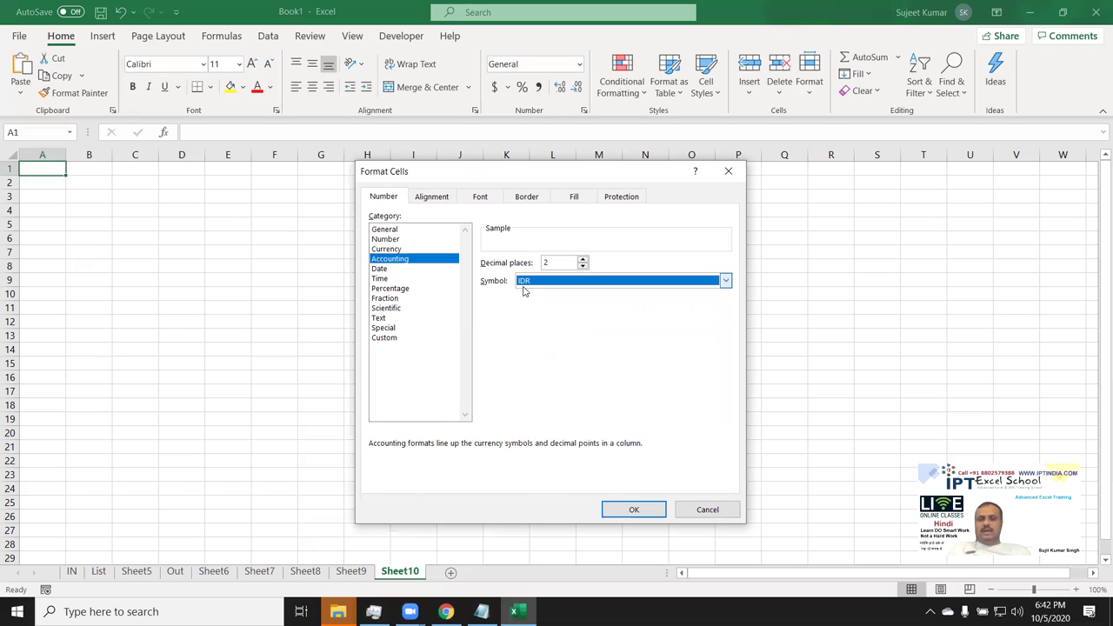
{"action": "key", "text": "Escape"}
{"action": "key", "text": "Escape"}
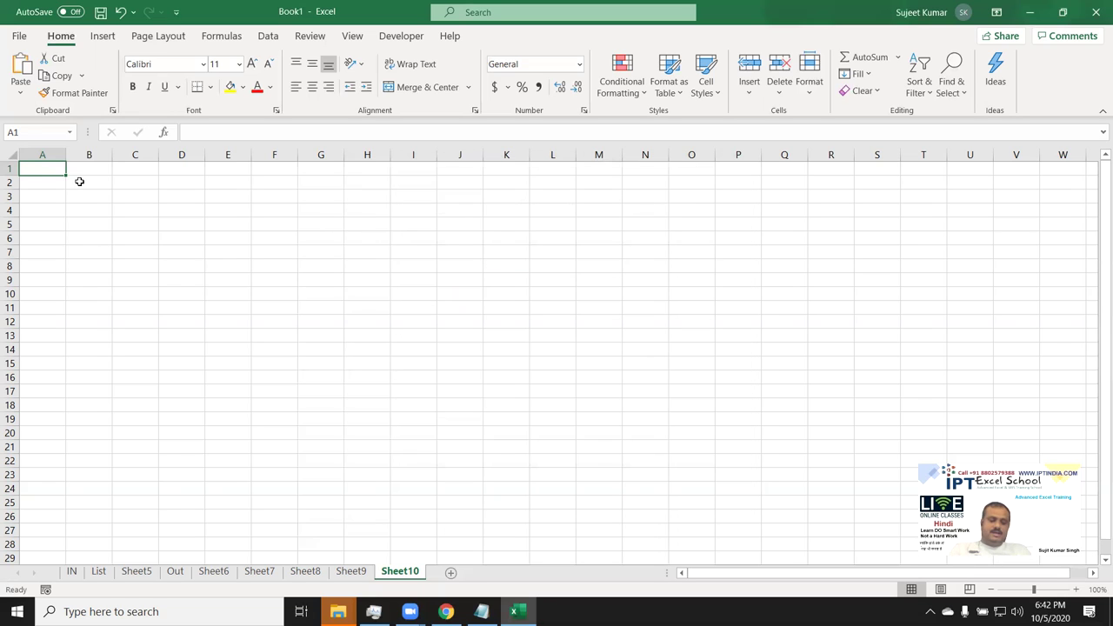
Step: Enter =RANDBETWEEN(0,9) in A1
{"action": "type", "text": "=ra"}
{"action": "key", "text": "Down"}
{"action": "key", "text": "Down"}
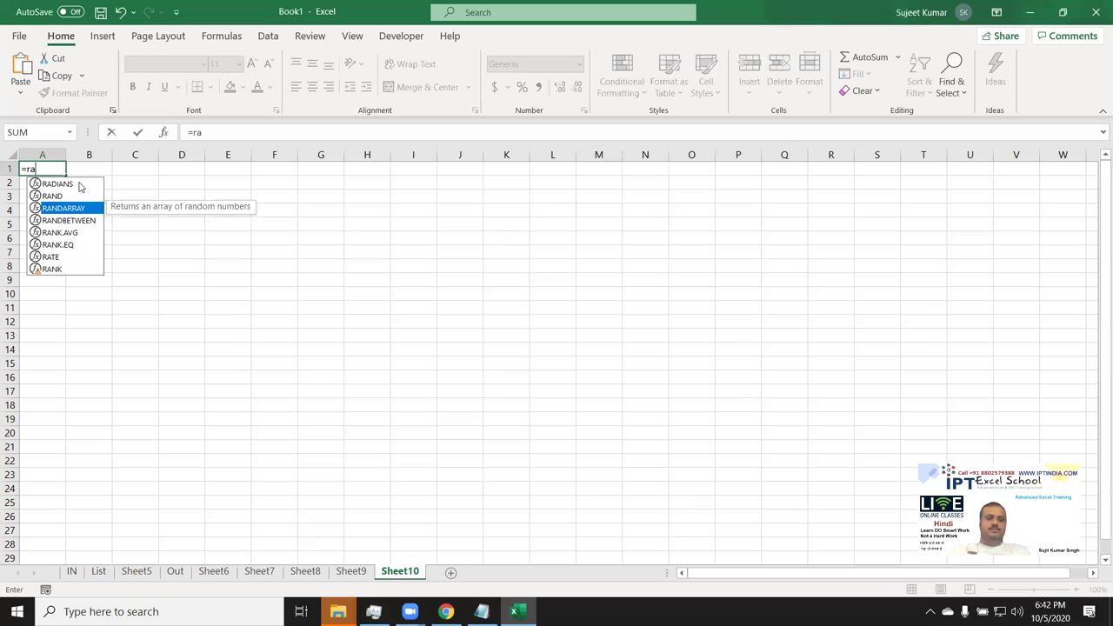
{"action": "key", "text": "Down"}
{"action": "key", "text": "Tab"}
{"action": "type", "text": ","}
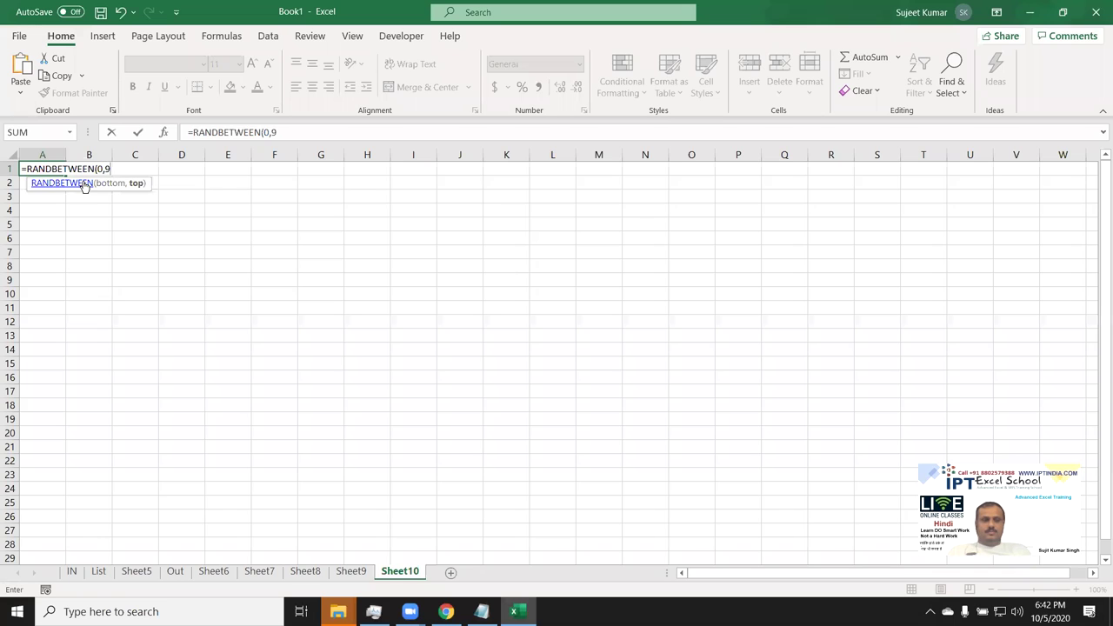
{"action": "key", "text": "Return"}
{"action": "left_click", "coordinate": [59, 171]}
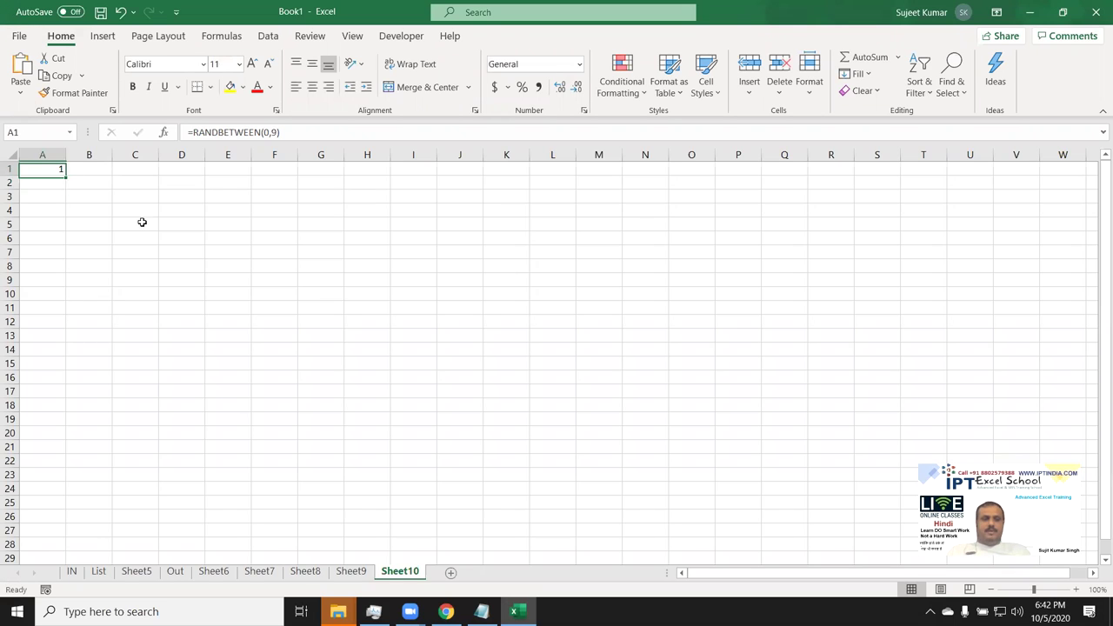
Step: Fill the formula across and down A1:O24 with Ctrl+R and Ctrl+D
{"action": "left_click_drag", "start_coordinate": [142, 222], "coordinate": [692, 478]}
{"action": "key", "text": "ctrl+r"}
{"action": "key", "text": "ctrl+d"}
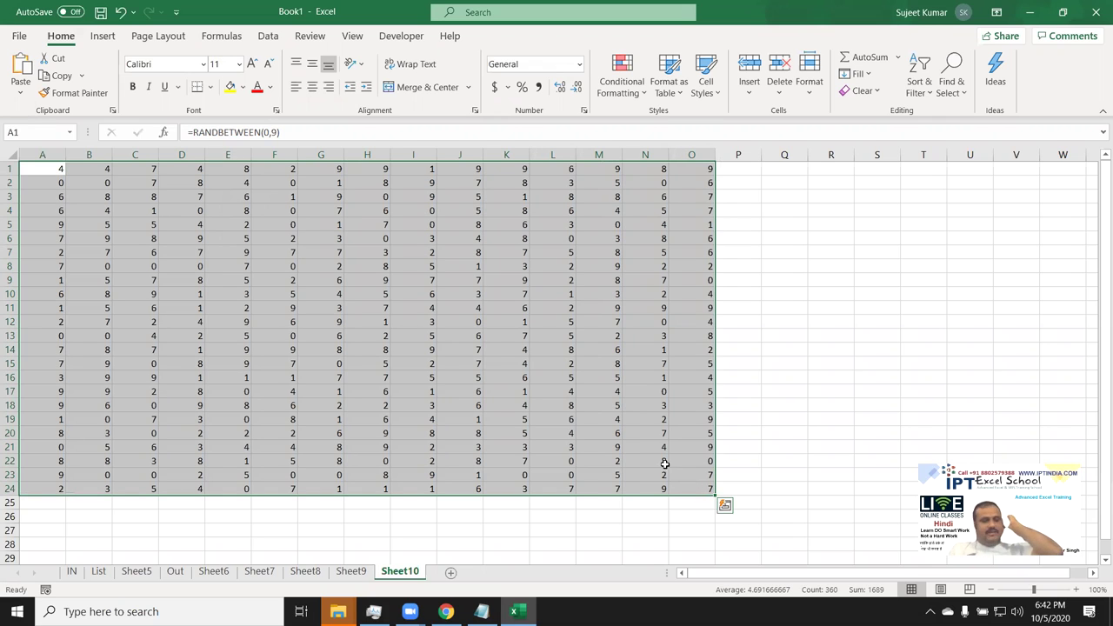
{"action": "right_click", "coordinate": [568, 351]}
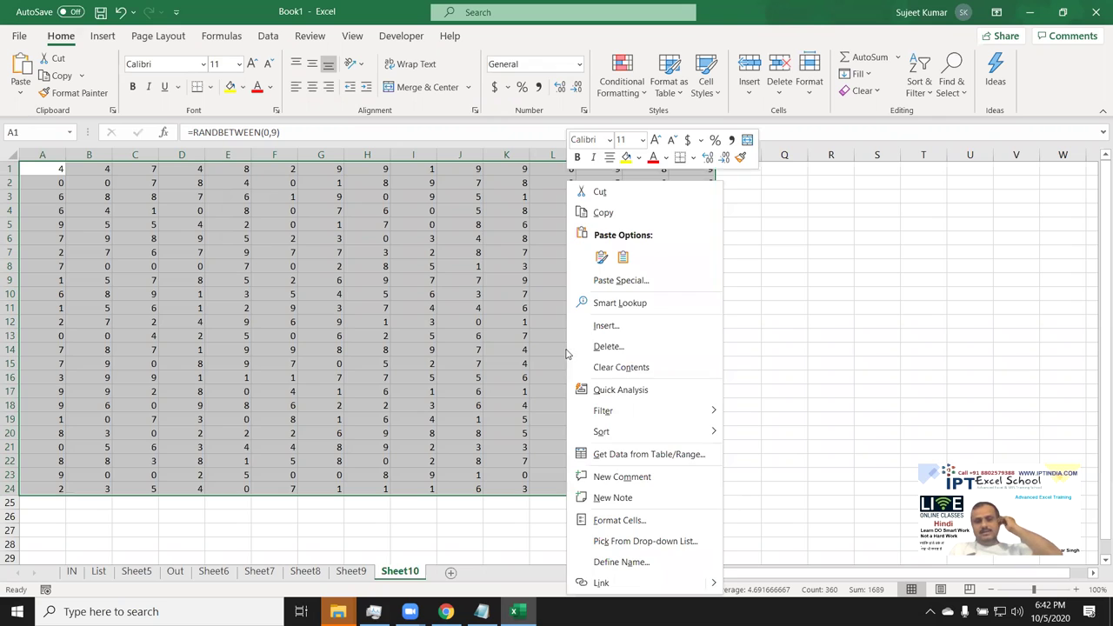
Step: Format A1:O24 as Accounting with Symbol None and 0 decimal places
{"action": "left_click", "coordinate": [618, 520]}
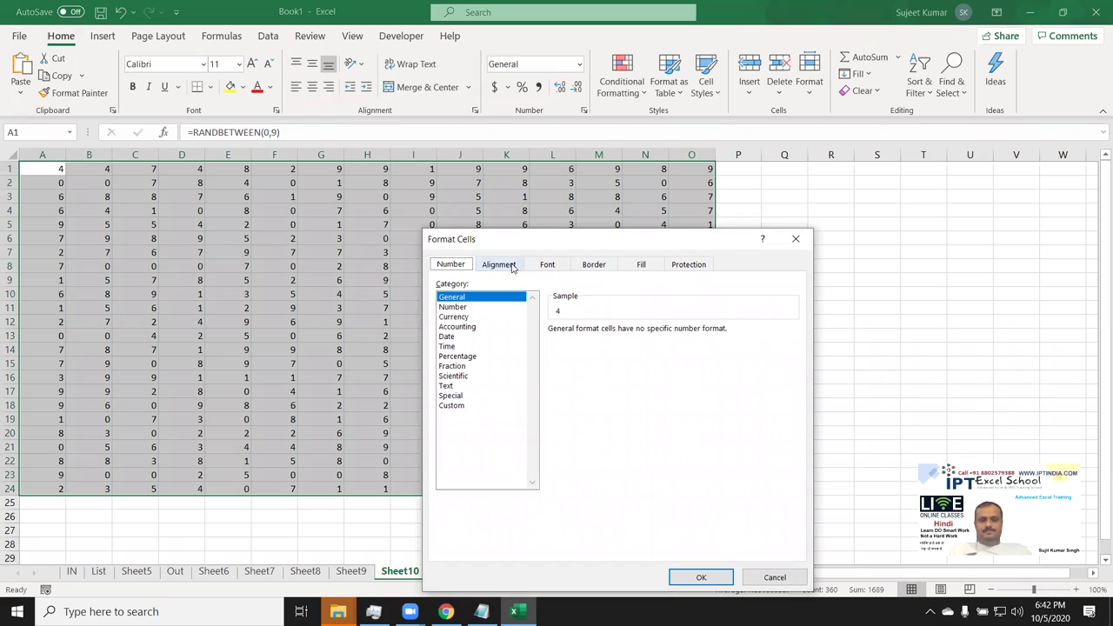
{"action": "left_click", "coordinate": [453, 328]}
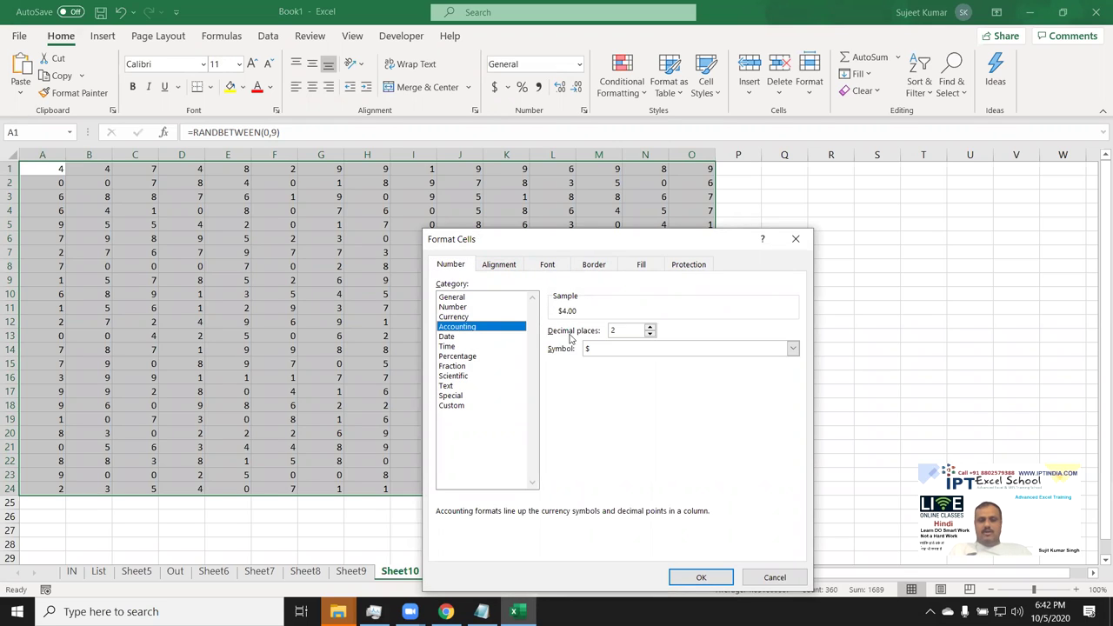
{"action": "left_click", "coordinate": [627, 349]}
{"action": "left_click", "coordinate": [622, 358]}
{"action": "double_click", "coordinate": [623, 330]}
{"action": "type", "text": "0"}
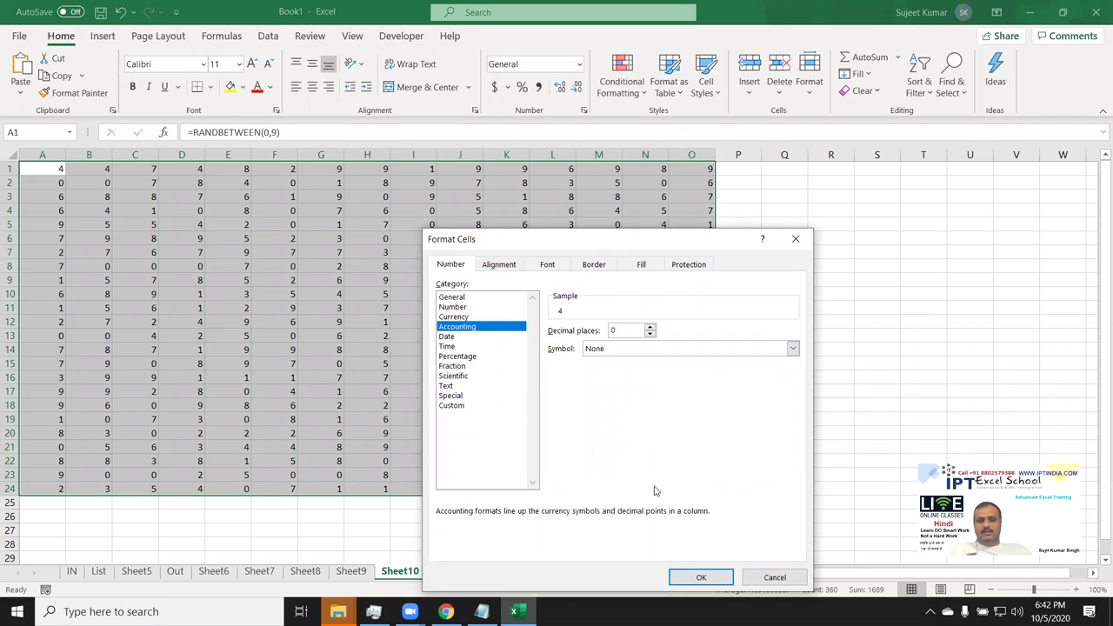
{"action": "left_click", "coordinate": [701, 578]}
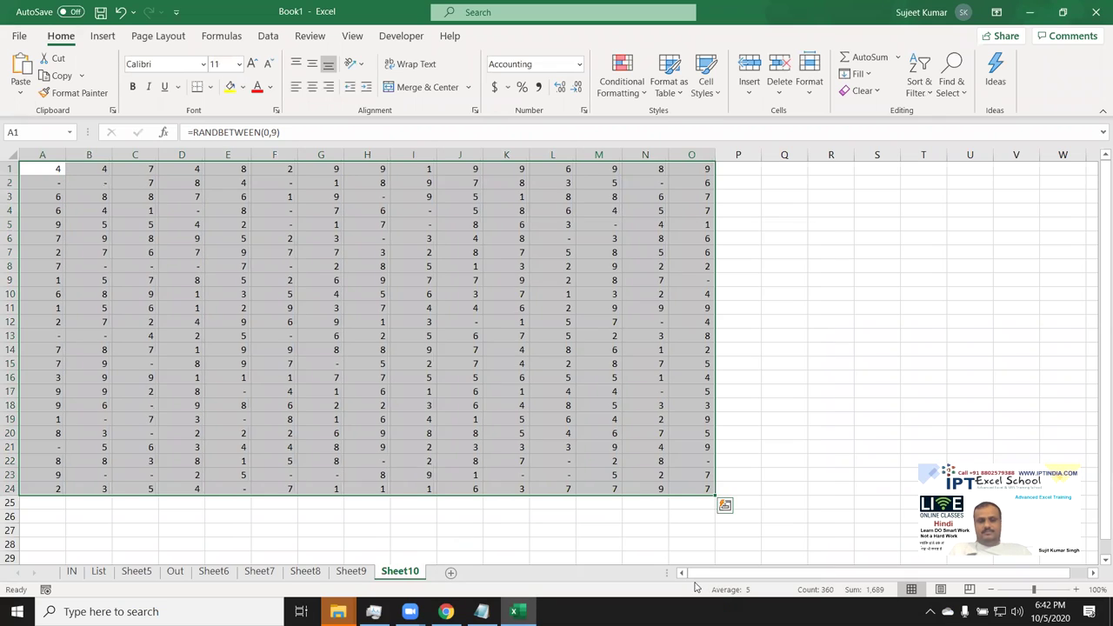
Step: Inspect the random values in F23, E17, C15, B8:D8, F8 and F4:F5
{"action": "left_click", "coordinate": [502, 457]}
{"action": "left_click", "coordinate": [295, 474]}
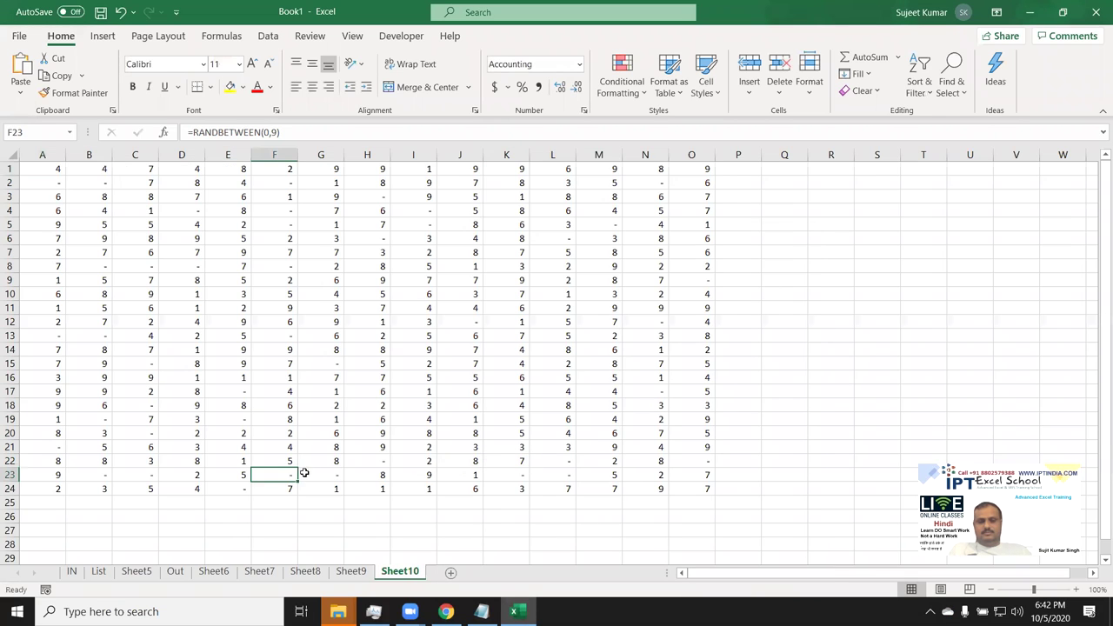
{"action": "left_click", "coordinate": [236, 391]}
{"action": "left_click", "coordinate": [132, 362]}
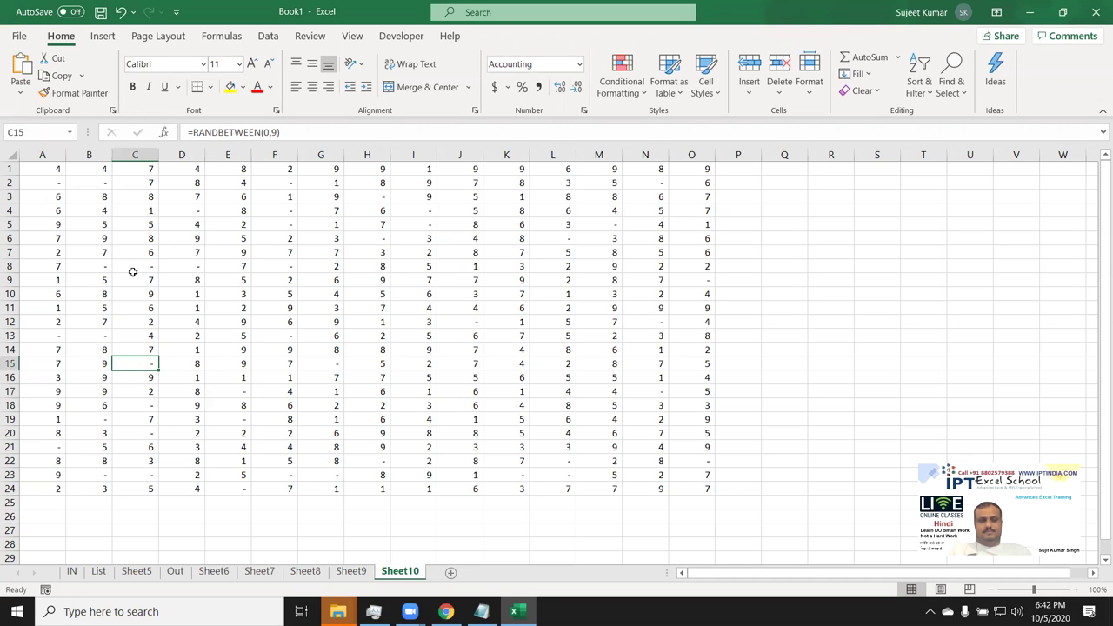
{"action": "left_click_drag", "start_coordinate": [102, 265], "coordinate": [195, 266]}
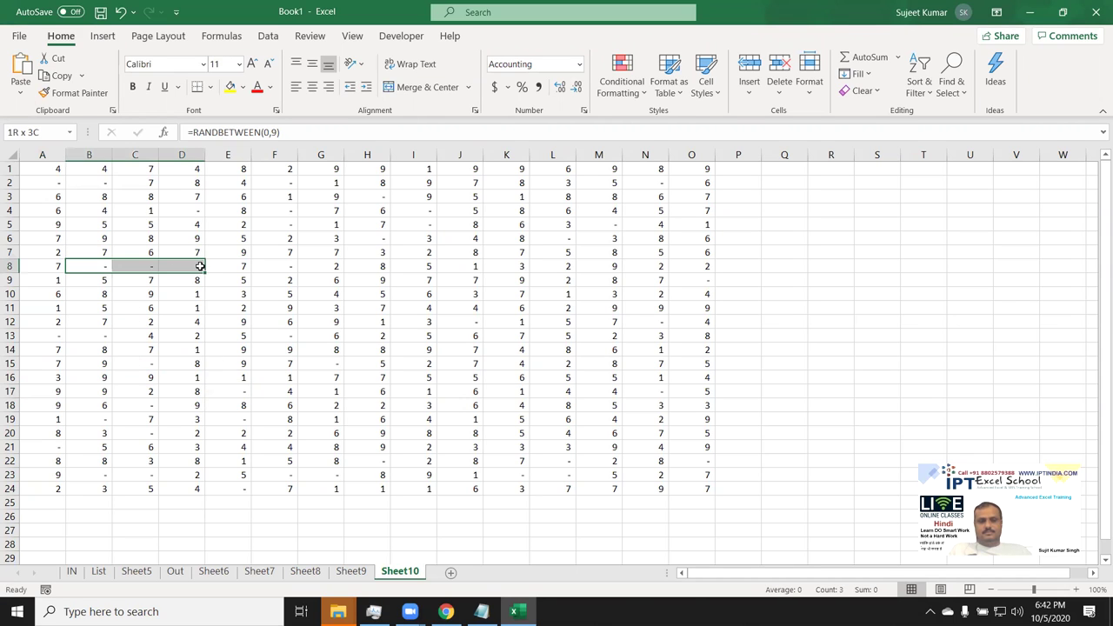
{"action": "left_click", "coordinate": [269, 265]}
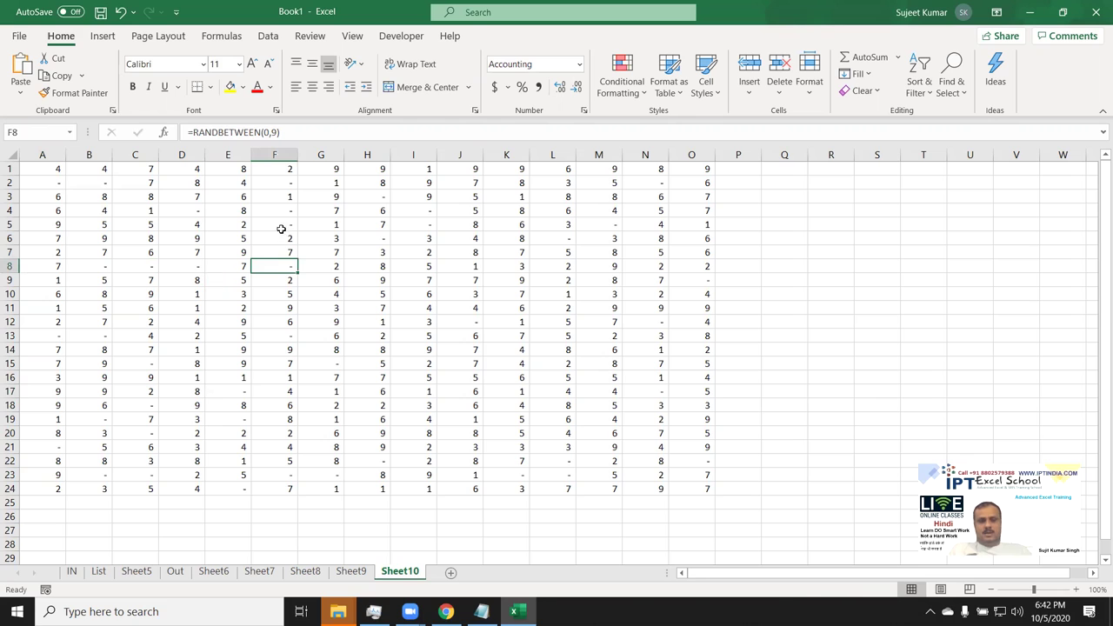
{"action": "left_click_drag", "start_coordinate": [281, 228], "coordinate": [281, 213]}
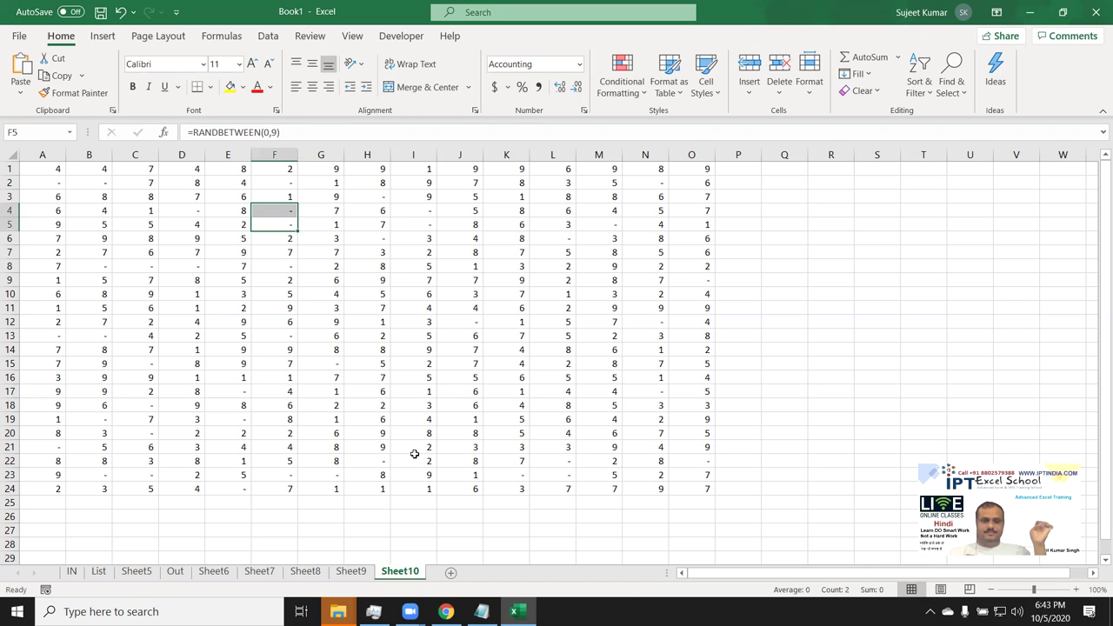
Step: Check G7's RANDBETWEEN formula and I14, then add Sheet11 with Format Cells open
{"action": "left_click", "coordinate": [310, 257]}
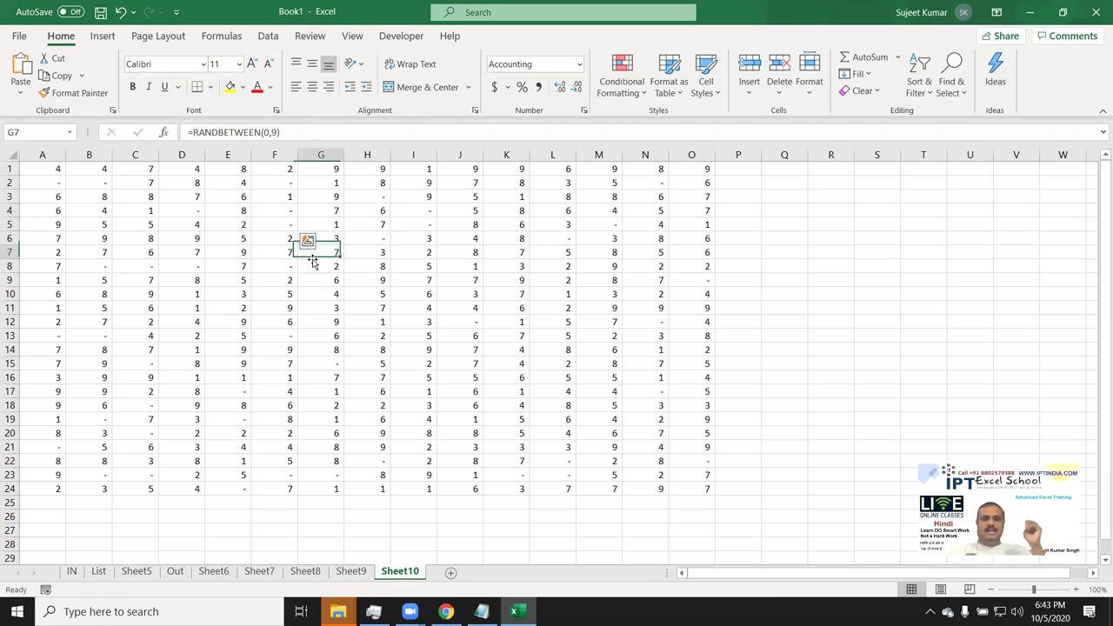
{"action": "left_click", "coordinate": [333, 296]}
{"action": "left_click", "coordinate": [426, 349]}
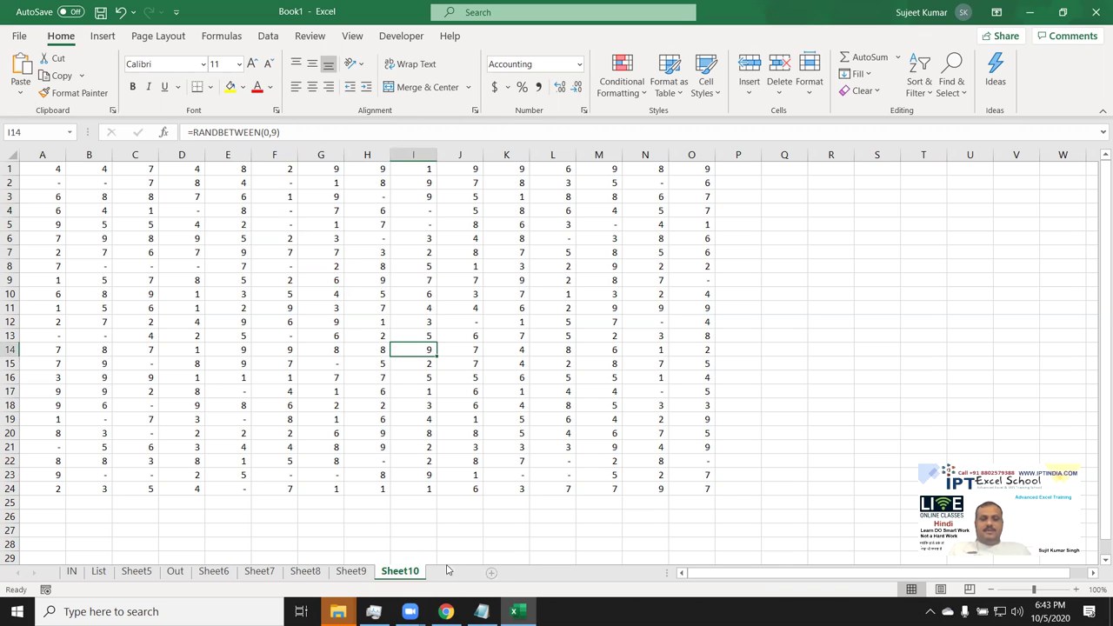
{"action": "left_click", "coordinate": [449, 573]}
{"action": "left_click", "coordinate": [584, 112]}
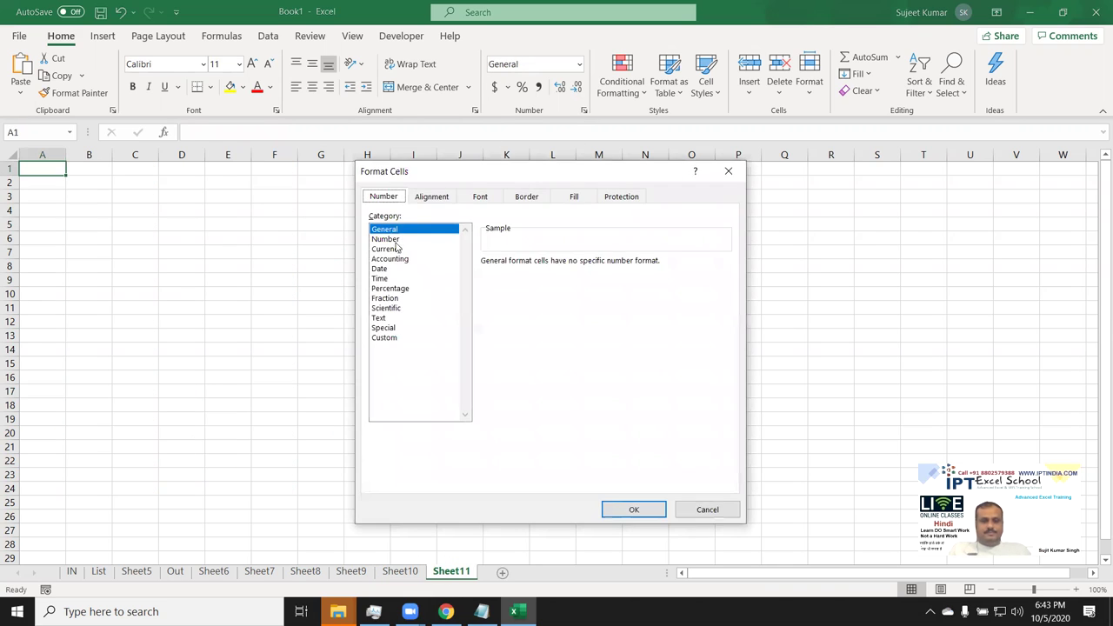
{"action": "left_click", "coordinate": [399, 288]}
{"action": "left_click", "coordinate": [394, 278]}
{"action": "left_click", "coordinate": [392, 268]}
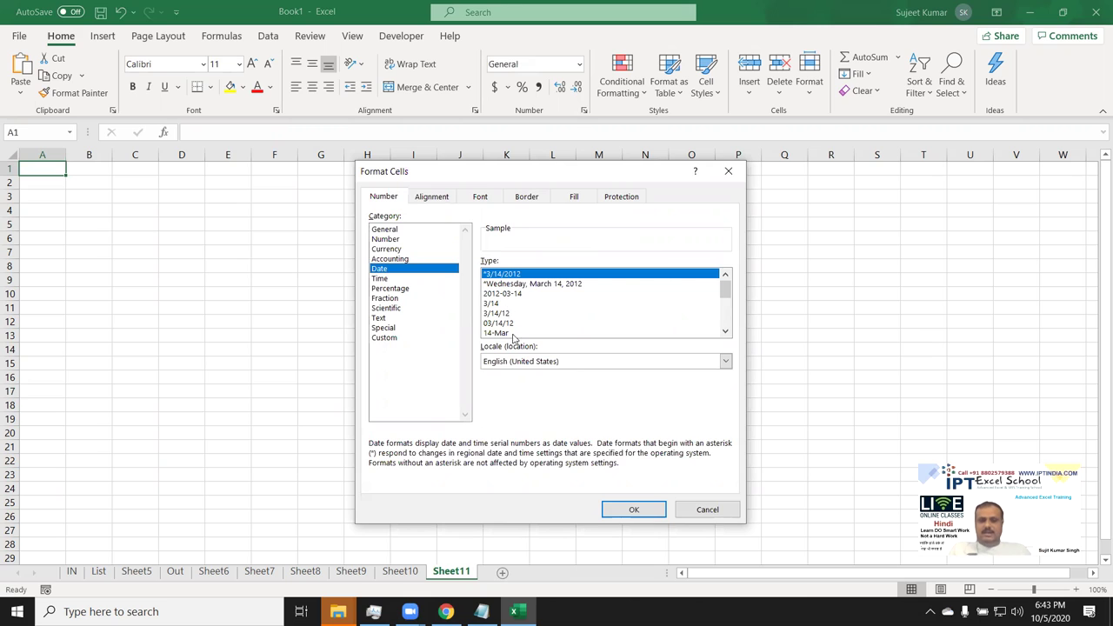
{"action": "left_click", "coordinate": [519, 363]}
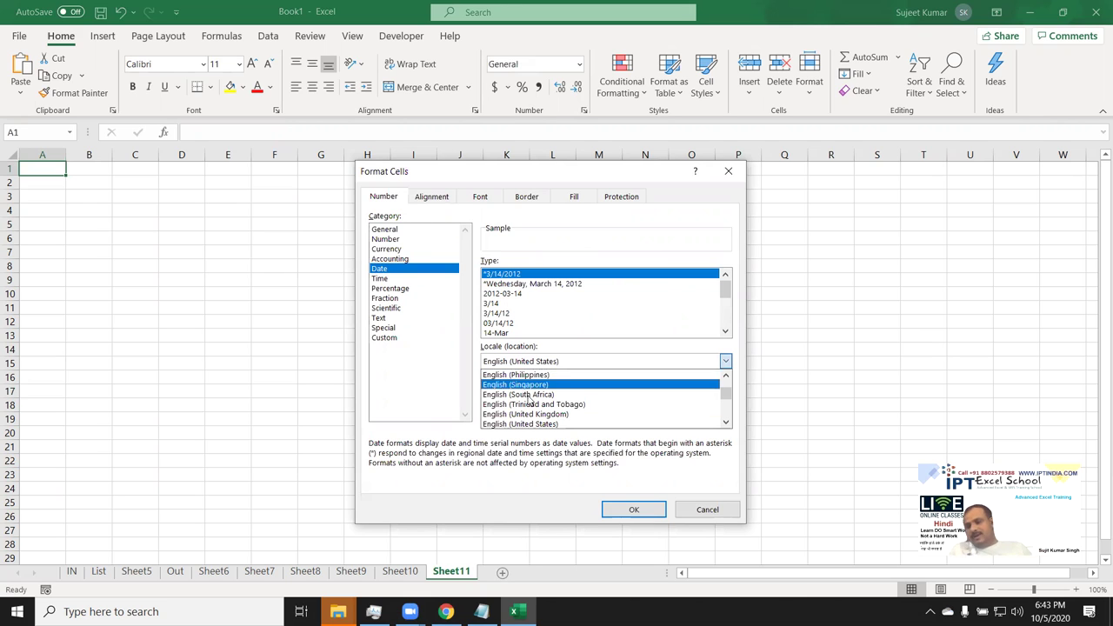
{"action": "scroll", "coordinate": [526, 406], "scroll_direction": "down", "scroll_amount": 1}
{"action": "scroll", "coordinate": [526, 406], "scroll_direction": "down", "scroll_amount": 1}
{"action": "scroll", "coordinate": [524, 416], "scroll_direction": "up", "scroll_amount": 1}
{"action": "scroll", "coordinate": [524, 415], "scroll_direction": "down", "scroll_amount": 1}
{"action": "scroll", "coordinate": [525, 415], "scroll_direction": "down", "scroll_amount": 1}
{"action": "scroll", "coordinate": [524, 413], "scroll_direction": "up", "scroll_amount": 2}
{"action": "scroll", "coordinate": [524, 406], "scroll_direction": "up", "scroll_amount": 1}
{"action": "scroll", "coordinate": [524, 407], "scroll_direction": "up", "scroll_amount": 1}
{"action": "scroll", "coordinate": [525, 406], "scroll_direction": "up", "scroll_amount": 1}
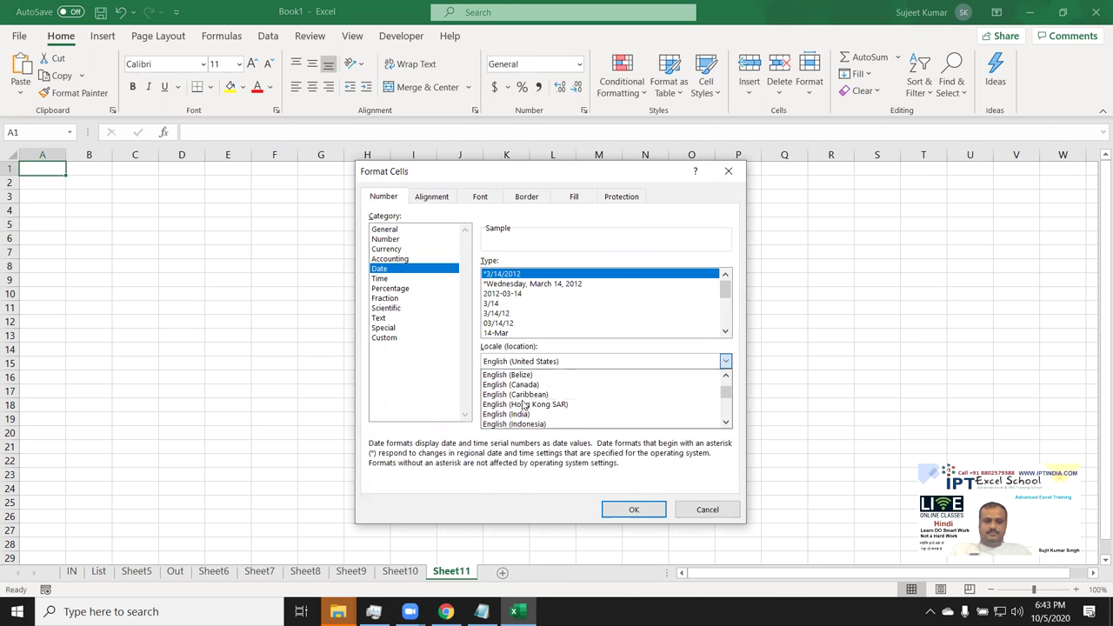
{"action": "left_click", "coordinate": [379, 278]}
{"action": "left_click", "coordinate": [380, 279]}
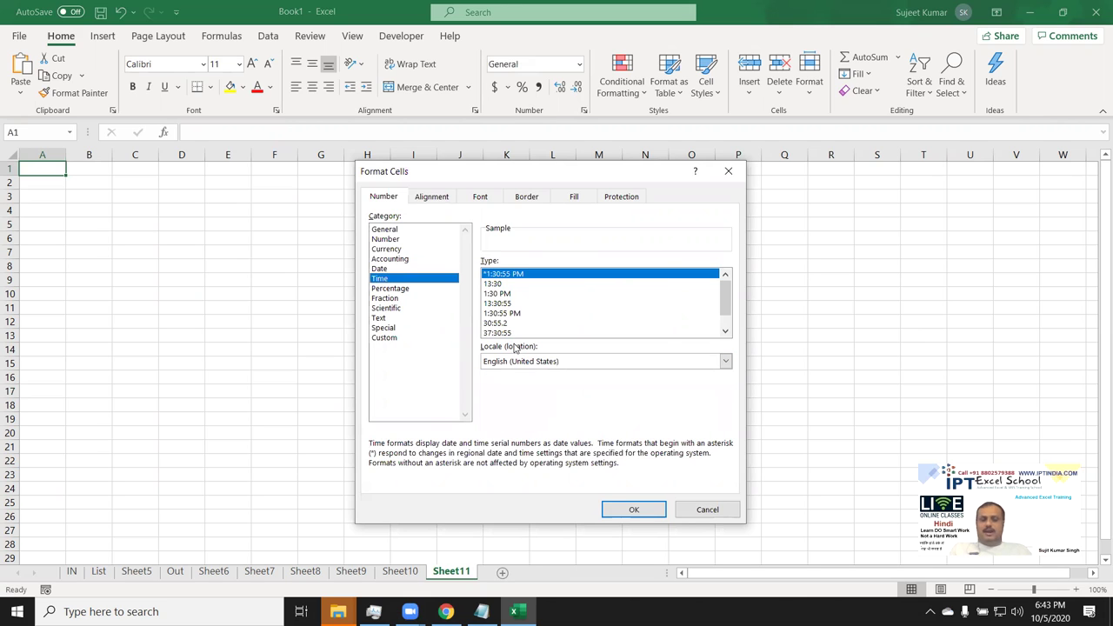
{"action": "left_click", "coordinate": [707, 509]}
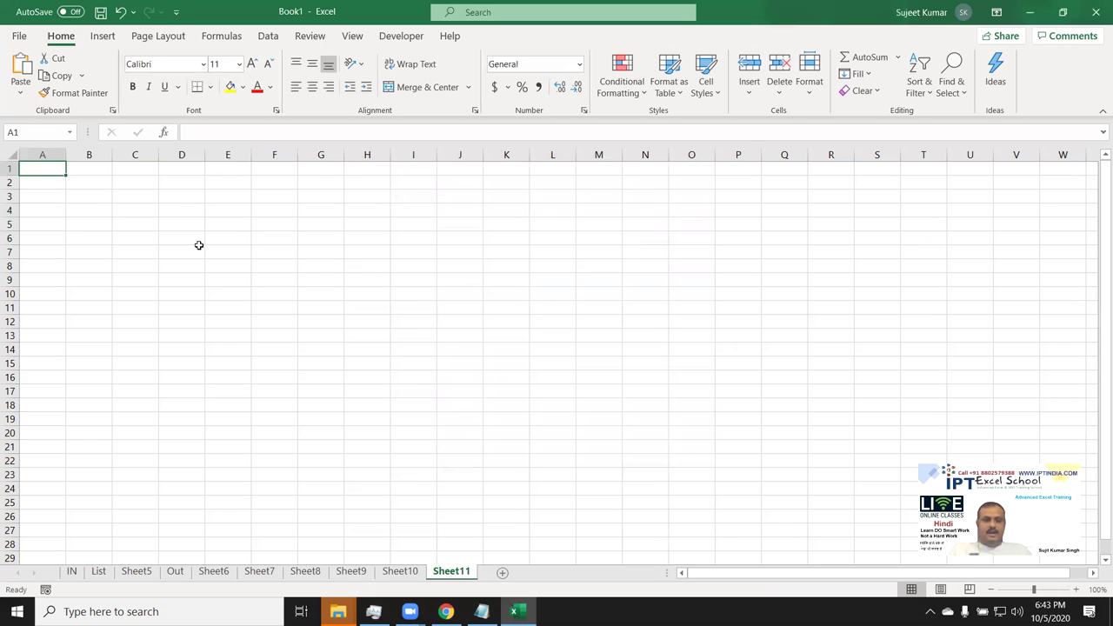
{"action": "left_click", "coordinate": [200, 251]}
Step: Enter 35:60 in D7, then correct it in the formula bar to 35:55:47
{"action": "type", "text": "35:6"}
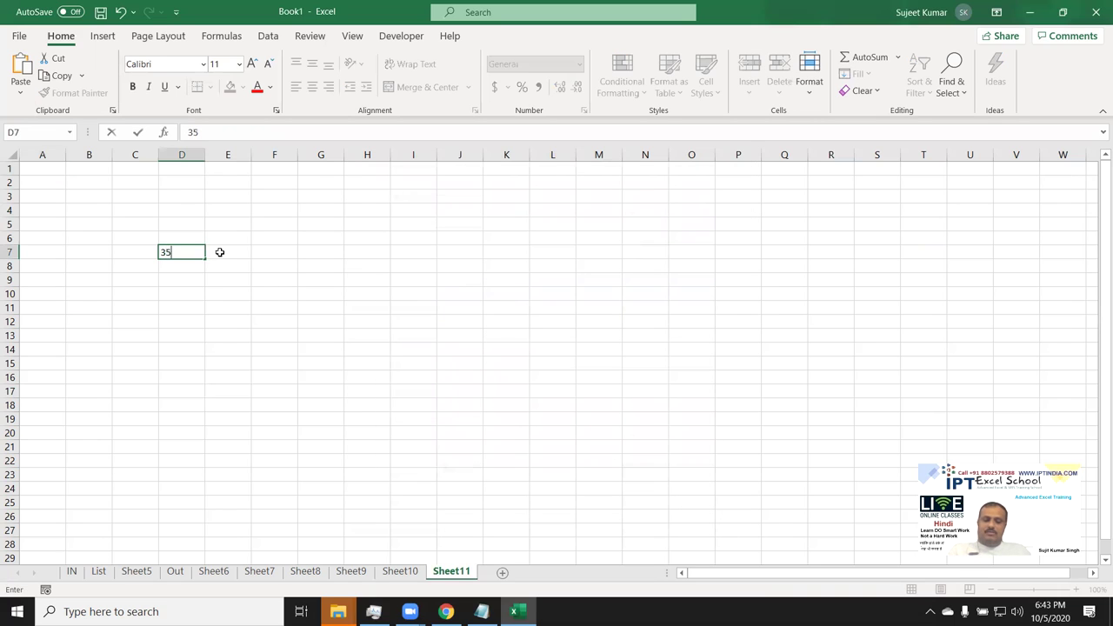
{"action": "type", "text": "0:7"}
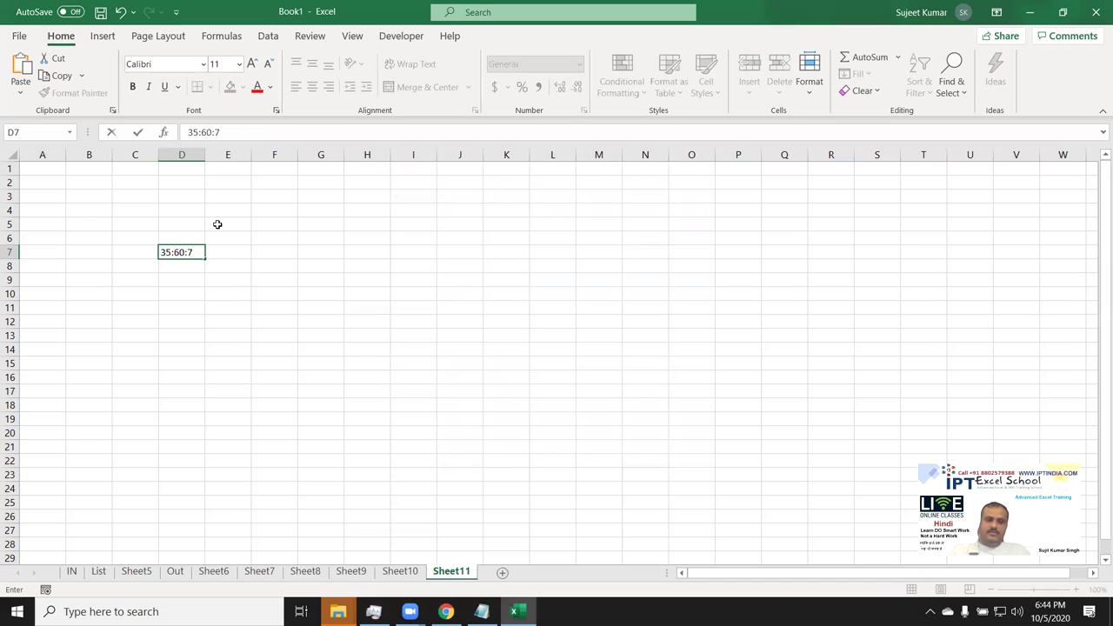
{"action": "key", "text": "Return"}
{"action": "key", "text": "Up"}
{"action": "left_click", "coordinate": [233, 131]}
{"action": "key", "text": "BackSpace"}
{"action": "key", "text": "BackSpace"}
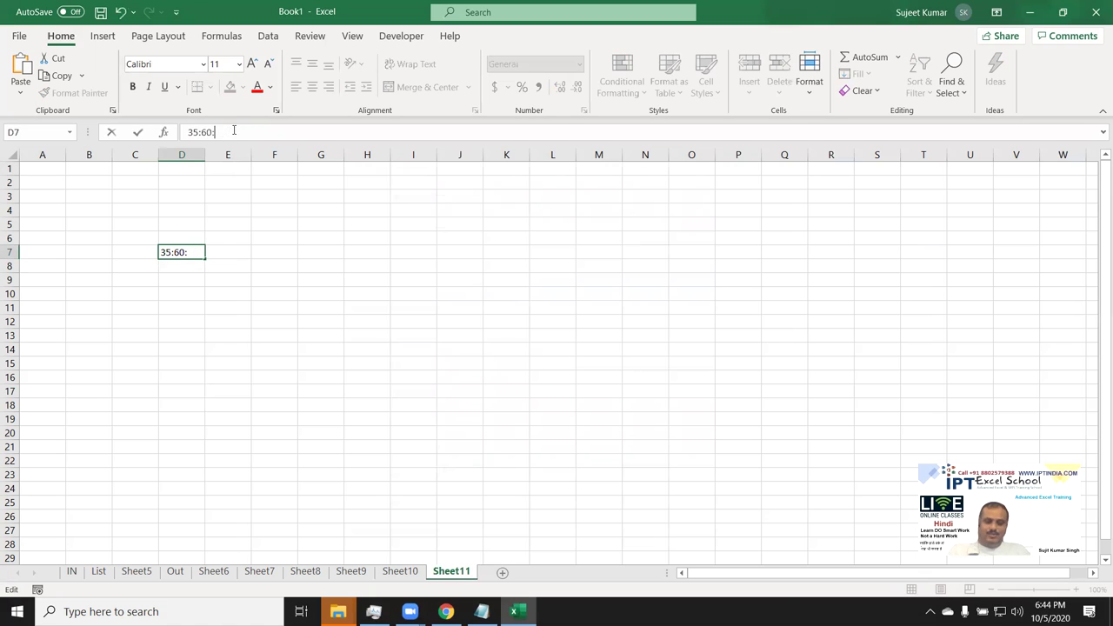
{"action": "type", "text": "7"}
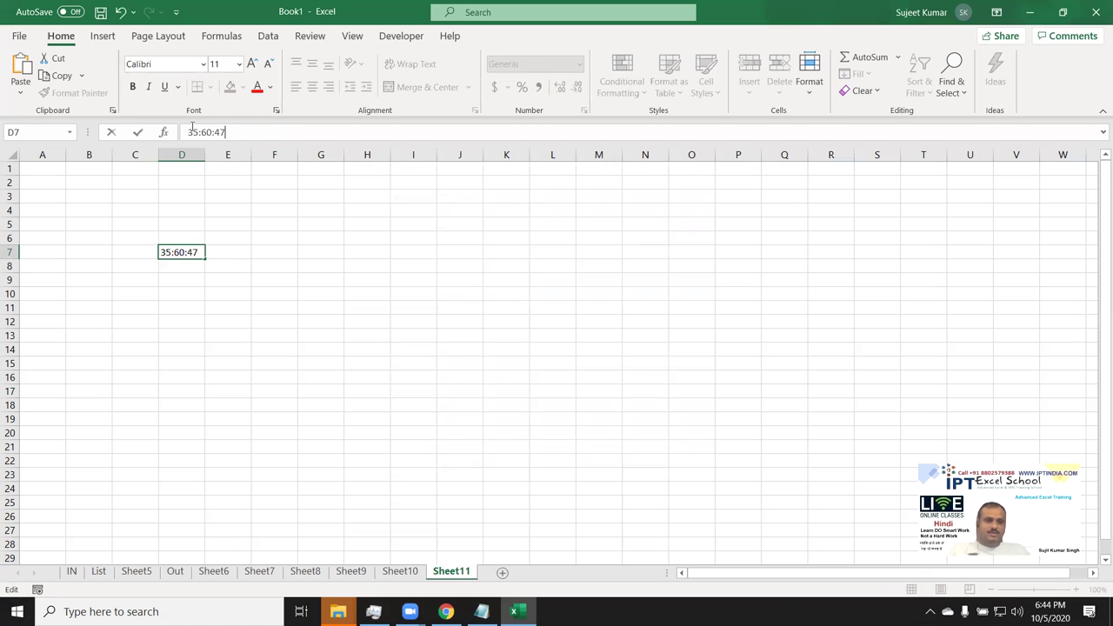
{"action": "left_click_drag", "start_coordinate": [203, 132], "coordinate": [212, 131]}
{"action": "type", "text": "55"}
{"action": "key", "text": "Return"}
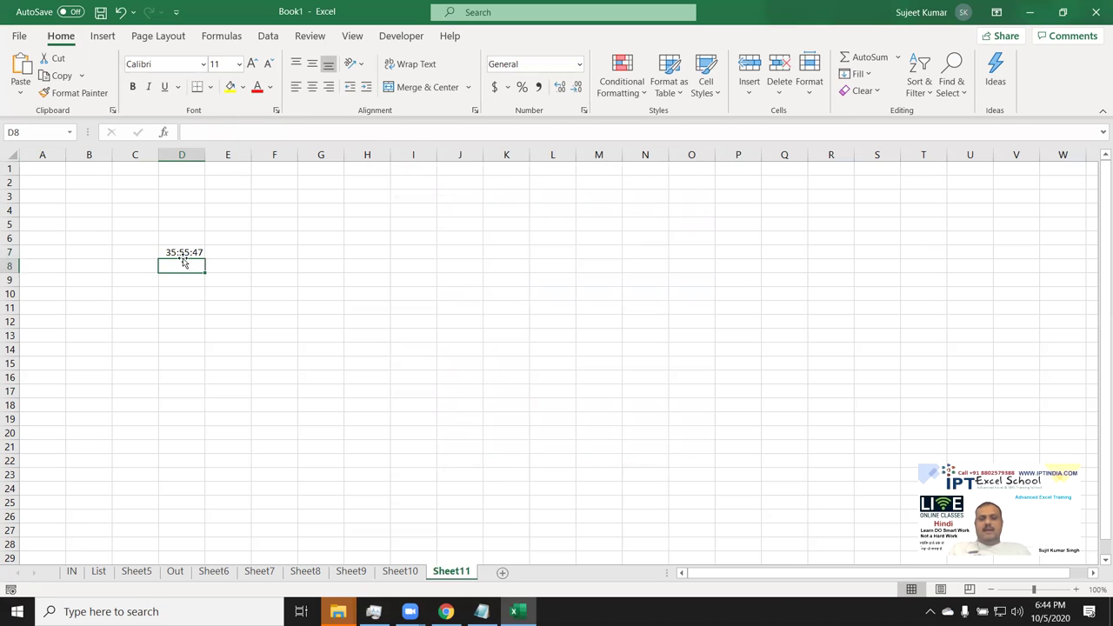
{"action": "left_click", "coordinate": [183, 253]}
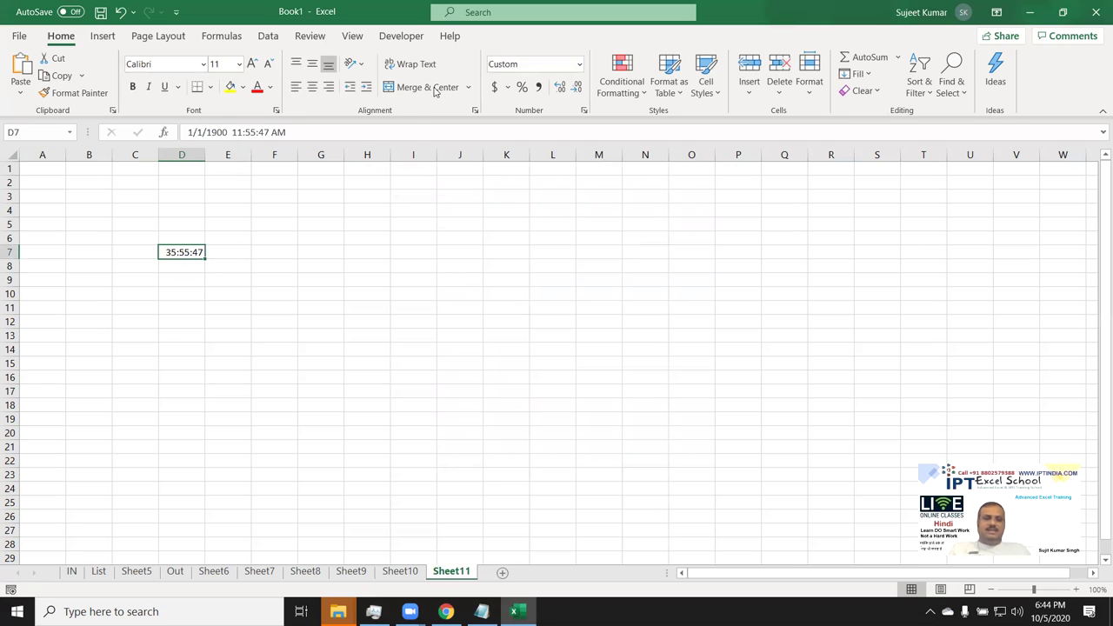
Step: Reformat D7 from Number (1.50) to the Time type 37:30:55 so it shows 35:55:47
{"action": "left_click", "coordinate": [579, 64]}
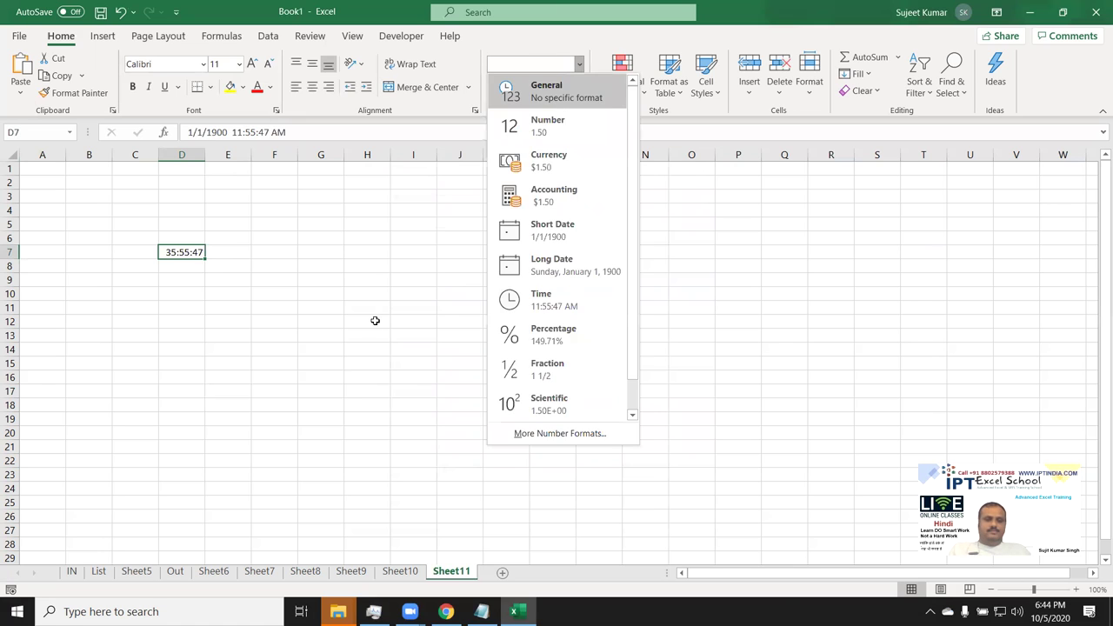
{"action": "key", "text": "Down"}
{"action": "key", "text": "Return"}
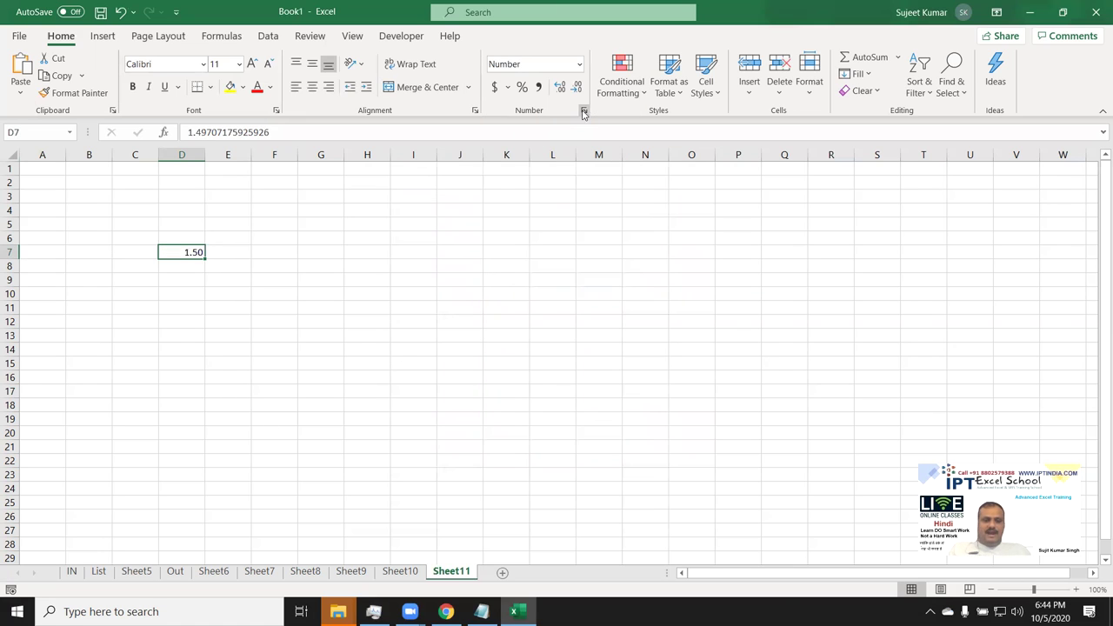
{"action": "left_click", "coordinate": [583, 111]}
{"action": "left_click", "coordinate": [391, 278]}
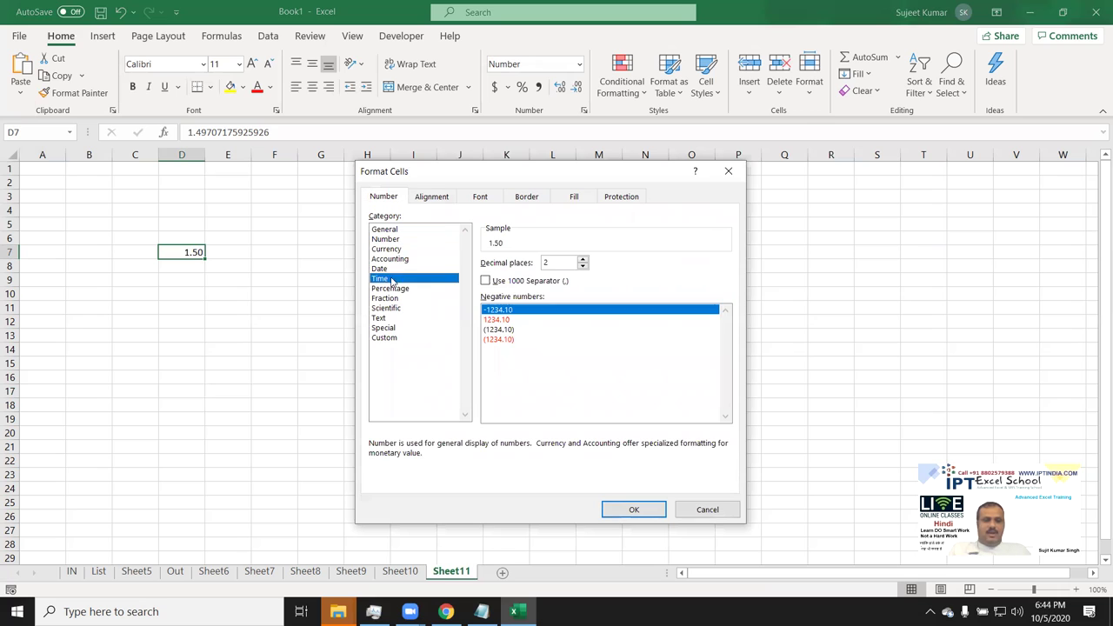
{"action": "left_click", "coordinate": [499, 294]}
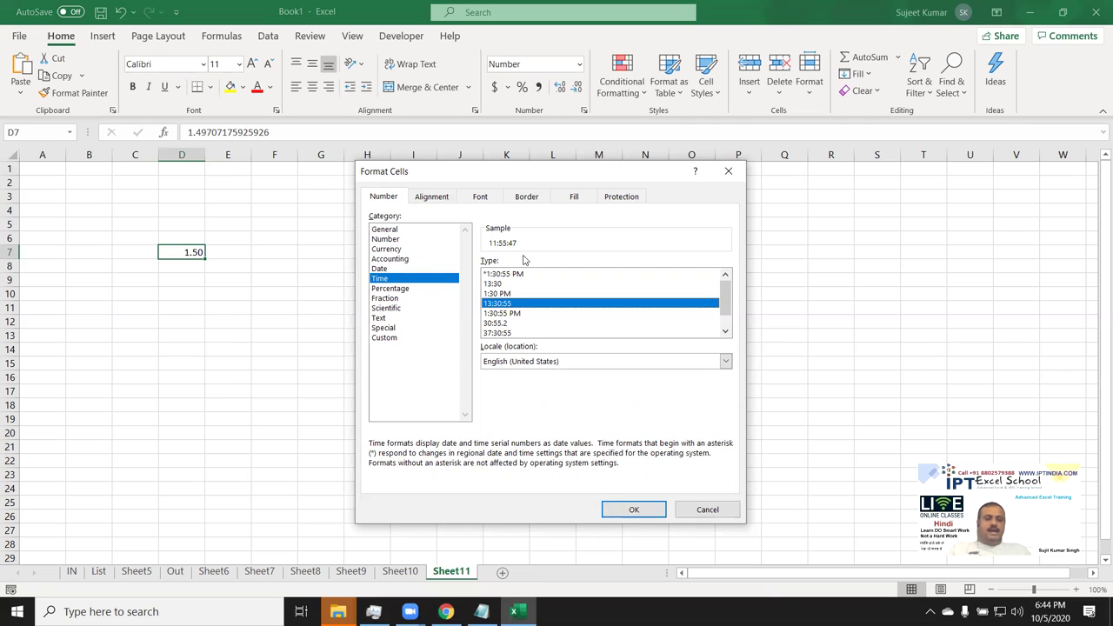
{"action": "left_click", "coordinate": [501, 333]}
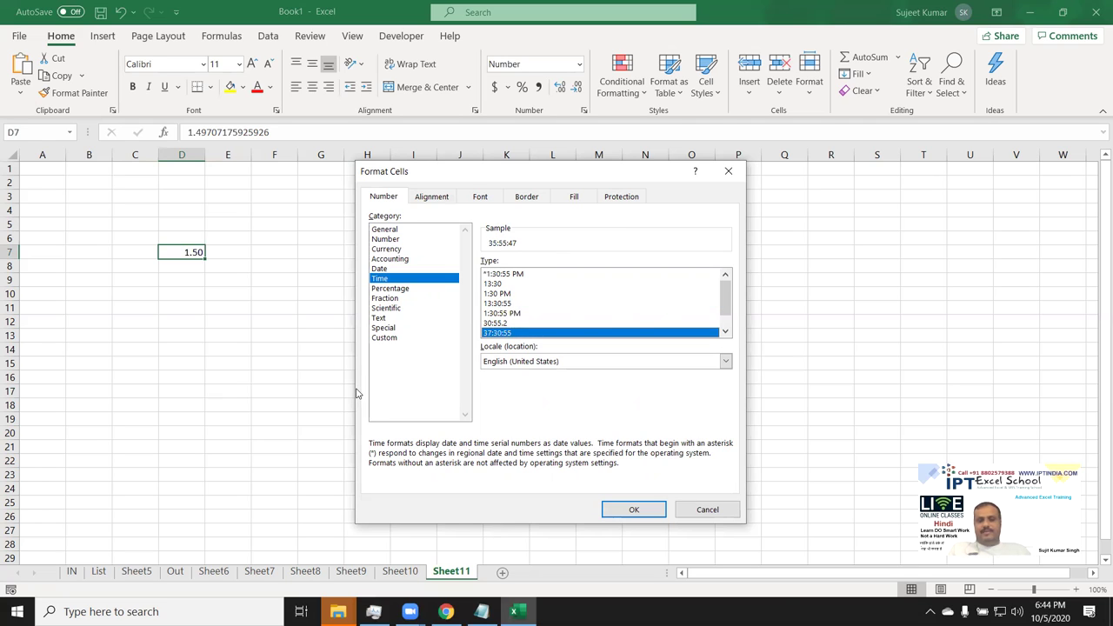
{"action": "left_click", "coordinate": [633, 509]}
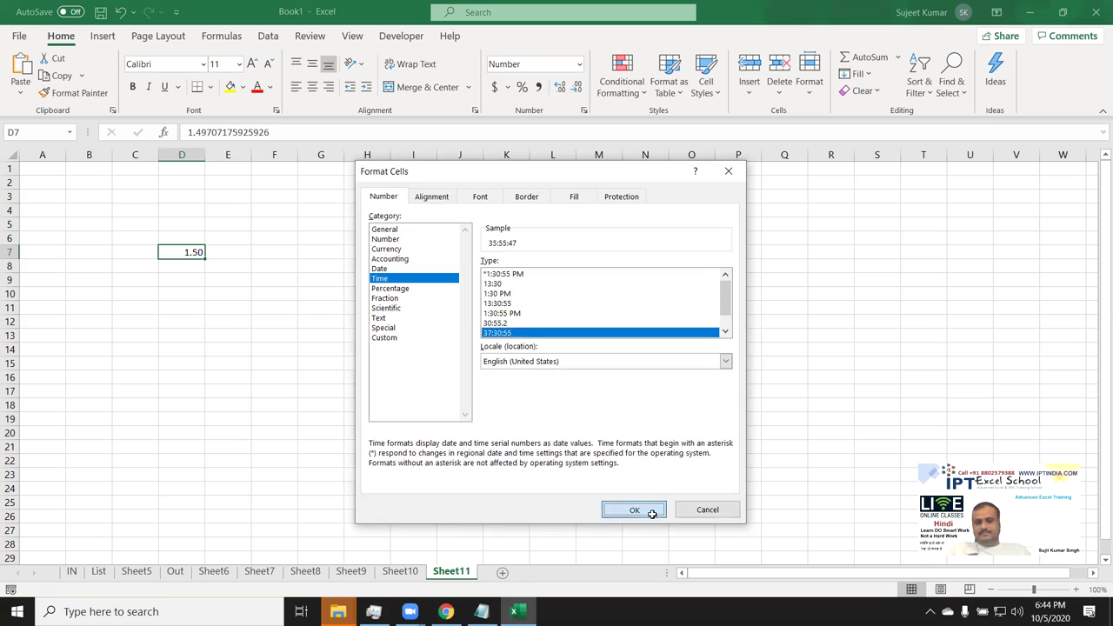
{"action": "left_click", "coordinate": [283, 276]}
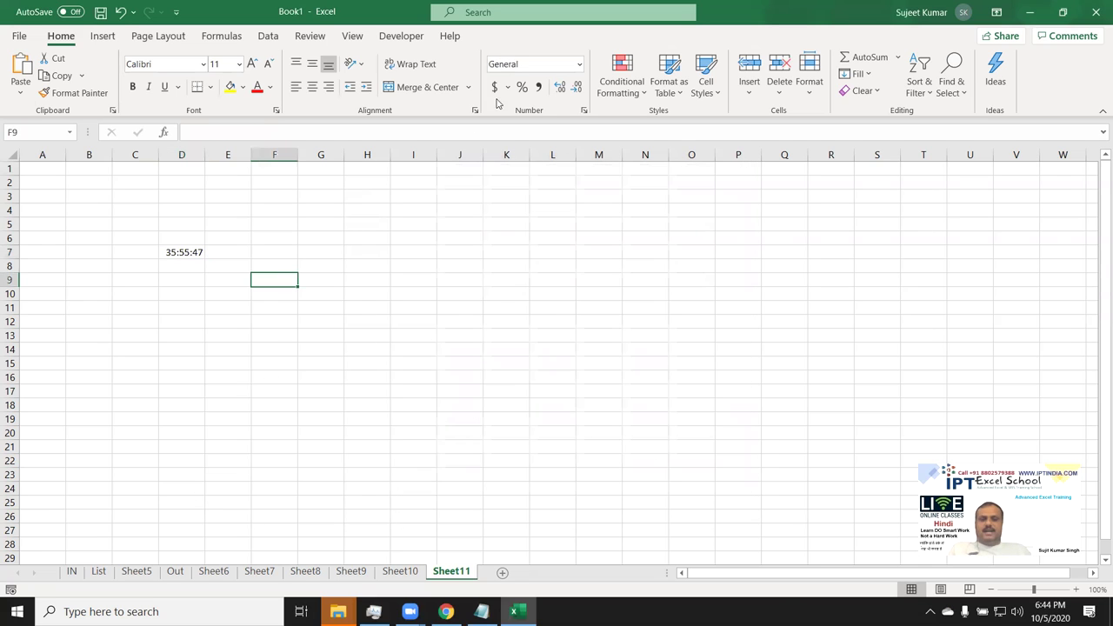
Step: Browse the Scientific and Fraction format categories for F9 without applying any format
{"action": "left_click", "coordinate": [583, 110]}
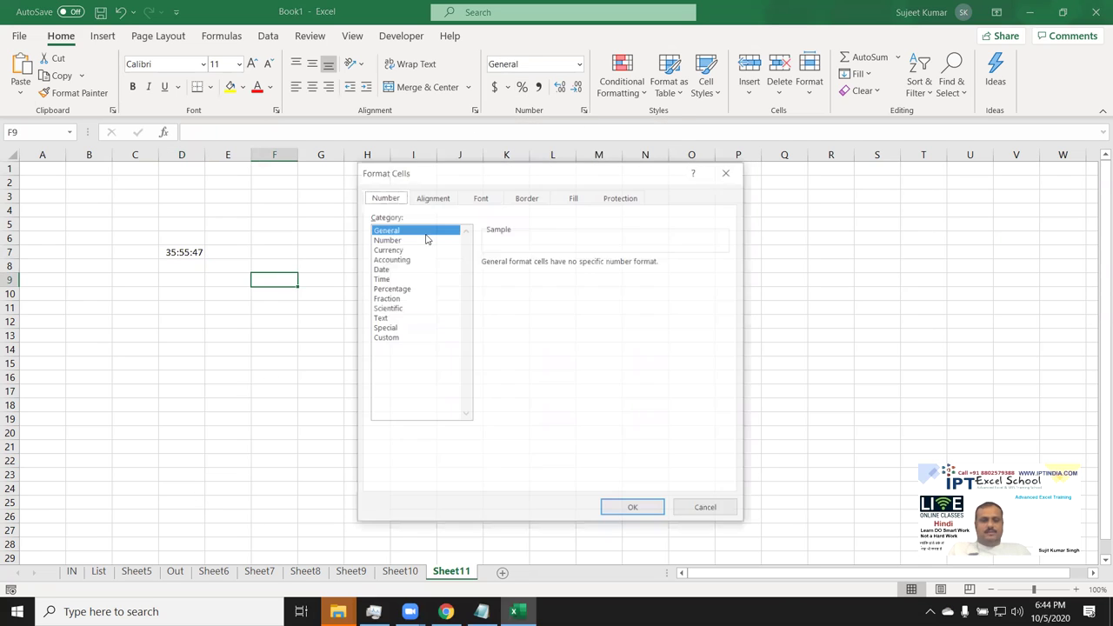
{"action": "left_click", "coordinate": [391, 308]}
{"action": "left_click", "coordinate": [391, 300]}
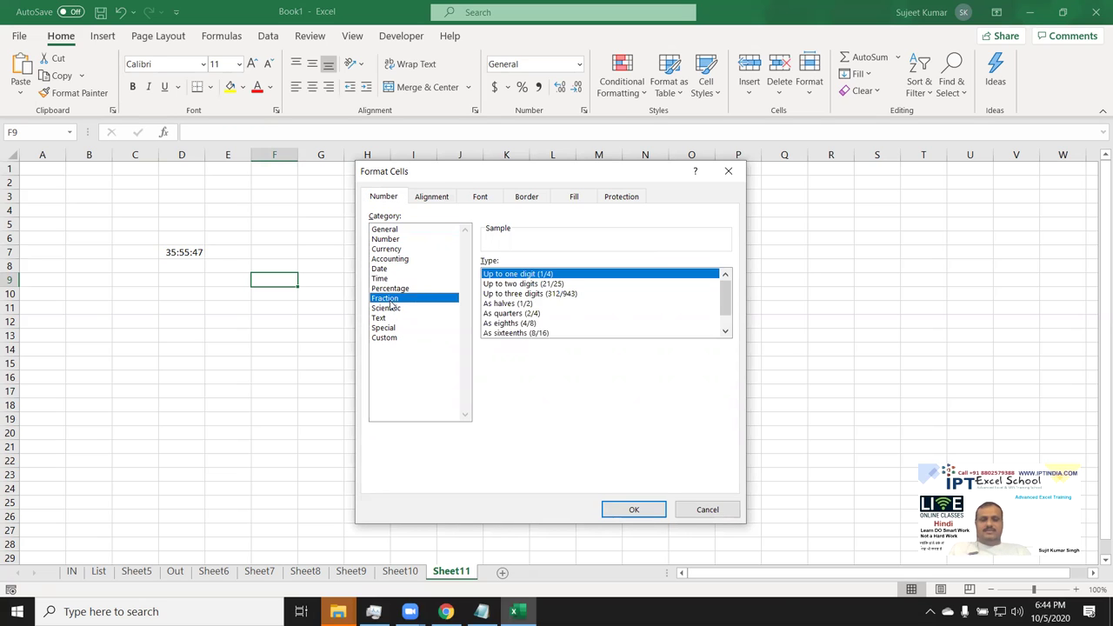
{"action": "key", "text": "Escape"}
Step: Enter the value 2.5 in cell G7
{"action": "left_click", "coordinate": [335, 250]}
{"action": "type", "text": "2.5"}
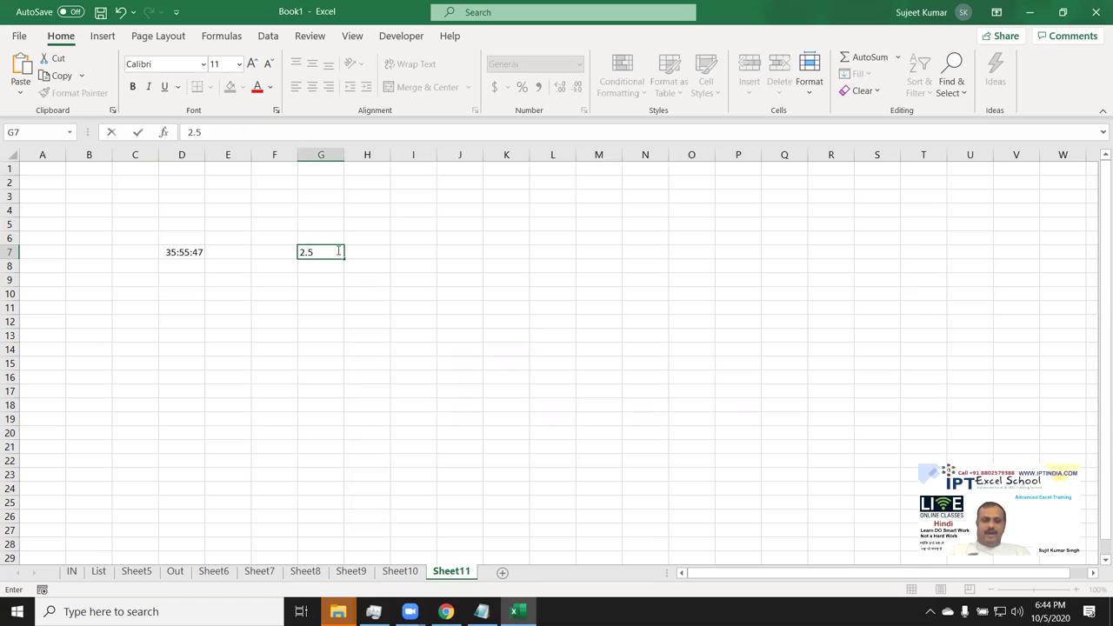
{"action": "key", "text": "Return"}
{"action": "left_click", "coordinate": [335, 250]}
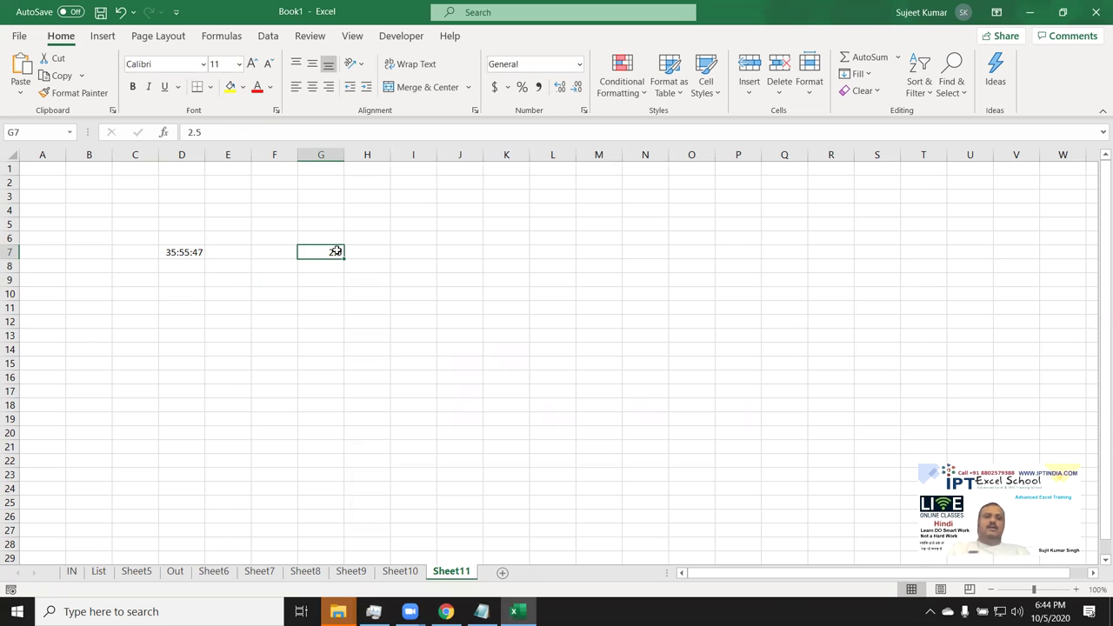
Step: Apply the As halves (1/2) Fraction format to G7 so it displays 2 1/2
{"action": "left_click", "coordinate": [583, 109]}
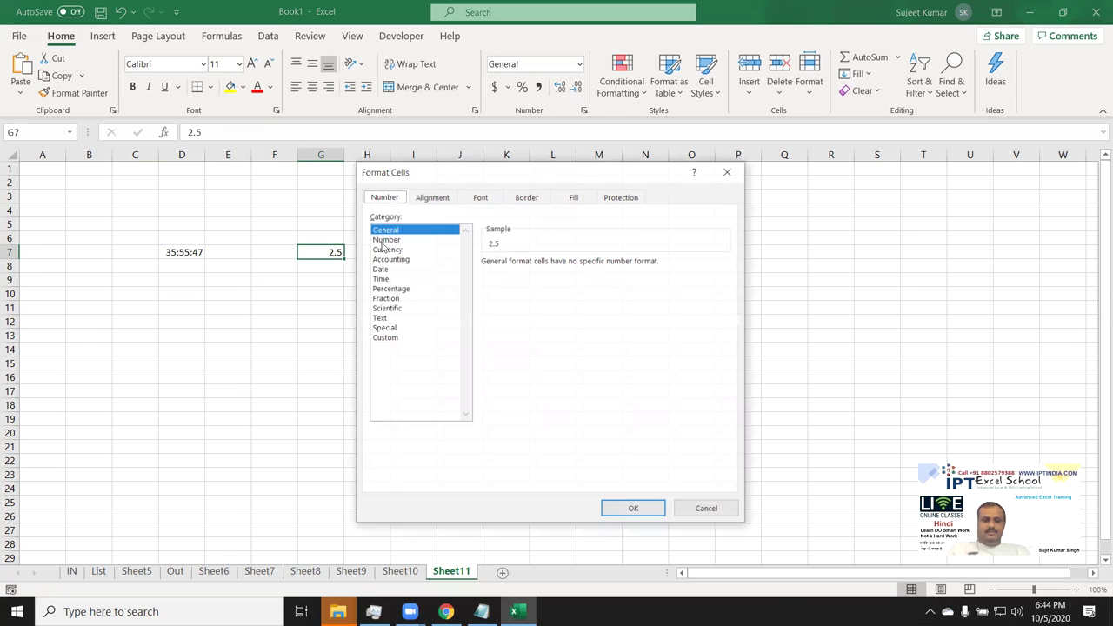
{"action": "left_click", "coordinate": [393, 299]}
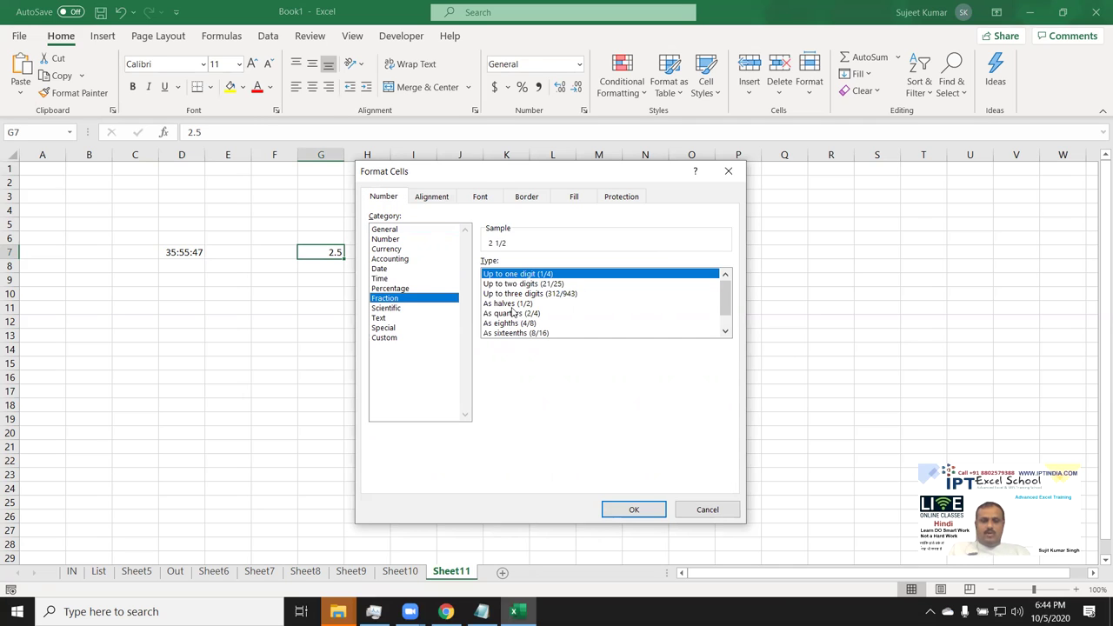
{"action": "left_click", "coordinate": [516, 304]}
{"action": "left_click", "coordinate": [639, 506]}
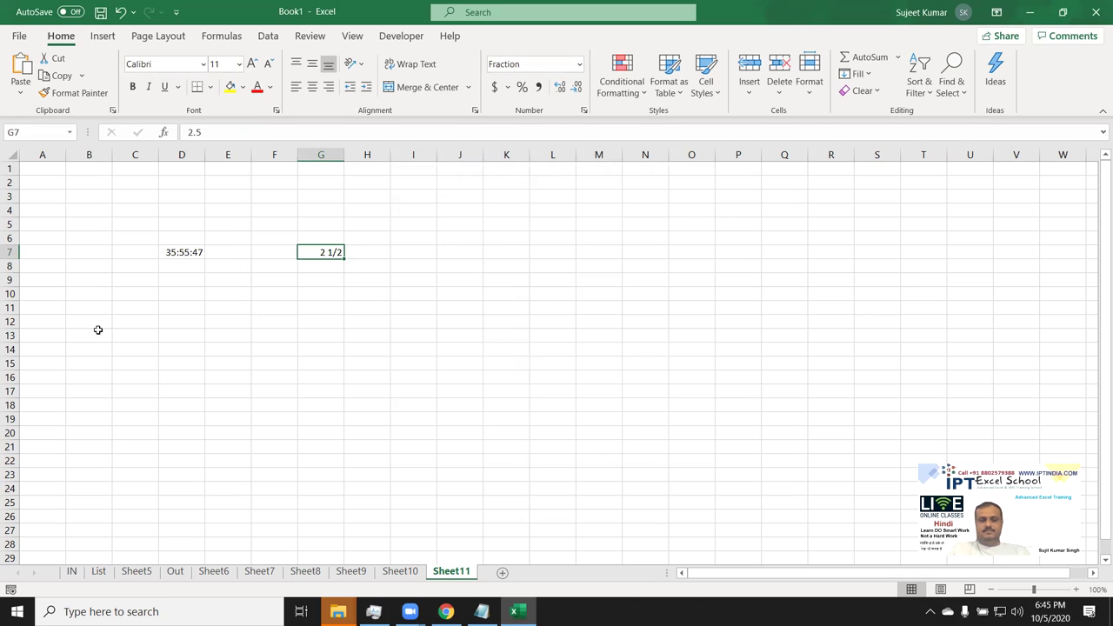
{"action": "left_click", "coordinate": [313, 265]}
{"action": "left_click", "coordinate": [314, 251]}
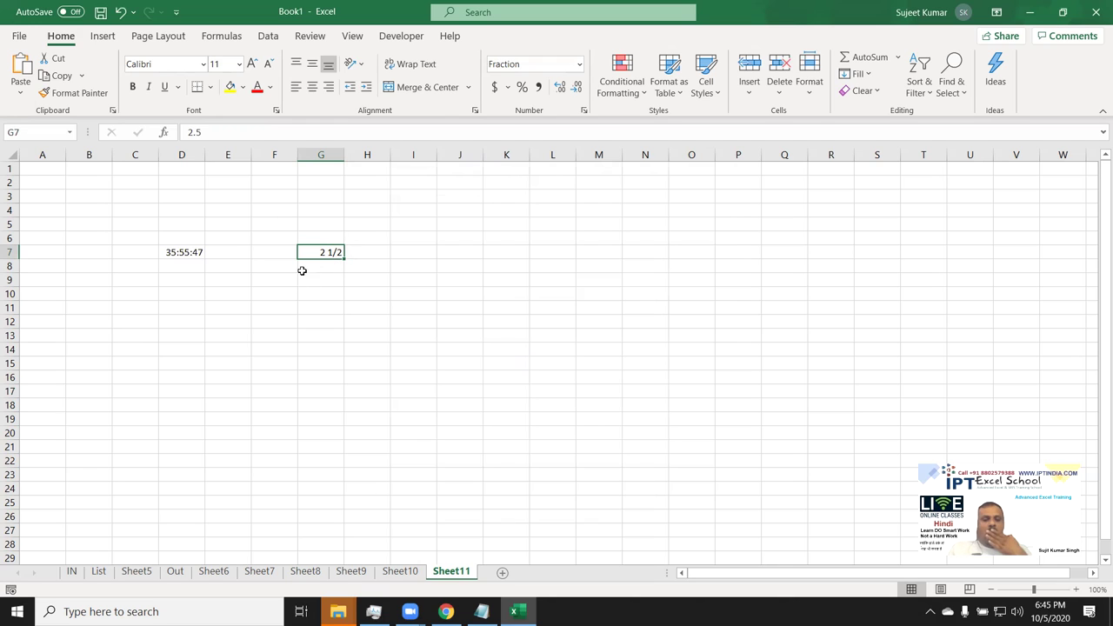
Step: Enter the heading Chq in cell J1
{"action": "left_click", "coordinate": [461, 164]}
{"action": "left_click", "coordinate": [462, 164]}
{"action": "type", "text": "Chq"}
{"action": "key", "text": "Return"}
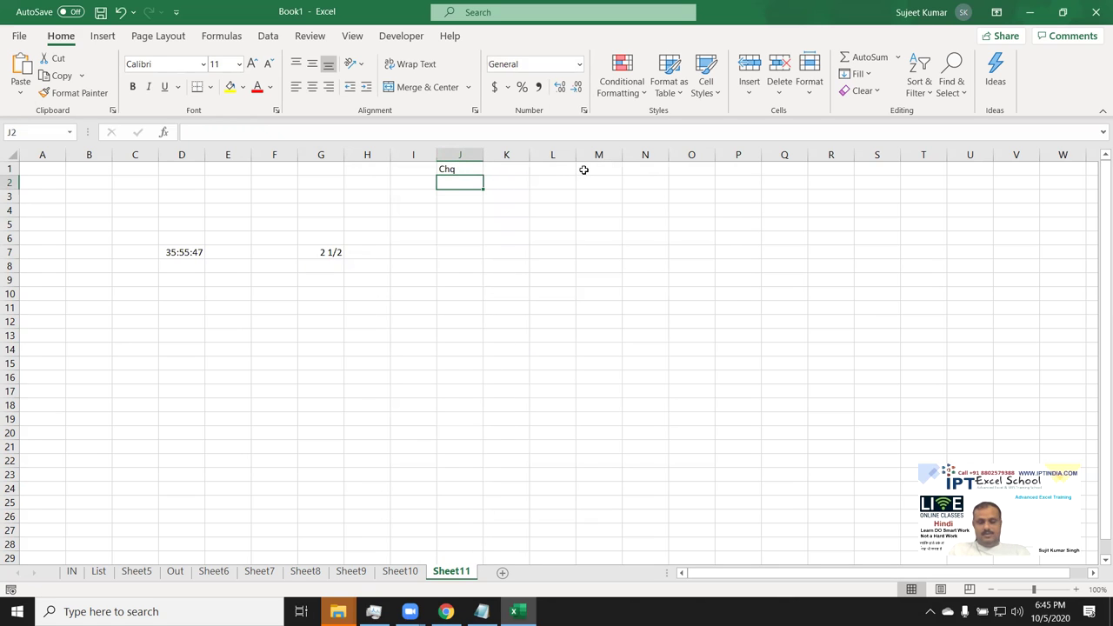
Step: Test entering 8259, 00026, and apostrophe-prefixed text cheque numbers 001523 and 001254 in J2:J3
{"action": "type", "text": "8259"}
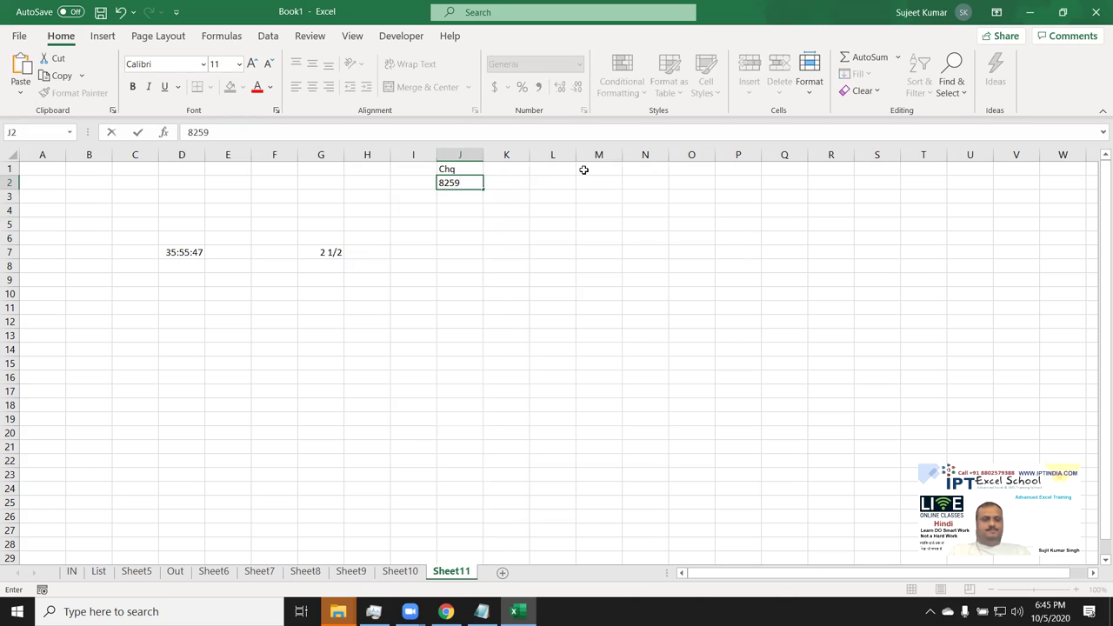
{"action": "key", "text": "Return"}
{"action": "key", "text": "Up"}
{"action": "type", "text": "000"}
{"action": "type", "text": "26"}
{"action": "key", "text": "Return"}
{"action": "key", "text": "Up"}
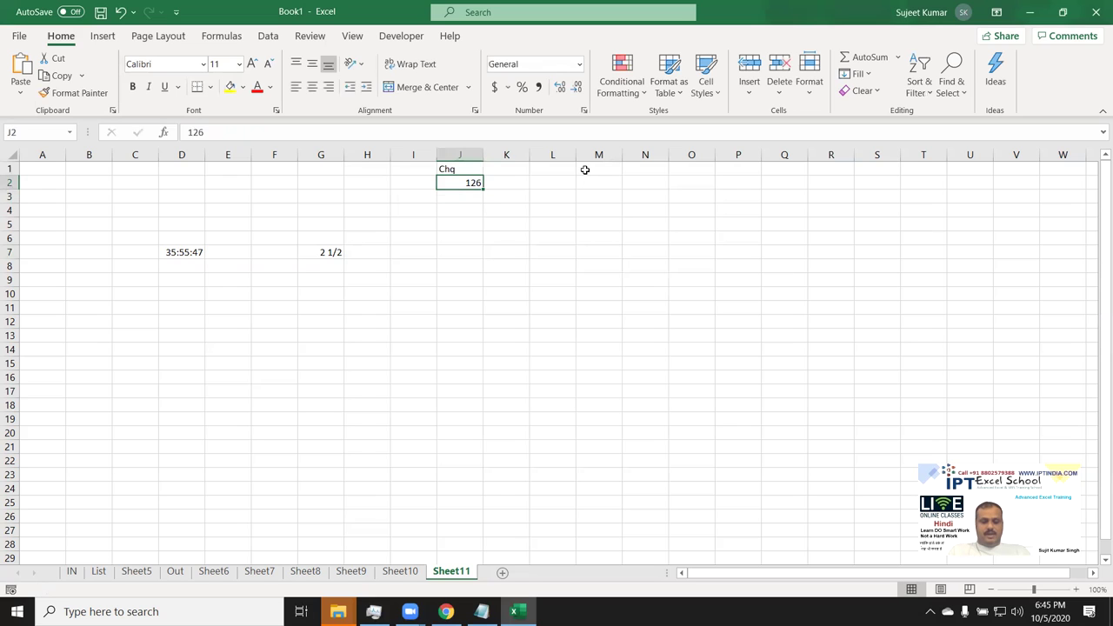
{"action": "type", "text": "'001523"}
{"action": "key", "text": "Return"}
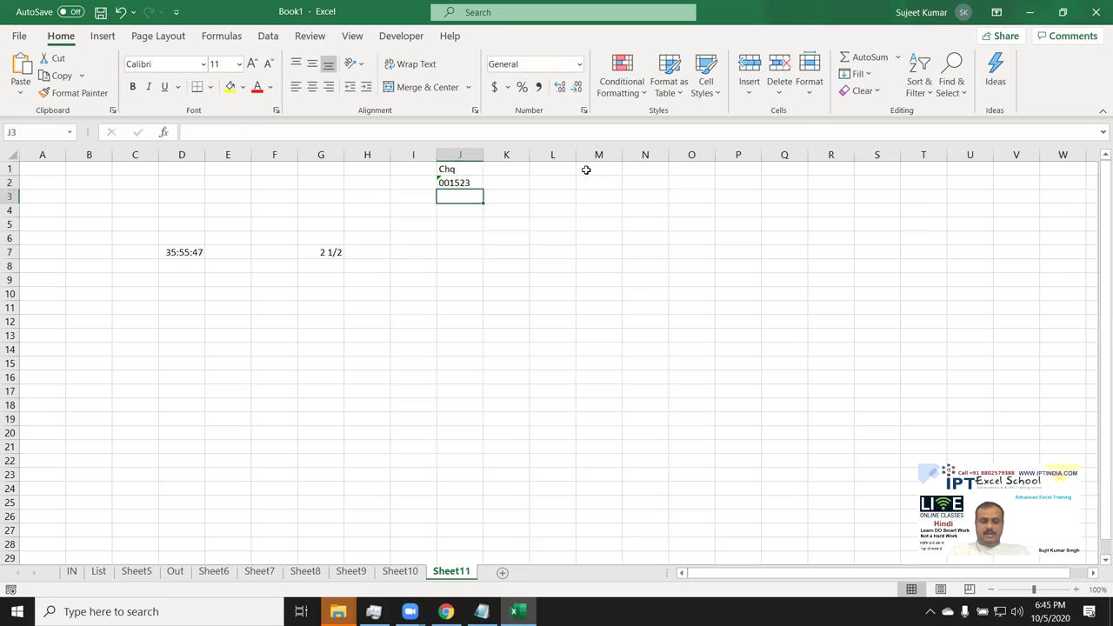
{"action": "type", "text": "'001254"}
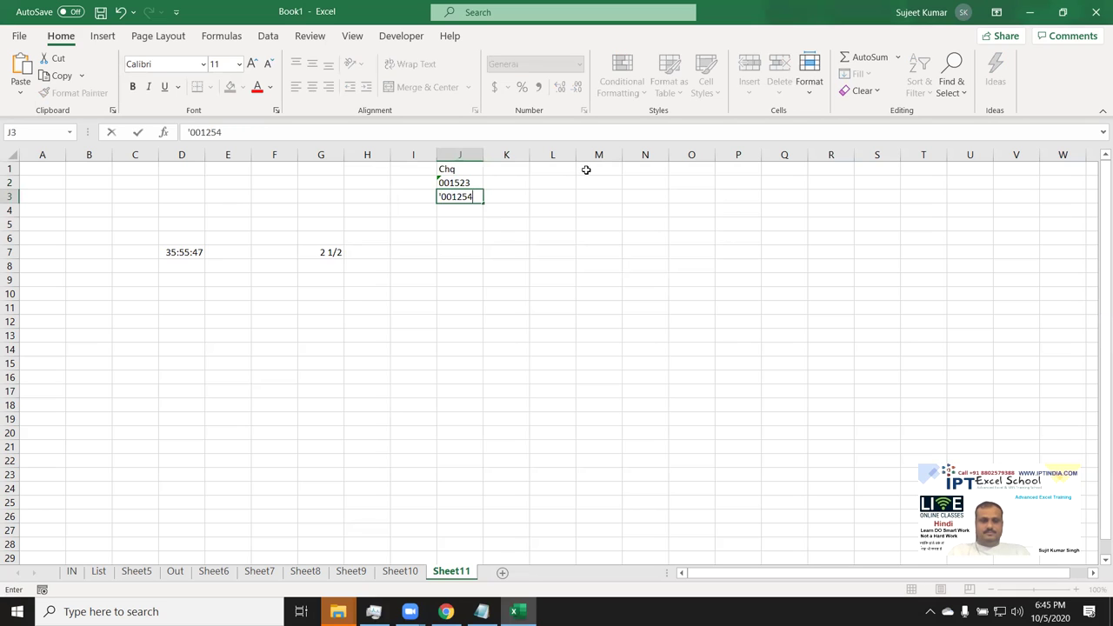
{"action": "key", "text": "Return"}
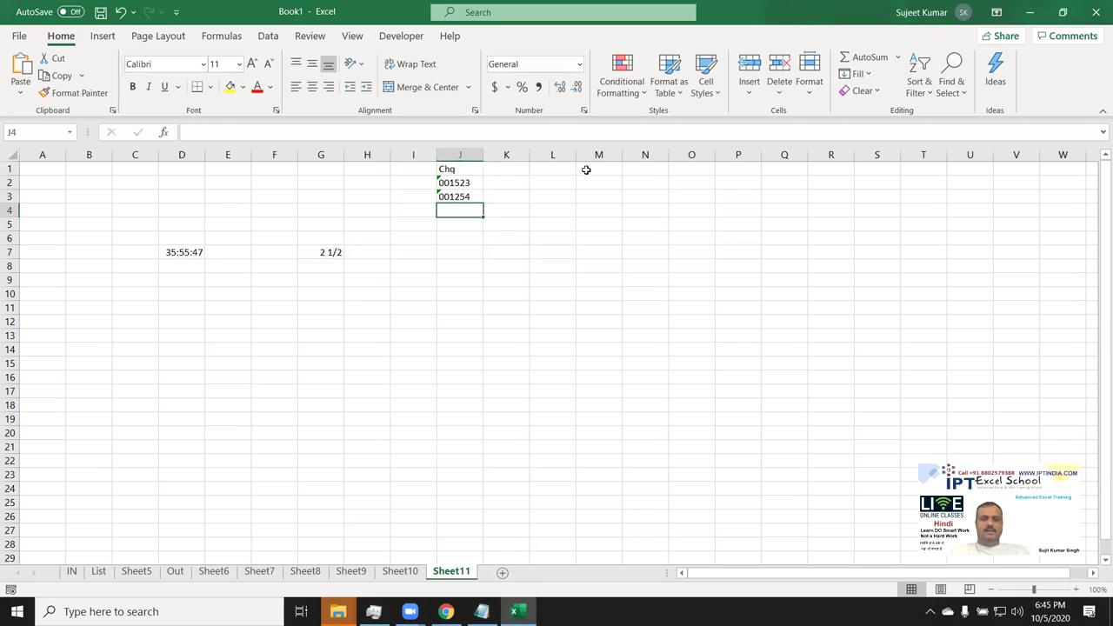
Step: Clear the test cheque entries from J2:J3, leaving only the Chq heading
{"action": "key", "text": "Up"}
{"action": "key", "text": "Up"}
{"action": "key", "text": "shift+Down"}
{"action": "key", "text": "Delete"}
{"action": "key", "text": "Up"}
{"action": "key", "text": "Down"}
{"action": "key", "text": "shift+Down"}
{"action": "key", "text": "shift+Down"}
{"action": "key", "text": "shift+Down"}
{"action": "key", "text": "shift+Down"}
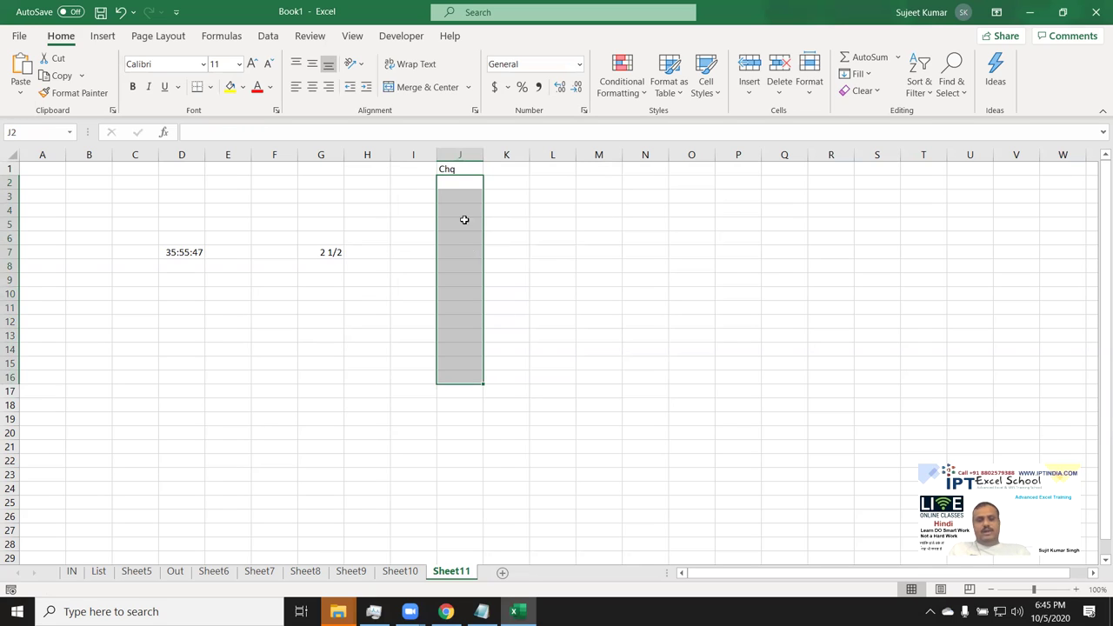
Step: Format the whole of column J as Text through Format Cells
{"action": "left_click", "coordinate": [459, 155]}
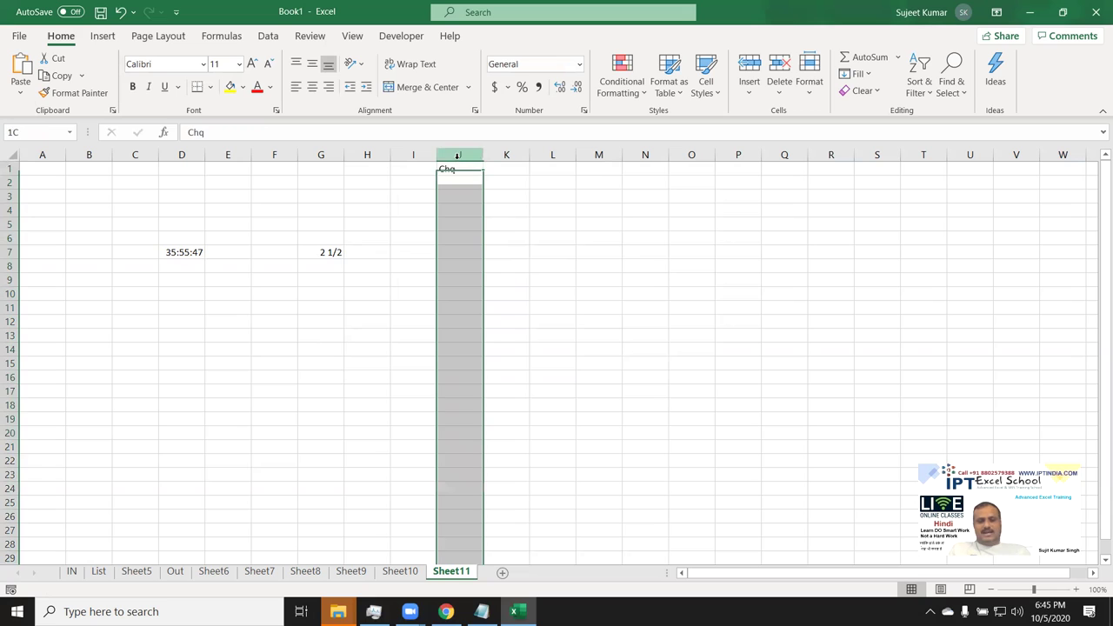
{"action": "right_click", "coordinate": [466, 249]}
{"action": "left_click", "coordinate": [519, 440]}
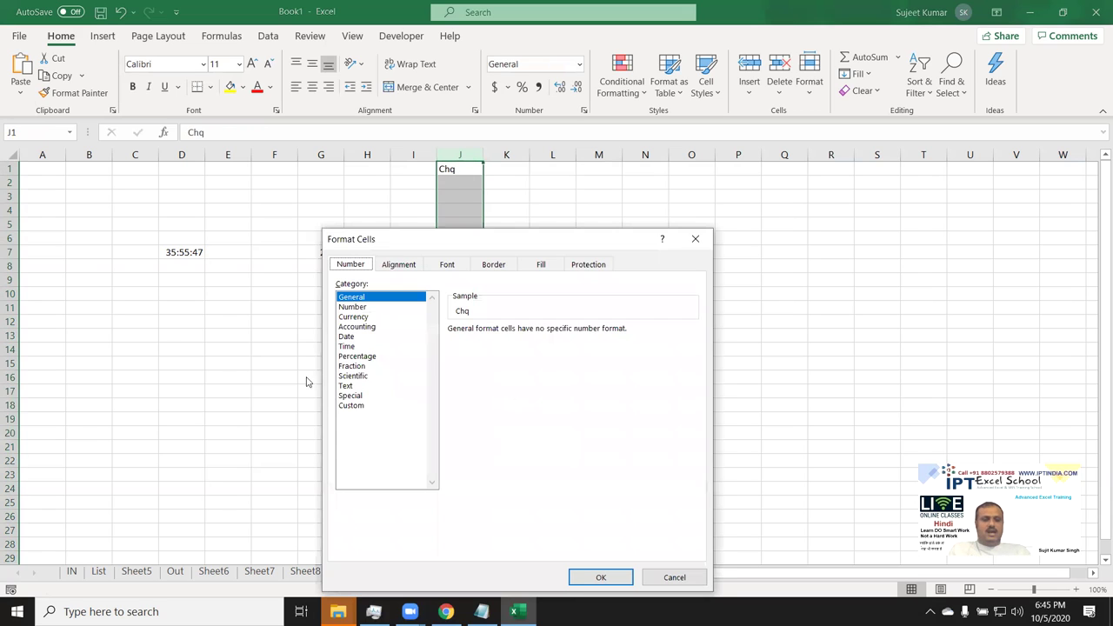
{"action": "left_click", "coordinate": [346, 385]}
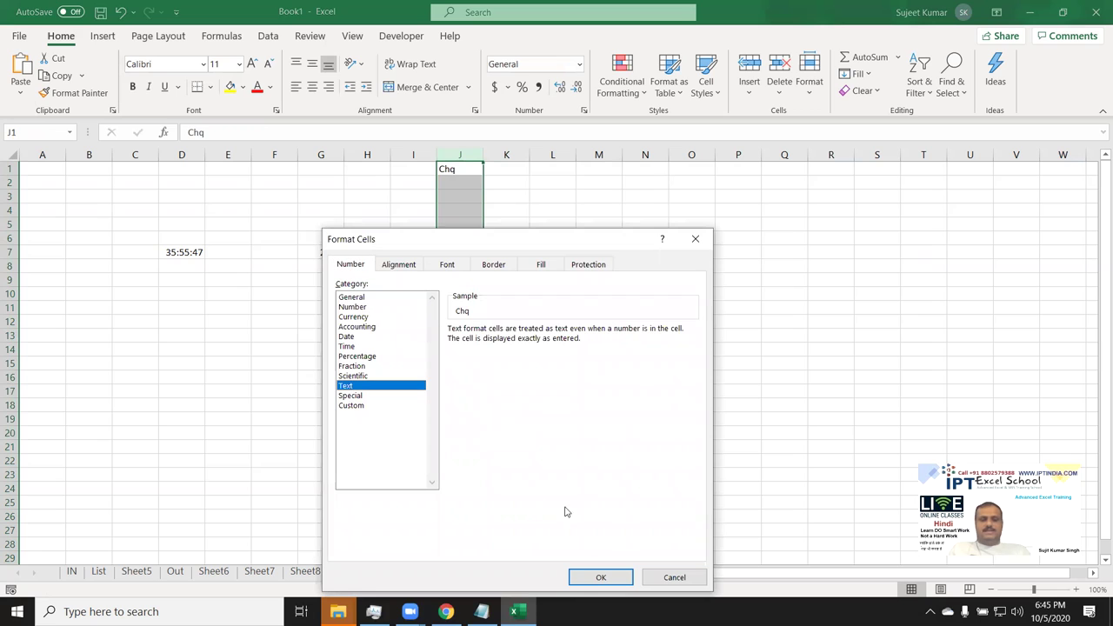
{"action": "left_click", "coordinate": [622, 579]}
Step: Enter cheque numbers 00164, 00001564, 2300 and 00008521 in J2:J5, keeping leading zeros
{"action": "left_click", "coordinate": [466, 182]}
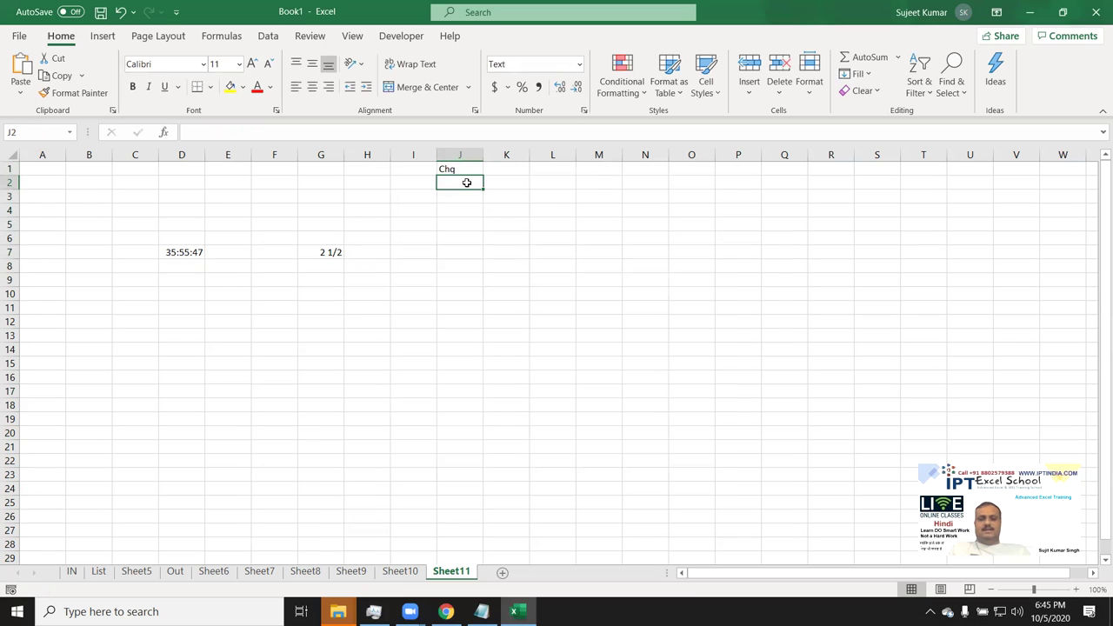
{"action": "type", "text": "00164"}
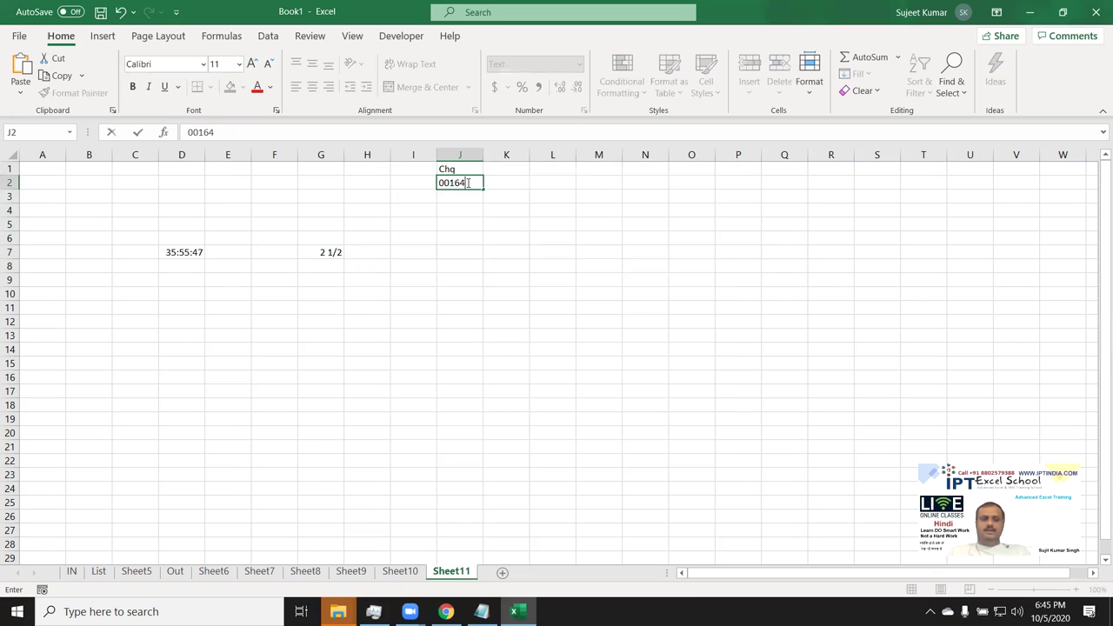
{"action": "key", "text": "Return"}
{"action": "type", "text": "00001564"}
{"action": "key", "text": "Return"}
{"action": "type", "text": "2300"}
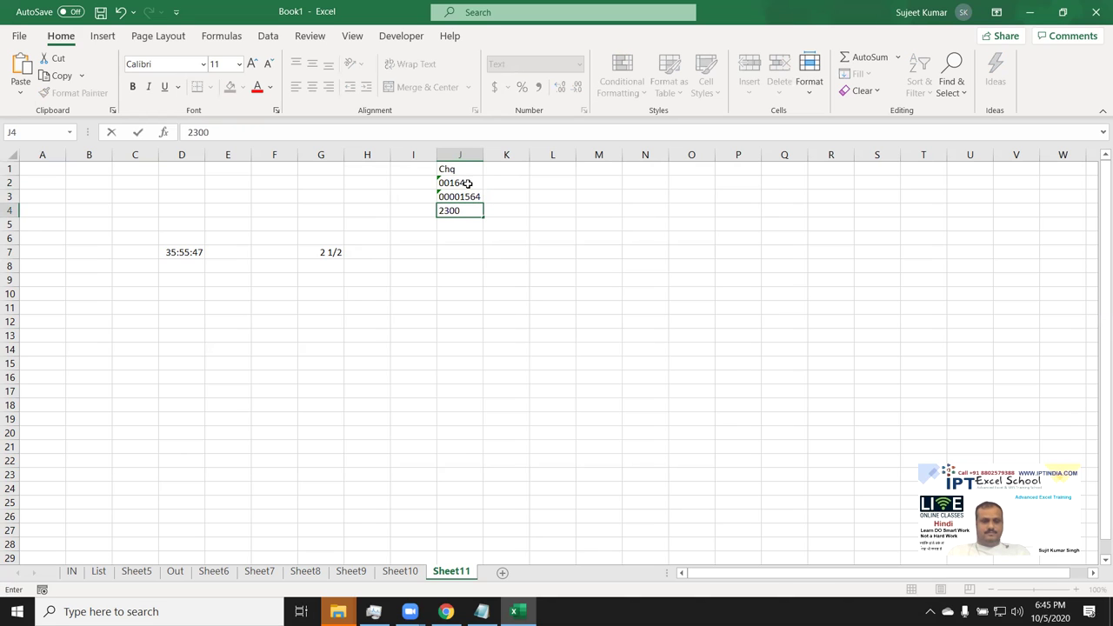
{"action": "key", "text": "Return"}
{"action": "type", "text": "00008521"}
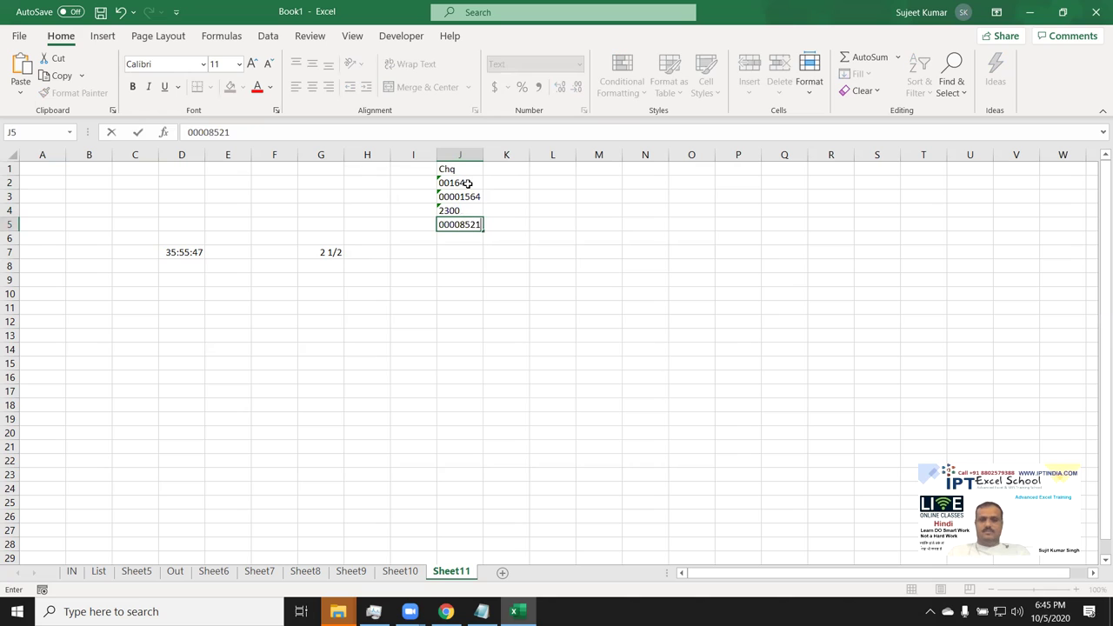
{"action": "key", "text": "Return"}
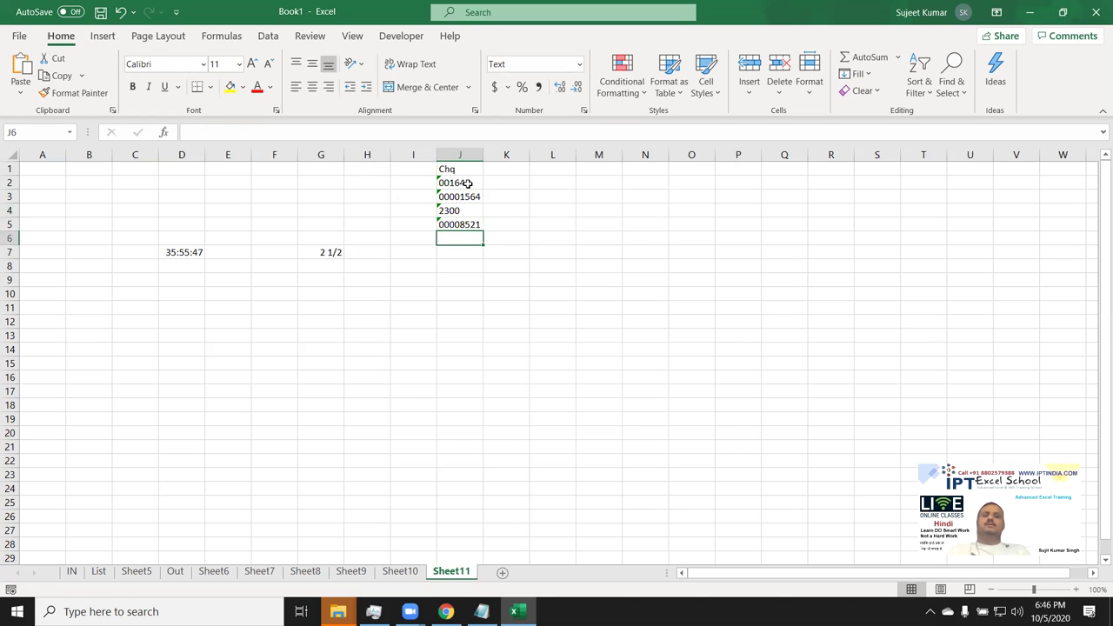
{"action": "left_click_drag", "start_coordinate": [474, 185], "coordinate": [478, 225]}
{"action": "key", "text": "Delete"}
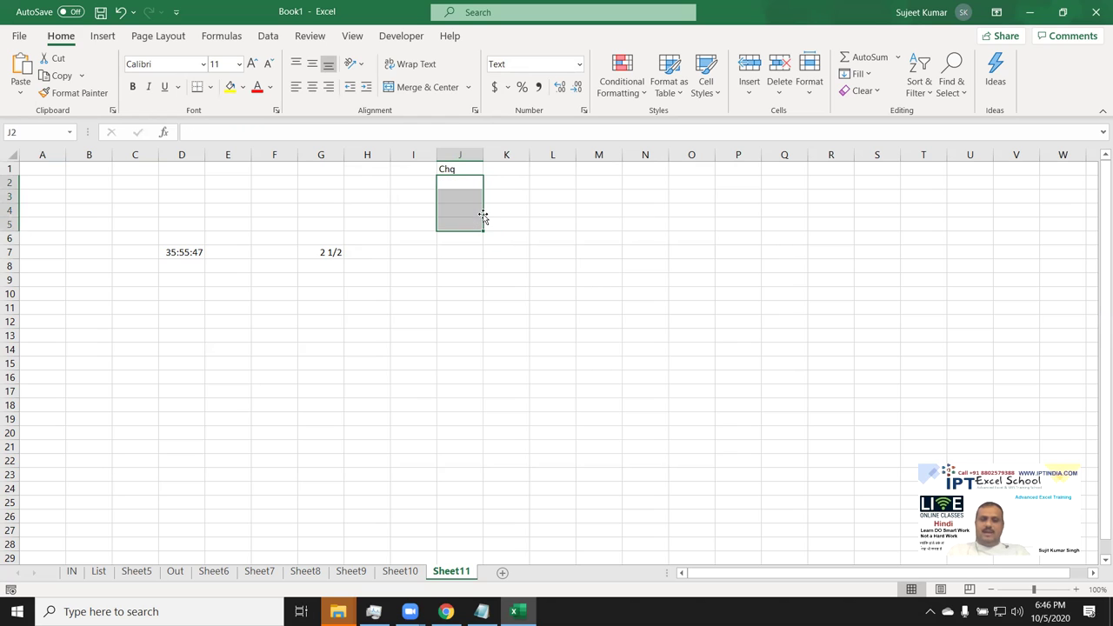
{"action": "key", "text": "ctrl+z"}
Step: Type =SUM(J2:J6 in J7, which stays displayed as text
{"action": "left_click", "coordinate": [472, 249]}
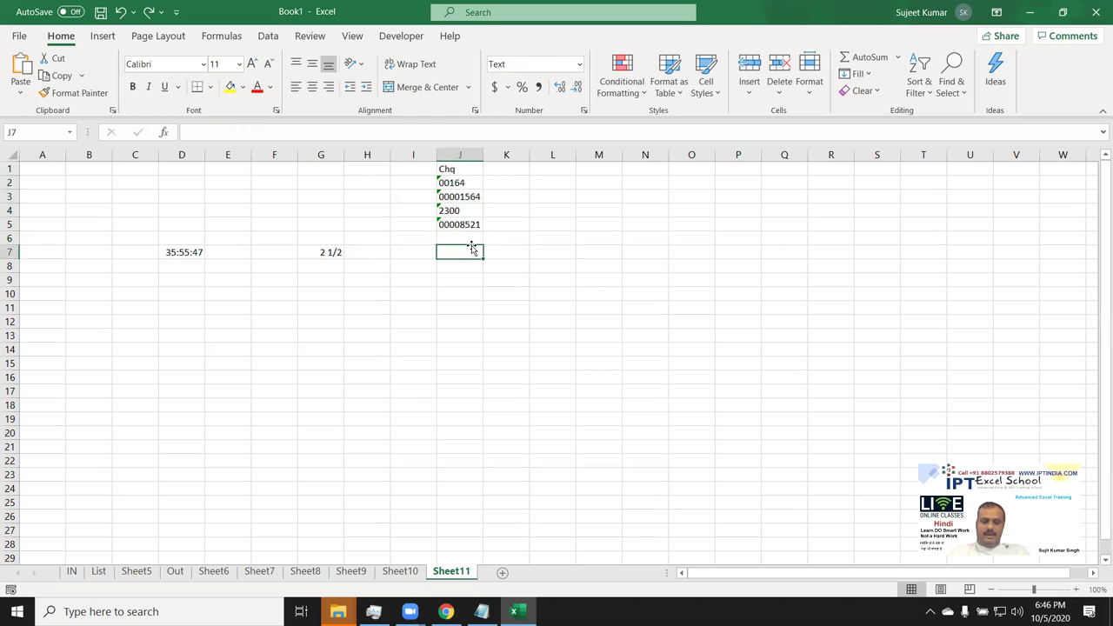
{"action": "type", "text": "=sum("}
{"action": "left_click_drag", "start_coordinate": [471, 246], "coordinate": [459, 183]}
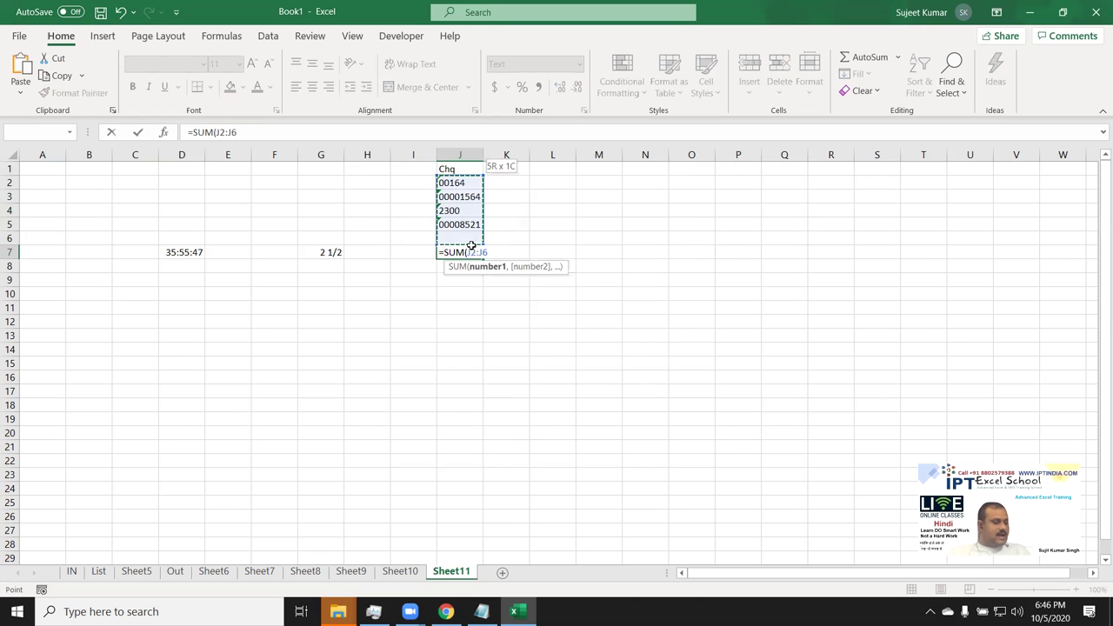
{"action": "key", "text": "Return"}
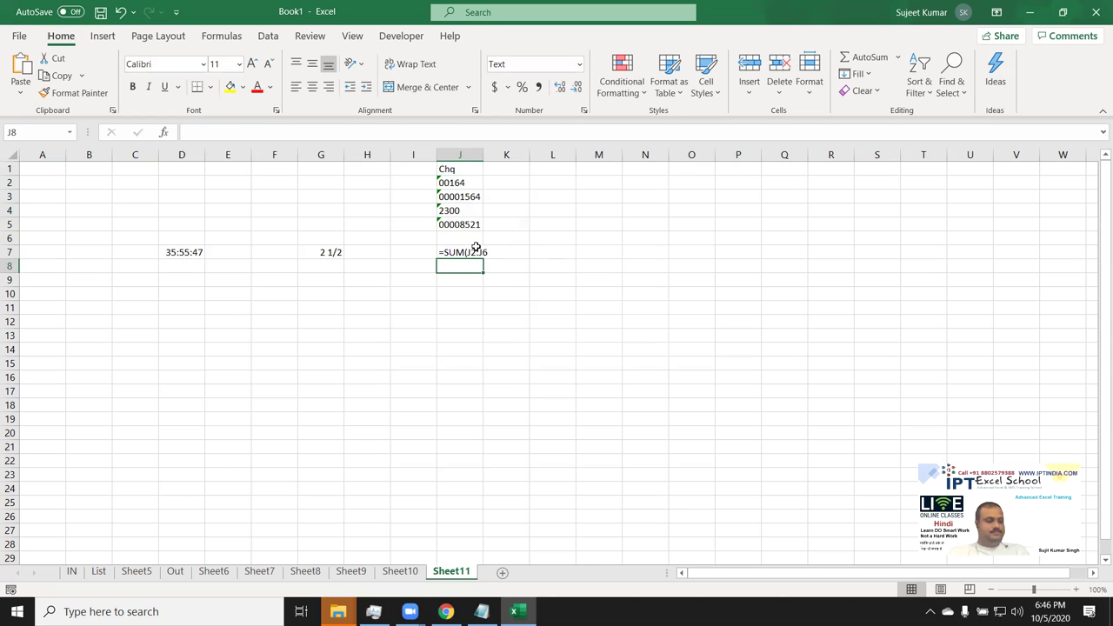
{"action": "left_click", "coordinate": [462, 250]}
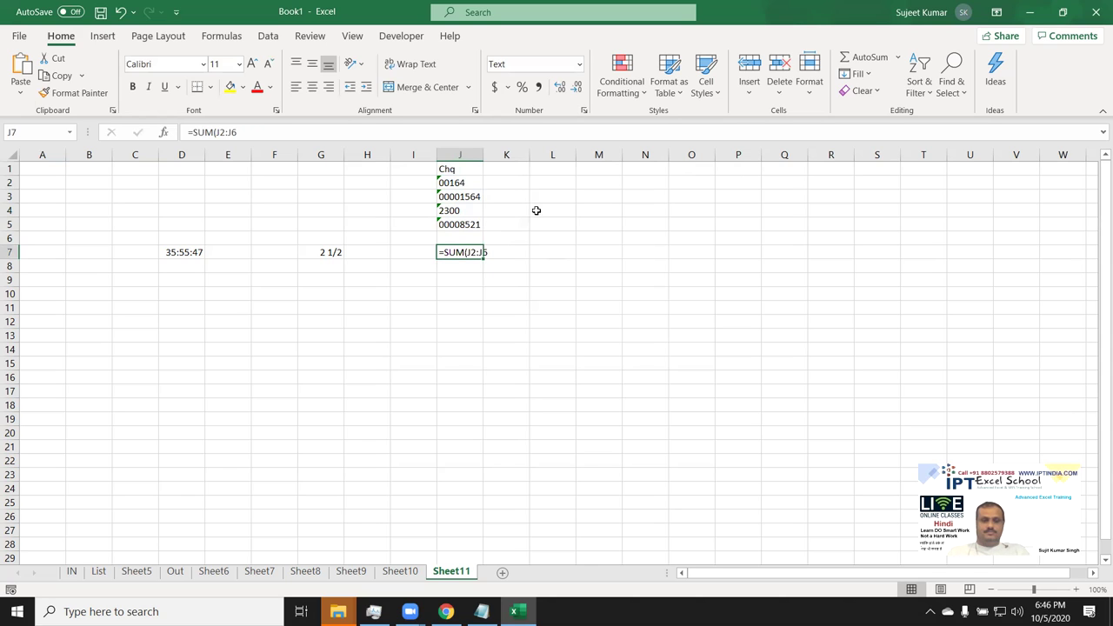
{"action": "left_click", "coordinate": [572, 172]}
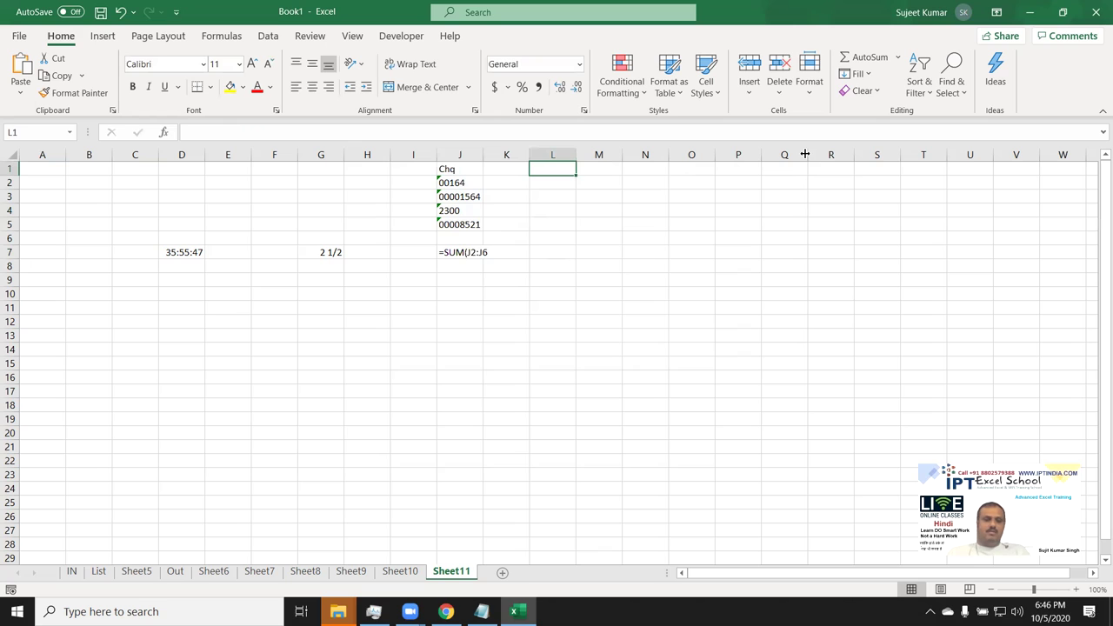
Step: Enter the codes 85, 32323, 1542 and 26532 in M2:M5
{"action": "key", "text": "Right"}
{"action": "key", "text": "Down"}
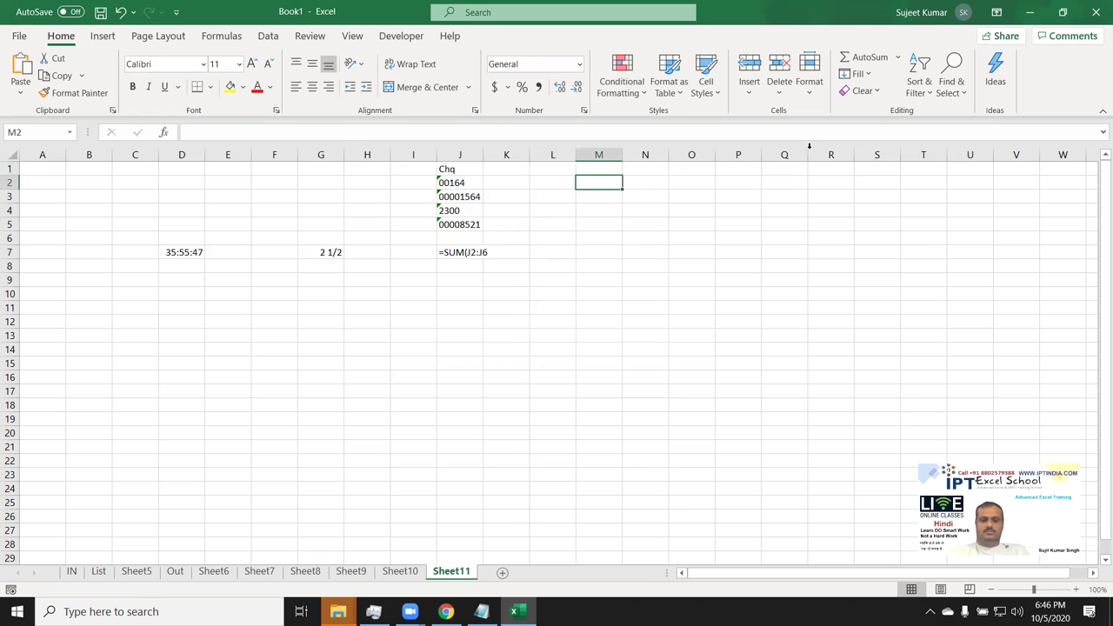
{"action": "type", "text": "="}
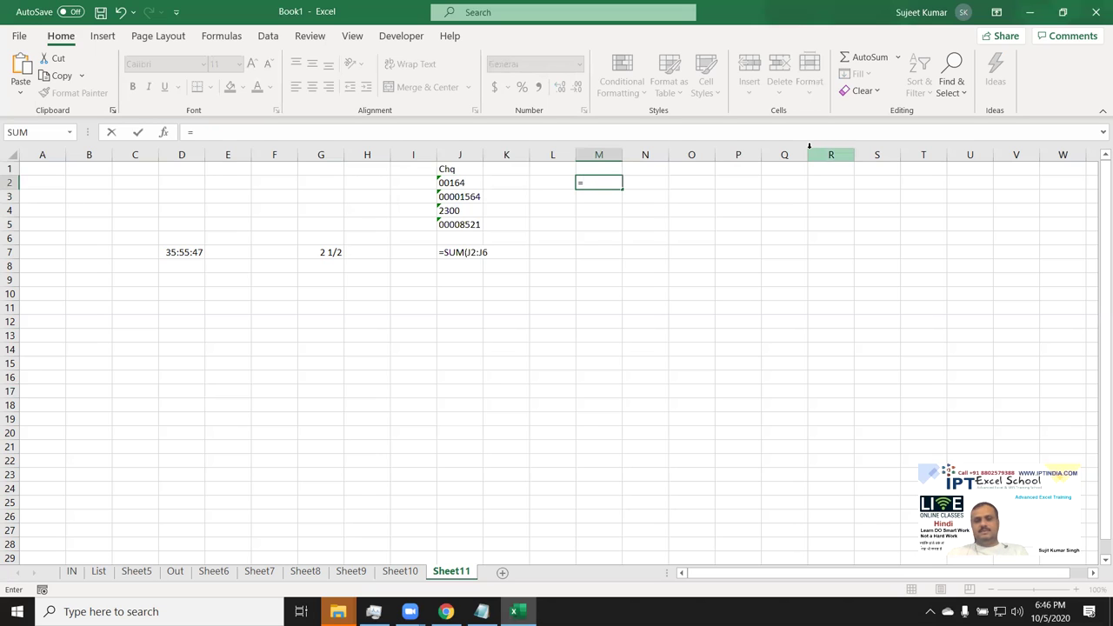
{"action": "key", "text": "Escape"}
{"action": "type", "text": "85"}
{"action": "key", "text": "Return"}
{"action": "type", "text": "32323"}
{"action": "key", "text": "Return"}
{"action": "type", "text": "1542"}
{"action": "key", "text": "Return"}
{"action": "type", "text": "26532"}
{"action": "key", "text": "Return"}
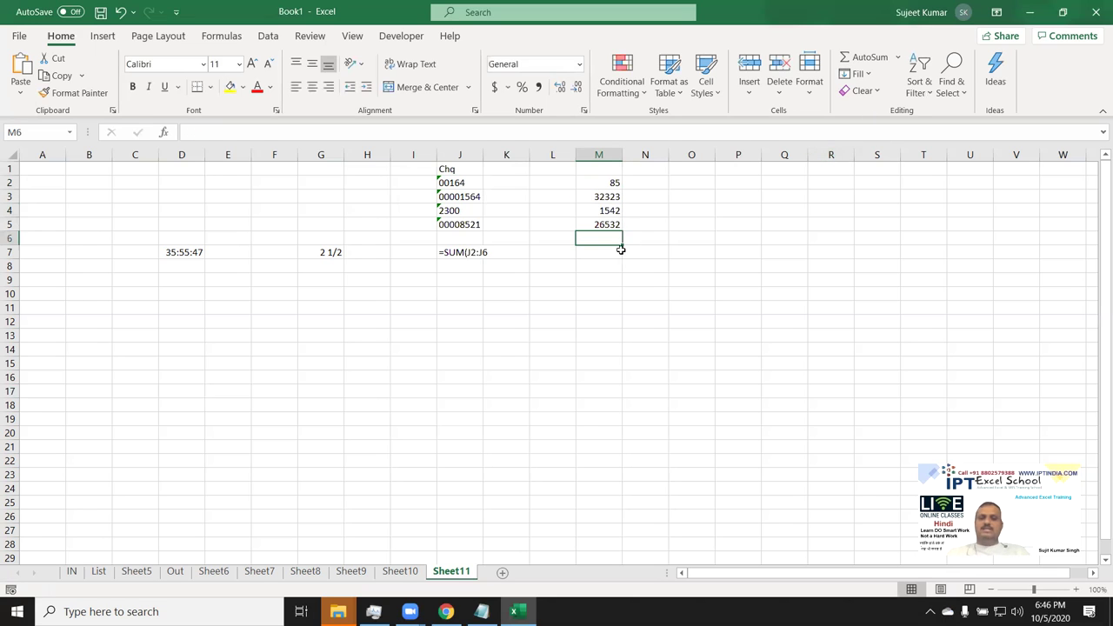
Step: Give M2:M5 the custom number format 0000000 to show seven-digit zero-padded codes
{"action": "left_click_drag", "start_coordinate": [606, 224], "coordinate": [606, 183]}
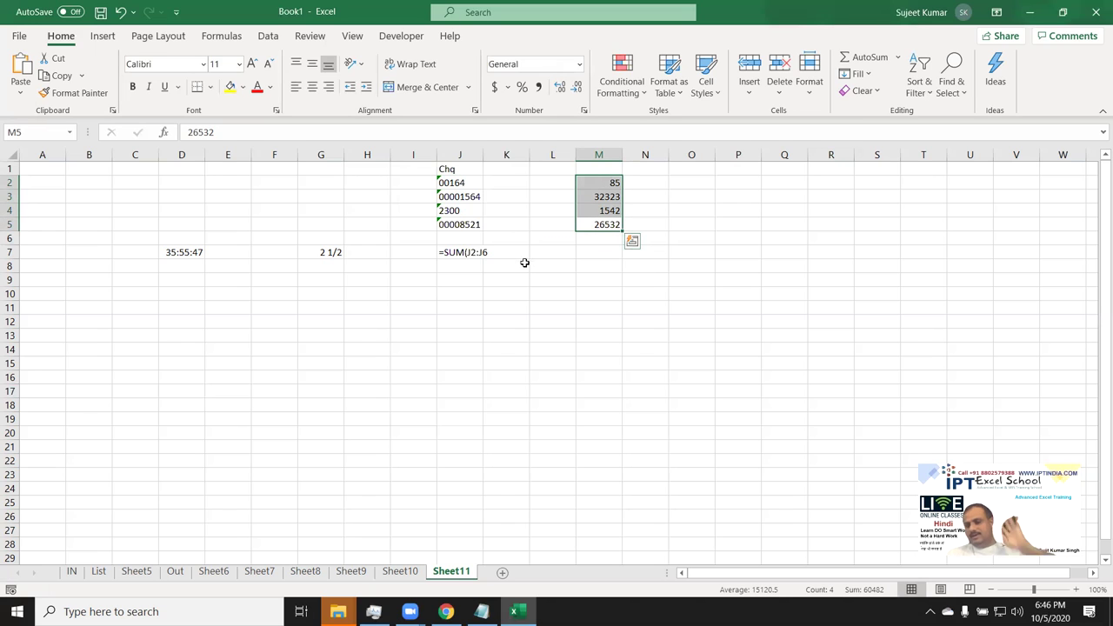
{"action": "right_click", "coordinate": [597, 206]}
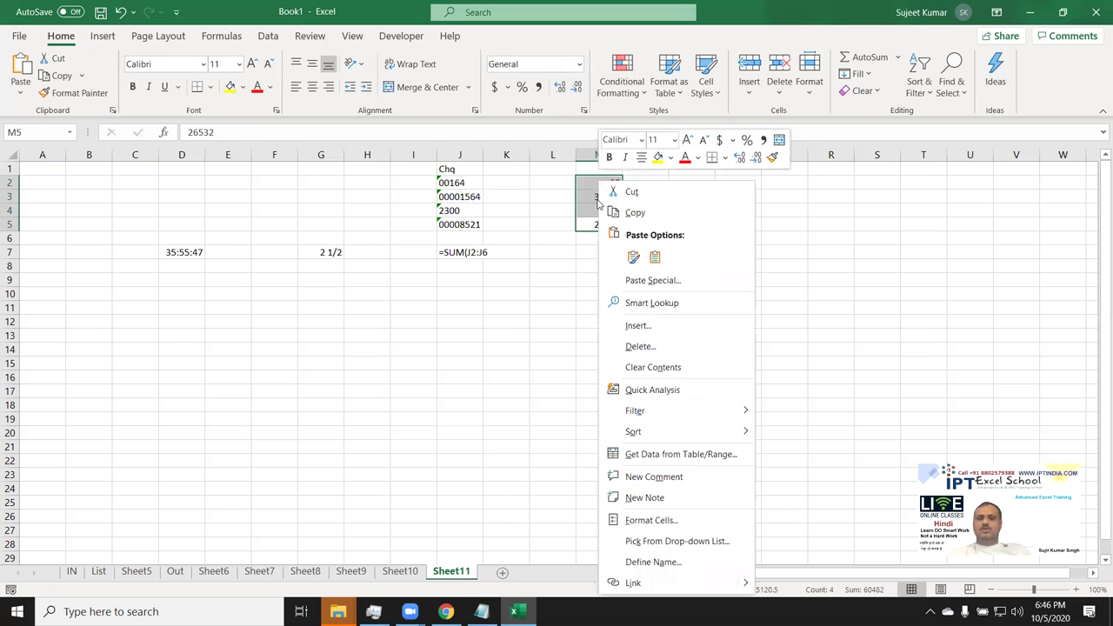
{"action": "left_click", "coordinate": [668, 520]}
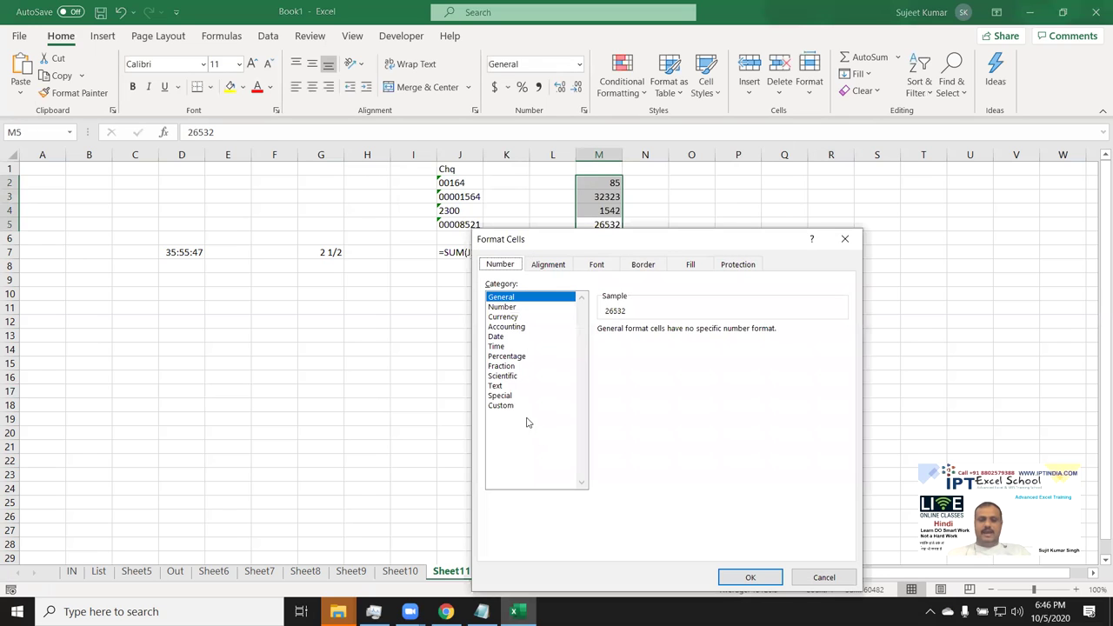
{"action": "left_click", "coordinate": [512, 407]}
{"action": "left_click", "coordinate": [623, 341]}
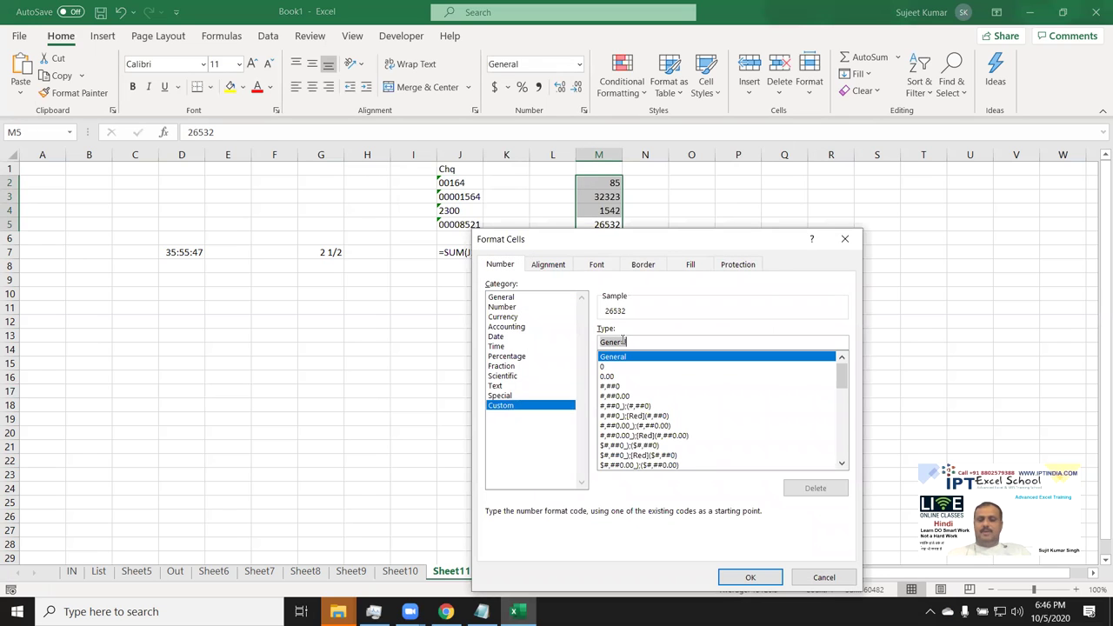
{"action": "type", "text": "000"}
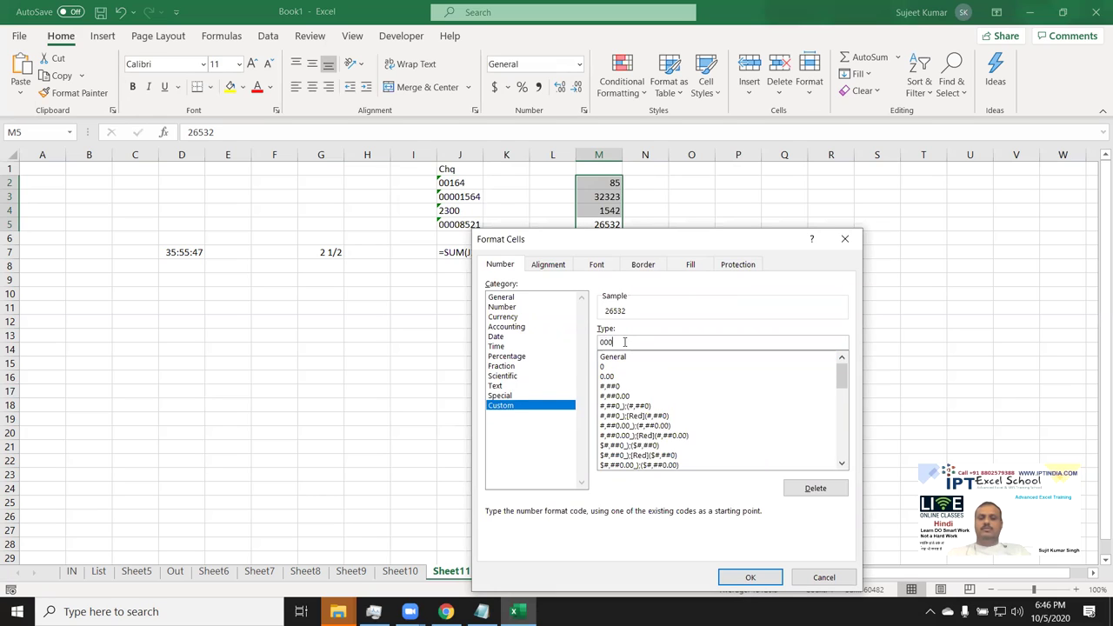
{"action": "type", "text": "0000000"}
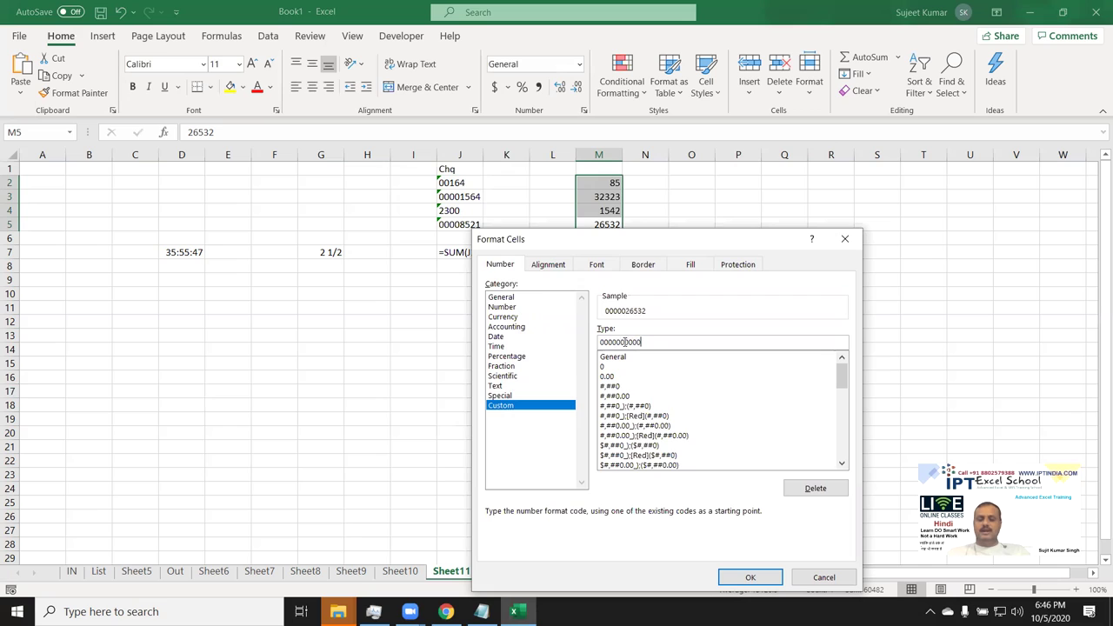
{"action": "key", "text": "BackSpace"}
{"action": "key", "text": "BackSpace"}
{"action": "key", "text": "BackSpace"}
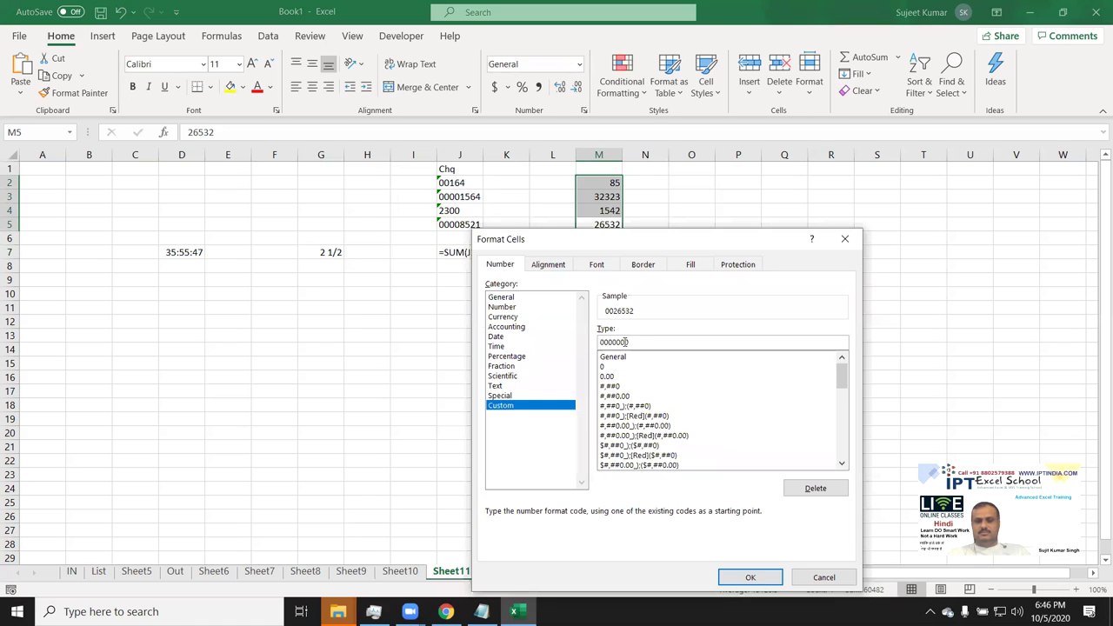
{"action": "key", "text": "Return"}
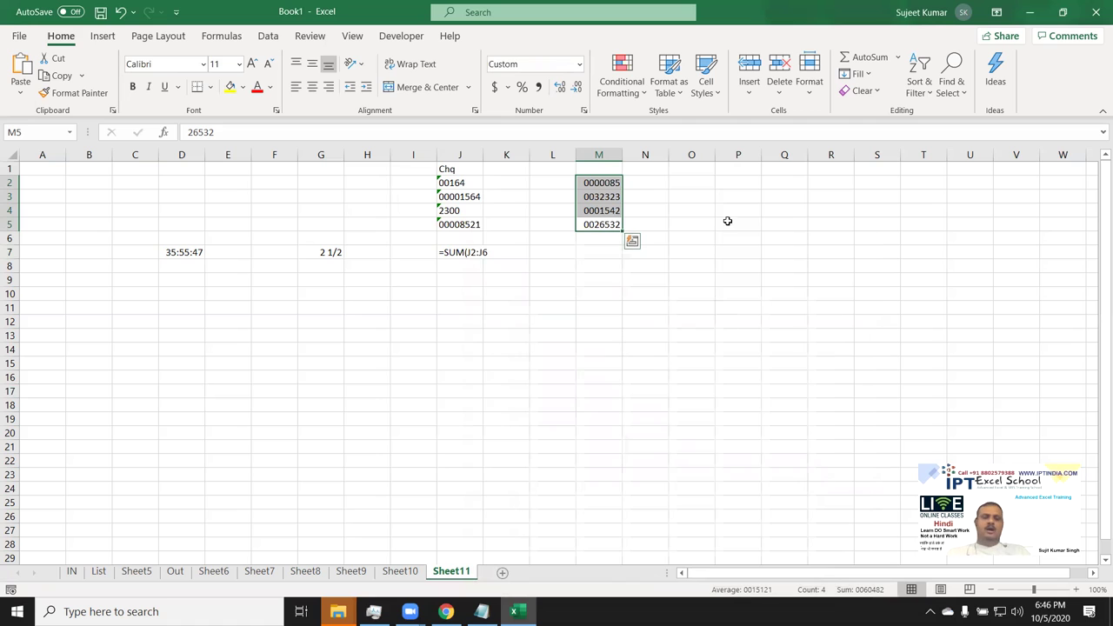
Step: Enter the heading Mobile in O1, abandoning a directly typed +91 phone number
{"action": "left_click", "coordinate": [692, 173]}
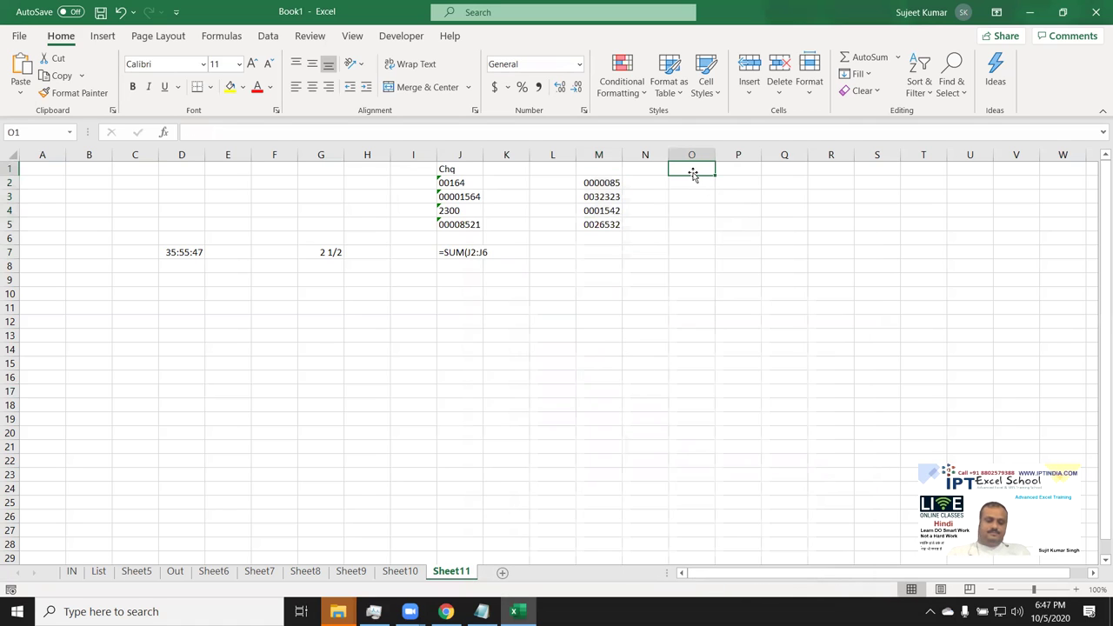
{"action": "type", "text": "Mobile"}
{"action": "key", "text": "Return"}
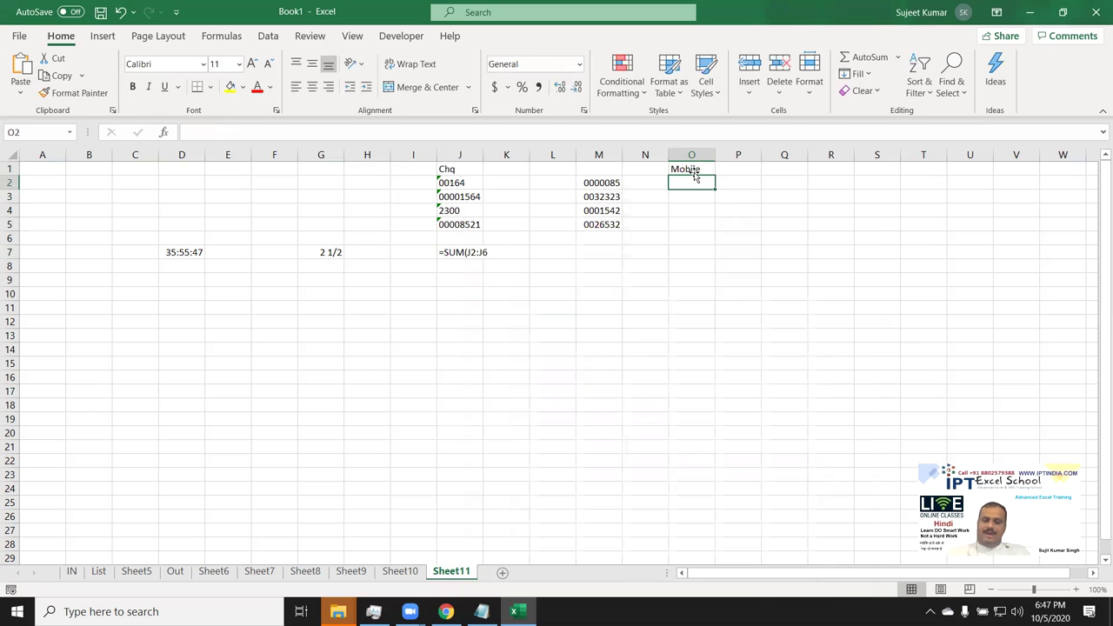
{"action": "key", "text": "Return"}
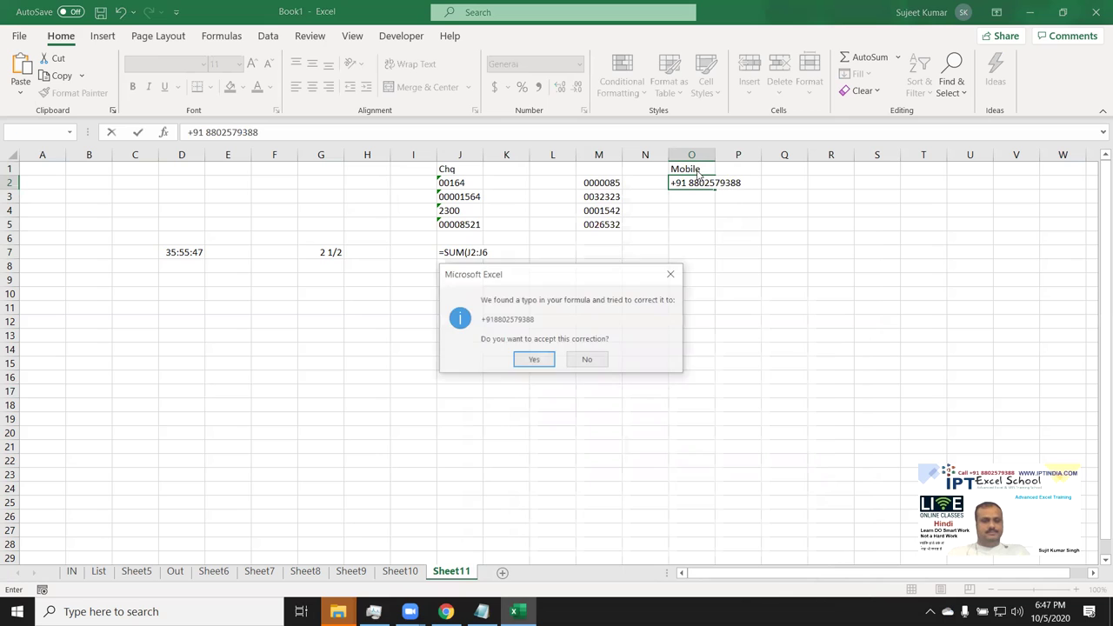
{"action": "key", "text": "Escape"}
{"action": "key", "text": "Escape"}
{"action": "key", "text": "Escape"}
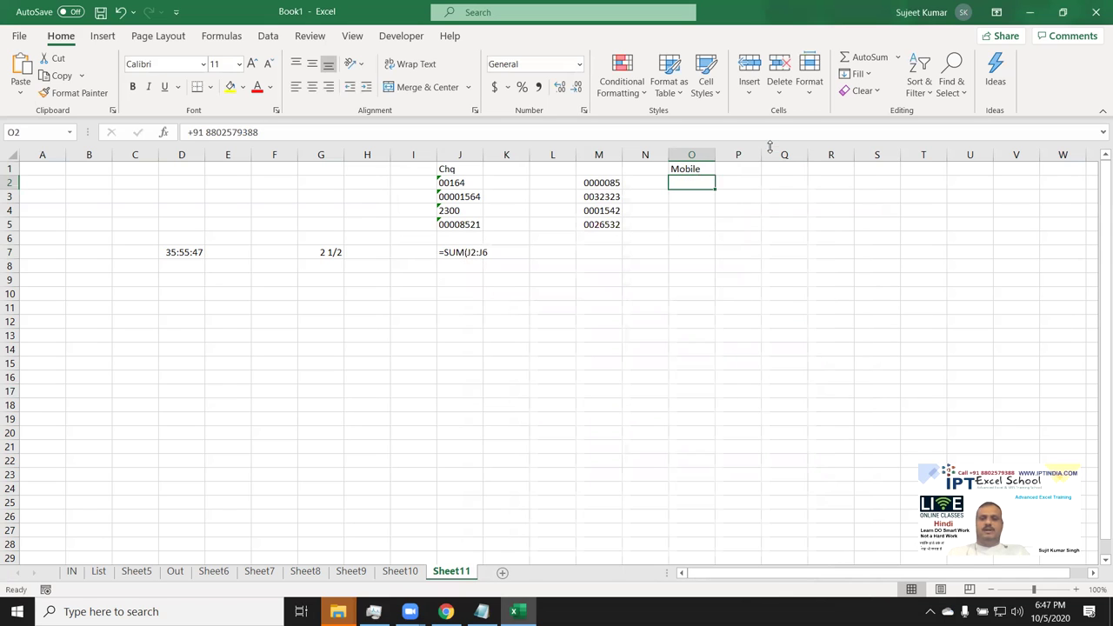
{"action": "left_click", "coordinate": [687, 306], "text": "shift"}
{"action": "left_click", "coordinate": [639, 96]}
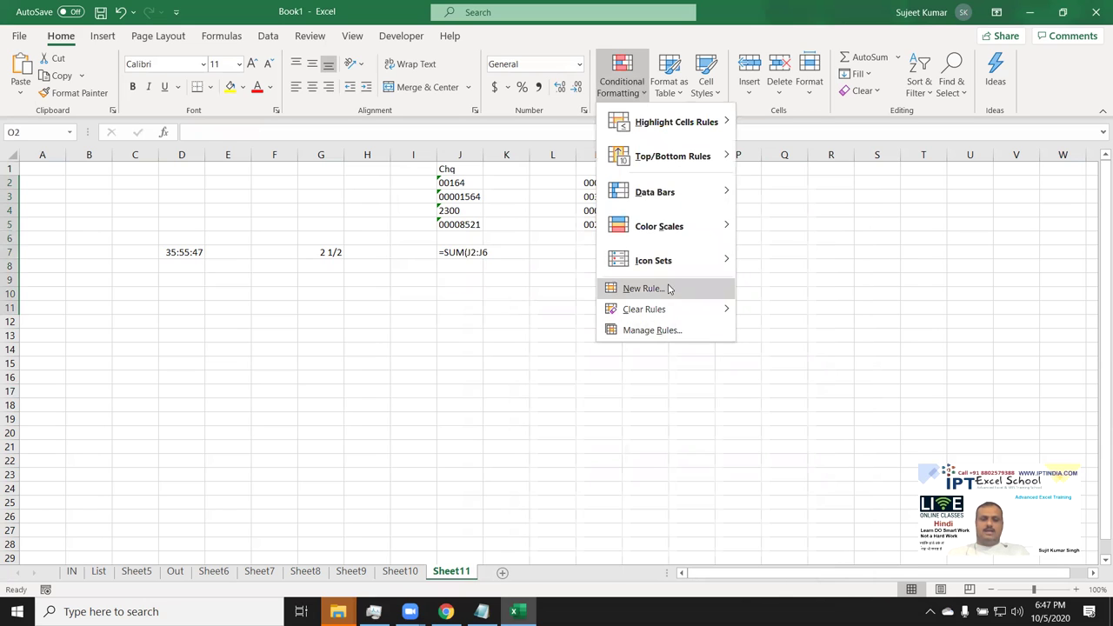
{"action": "left_click", "coordinate": [592, 128]}
{"action": "left_click", "coordinate": [583, 110]}
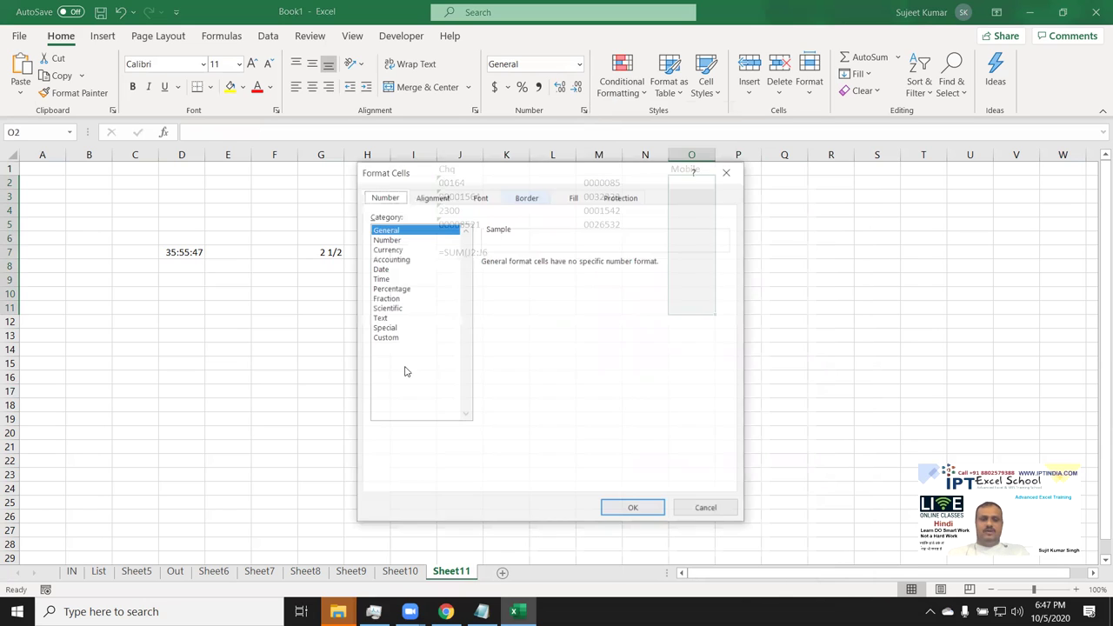
{"action": "left_click", "coordinate": [400, 337]}
{"action": "double_click", "coordinate": [504, 275]}
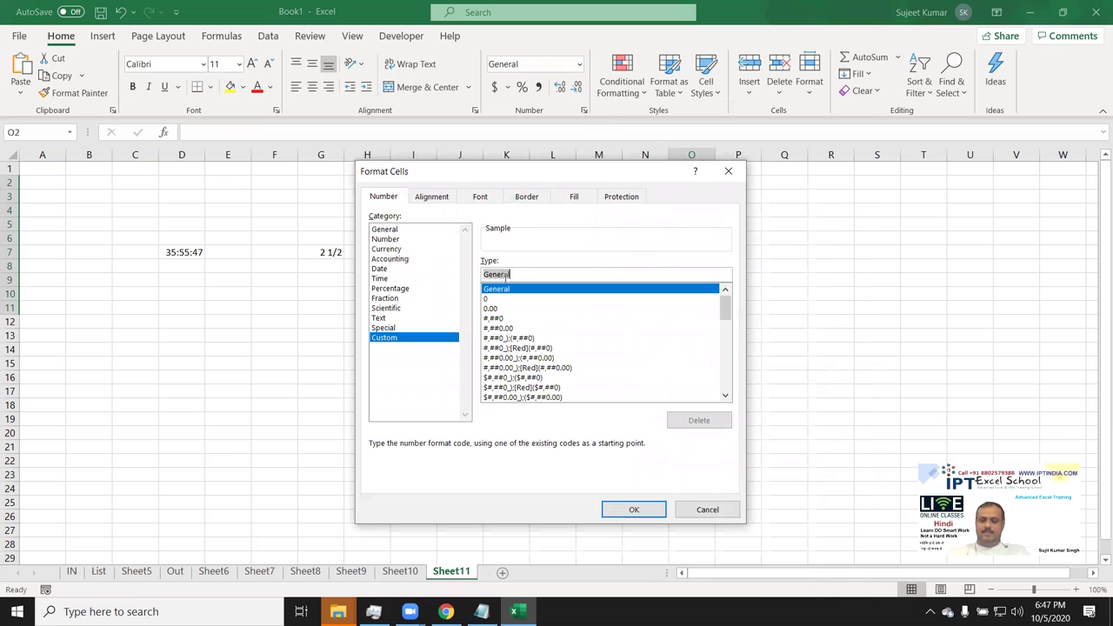
{"action": "type", "text": "+91 "}
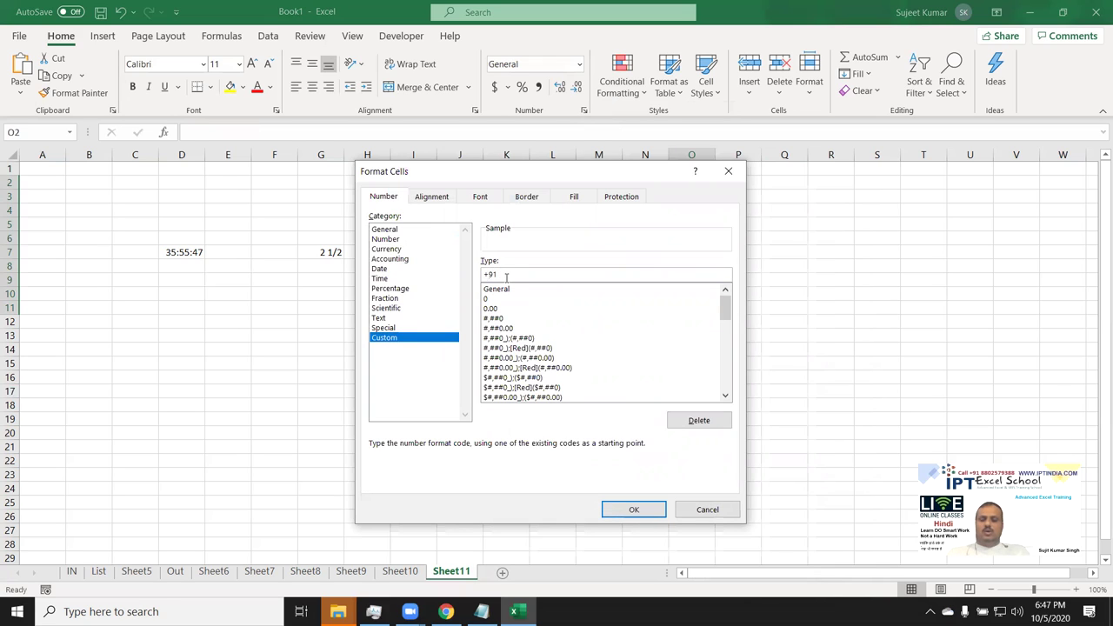
{"action": "type", "text": "00"}
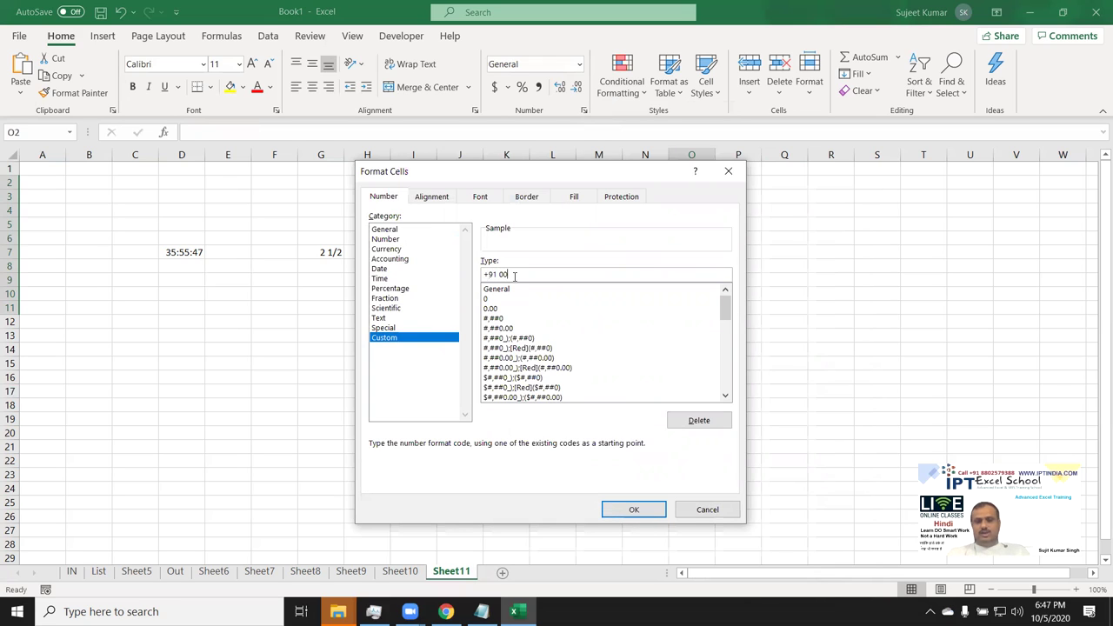
{"action": "type", "text": "00000000"}
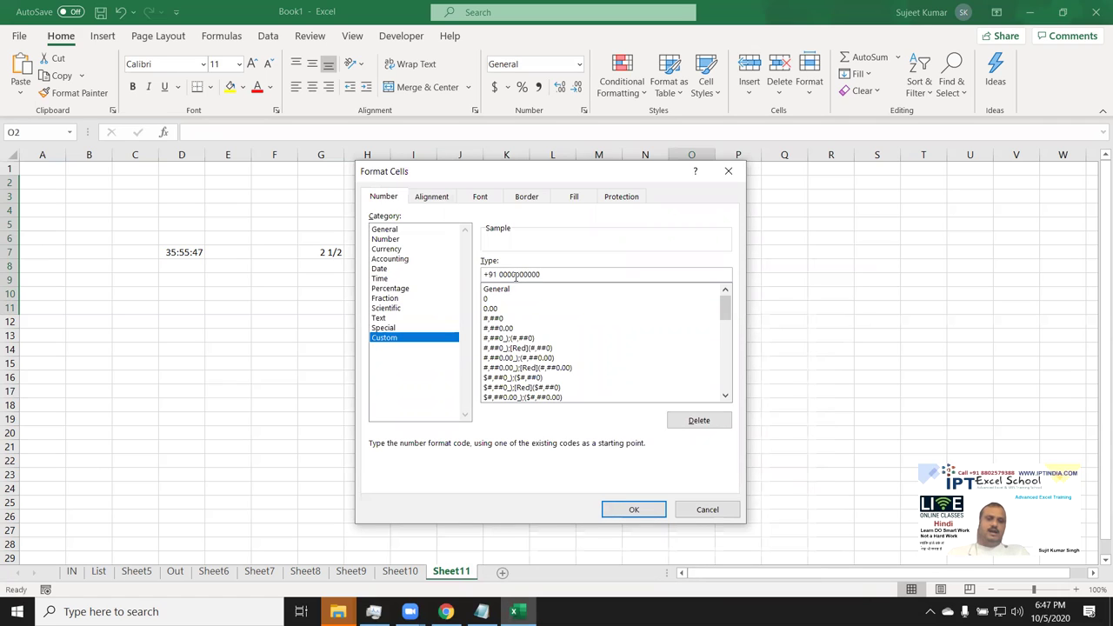
{"action": "key", "text": "Return"}
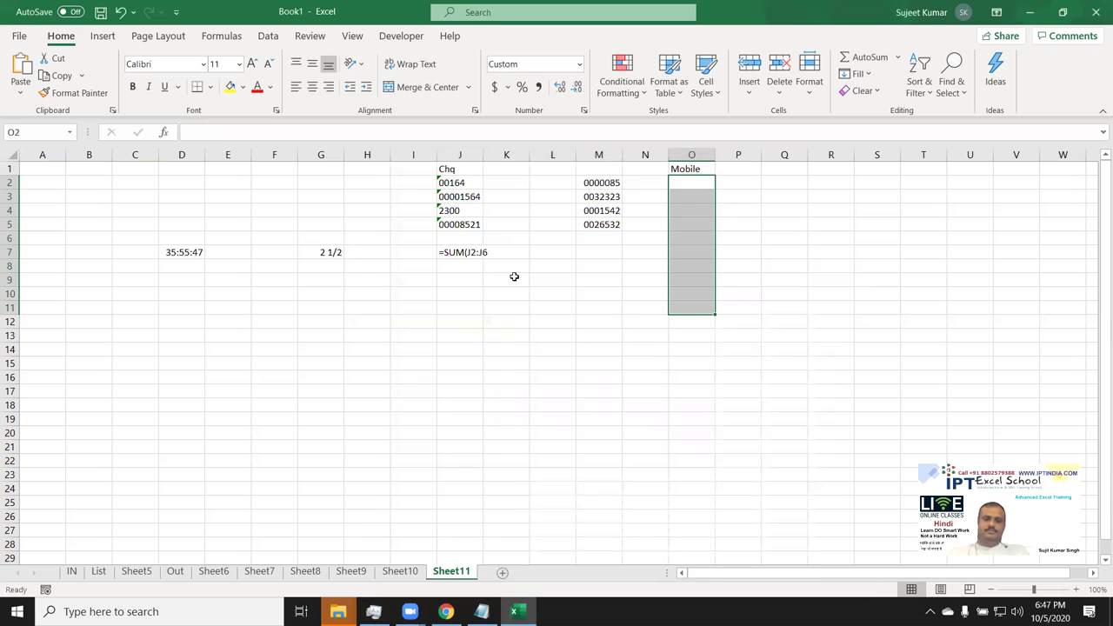
Step: Enter the mobile number in O2, verify its +91 custom format, and select codes M3:M5
{"action": "key", "text": "Up"}
{"action": "key", "text": "Down"}
{"action": "key", "text": "Return"}
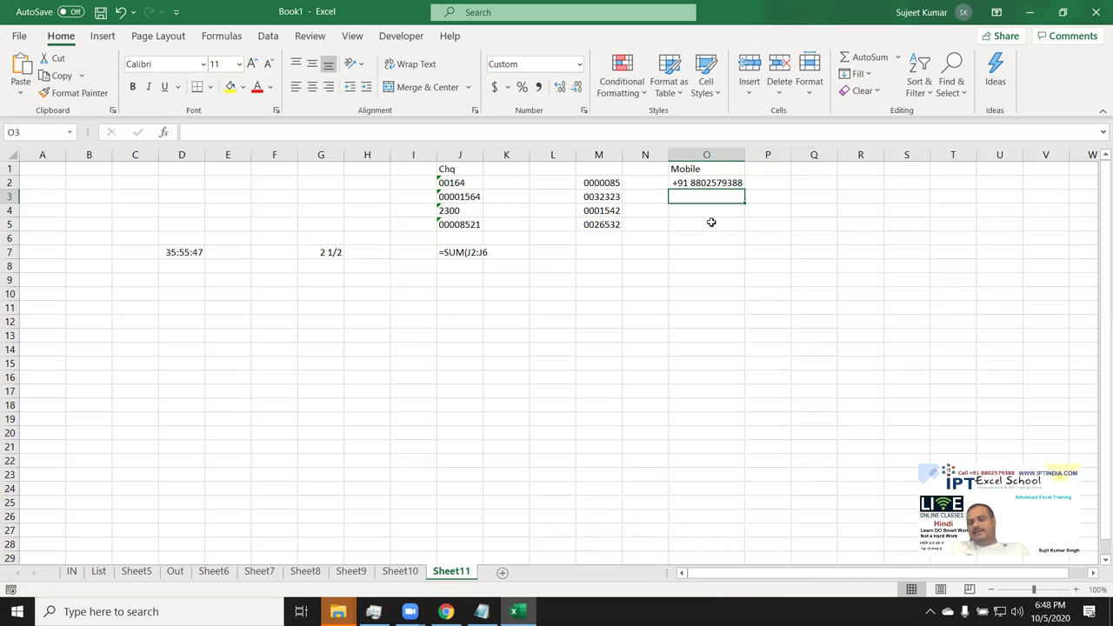
{"action": "left_click", "coordinate": [693, 184]}
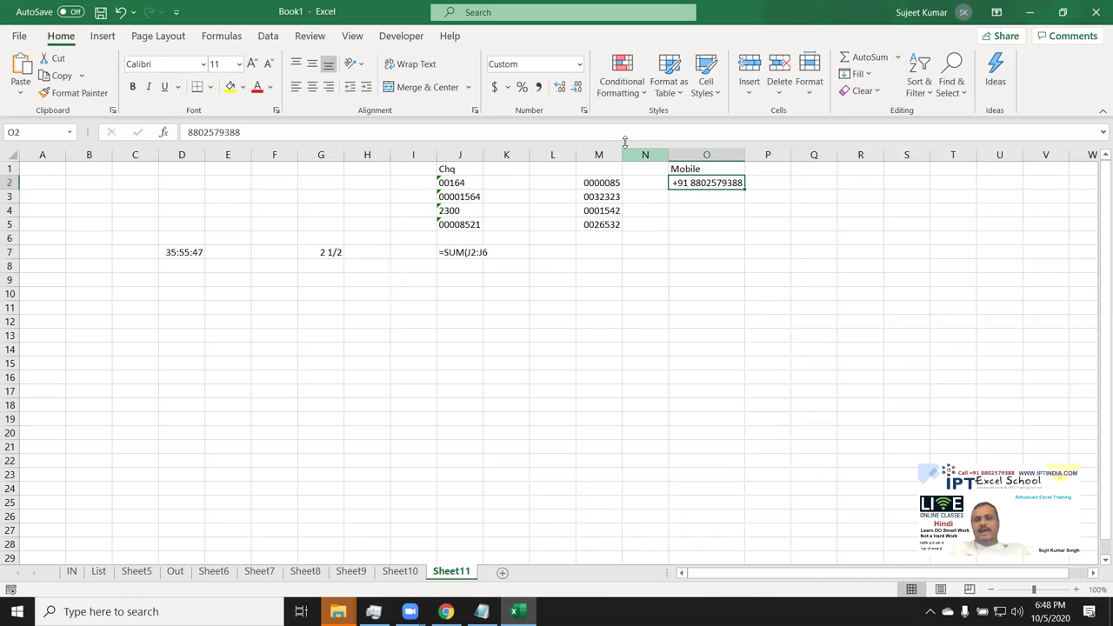
{"action": "key", "text": "ctrl+1"}
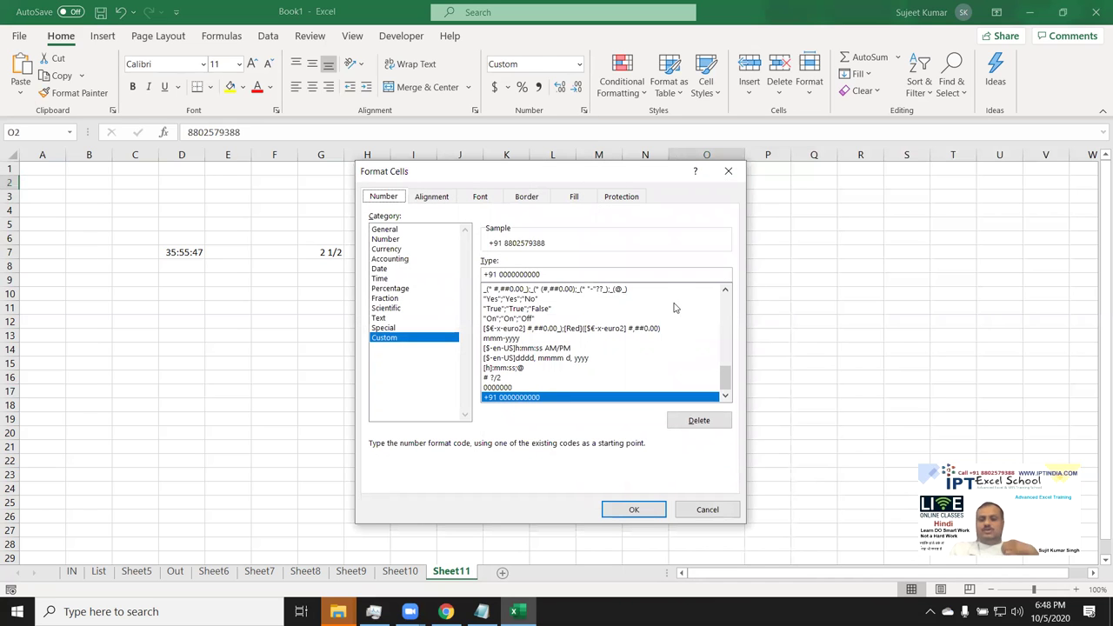
{"action": "left_click", "coordinate": [728, 170]}
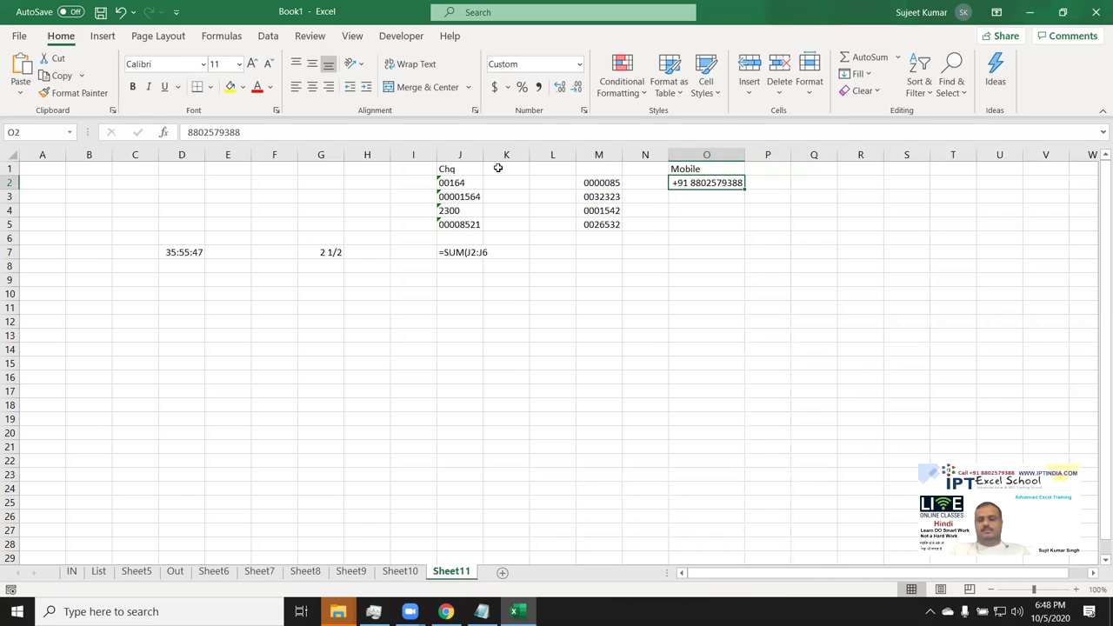
{"action": "left_click", "coordinate": [611, 197]}
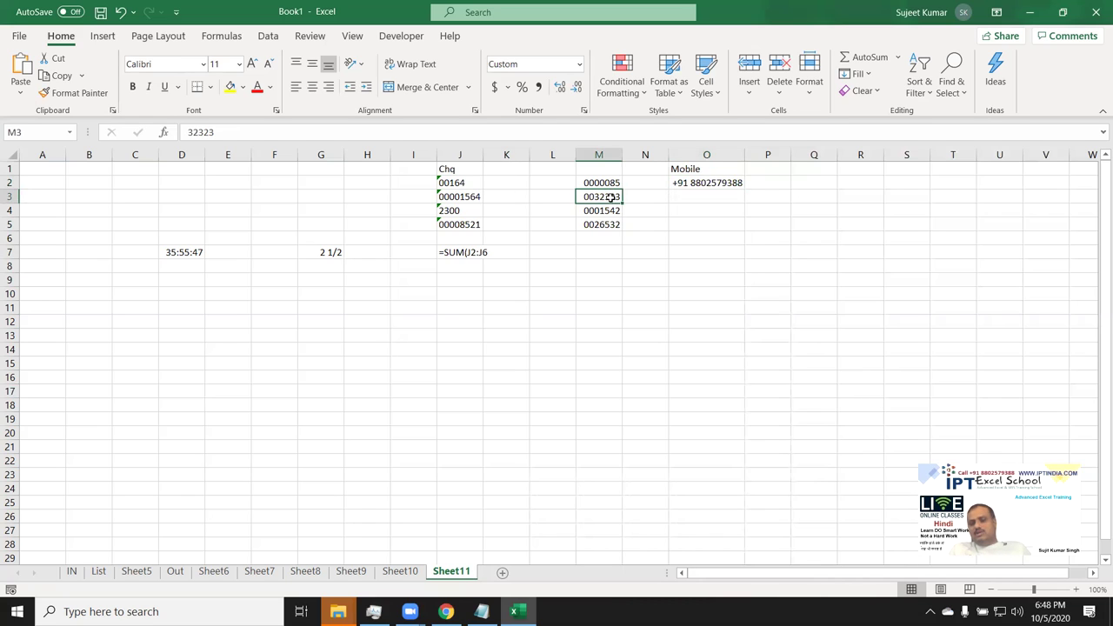
{"action": "left_click_drag", "start_coordinate": [612, 197], "coordinate": [613, 223]}
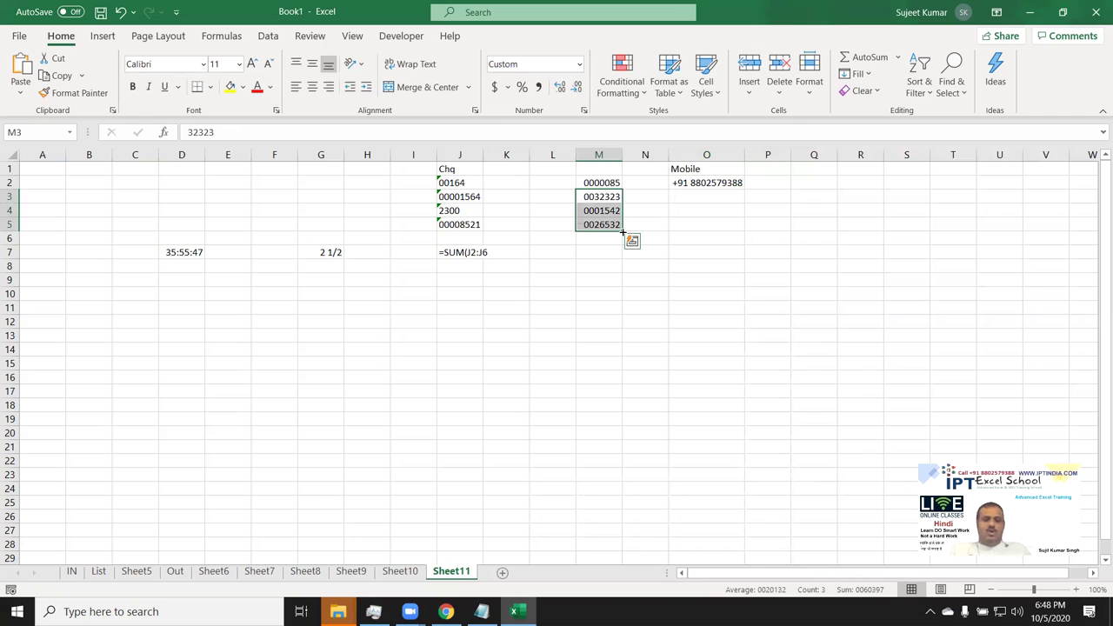